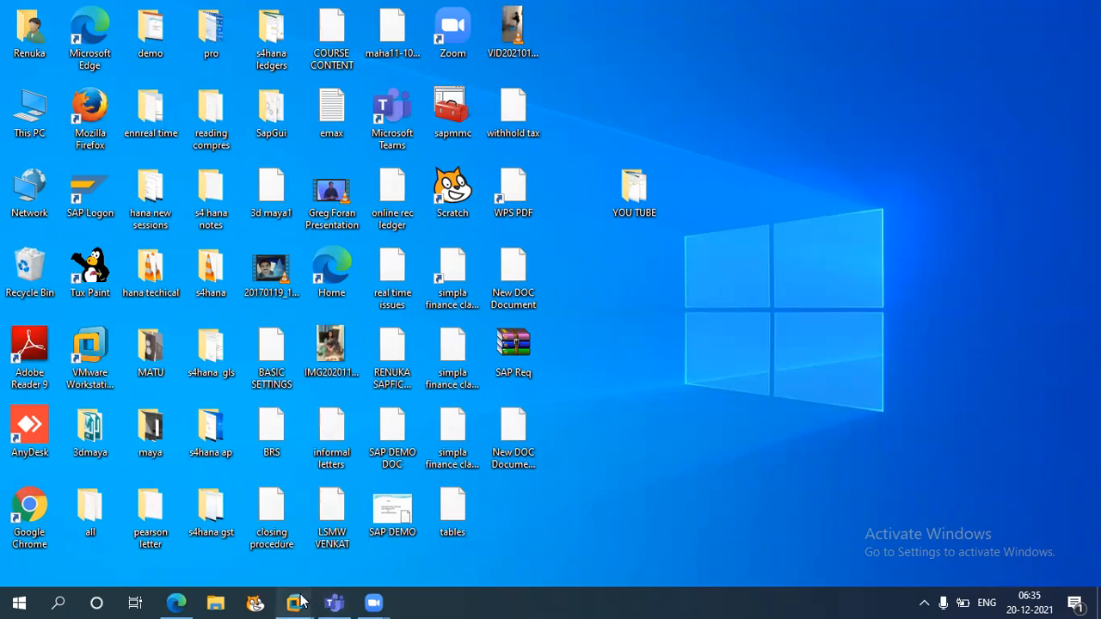
# Switch to the ECC 6.0 EHP 5 virtual machine and bring up the ROUGH GL workbook with the asset class notes
pyautogui.moveTo(294, 603)
pyautogui.click(380, 518)
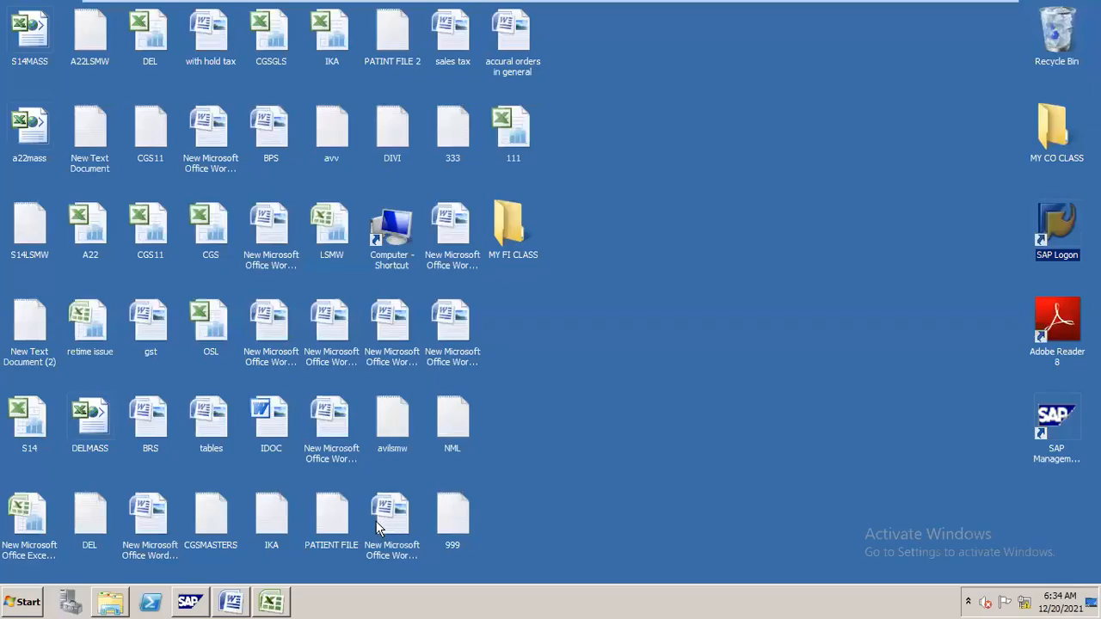
pyautogui.click(271, 600)
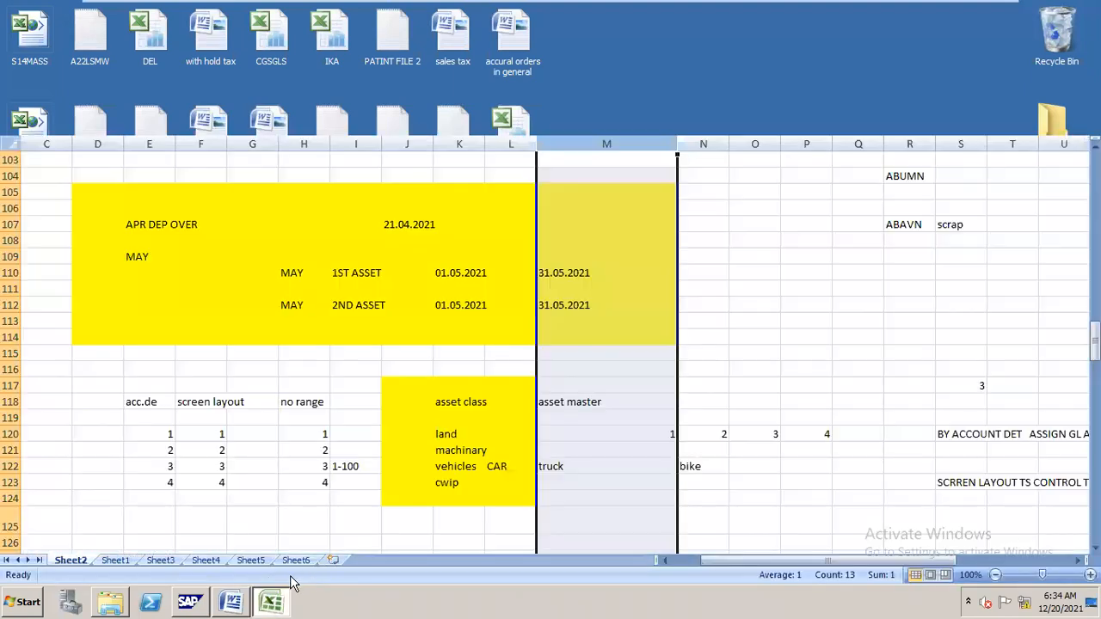
pyautogui.click(763, 492)
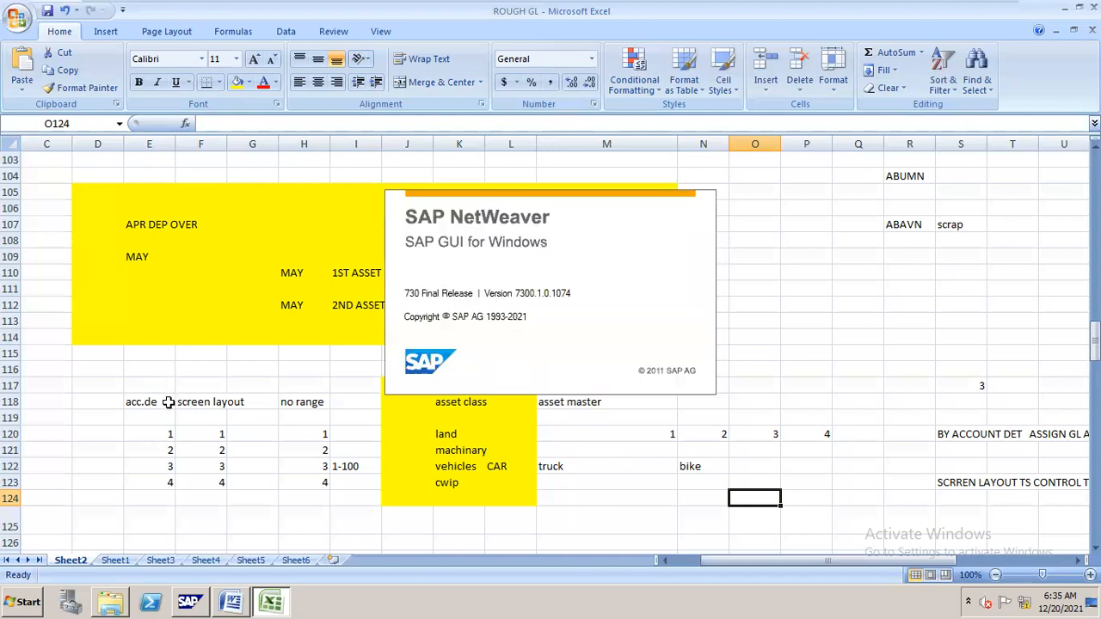
# Minimize the workbook and the virtual machine, and open the host computer's Temp folder
pyautogui.click(1065, 7)
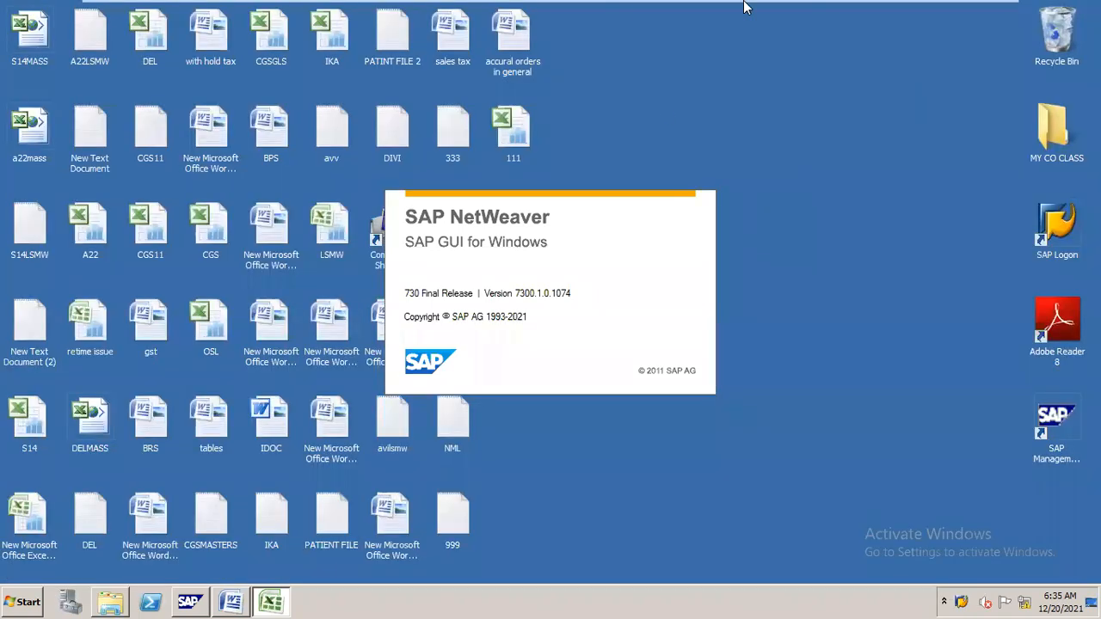
pyautogui.click(954, 15)
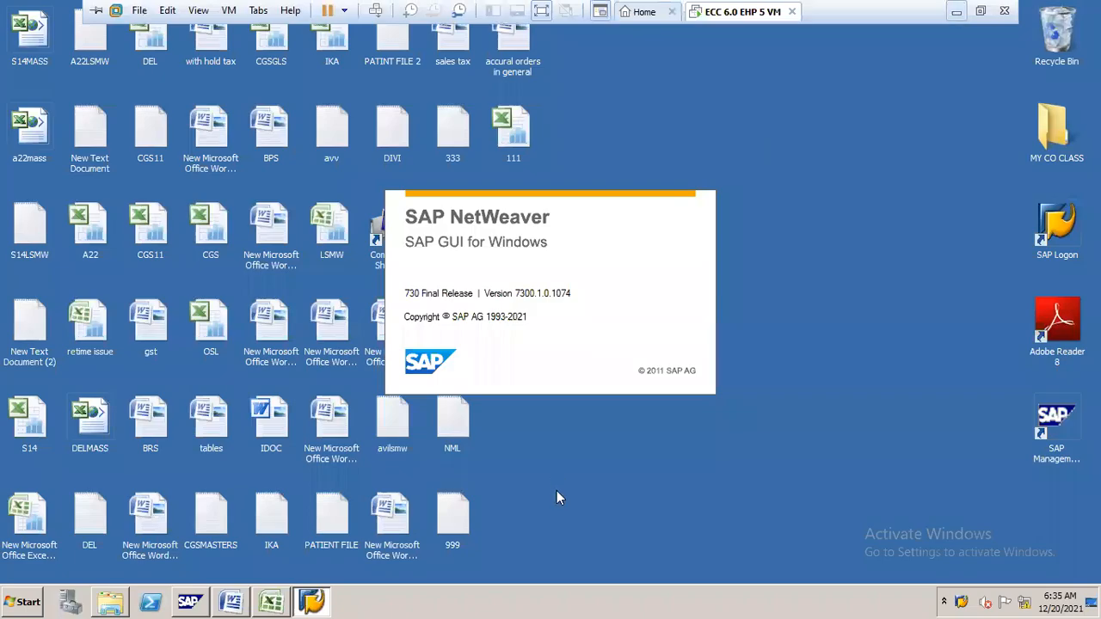
pyautogui.press('super+r')
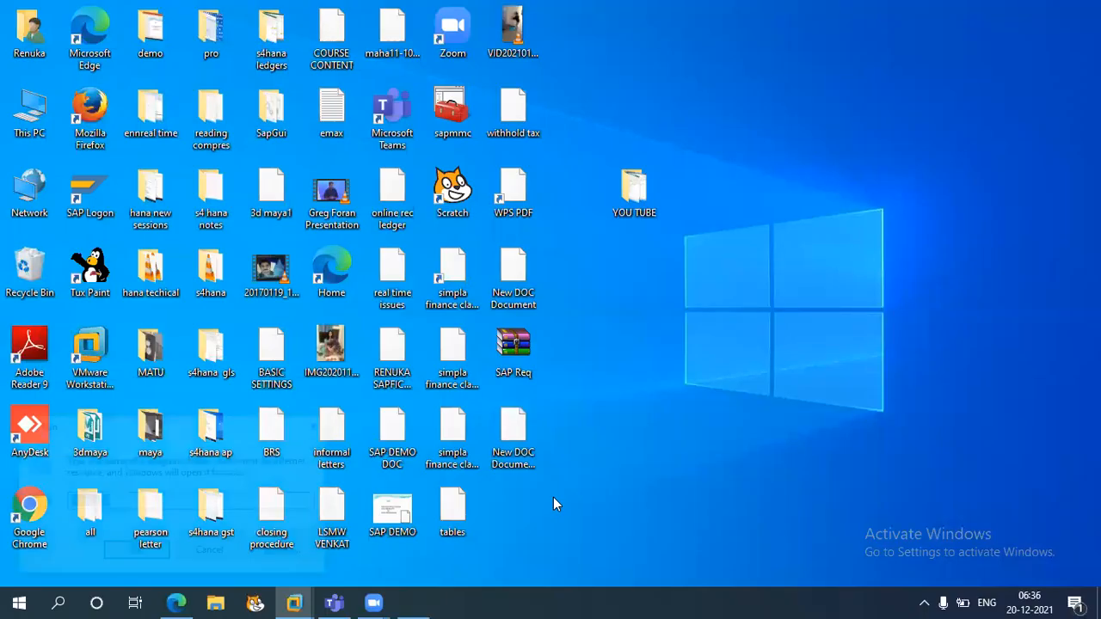
pyautogui.press('Return')
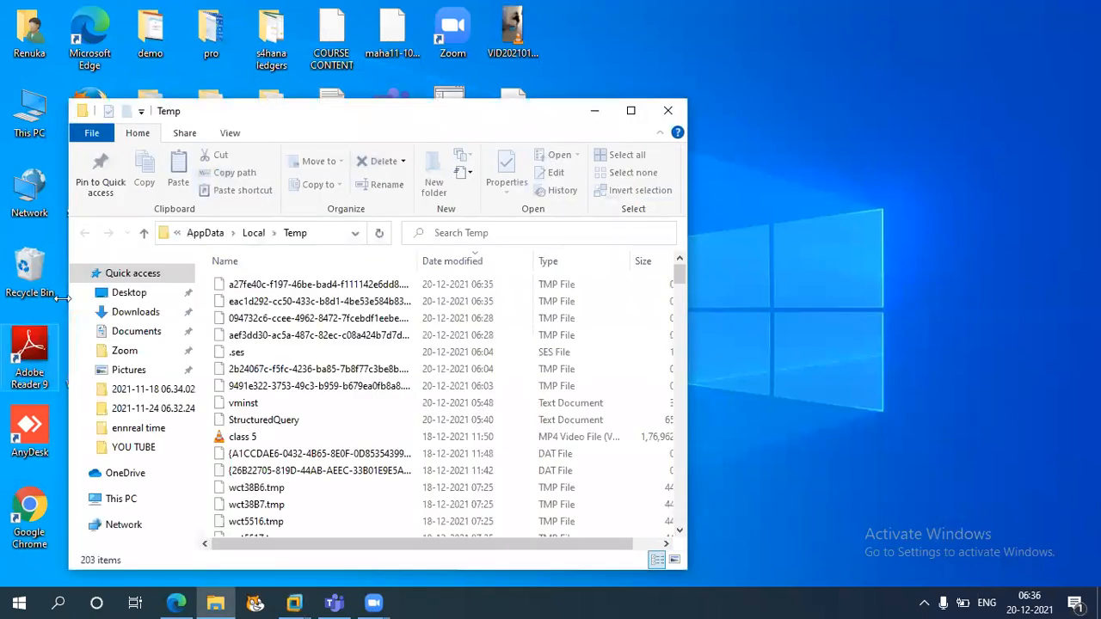
# Select all files and folders in the Temp folder and delete them
pyautogui.click(247, 285)
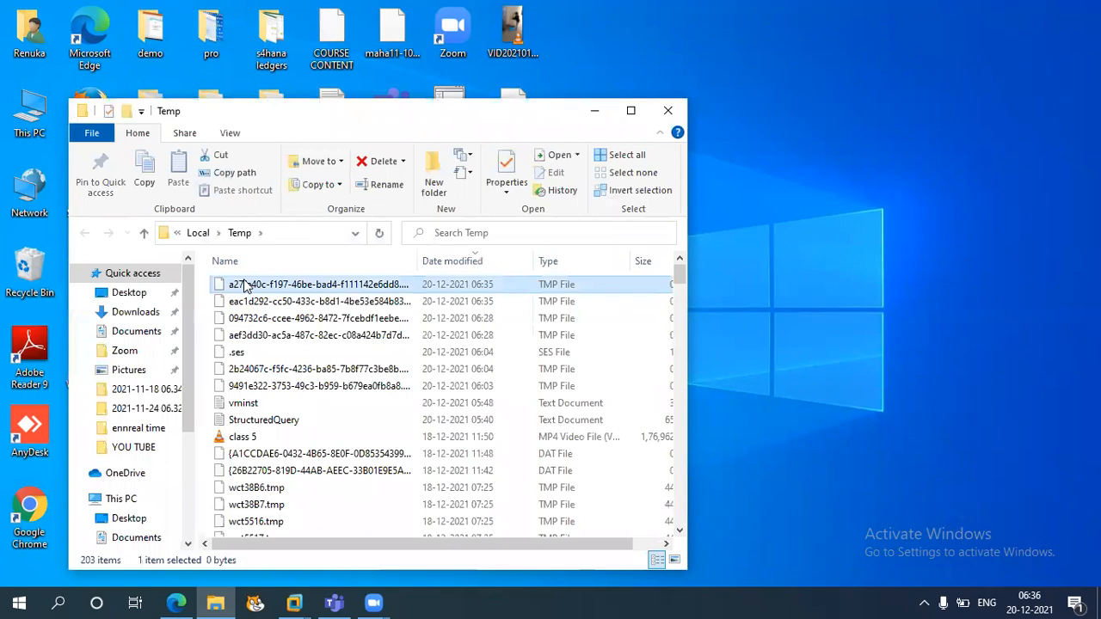
pyautogui.hotkey('shift', 'Down')
pyautogui.hotkey('shift', 'Down')
pyautogui.hotkey('shift', 'Down')
pyautogui.hotkey('shift', 'Down')
pyautogui.hotkey('shift', 'Down')
pyautogui.hotkey('shift', 'Down')
pyautogui.hotkey('shift', 'Down')
pyautogui.hotkey('shift', 'Down')
pyautogui.hotkey('shift', 'Down')
pyautogui.hotkey('shift', 'Down')
pyautogui.hotkey('shift', 'Down')
pyautogui.hotkey('shift', 'Down')
pyautogui.hotkey('shift', 'Down')
pyautogui.hotkey('shift', 'Down')
pyautogui.hotkey('shift', 'Down')
pyautogui.hotkey('shift', 'Down')
pyautogui.hotkey('shift', 'Down')
pyautogui.hotkey('shift', 'Down')
pyautogui.hotkey('shift', 'Down')
pyautogui.hotkey('shift', 'Down')
pyautogui.hotkey('shift', 'Down')
pyautogui.hotkey('shift', 'Down')
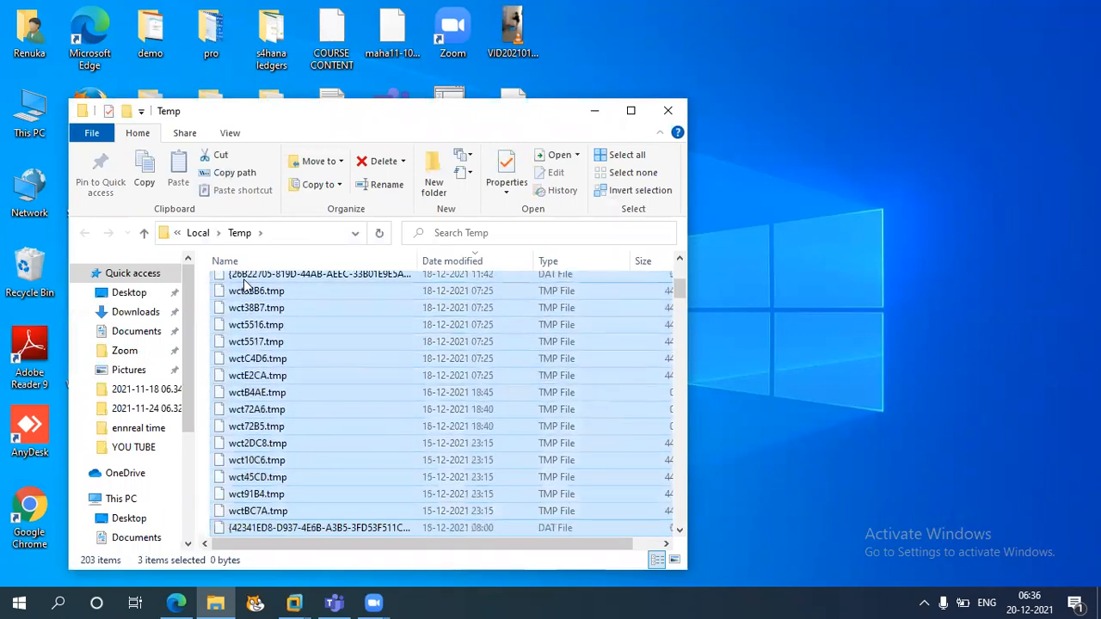
pyautogui.hotkey('shift', 'Down')
pyautogui.hotkey('shift', 'Down')
pyautogui.hotkey('shift', 'Down')
pyautogui.hotkey('shift', 'Down')
pyautogui.hotkey('shift', 'Down')
pyautogui.hotkey('shift', 'Down')
pyautogui.hotkey('shift', 'Down')
pyautogui.hotkey('shift', 'Down')
pyautogui.hotkey('shift', 'Down')
pyautogui.hotkey('shift', 'Down')
pyautogui.hotkey('shift', 'Down')
pyautogui.hotkey('shift', 'Down')
pyautogui.hotkey('shift', 'Down')
pyautogui.hotkey('shift', 'Down')
pyautogui.hotkey('shift', 'Down')
pyautogui.hotkey('shift', 'Down')
pyautogui.hotkey('shift', 'Down')
pyautogui.hotkey('shift', 'Down')
pyautogui.hotkey('shift', 'Down')
pyautogui.hotkey('shift', 'Down')
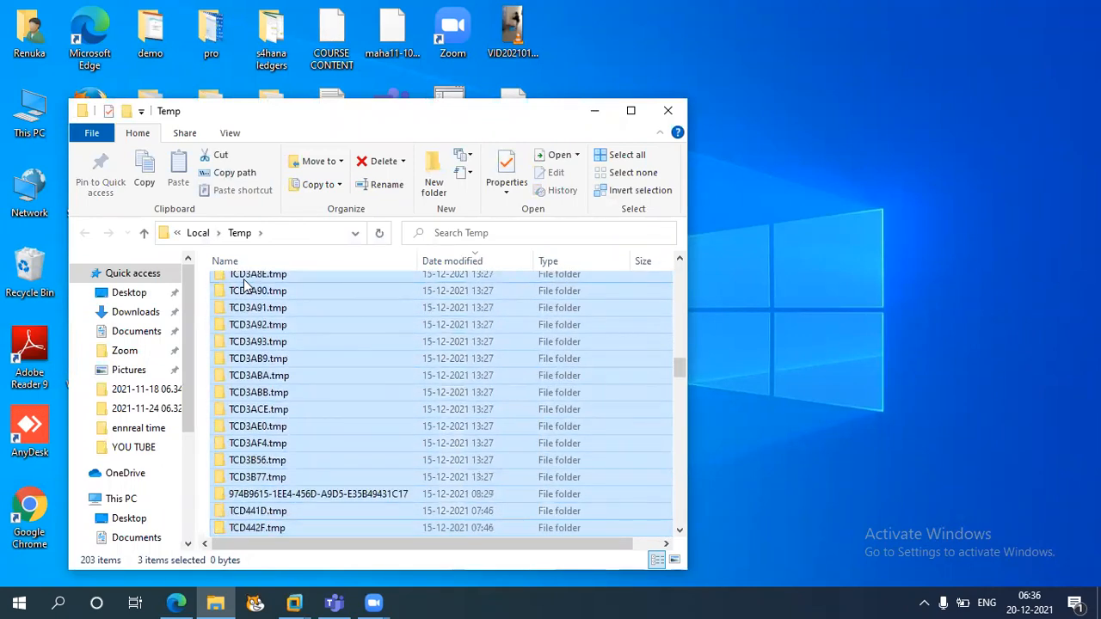
pyautogui.hotkey('shift', 'Down')
pyautogui.hotkey('shift', 'Down')
pyautogui.hotkey('shift', 'Down')
pyautogui.hotkey('shift', 'Down')
pyautogui.hotkey('shift', 'Down')
pyautogui.hotkey('shift', 'Down')
pyautogui.hotkey('shift', 'Down')
pyautogui.hotkey('shift', 'Down')
pyautogui.hotkey('shift', 'Down')
pyautogui.hotkey('shift', 'Down')
pyautogui.hotkey('shift', 'Down')
pyautogui.hotkey('shift', 'Down')
pyautogui.hotkey('shift', 'Down')
pyautogui.hotkey('shift', 'Down')
pyautogui.hotkey('shift', 'Down')
pyautogui.hotkey('shift', 'Down')
pyautogui.hotkey('shift', 'Down')
pyautogui.hotkey('shift', 'Down')
pyautogui.hotkey('shift', 'Down')
pyautogui.hotkey('shift', 'Down')
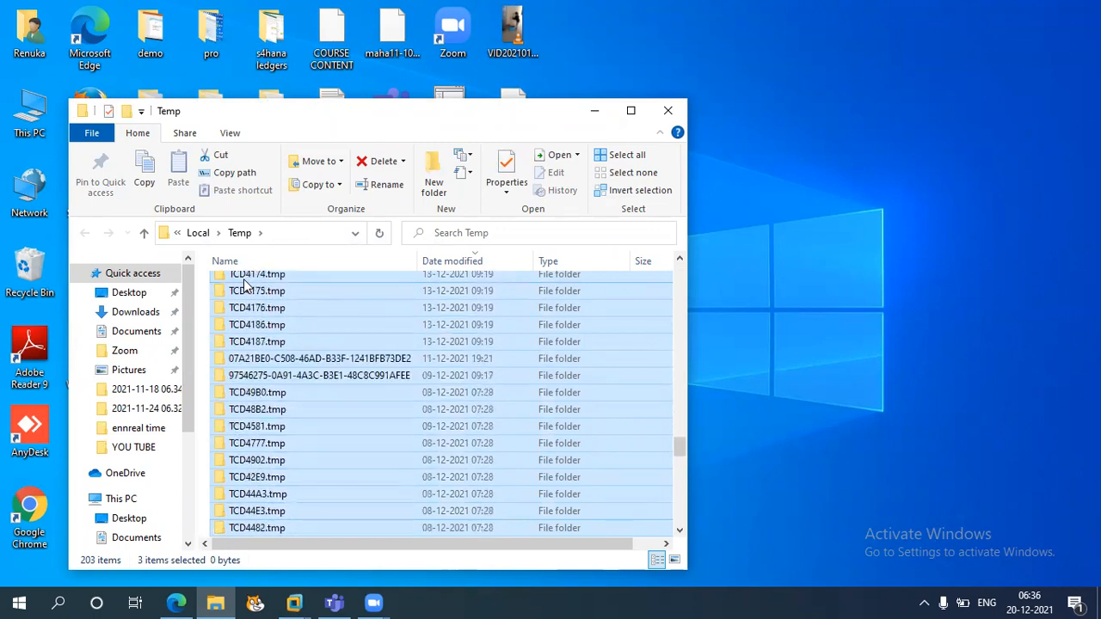
pyautogui.hotkey('shift', 'Down')
pyautogui.hotkey('shift', 'Down')
pyautogui.hotkey('shift', 'Down')
pyautogui.hotkey('shift', 'Down')
pyautogui.hotkey('shift', 'Down')
pyautogui.hotkey('shift', 'Down')
pyautogui.hotkey('shift', 'Down')
pyautogui.hotkey('shift', 'Down')
pyautogui.hotkey('shift', 'Down')
pyautogui.hotkey('shift', 'Down')
pyautogui.hotkey('shift', 'Down')
pyautogui.hotkey('shift', 'Down')
pyautogui.hotkey('shift', 'Down')
pyautogui.hotkey('shift', 'Down')
pyautogui.hotkey('shift', 'Down')
pyautogui.hotkey('shift', 'Down')
pyautogui.hotkey('shift', 'Down')
pyautogui.hotkey('shift', 'Down')
pyautogui.hotkey('shift', 'Down')
pyautogui.hotkey('shift', 'Down')
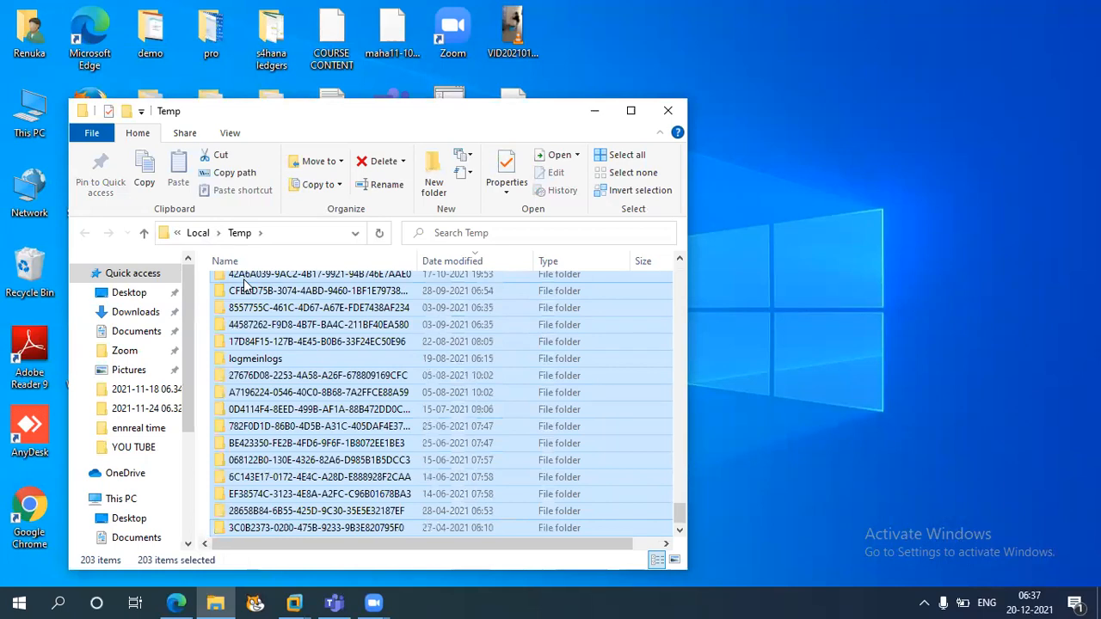
pyautogui.press('Delete')
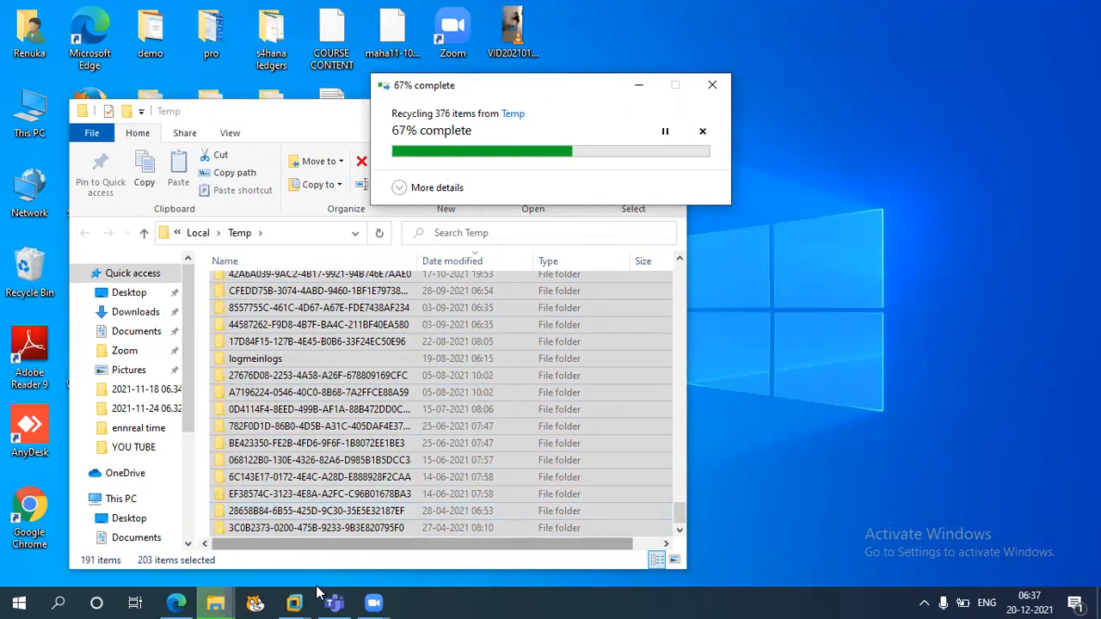
# Return to the ECC 6.0 EHP 5 virtual machine and open the FICO connection in SAP Logon
pyautogui.moveTo(295, 601)
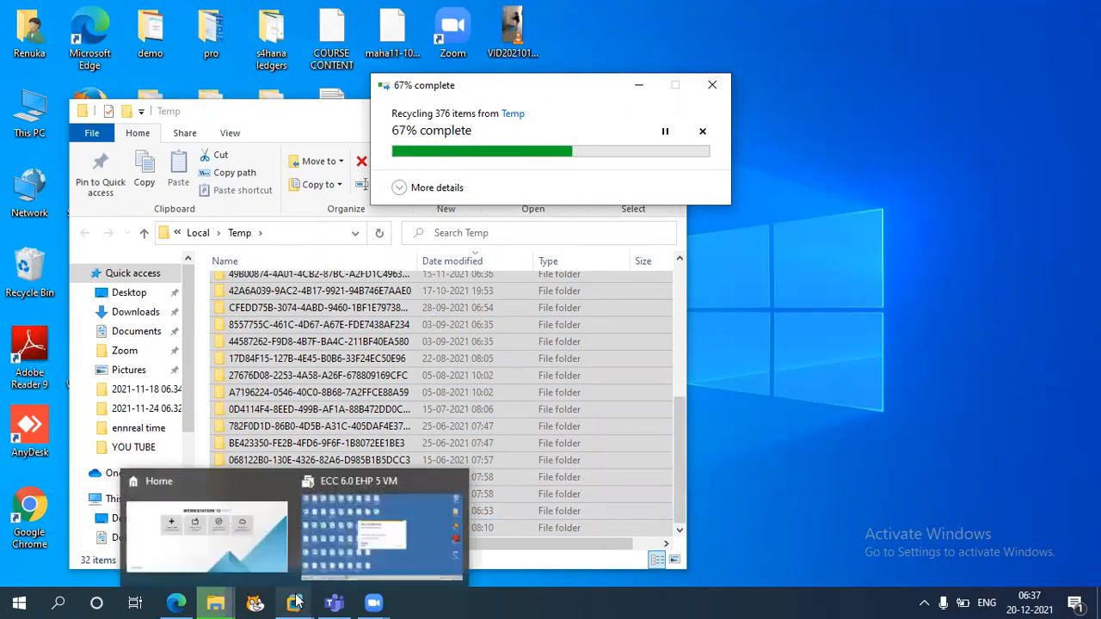
pyautogui.click(417, 544)
pyautogui.doubleClick(516, 153)
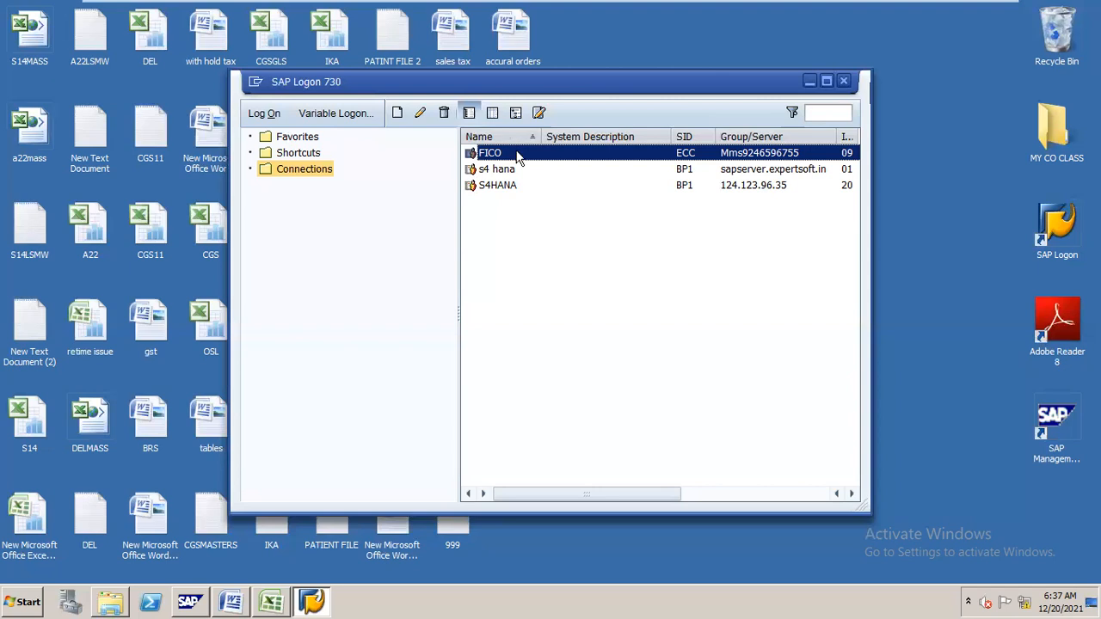
pyautogui.doubleClick(517, 157)
pyautogui.doubleClick(518, 159)
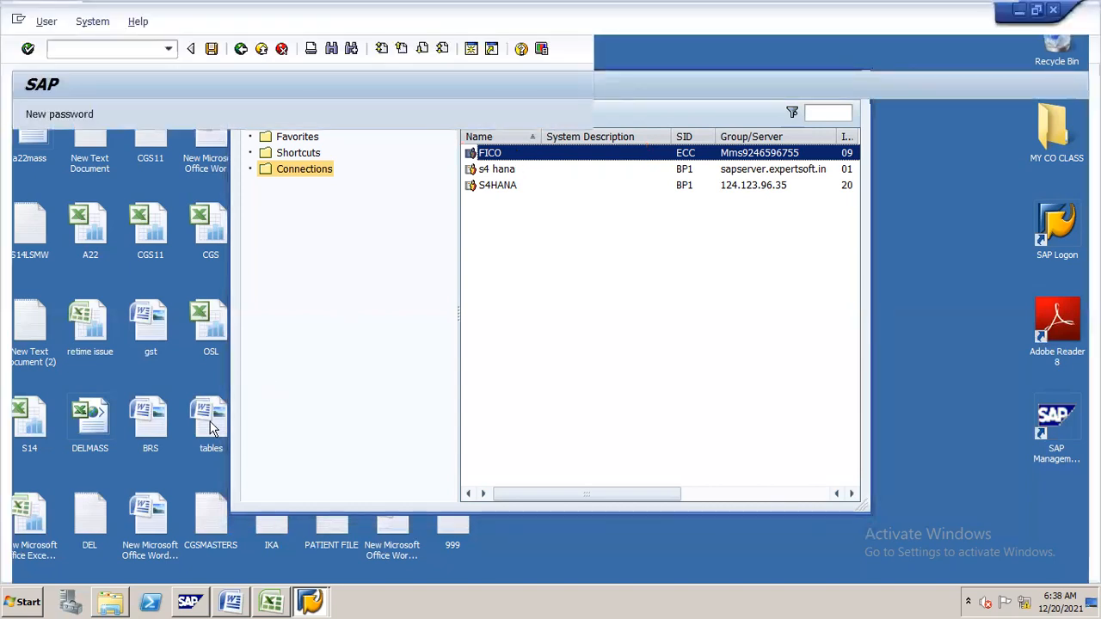
# Log on to client 800 as sapuser, entering the account password
pyautogui.write('a')
pyautogui.write('ap')
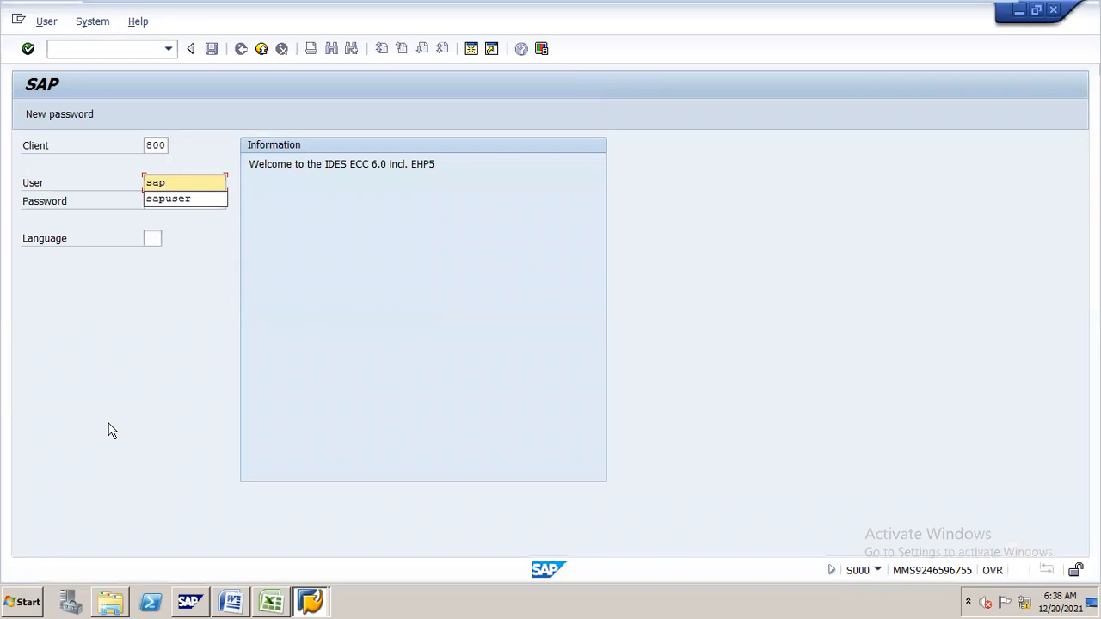
pyautogui.write('user')
pyautogui.press('Tab')
pyautogui.write('********')
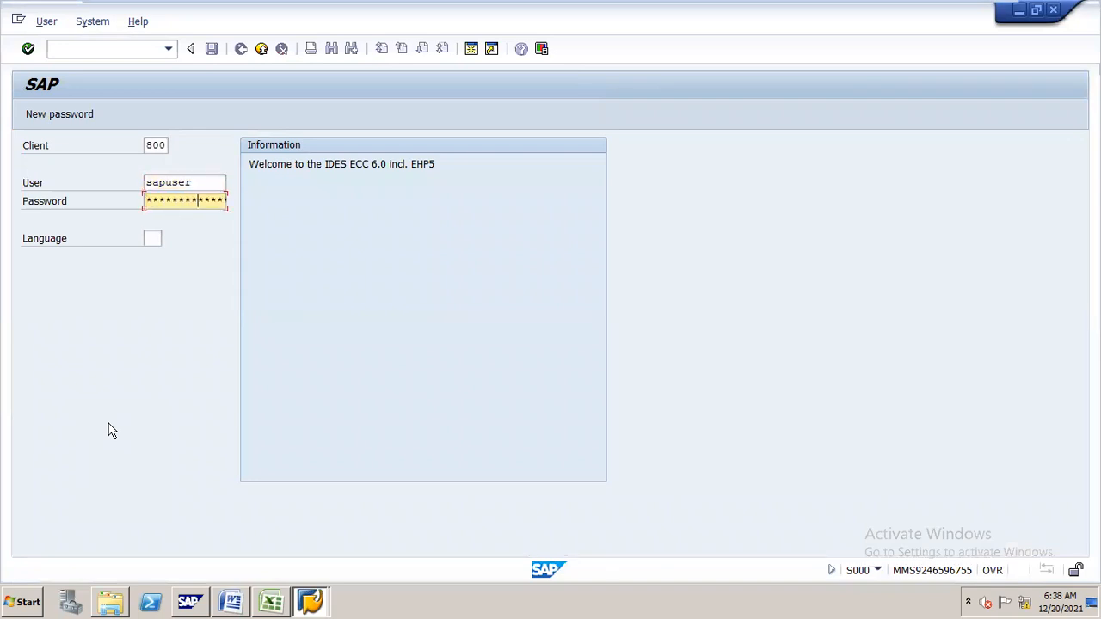
pyautogui.press('Return')
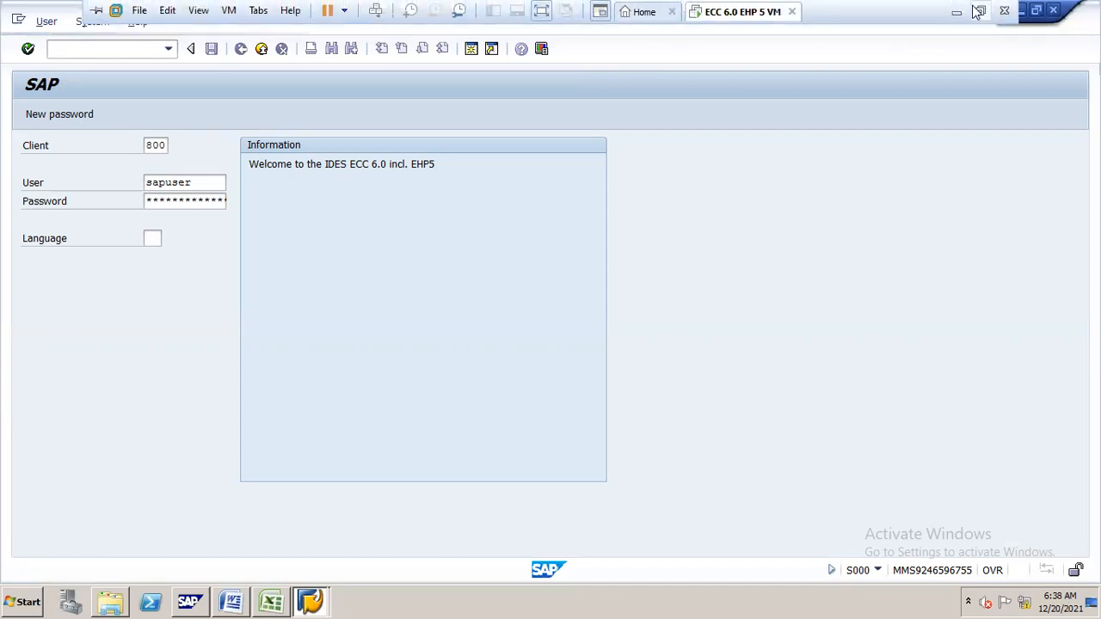
# Minimize the SAP session and SAP Logon windows and refresh the virtual machine's desktop several times
pyautogui.click(1024, 12)
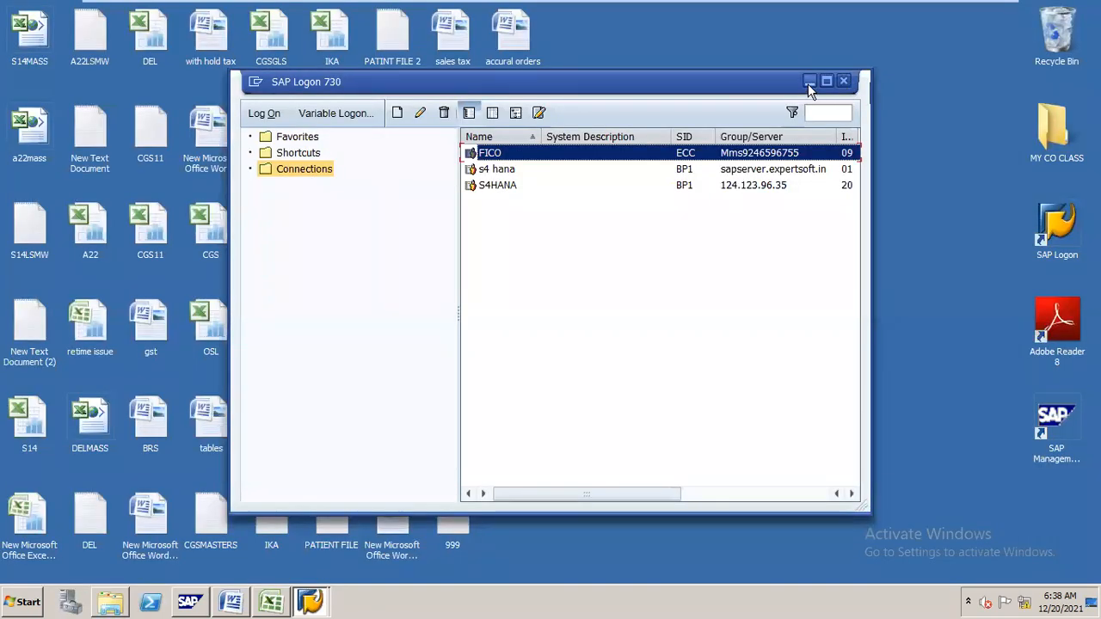
pyautogui.click(809, 82)
pyautogui.rightClick(785, 81)
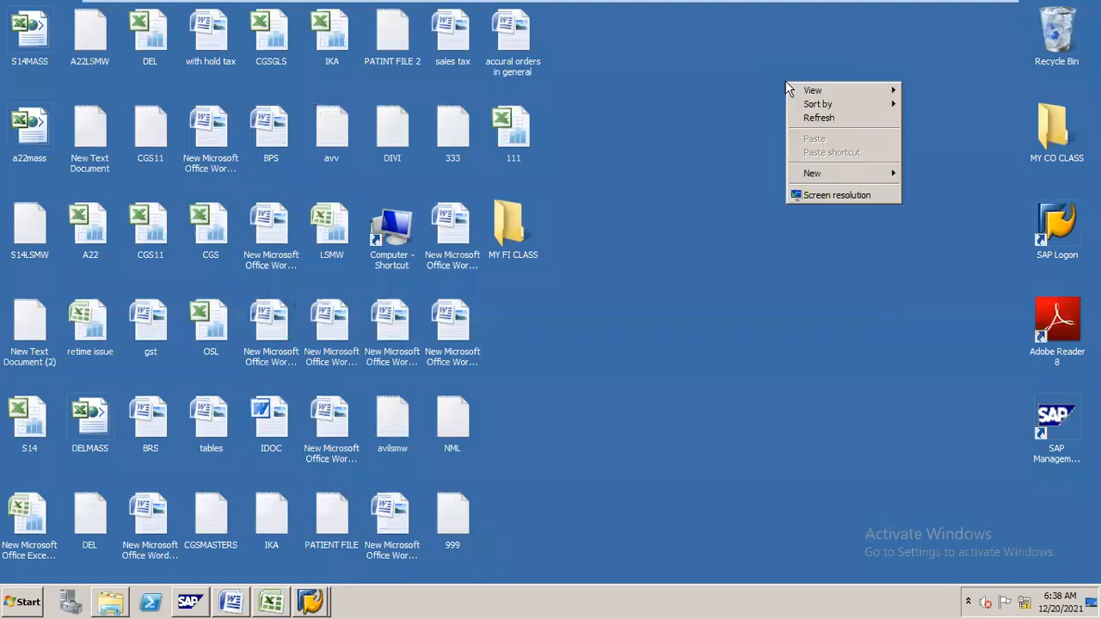
pyautogui.click(801, 116)
pyautogui.rightClick(801, 115)
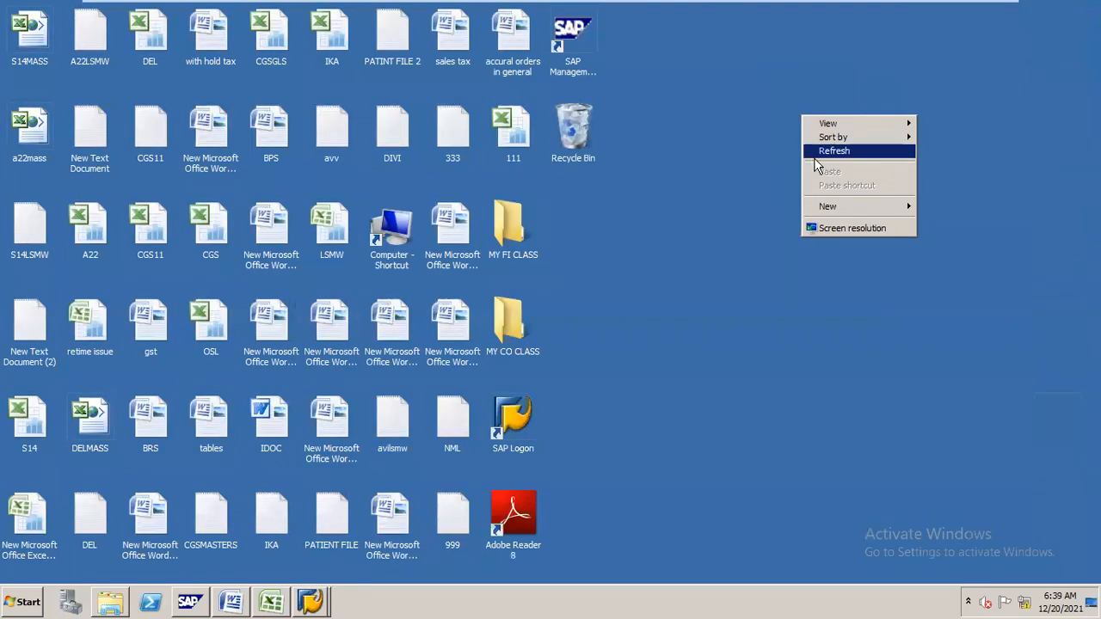
pyautogui.click(817, 151)
pyautogui.rightClick(819, 153)
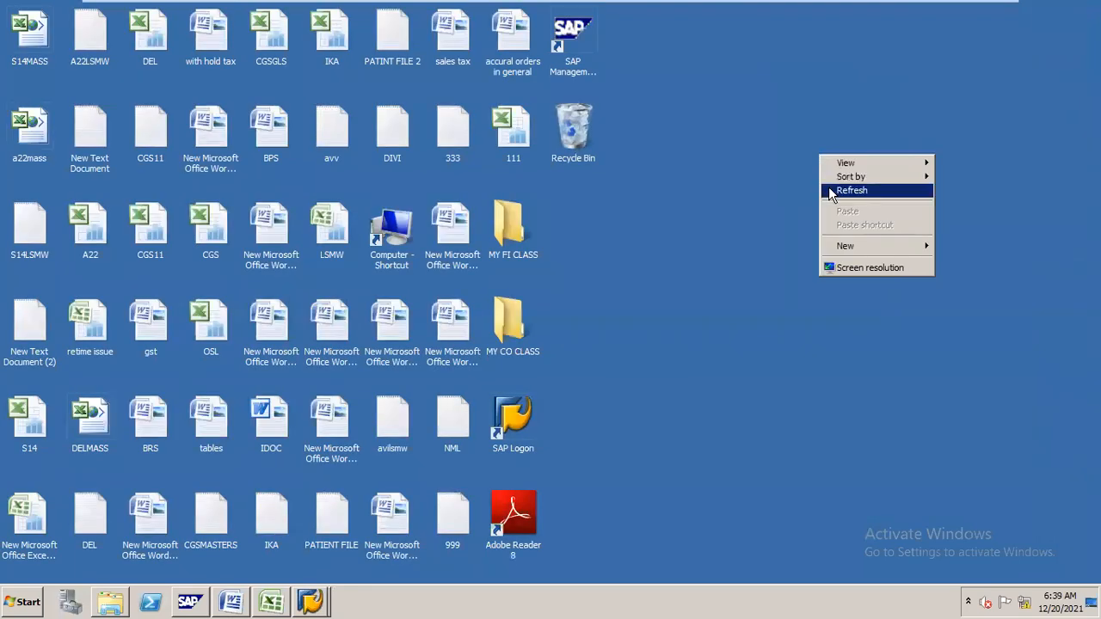
pyautogui.click(829, 189)
pyautogui.rightClick(828, 186)
pyautogui.click(833, 223)
# Restore the SAP Logon window and bring the SAP EH5 session back to the front
pyautogui.moveTo(317, 595)
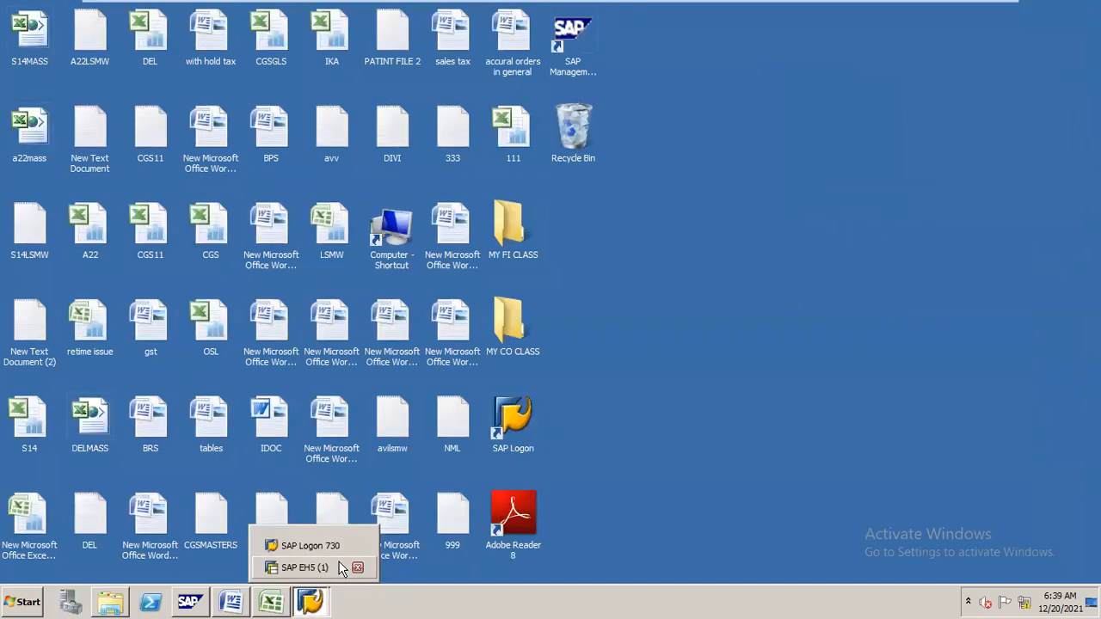
pyautogui.click(317, 546)
pyautogui.click(327, 549)
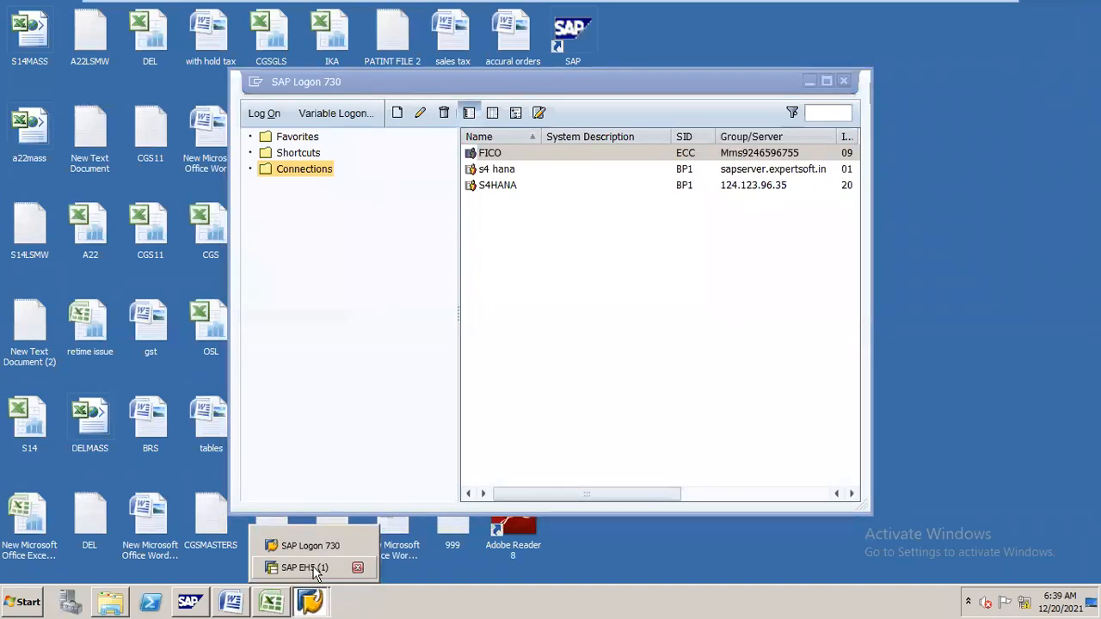
pyautogui.click(308, 568)
# Run transaction SPRO and display the SAP Reference IMG
pyautogui.click(150, 49)
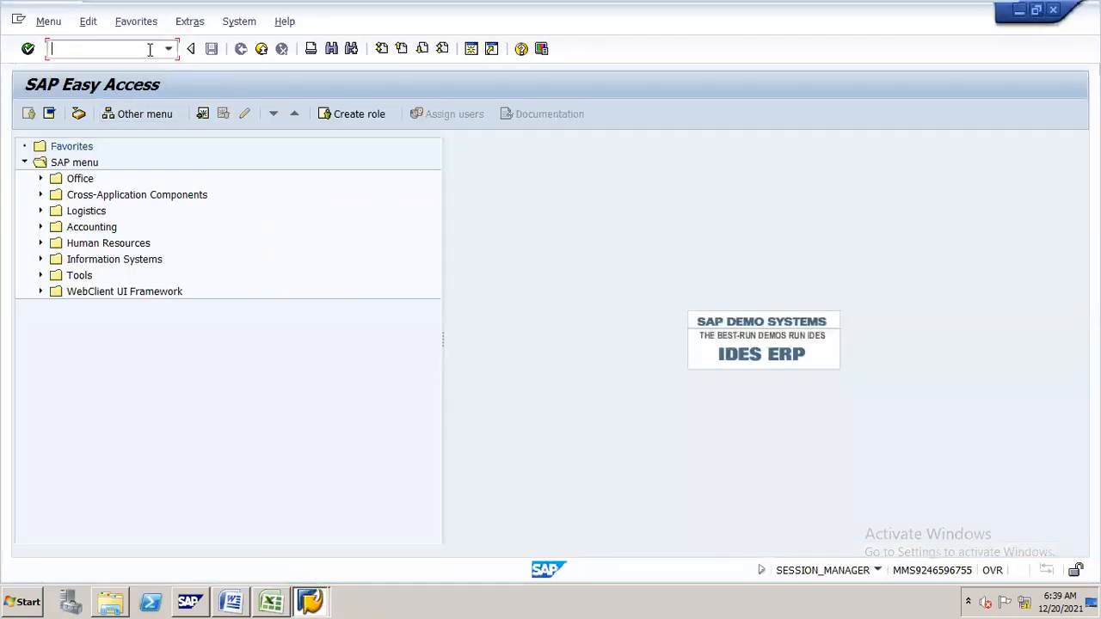
pyautogui.write('spro')
pyautogui.press('Return')
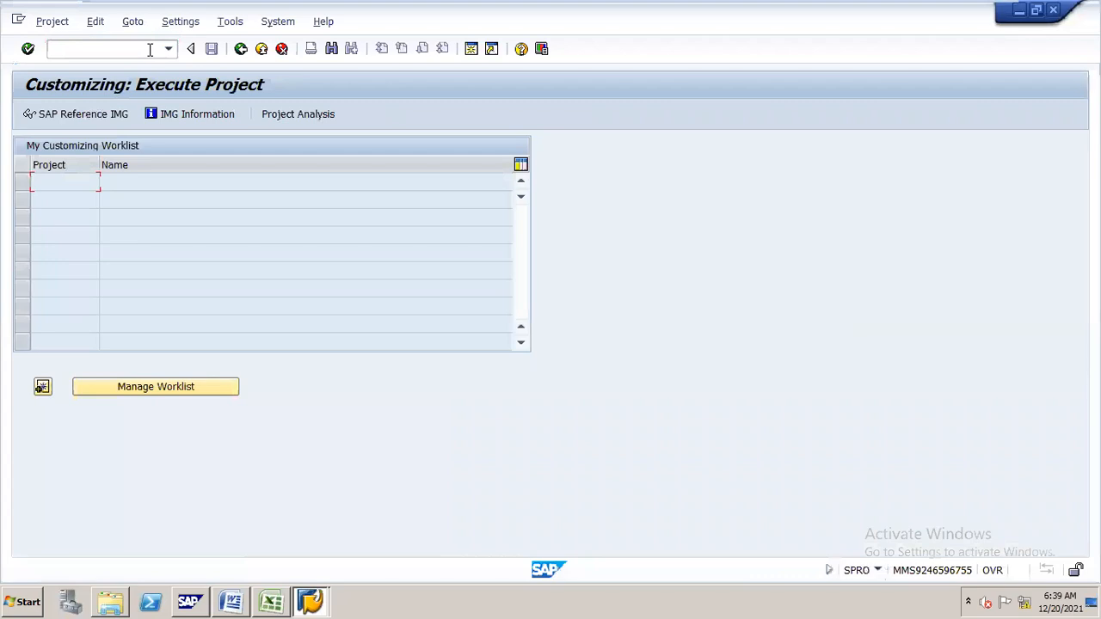
pyautogui.click(112, 112)
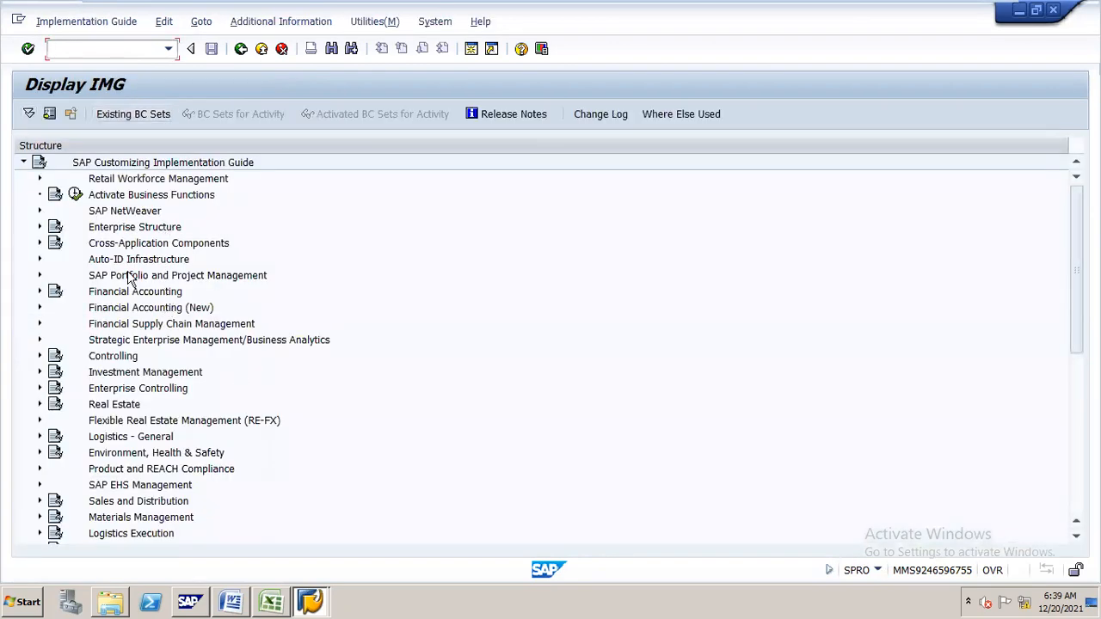
# Expand Financial Accounting in the implementation guide, and expand Asset Accounting beneath it
pyautogui.click(156, 294)
pyautogui.doubleClick(156, 294)
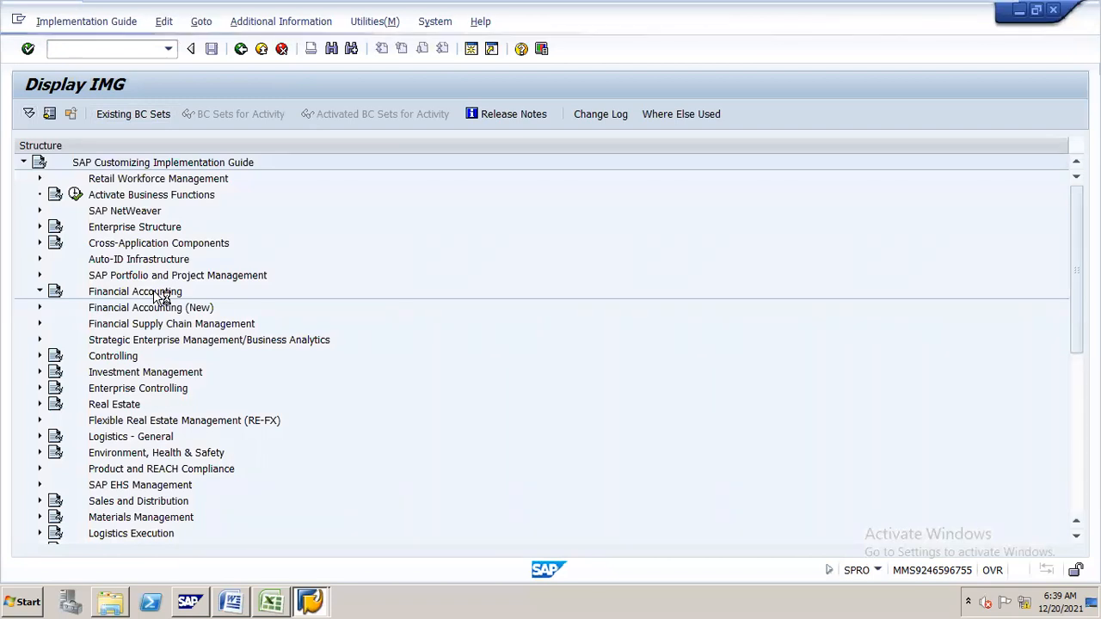
pyautogui.press('Down')
pyautogui.press('Down')
pyautogui.press('Down')
pyautogui.press('Down')
pyautogui.press('Down')
pyautogui.press('Down')
pyautogui.press('Down')
pyautogui.press('Right')
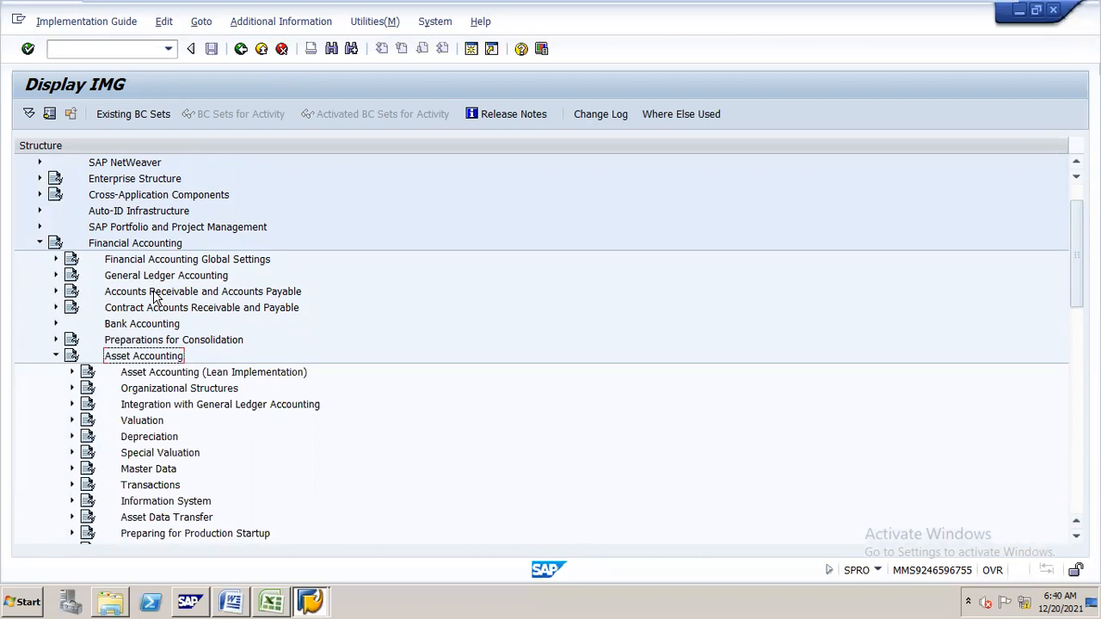
# Expand Organizational Structures and Asset Classes under Asset Accounting, and execute the Specify Account Determination activity
pyautogui.press('Down')
pyautogui.press('Down')
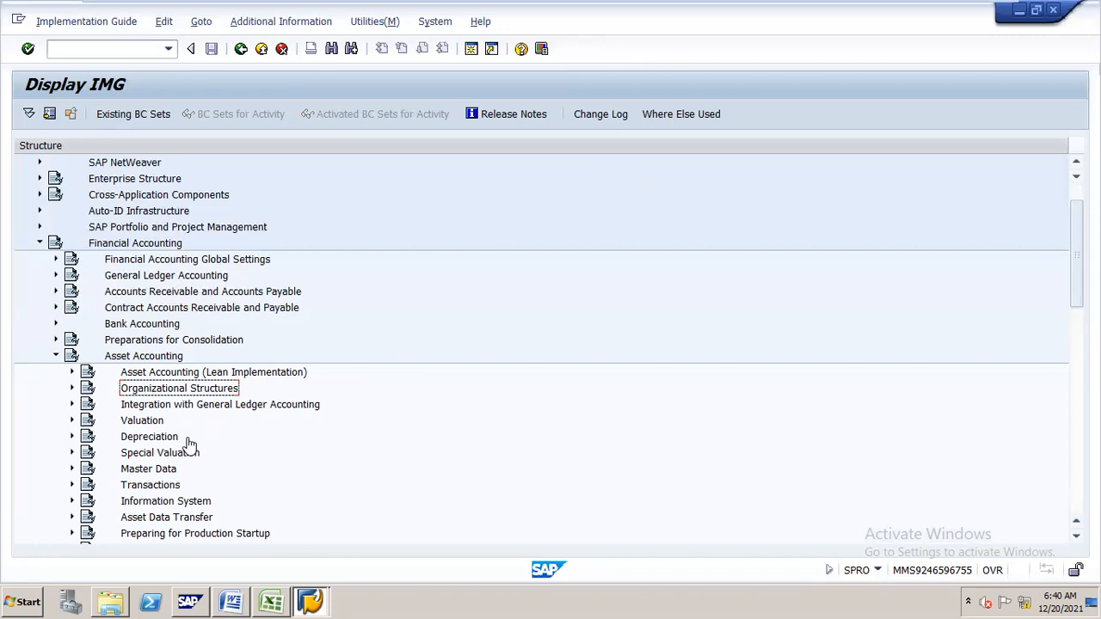
pyautogui.doubleClick(186, 390)
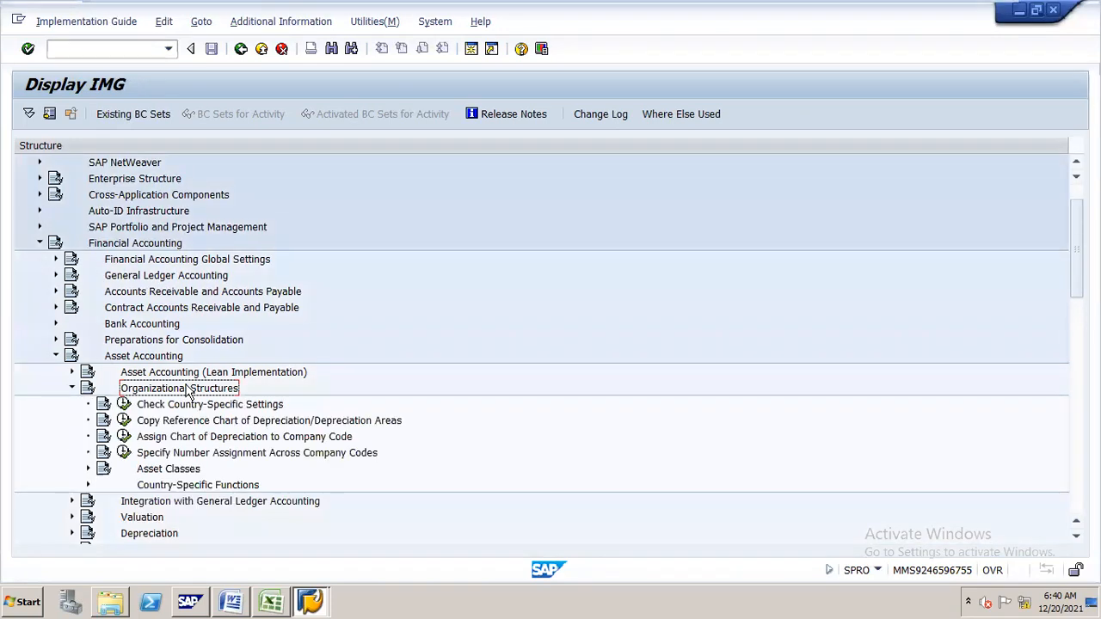
pyautogui.click(149, 474)
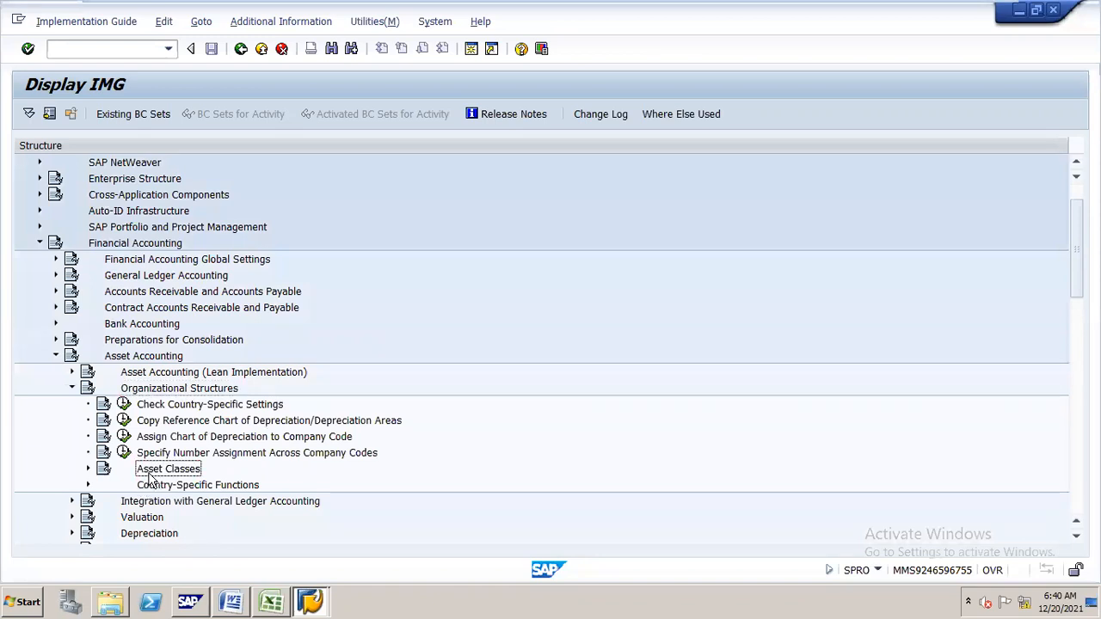
pyautogui.doubleClick(150, 473)
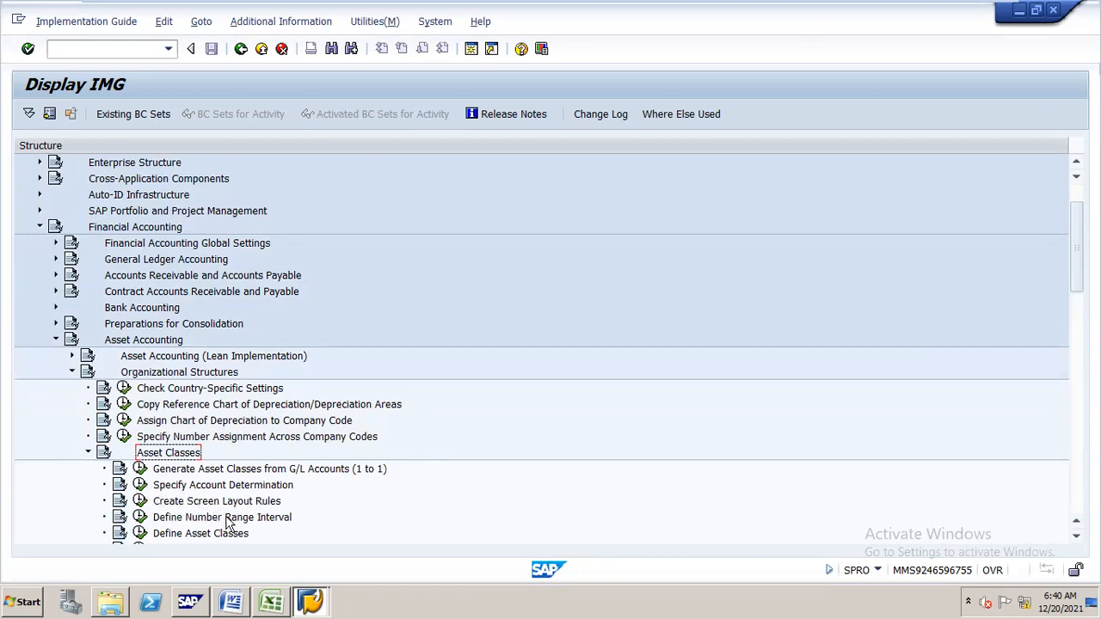
pyautogui.click(139, 485)
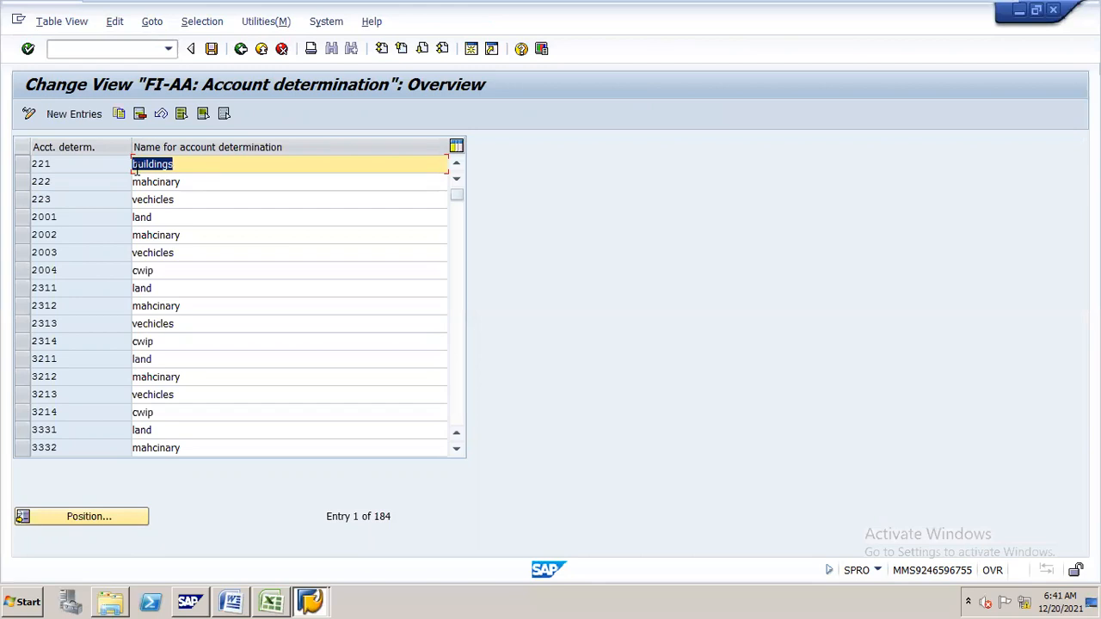
# Start adding new entries to the account determination table
pyautogui.click(88, 115)
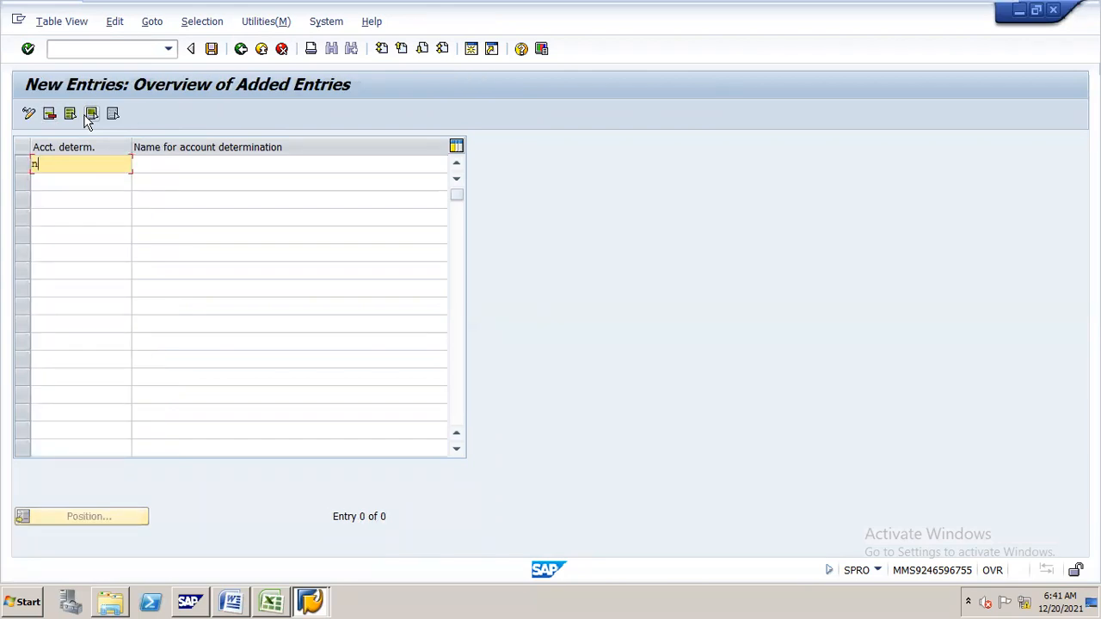
pyautogui.press('BackSpace')
pyautogui.write('nk')
pyautogui.press('BackSpace')
pyautogui.press('BackSpace')
pyautogui.write('ckasjdfl')
pyautogui.press('BackSpace')
pyautogui.press('BackSpace')
pyautogui.press('BackSpace')
pyautogui.press('BackSpace')
pyautogui.press('BackSpace')
pyautogui.press('BackSpace')
pyautogui.press('BackSpace')
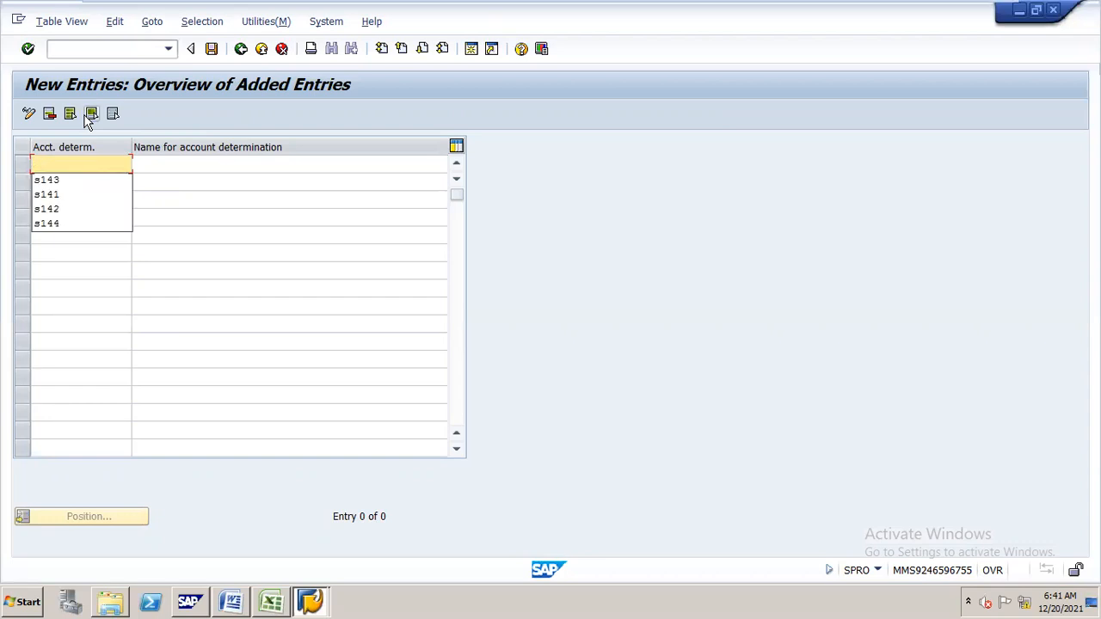
pyautogui.write('n16')
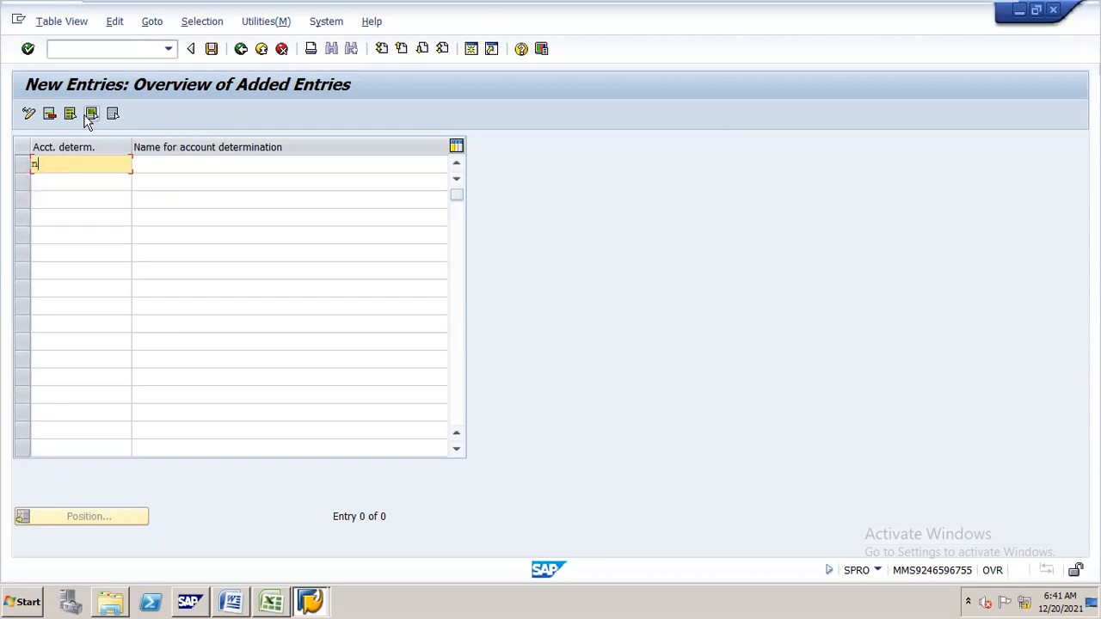
pyautogui.press('BackSpace')
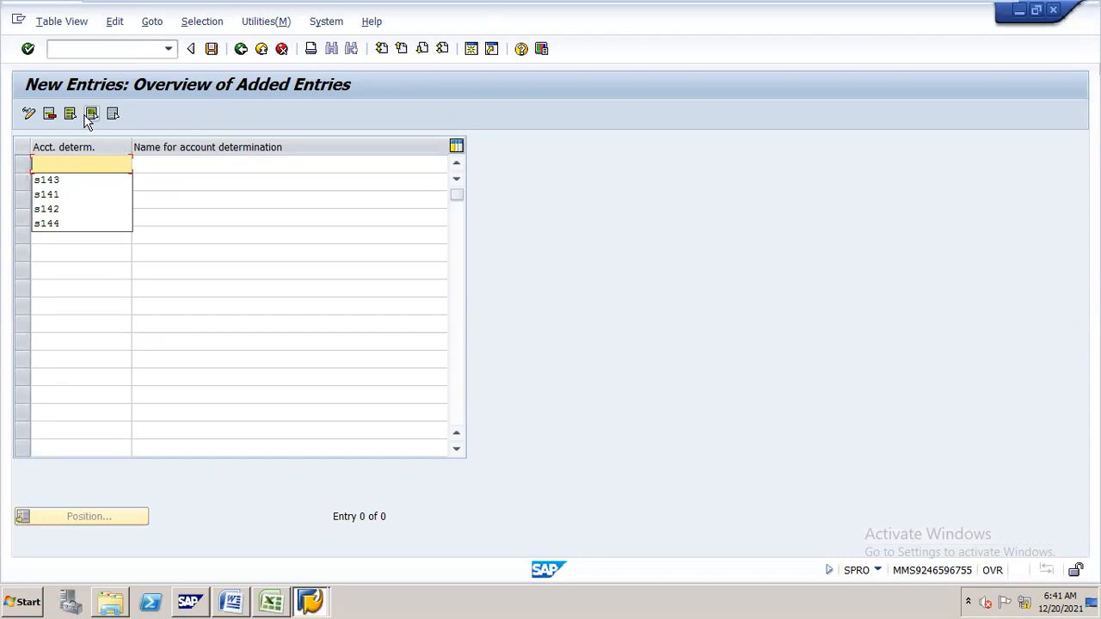
# Enter N161, N162, N163 and N164 as the keys of four new account determinations
pyautogui.write('N16')
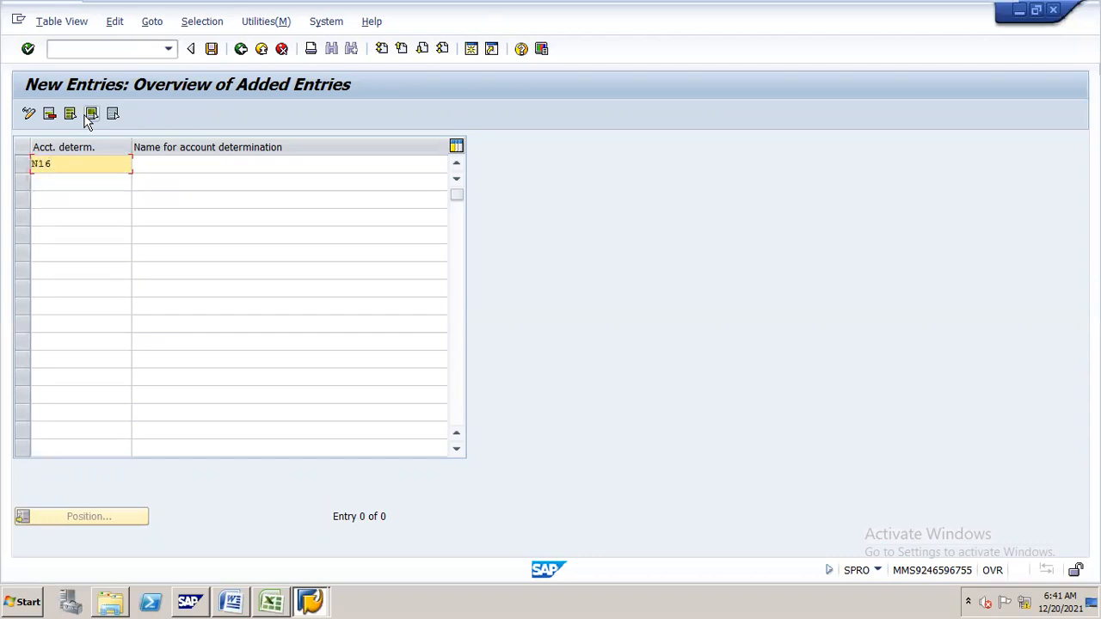
pyautogui.press('Down')
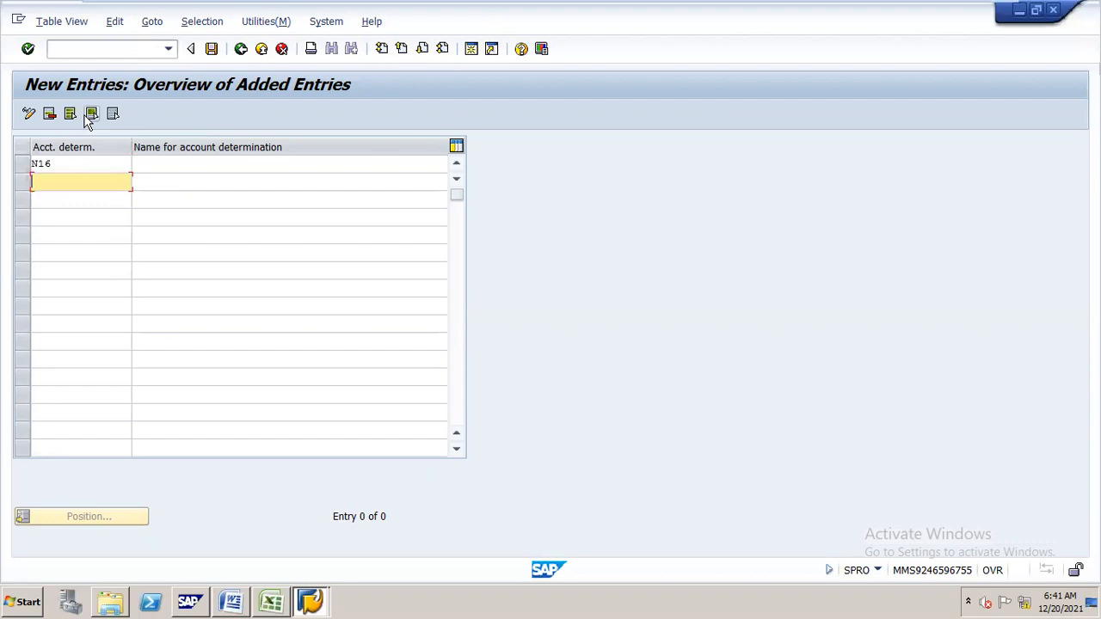
pyautogui.click(105, 163)
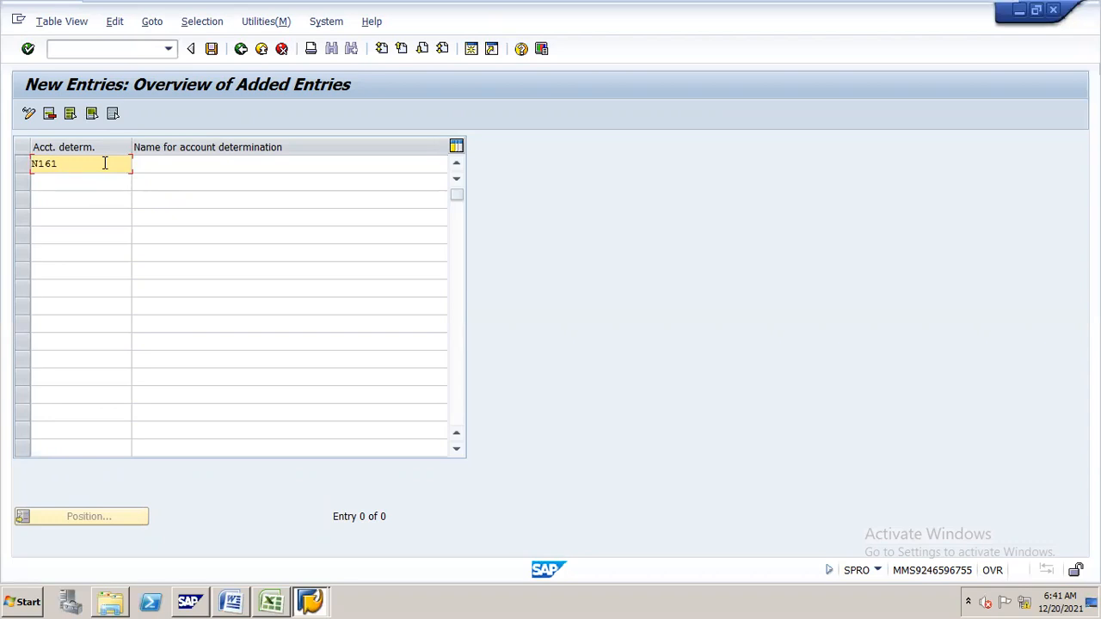
pyautogui.write('1')
pyautogui.press('Down')
pyautogui.write('N162')
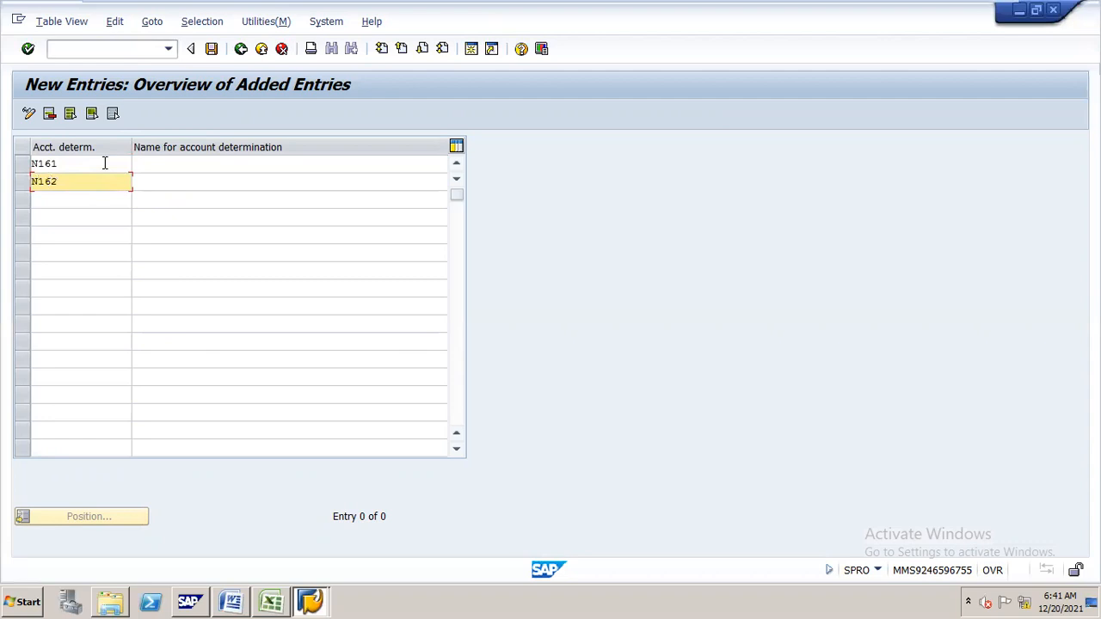
pyautogui.write('163')
pyautogui.press('BackSpace')
pyautogui.press('BackSpace')
pyautogui.press('Down')
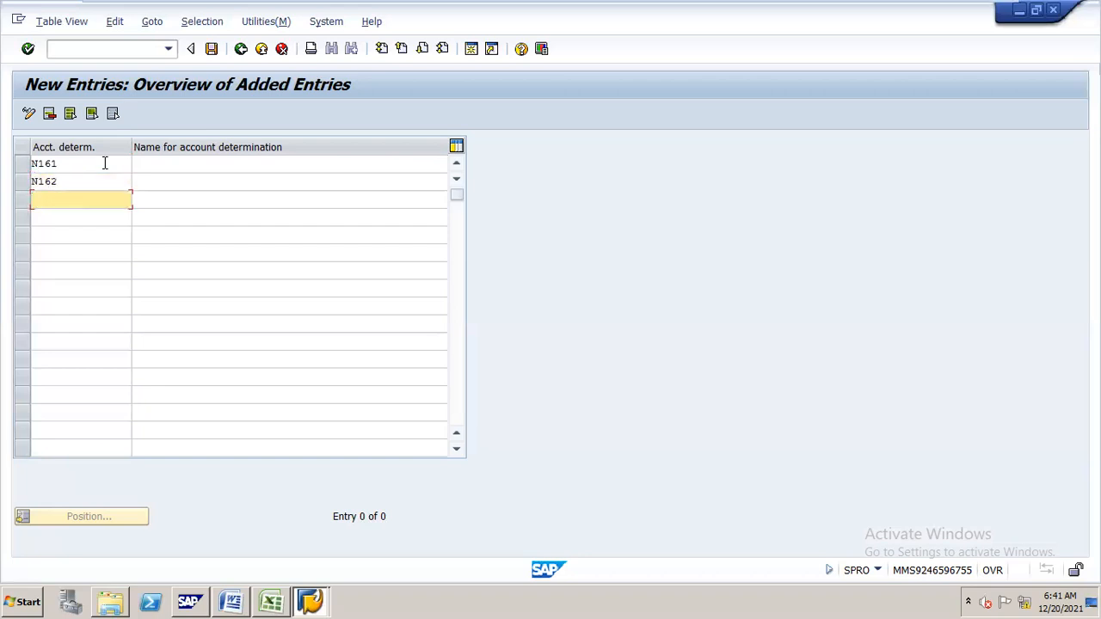
pyautogui.write('N163')
pyautogui.press('Down')
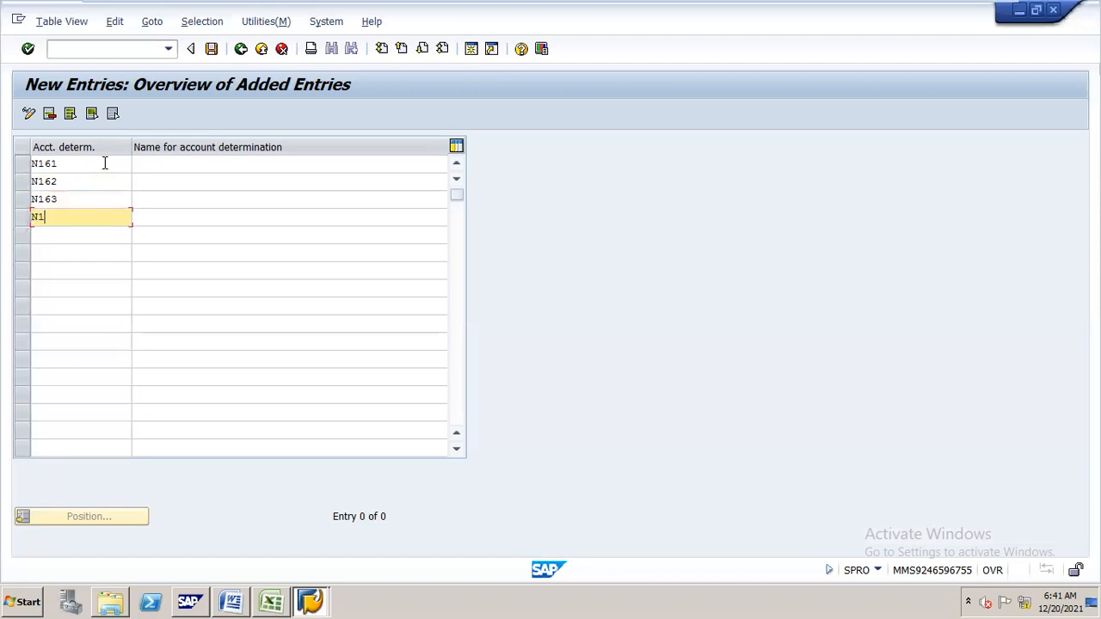
# Name account determination N161 "land", N162 "MAHINCARY" and N163 "VEHICLE"
pyautogui.click(271, 164)
pyautogui.write('L')
pyautogui.press('Down')
pyautogui.press('Return')
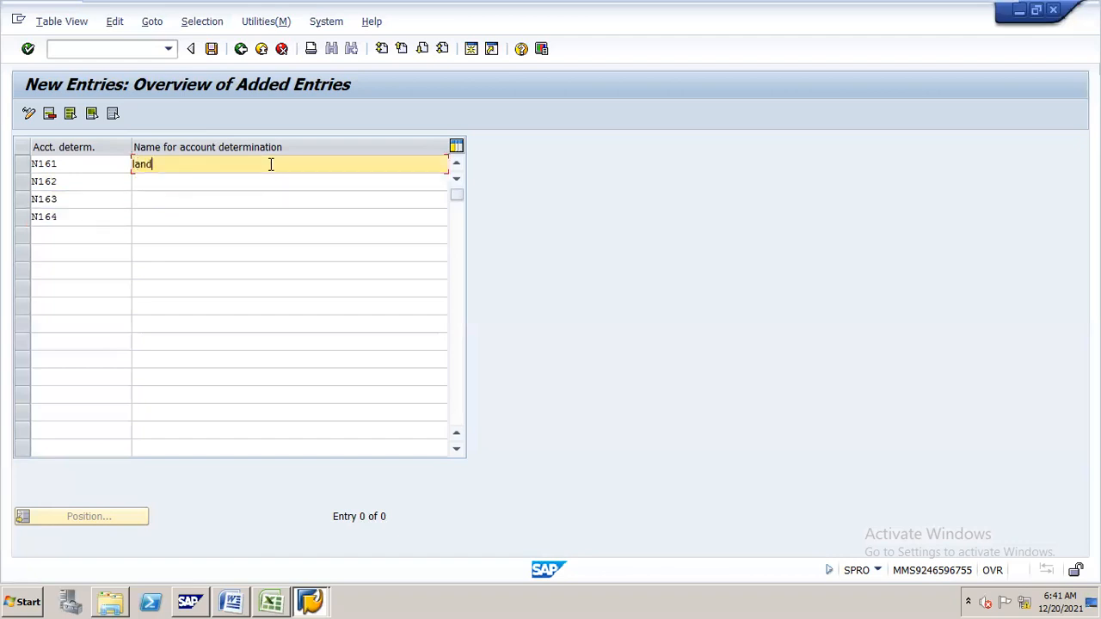
pyautogui.press('Down')
pyautogui.press('Down')
pyautogui.press('Return')
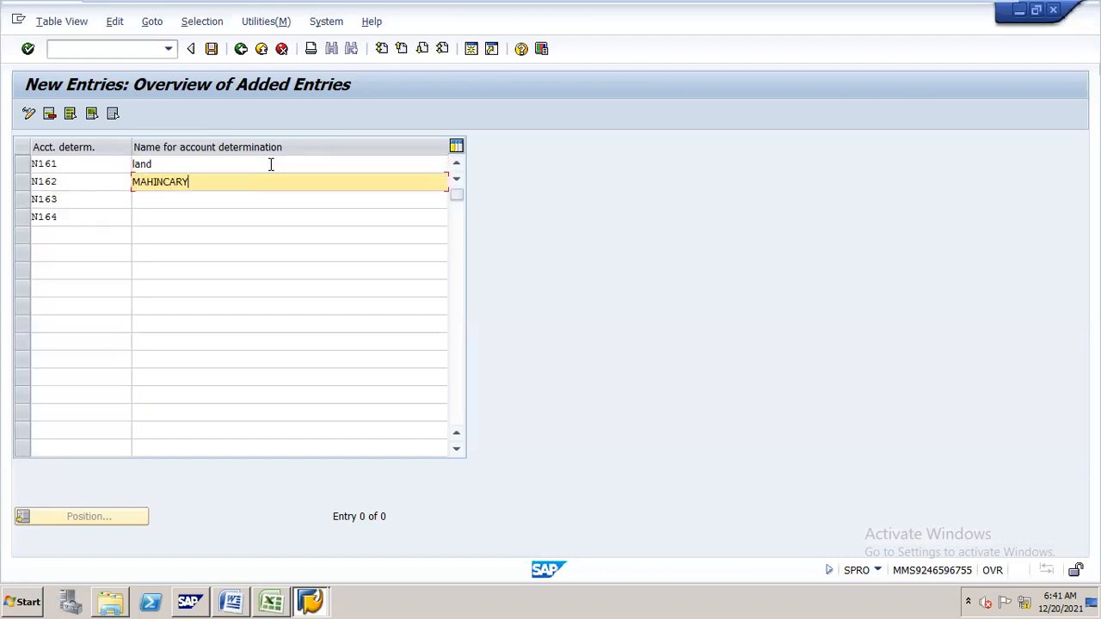
pyautogui.press('Down')
pyautogui.press('Down')
pyautogui.press('Down')
pyautogui.press('Return')
# Name account determination N164 "CWIP"
pyautogui.press('Down')
pyautogui.press('Down')
pyautogui.press('Down')
pyautogui.press('Down')
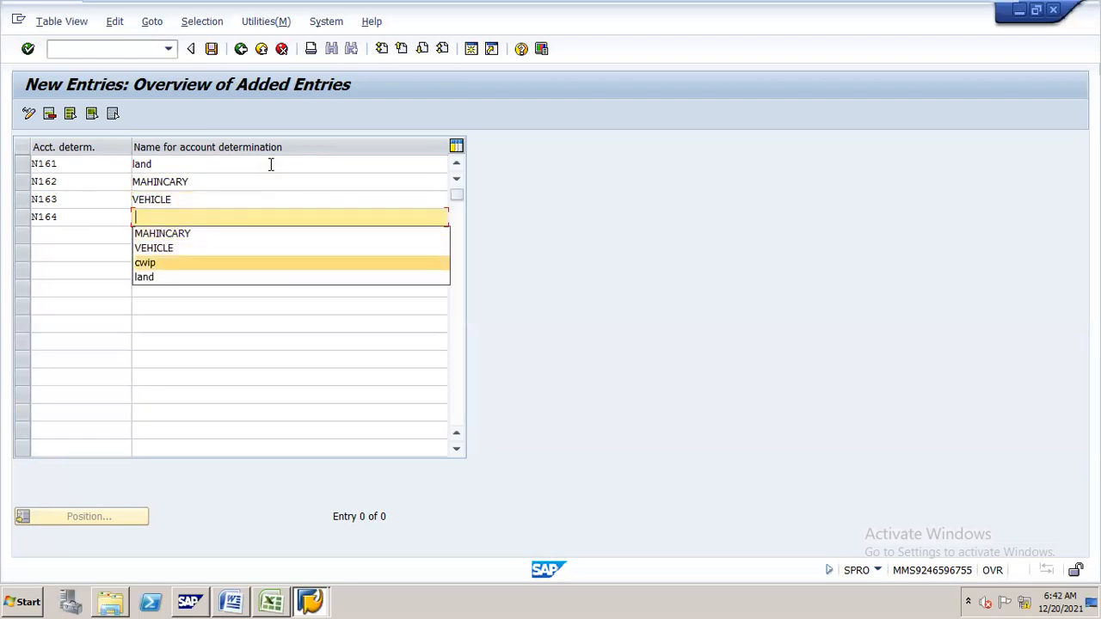
pyautogui.press('BackSpace')
pyautogui.write('w')
pyautogui.press('BackSpace')
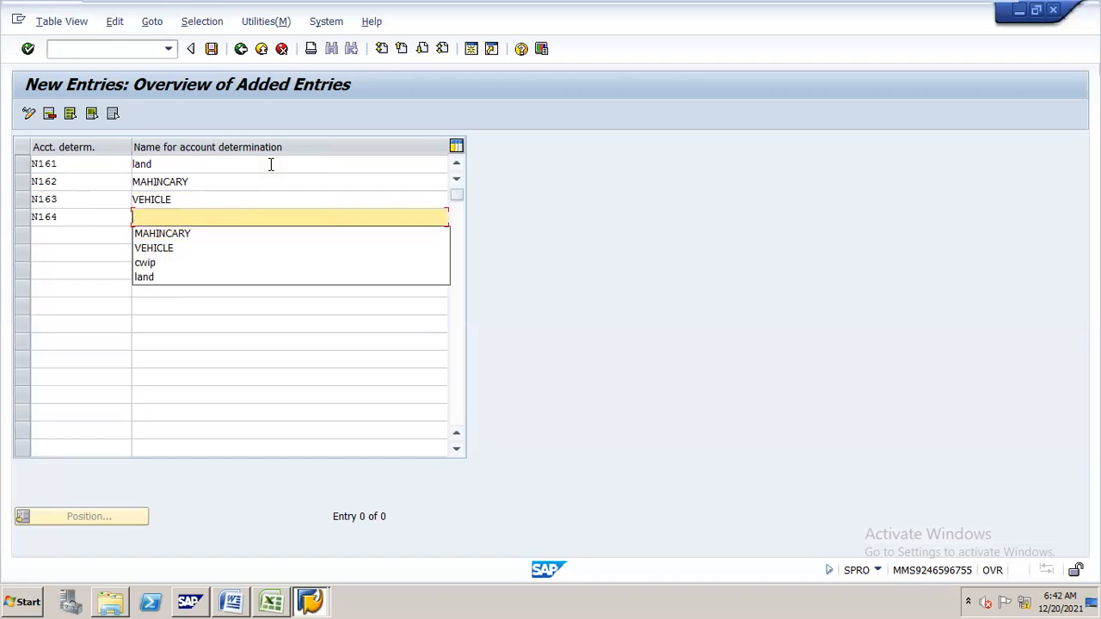
pyautogui.write('cwip')
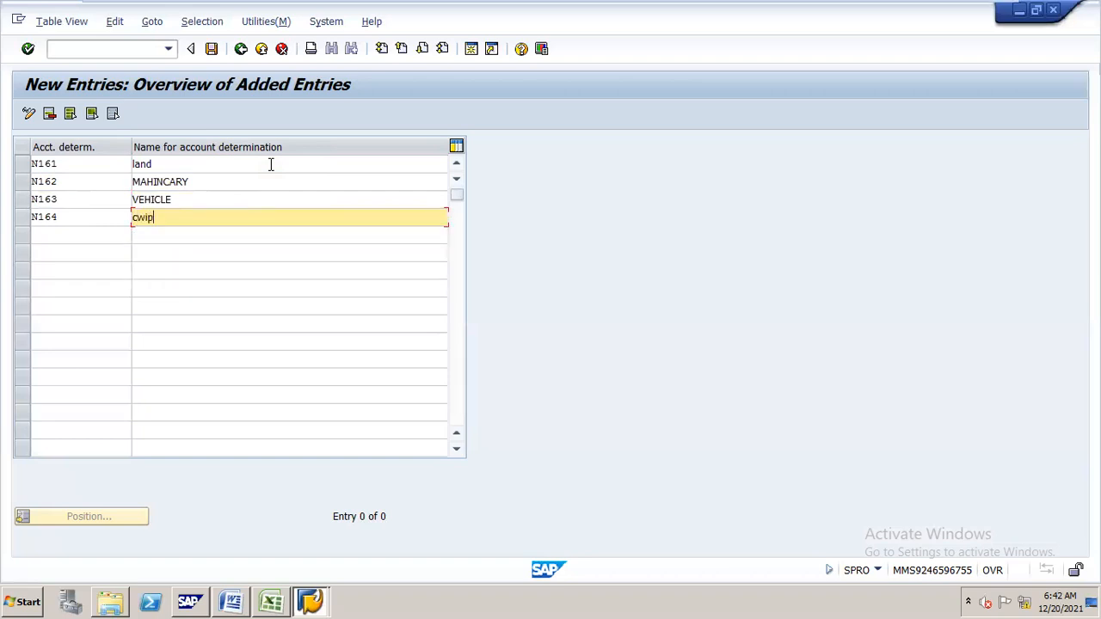
pyautogui.press('BackSpace')
pyautogui.press('BackSpace')
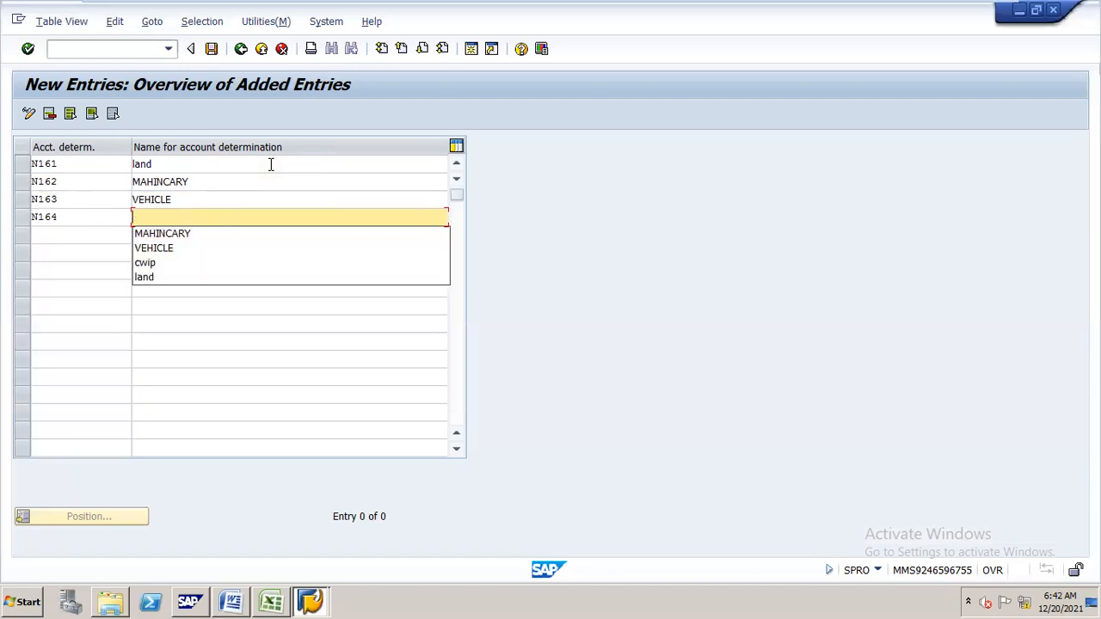
pyautogui.write('c')
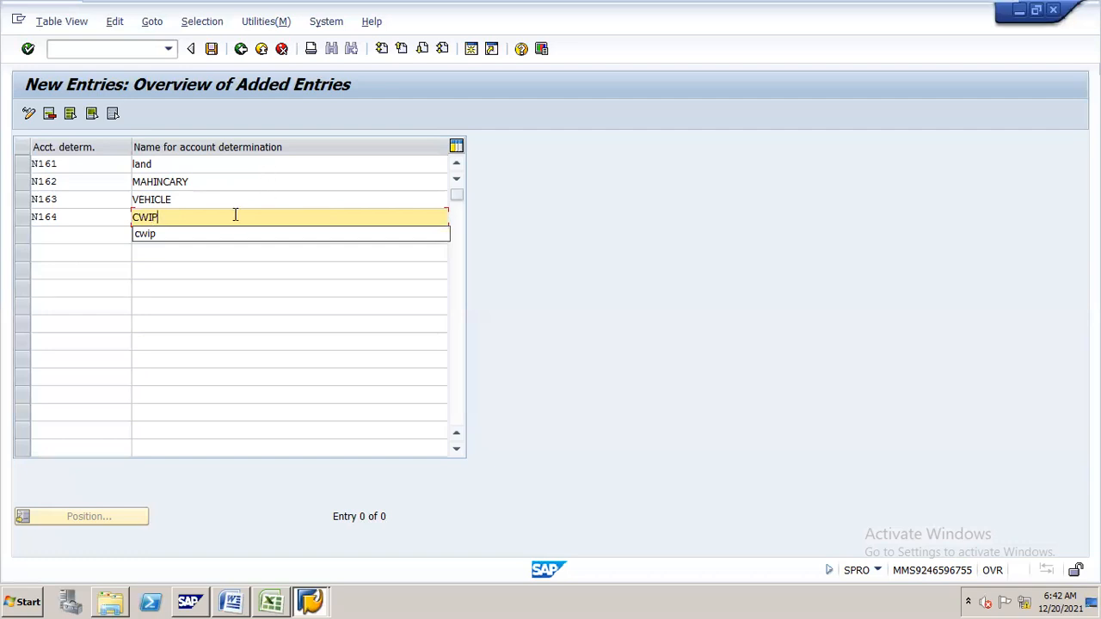
# Save the new account determinations under your own customizing request "N16 CONFIGURATION"
pyautogui.click(215, 50)
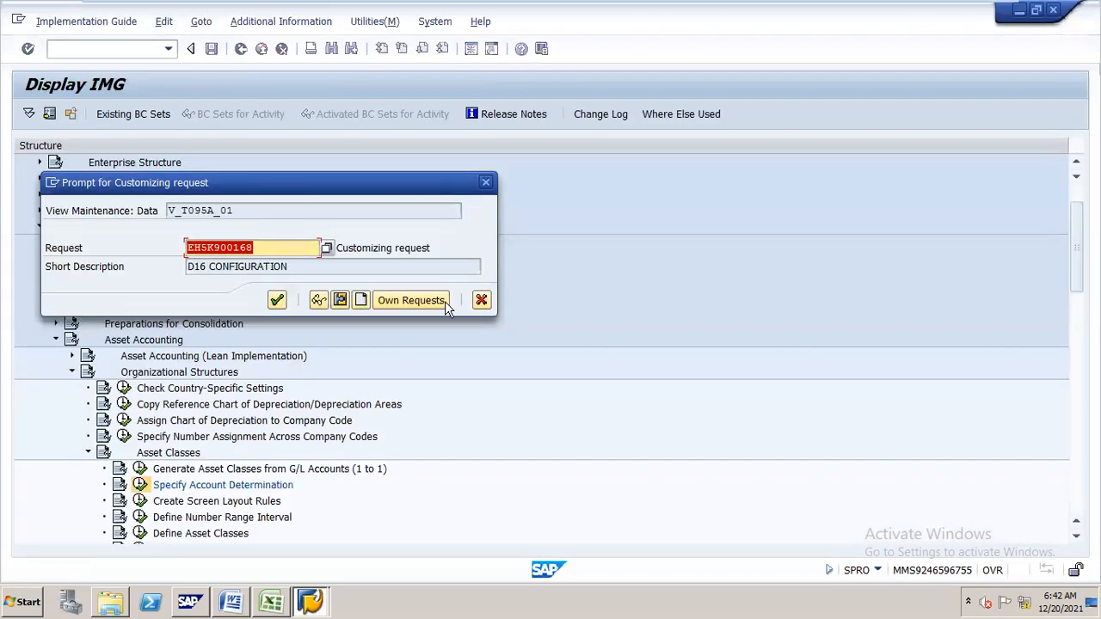
pyautogui.click(430, 304)
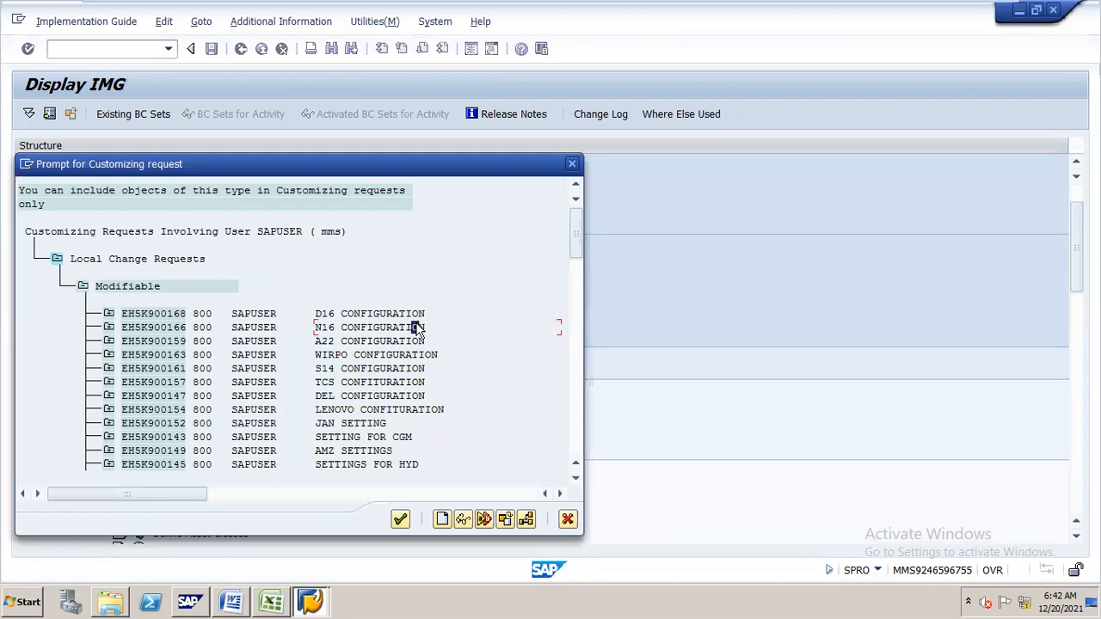
pyautogui.doubleClick(417, 327)
pyautogui.press('Return')
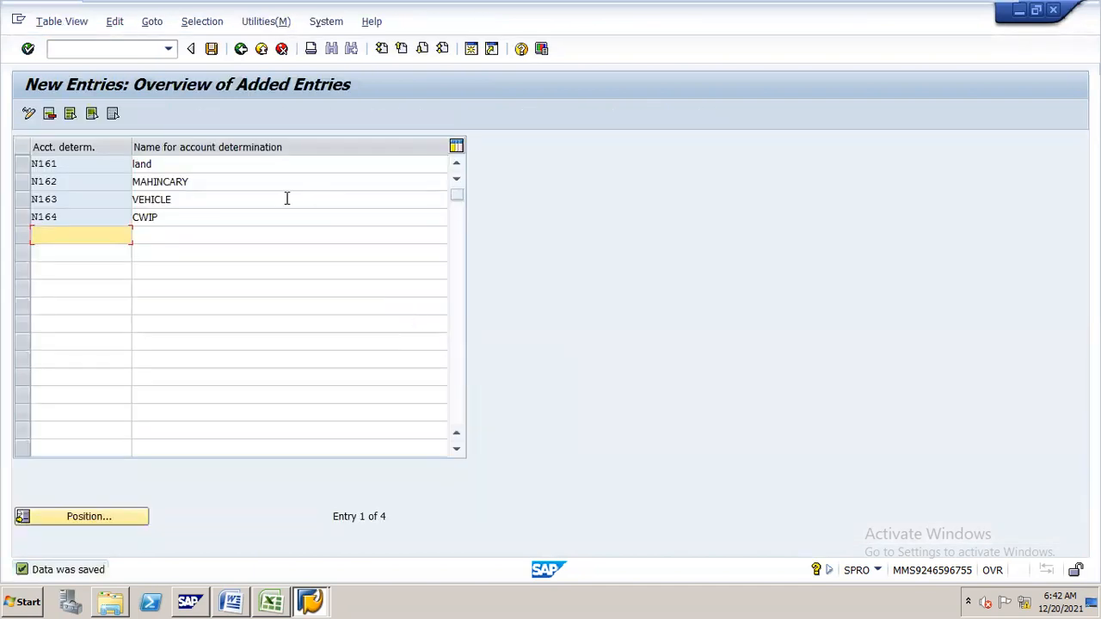
# Return to the implementation guide and execute the Create Screen Layout Rules activity under Asset Classes
pyautogui.click(241, 50)
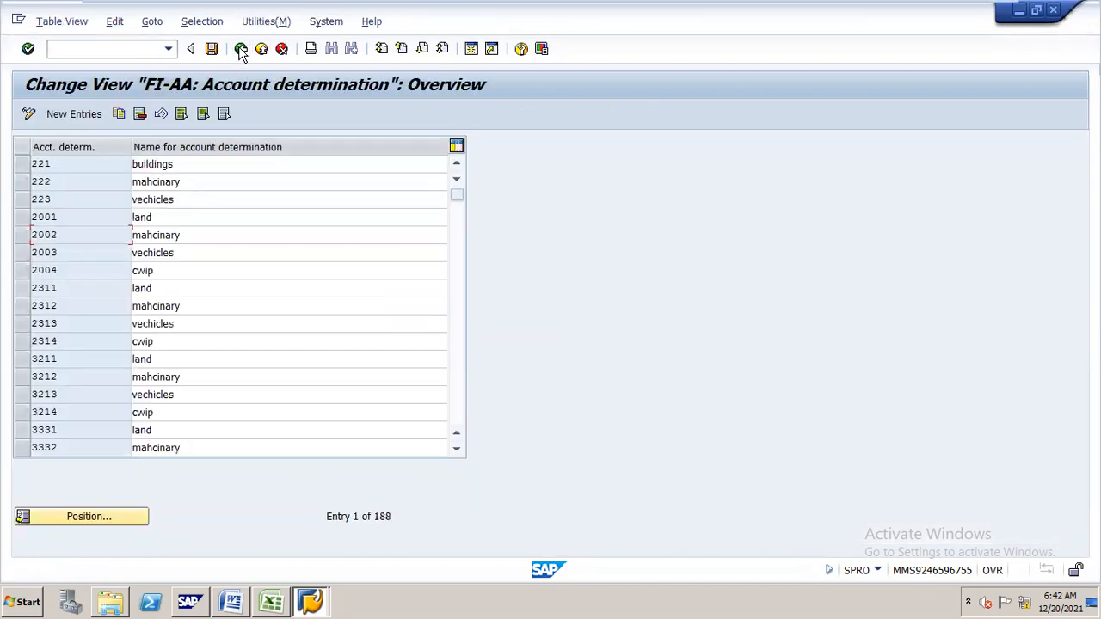
pyautogui.click(241, 50)
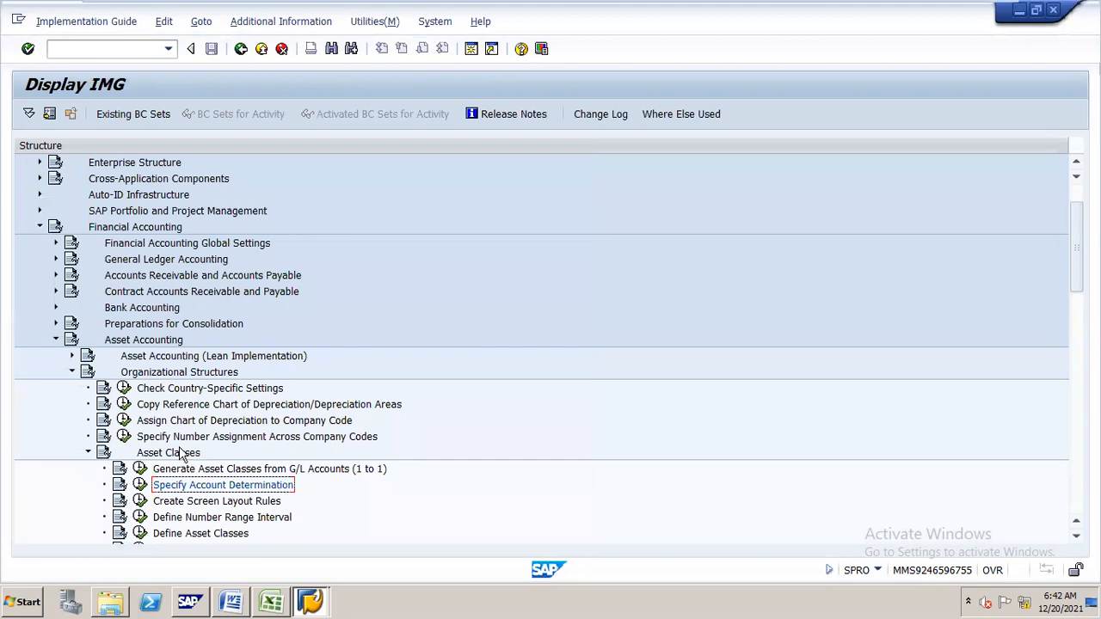
pyautogui.click(141, 500)
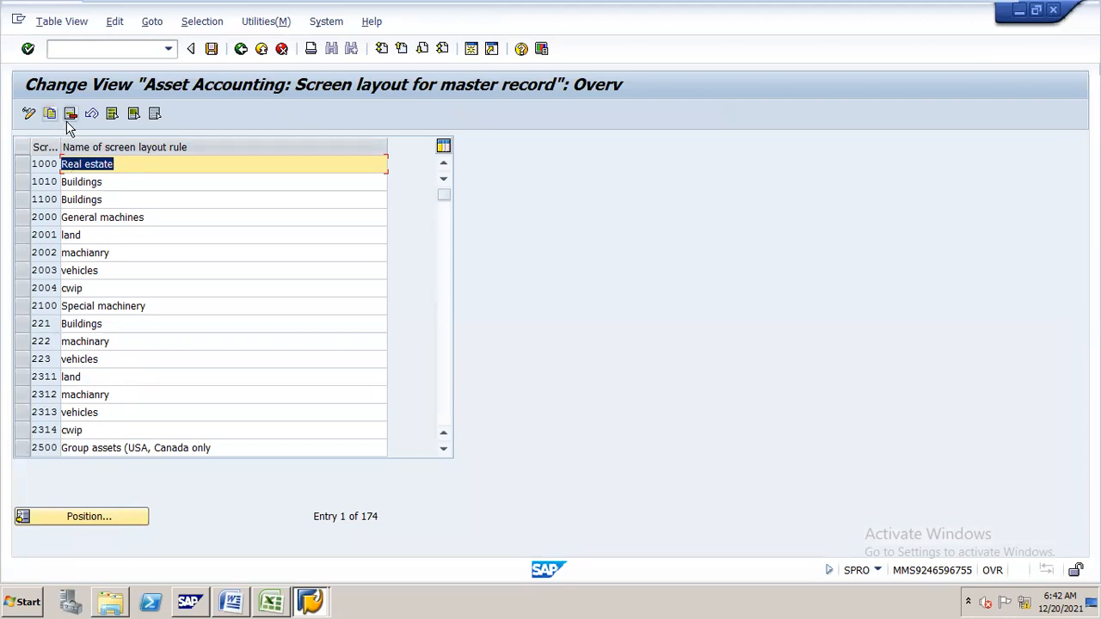
# Select screen layout rules 1000, 1010, 1100 and 2000 and copy them
pyautogui.click(20, 167)
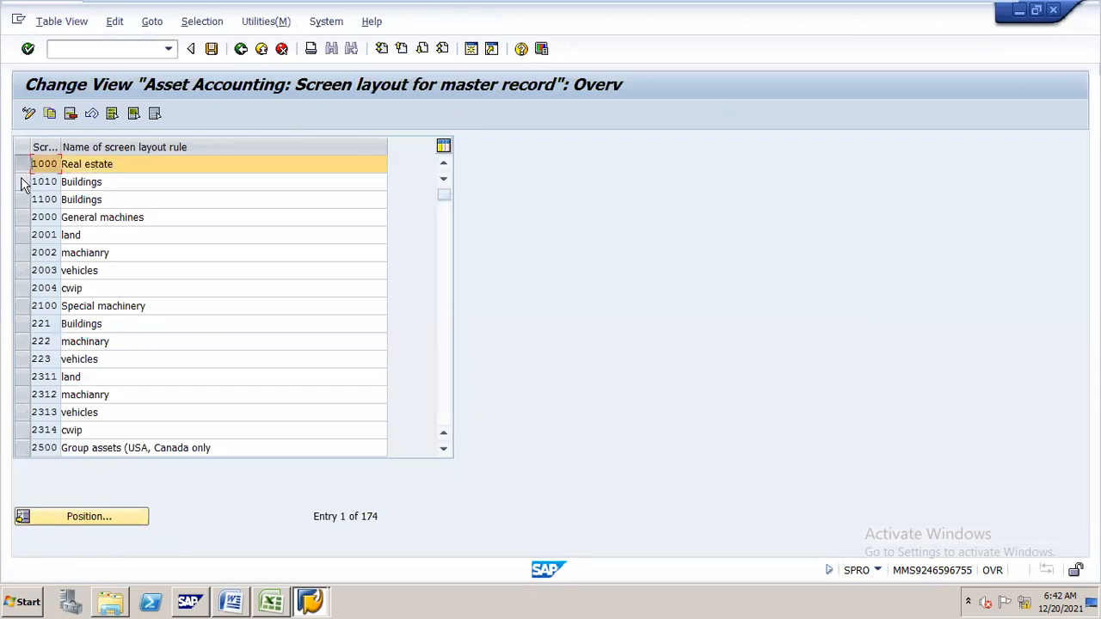
pyautogui.click(22, 181)
pyautogui.click(23, 200)
pyautogui.click(21, 217)
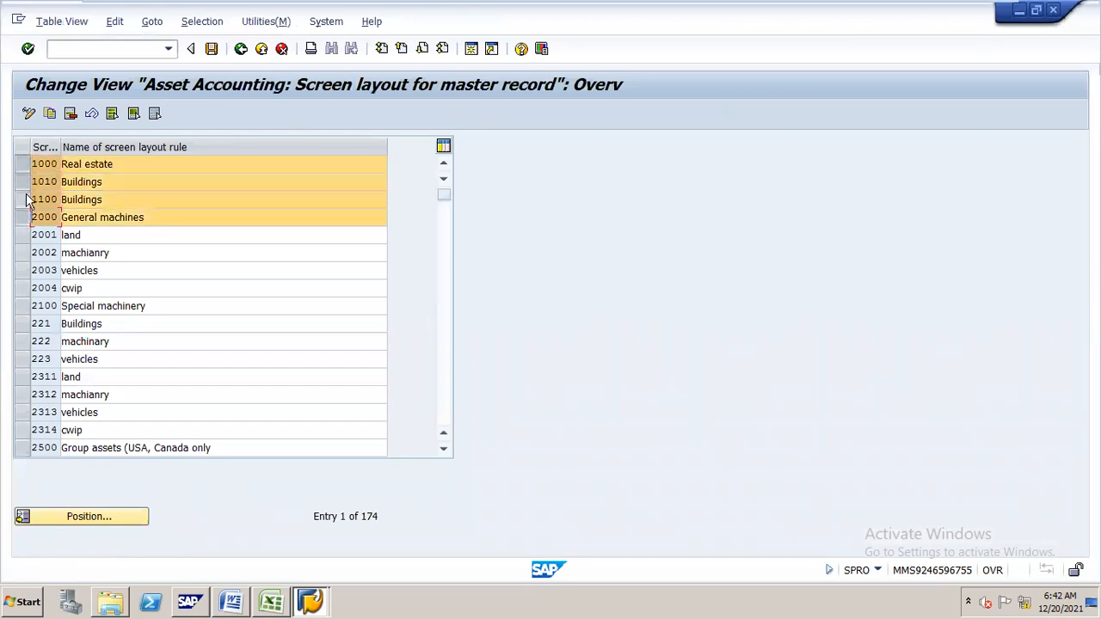
pyautogui.click(49, 118)
# Set the target keys of the copied rules 1000 and 1010 to N161 and N162
pyautogui.write('N161')
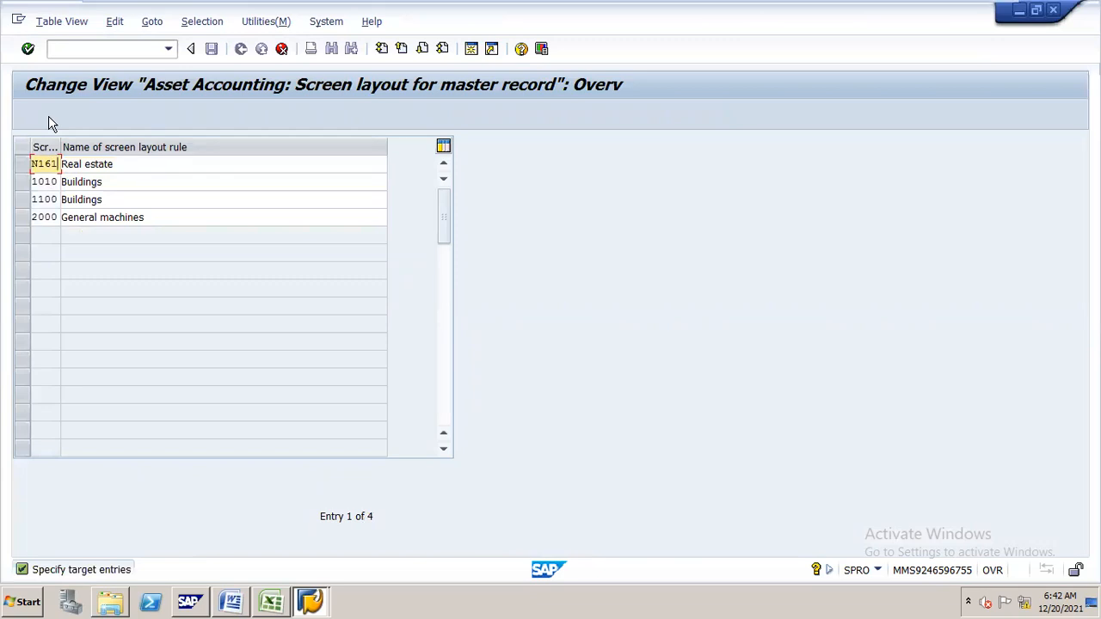
pyautogui.press('Down')
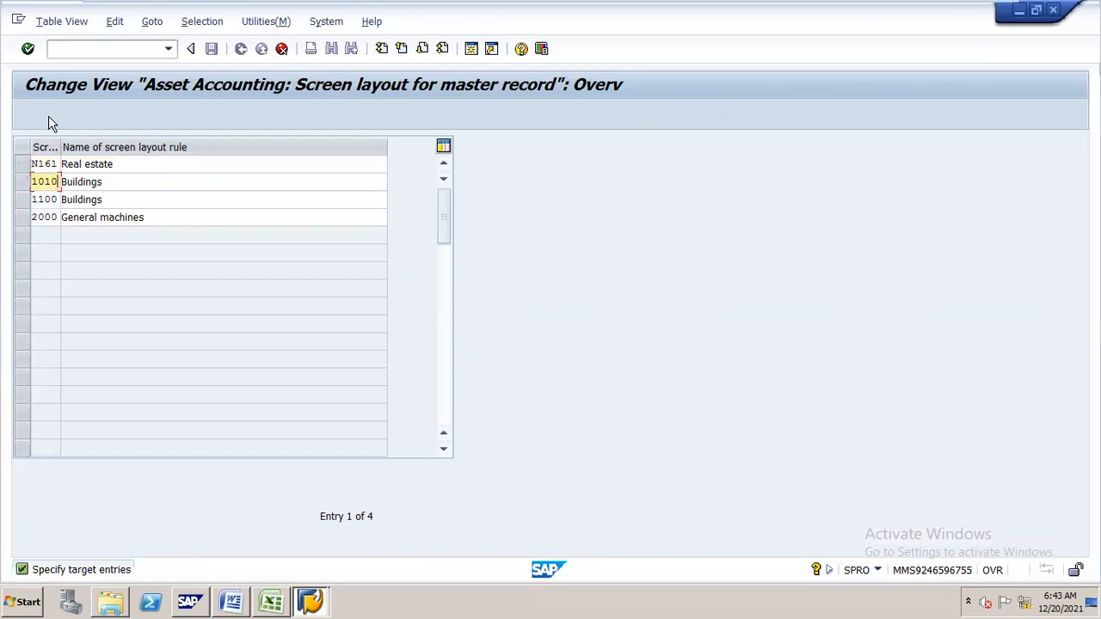
pyautogui.press('BackSpace')
pyautogui.press('BackSpace')
pyautogui.press('BackSpace')
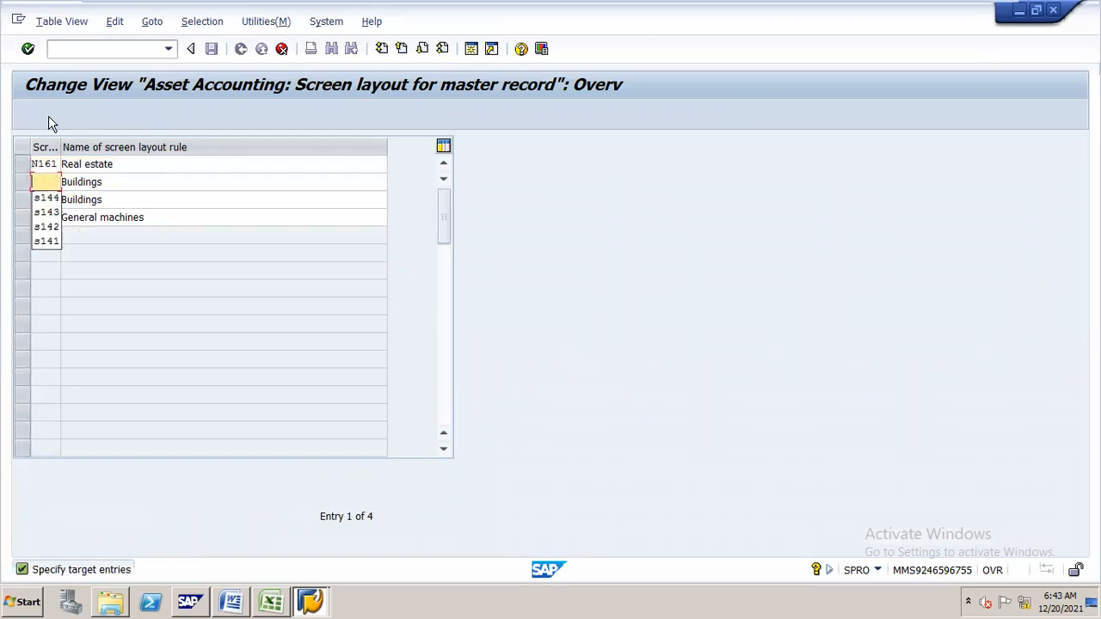
pyautogui.write('N162')
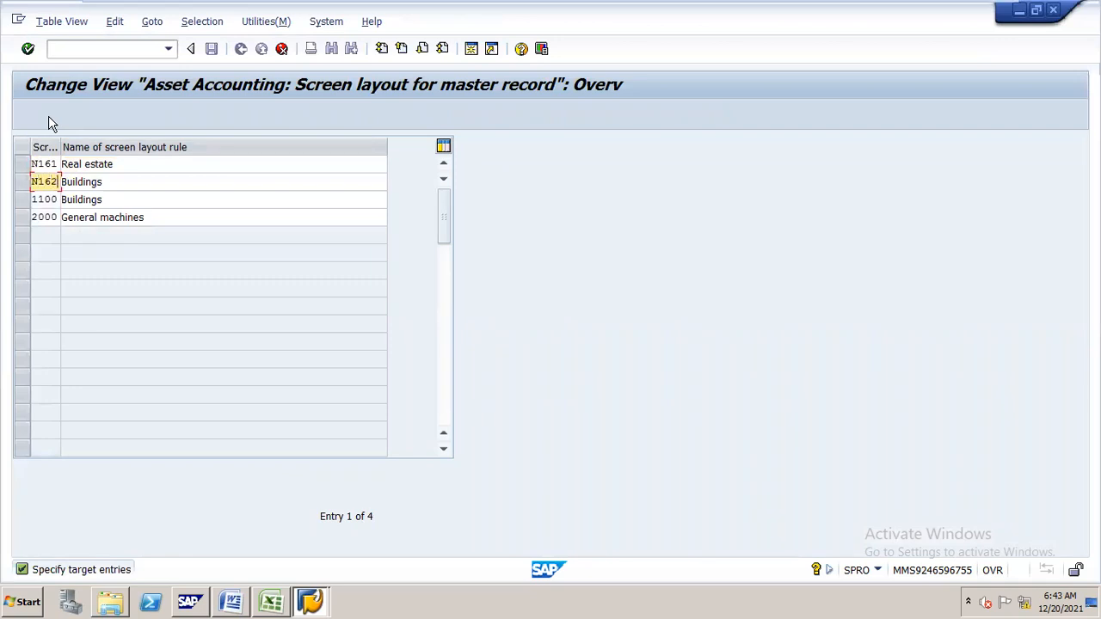
# Set the target keys of the copied rules 1100 and 2000 to N163 and N164
pyautogui.press('Down')
pyautogui.press('BackSpace')
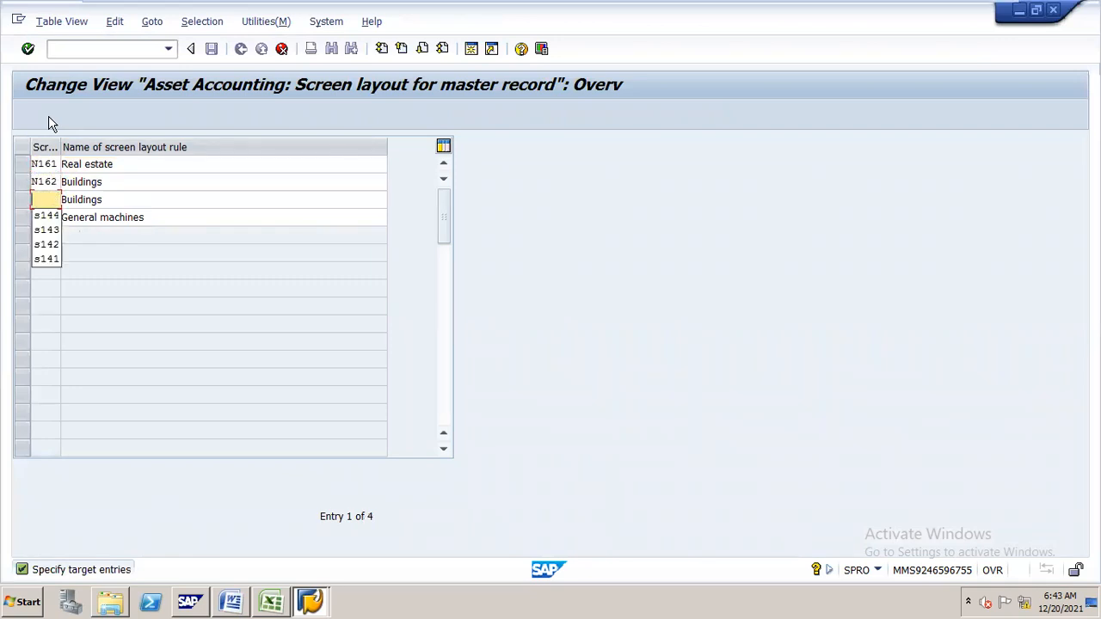
pyautogui.write('N16')
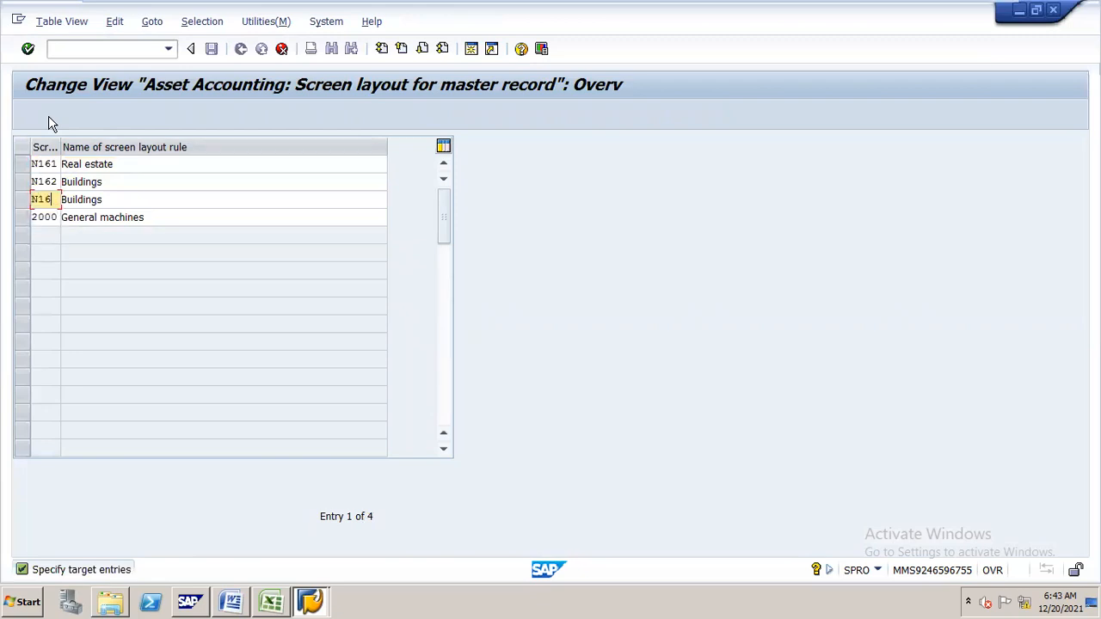
pyautogui.write('3')
pyautogui.press('Down')
pyautogui.press('BackSpace')
pyautogui.press('BackSpace')
pyautogui.press('BackSpace')
pyautogui.write('M')
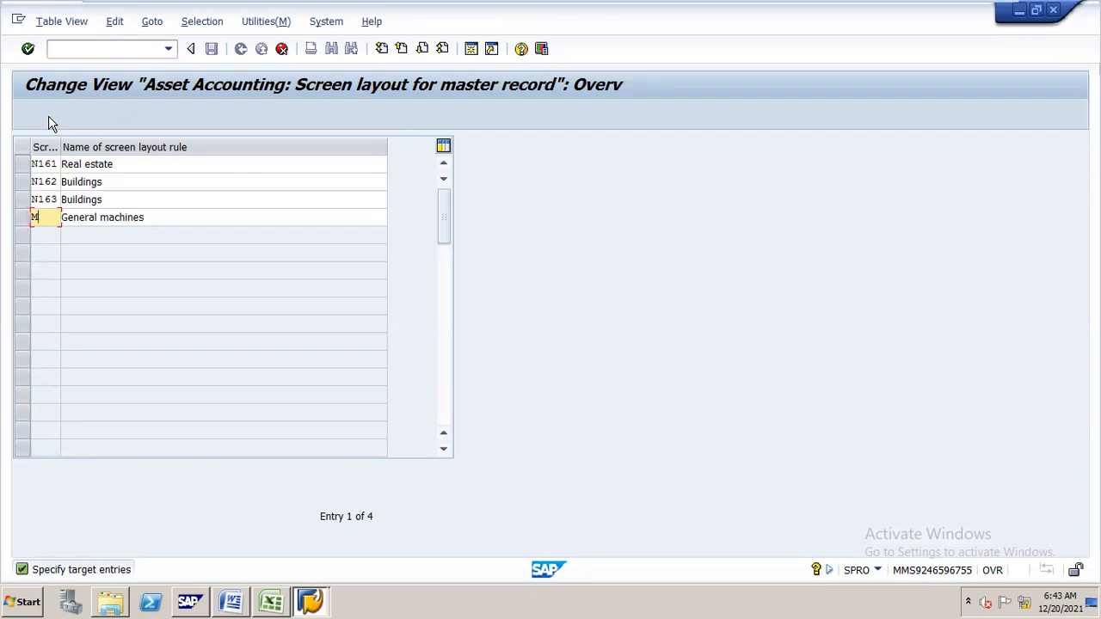
pyautogui.press('BackSpace')
pyautogui.write('N')
# Rename screen layout rule N161 as "land" and N162 as "mahcianry"
pyautogui.moveTo(132, 170); pyautogui.dragTo(9, 172)
pyautogui.write('L')
pyautogui.press('Down')
pyautogui.press('Return')
pyautogui.moveTo(156, 180); pyautogui.dragTo(11, 182)
pyautogui.press('BackSpace')
pyautogui.press('Down')
pyautogui.press('Return')
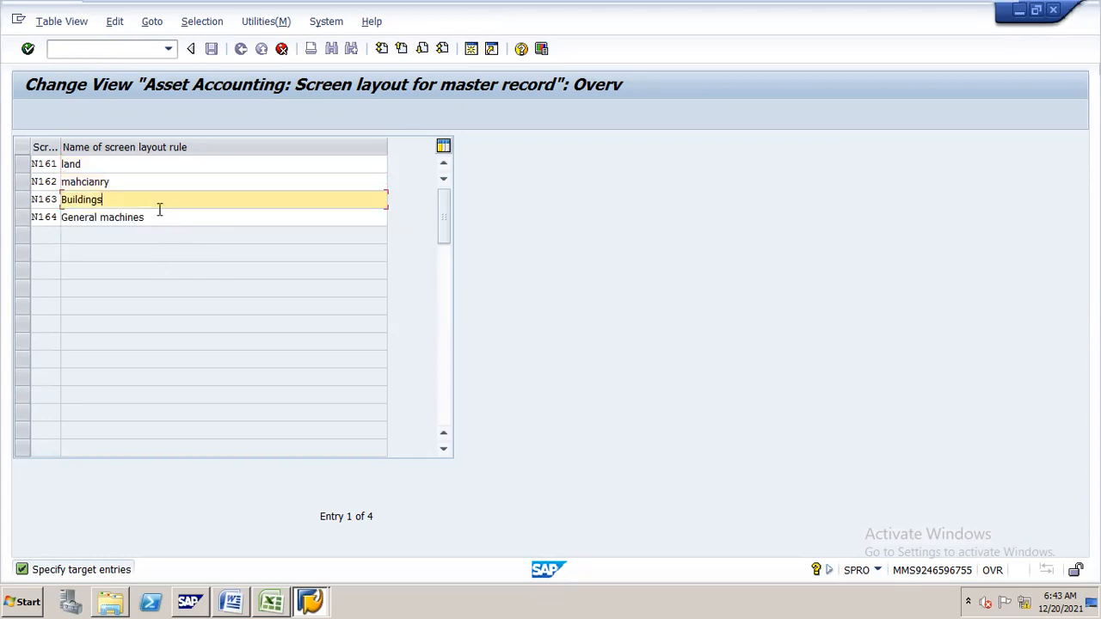
# Rename screen layout rule N163 as "vehicles"
pyautogui.moveTo(159, 206); pyautogui.dragTo(8, 215)
pyautogui.write('v')
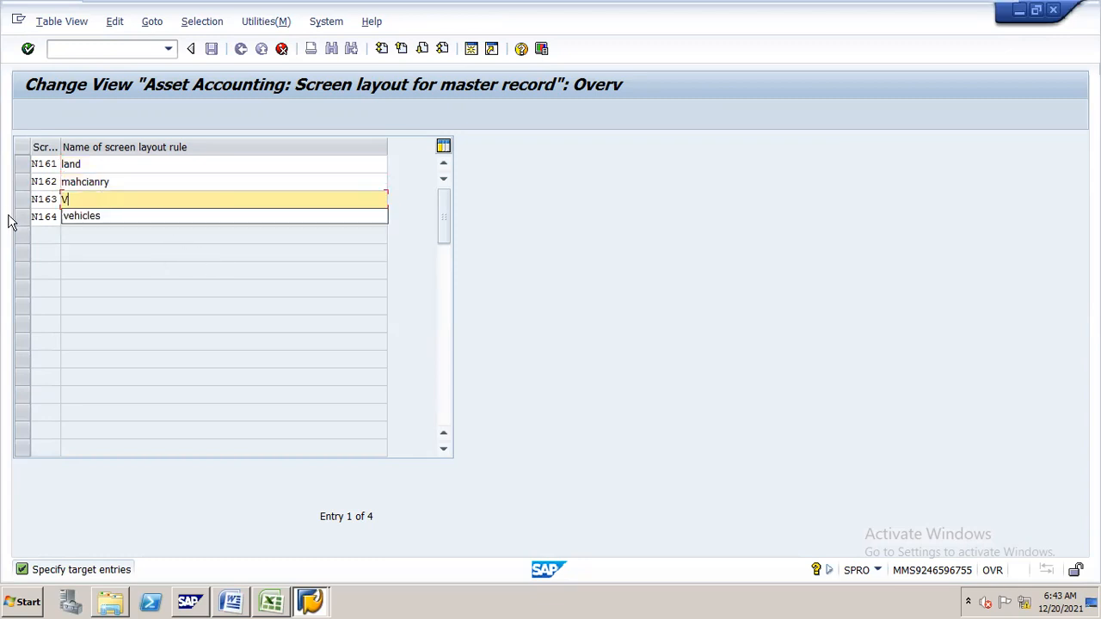
pyautogui.press('Down')
pyautogui.press('Return')
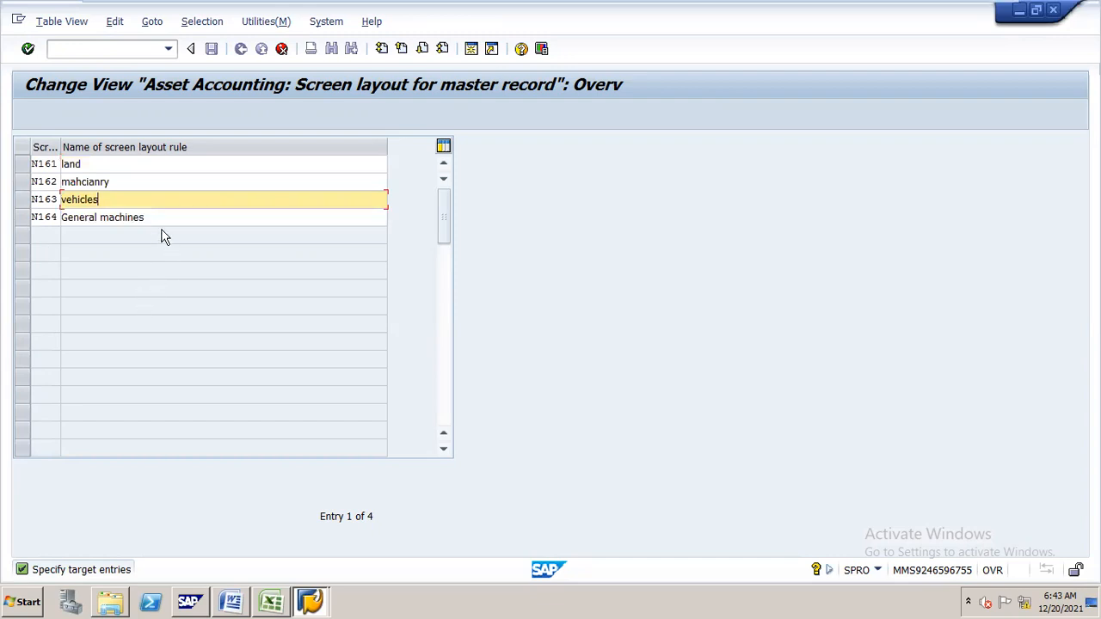
# Rename screen layout rule N164 as "cwip" and confirm the four copied rules
pyautogui.moveTo(162, 219); pyautogui.dragTo(6, 198)
pyautogui.press('BackSpace')
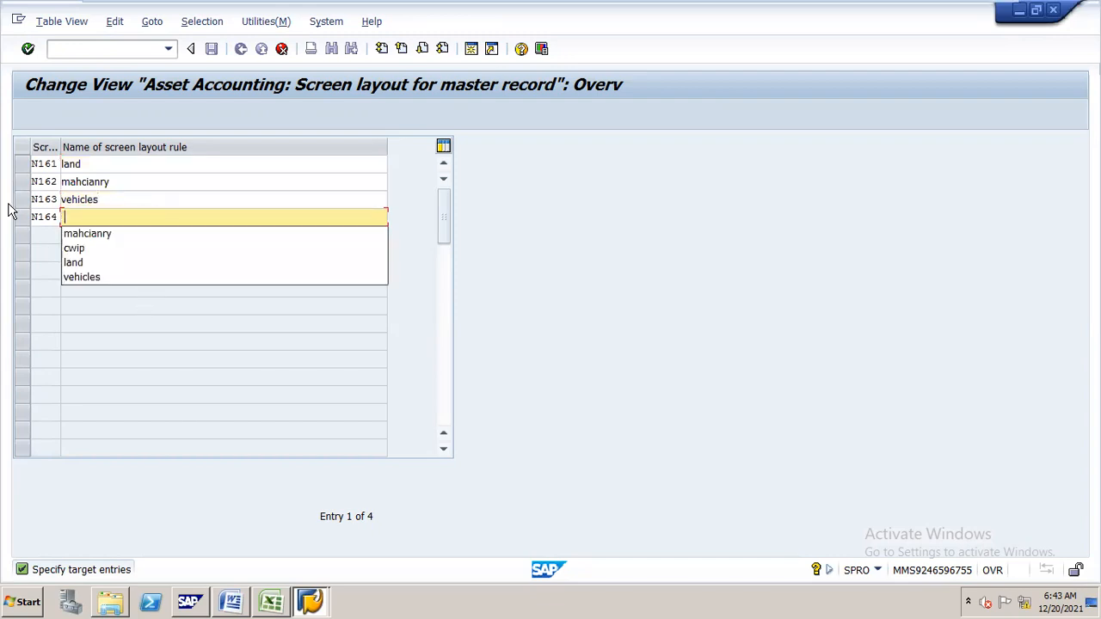
pyautogui.click(81, 249)
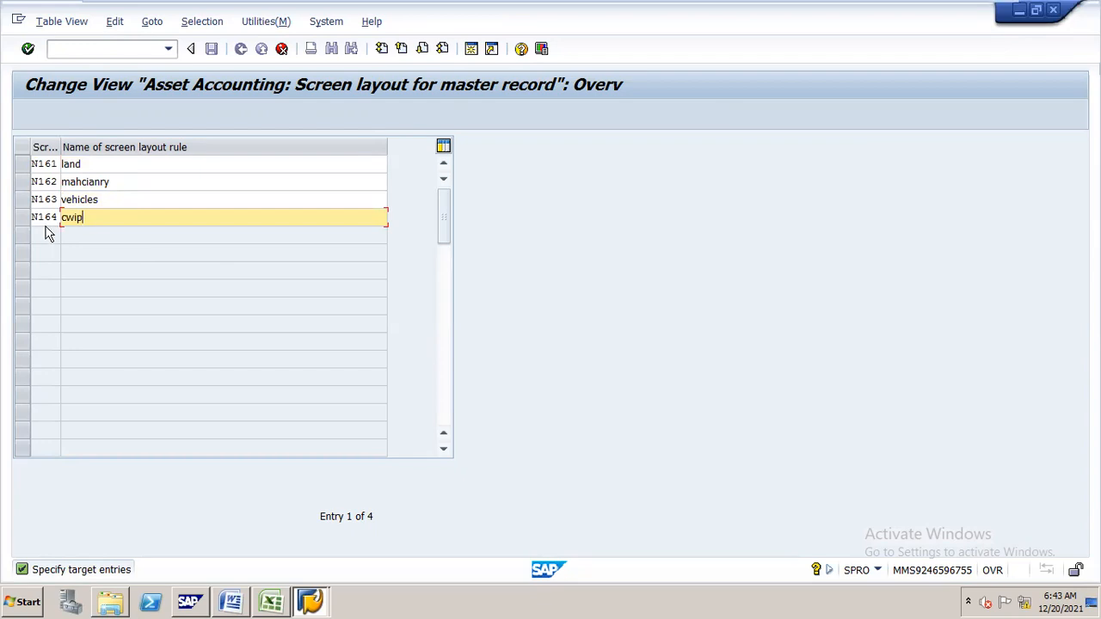
pyautogui.press('Return')
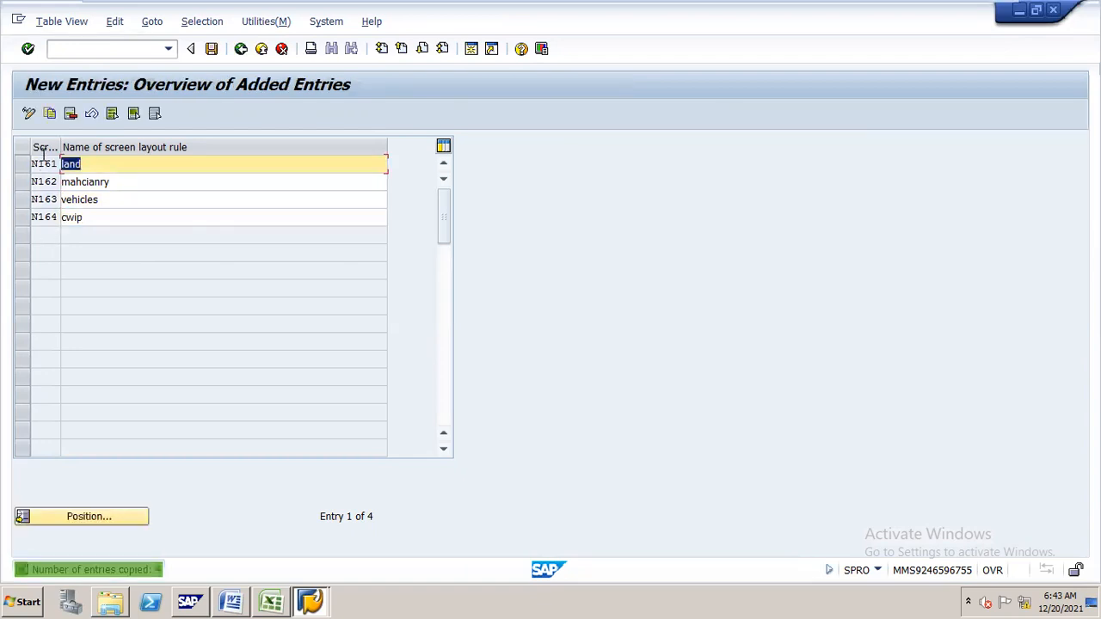
# Save the copied screen layout rules to the N16 CONFIGURATION customizing request and return to the implementation guide
pyautogui.click(212, 49)
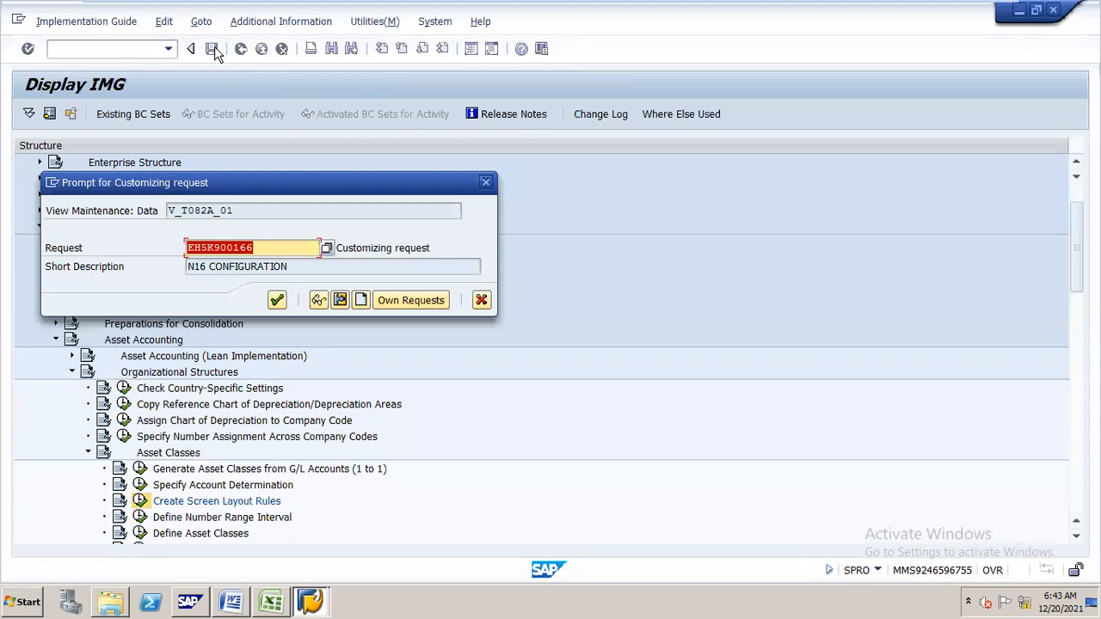
pyautogui.press('Return')
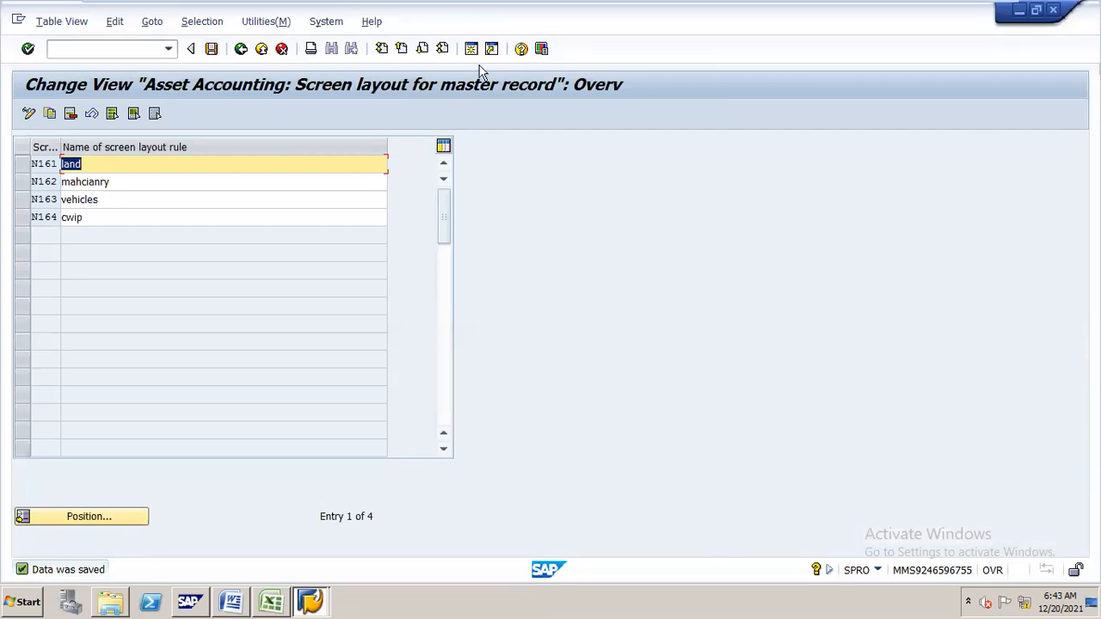
pyautogui.click(241, 49)
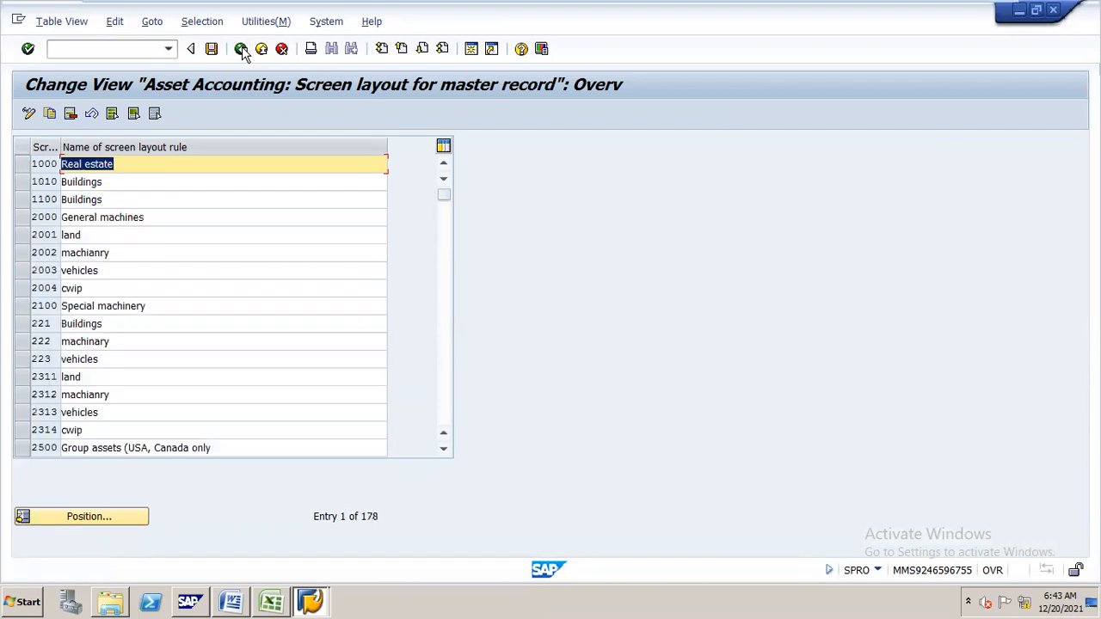
pyautogui.click(241, 49)
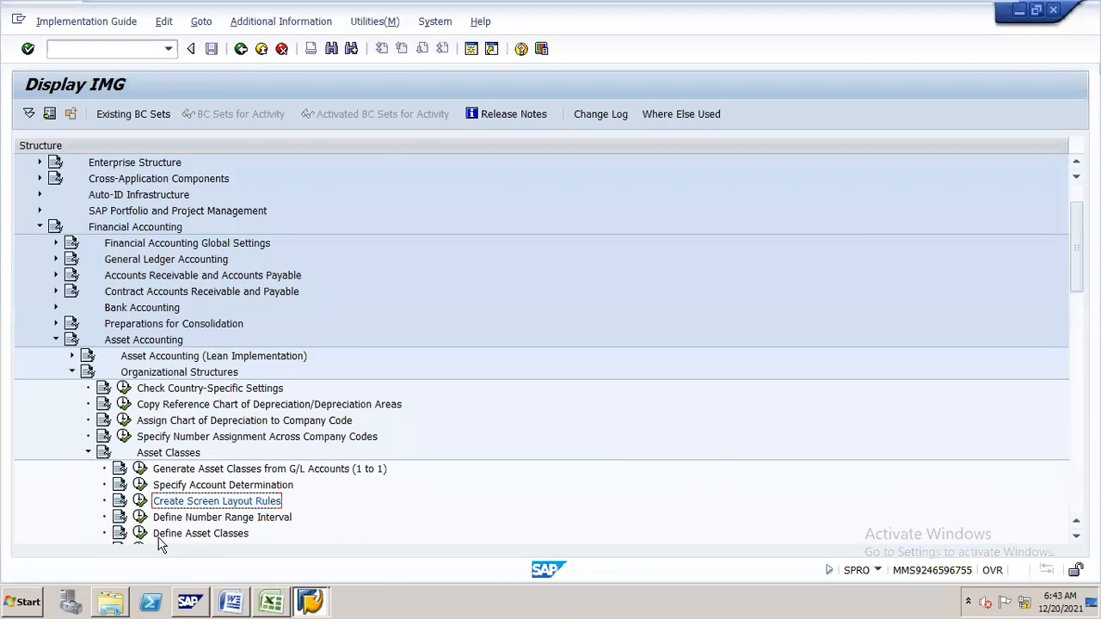
# Open the asset number range intervals of company code N16 for maintenance
pyautogui.click(141, 517)
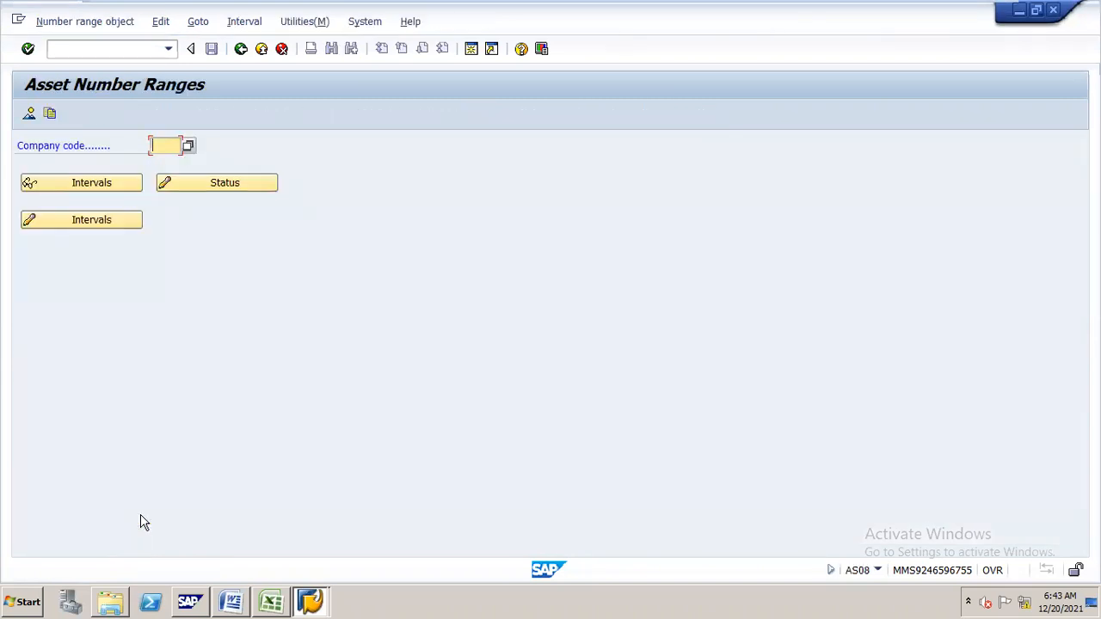
pyautogui.write('N16')
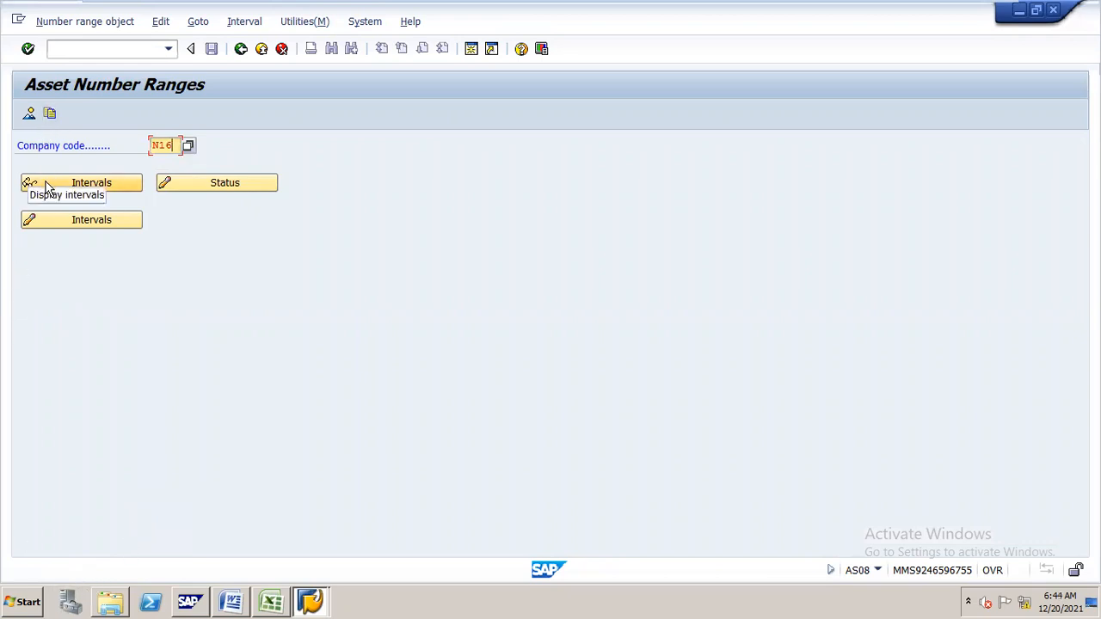
pyautogui.click(60, 222)
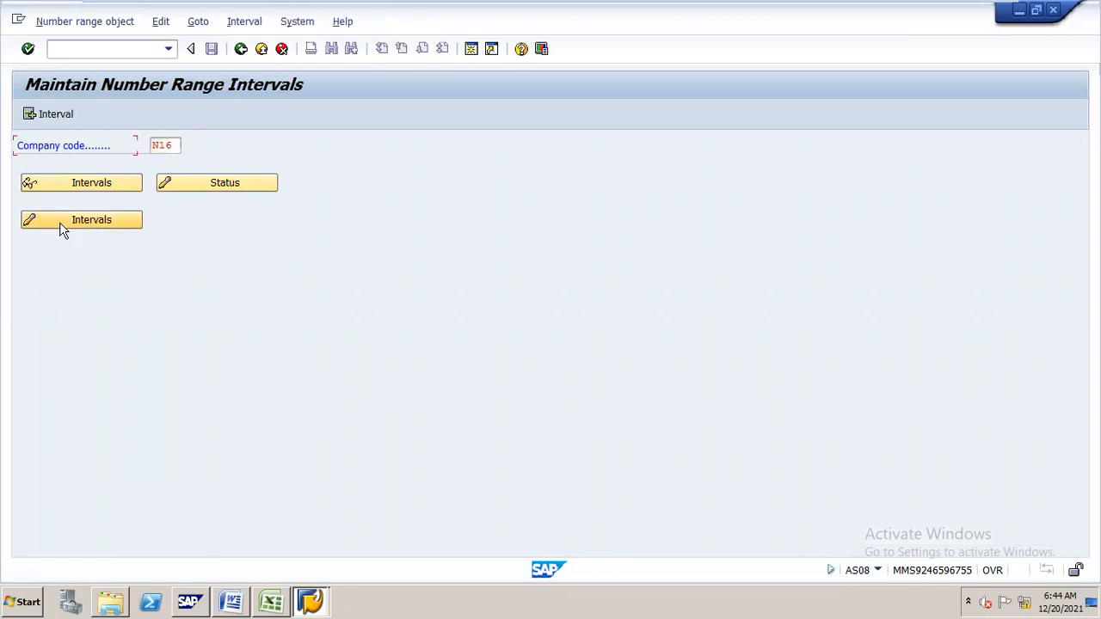
# Add number range interval 01 from 1 to 1000 for company code N16
pyautogui.click(49, 115)
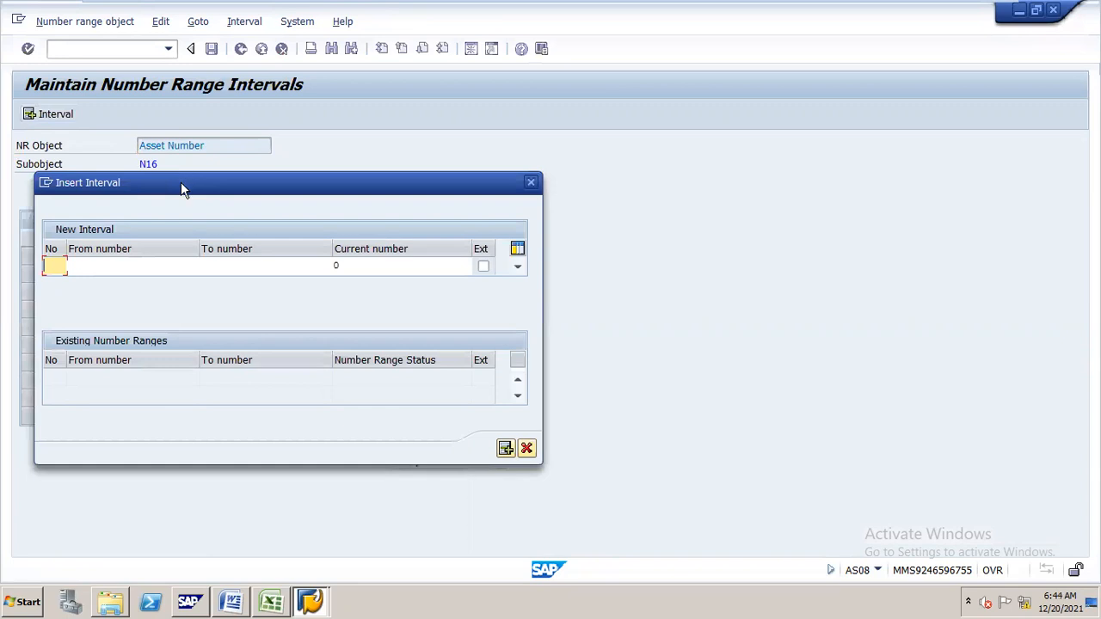
pyautogui.moveTo(181, 188); pyautogui.dragTo(396, 143)
pyautogui.write('01')
pyautogui.press('Tab')
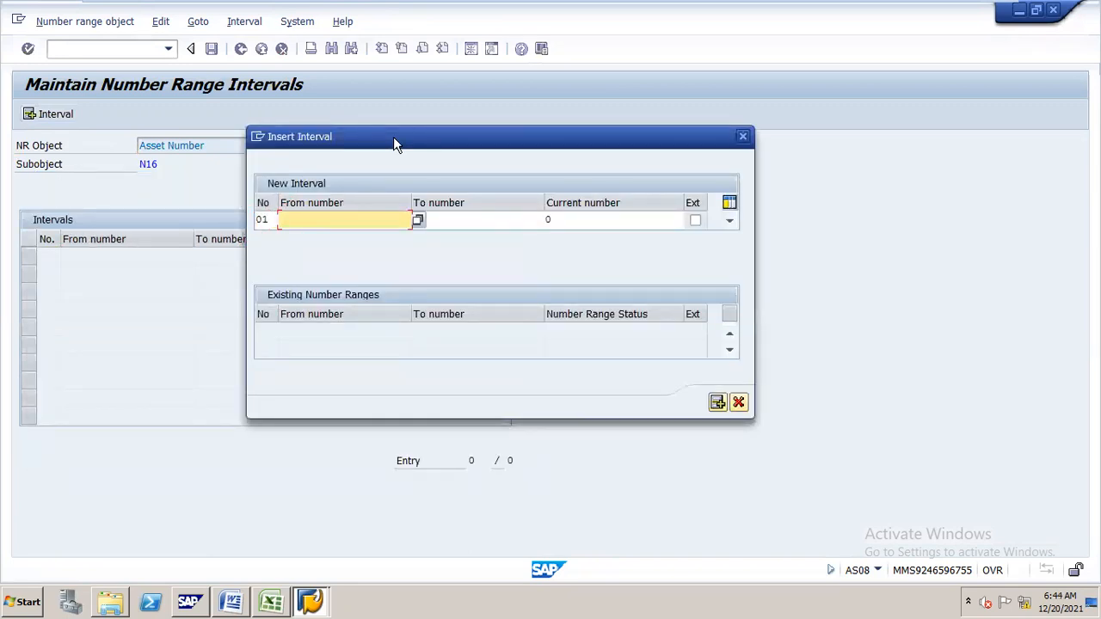
pyautogui.press('Return')
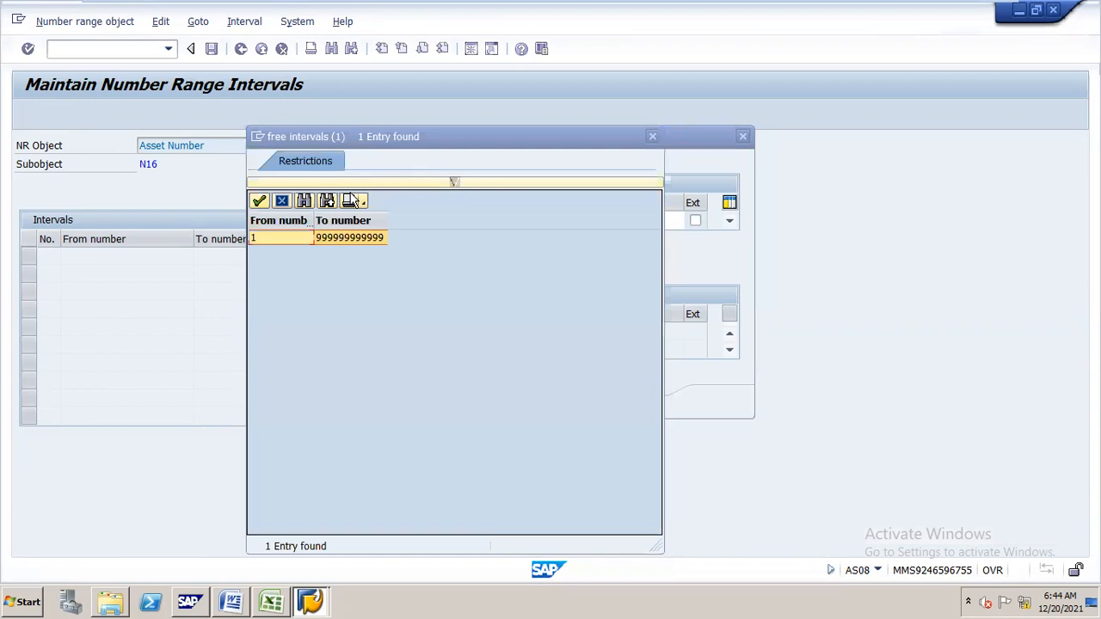
pyautogui.doubleClick(297, 238)
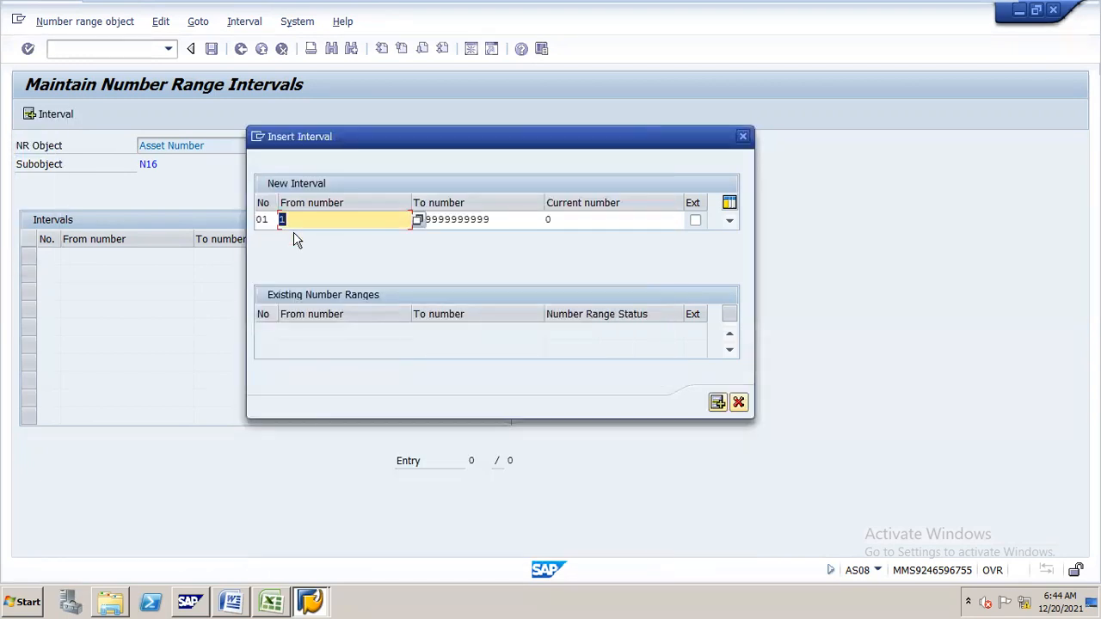
pyautogui.write('1000')
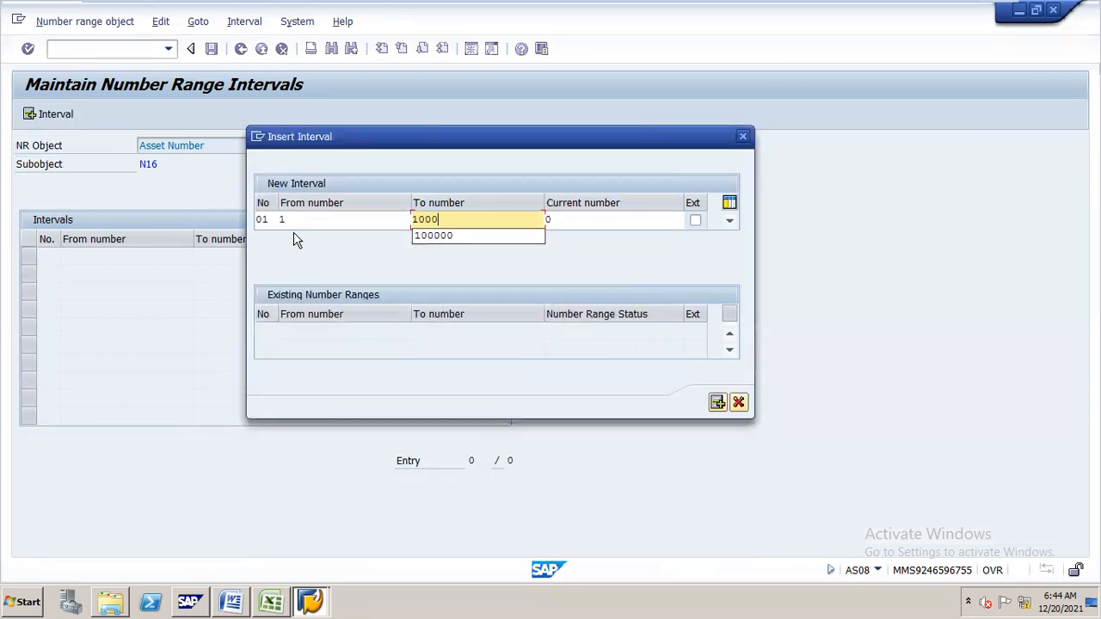
pyautogui.press('Return')
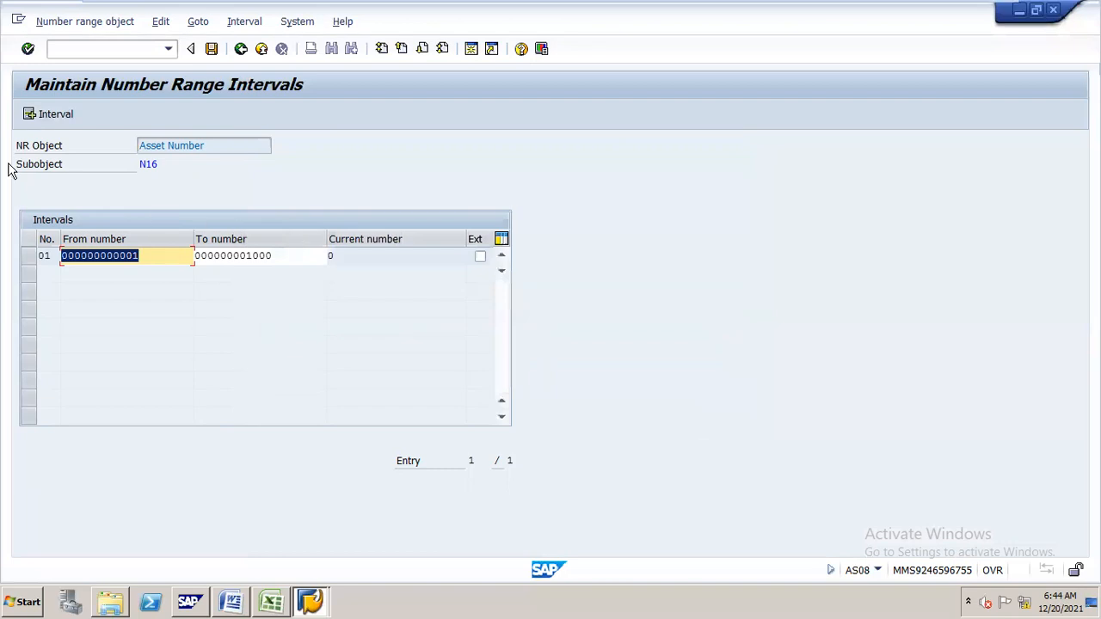
# Add number range interval 02 from 1001 to 2000, taking the start from the free intervals
pyautogui.click(57, 115)
pyautogui.write('02')
pyautogui.press('Tab')
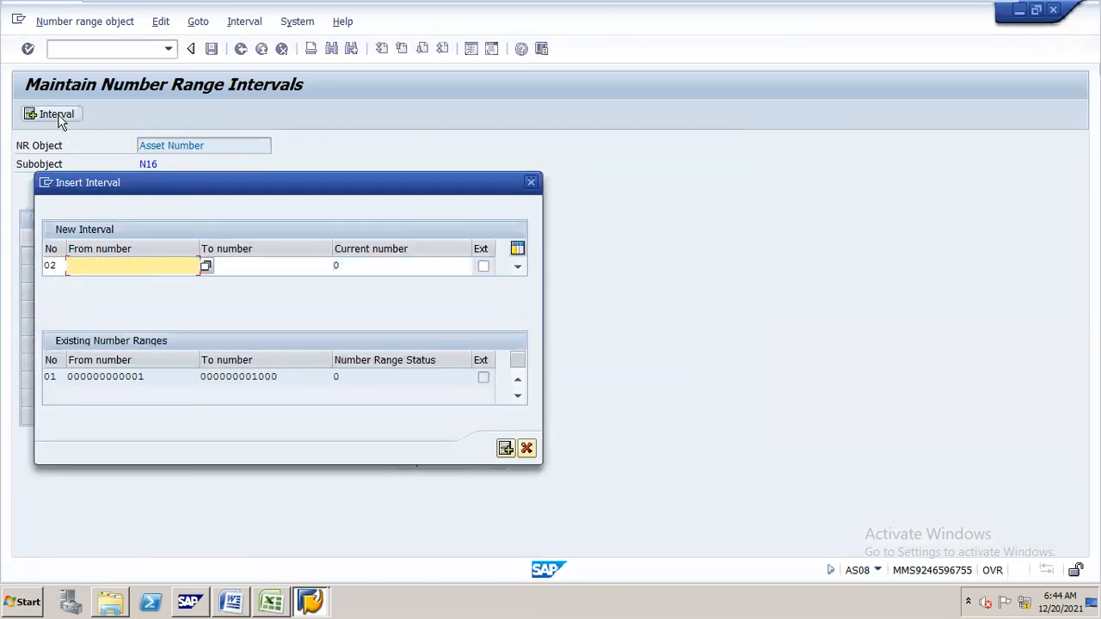
pyautogui.press('F4')
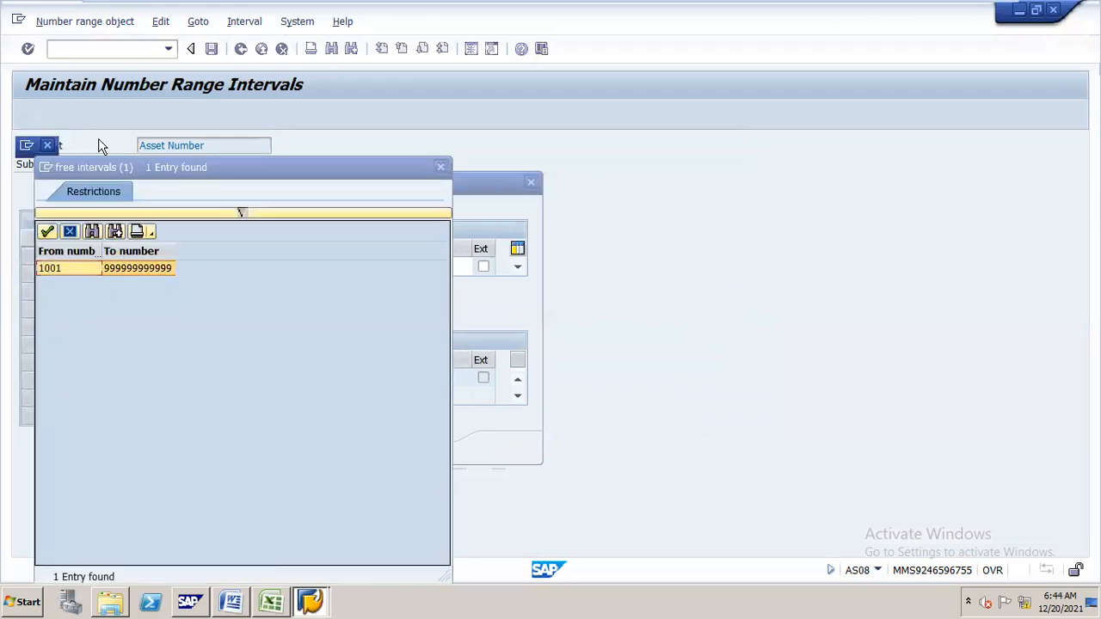
pyautogui.moveTo(102, 175); pyautogui.dragTo(463, 131)
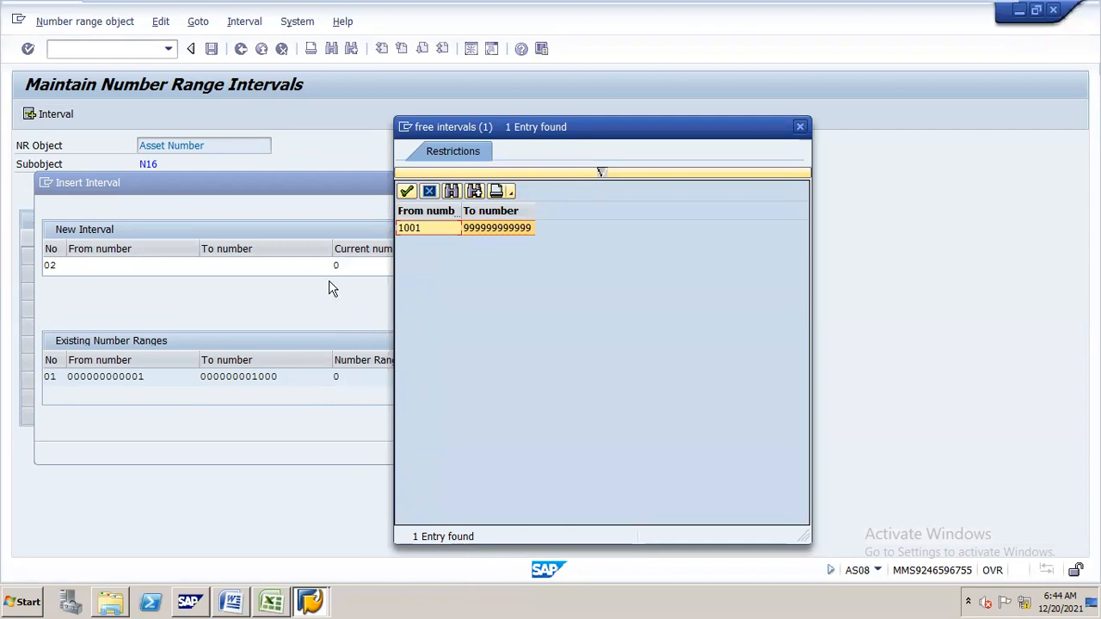
pyautogui.press('Return')
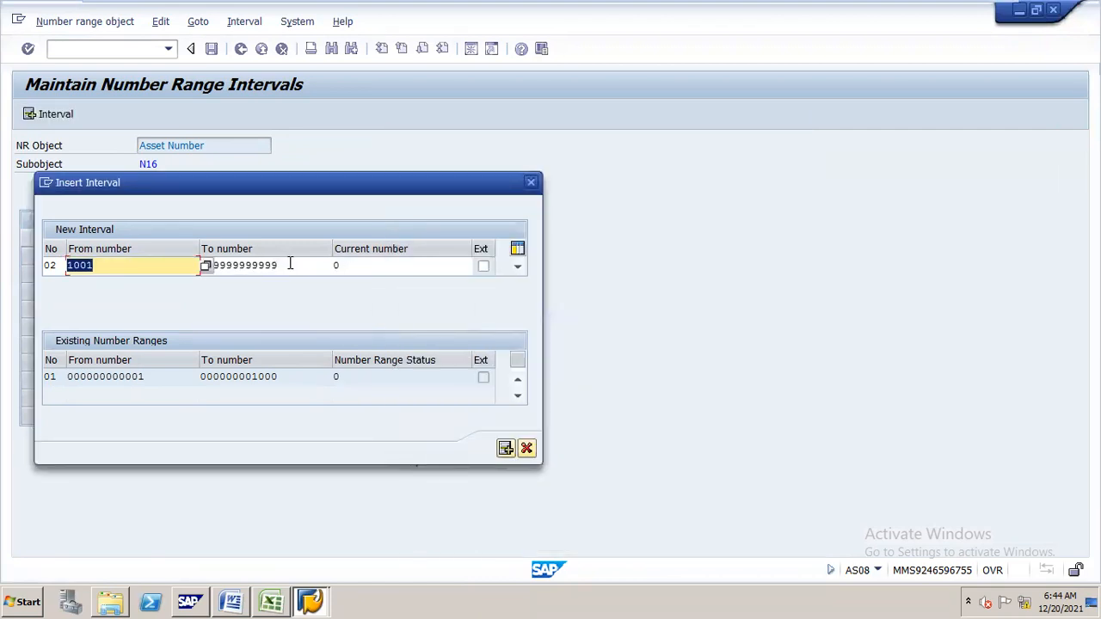
pyautogui.press('Tab')
pyautogui.write('200')
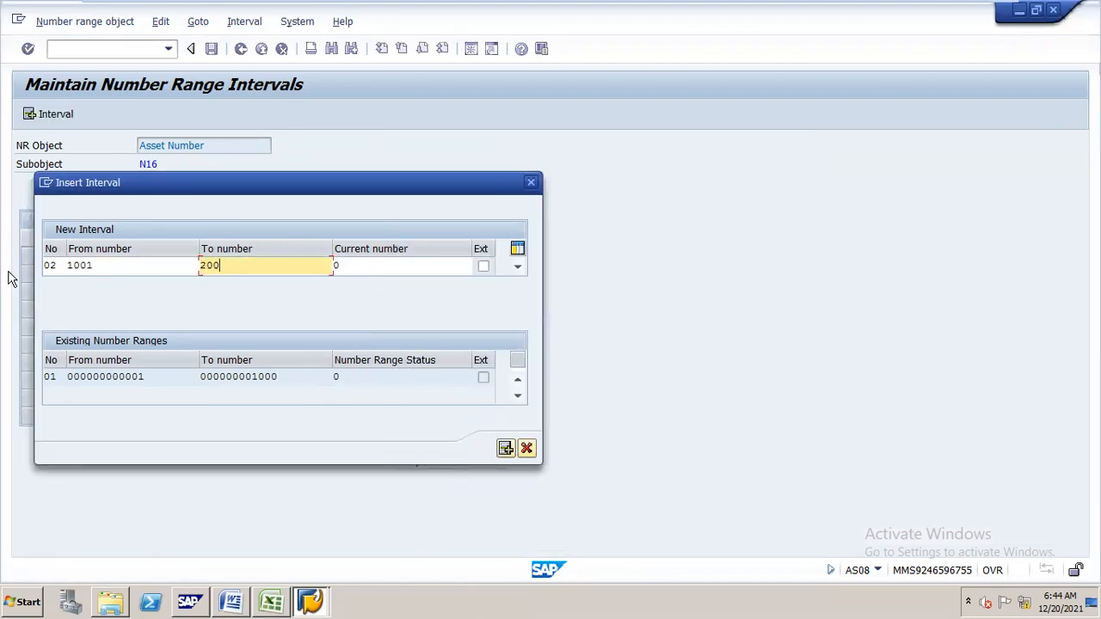
pyautogui.write('0')
pyautogui.moveTo(202, 185); pyautogui.dragTo(382, 141)
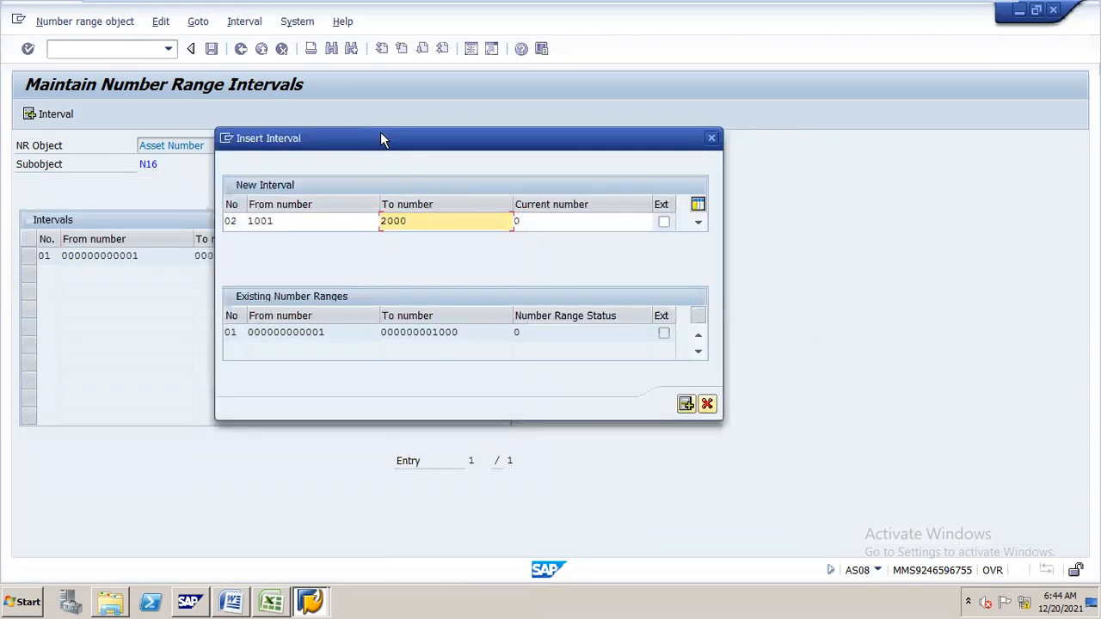
pyautogui.press('Return')
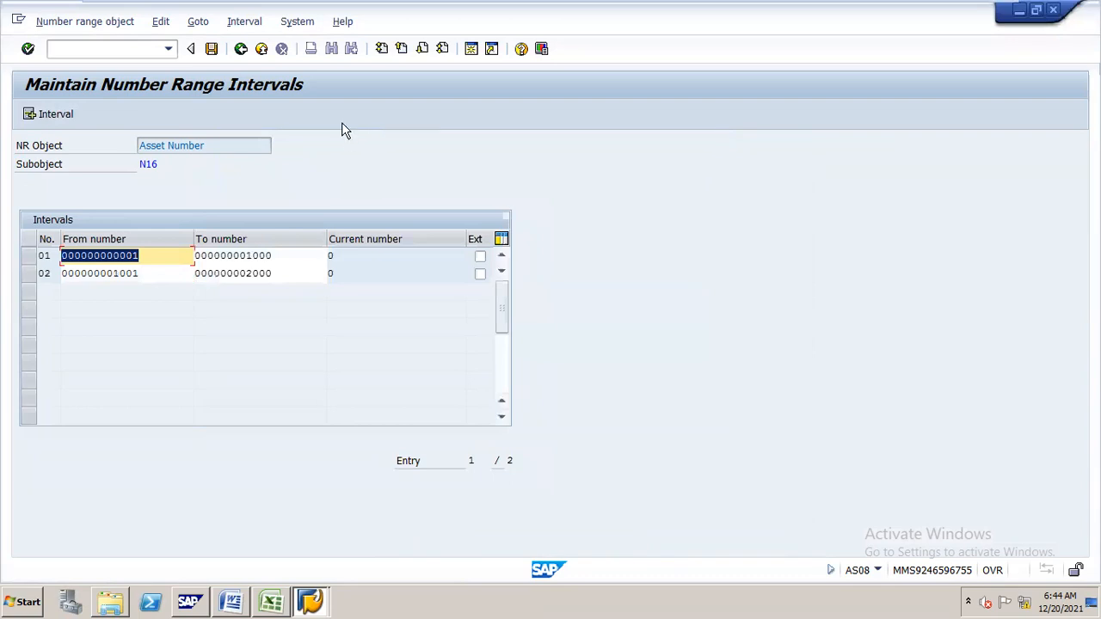
# Add number range interval 03 from 2001 to 3000 and save the intervals, acknowledging the transport notice
pyautogui.click(36, 114)
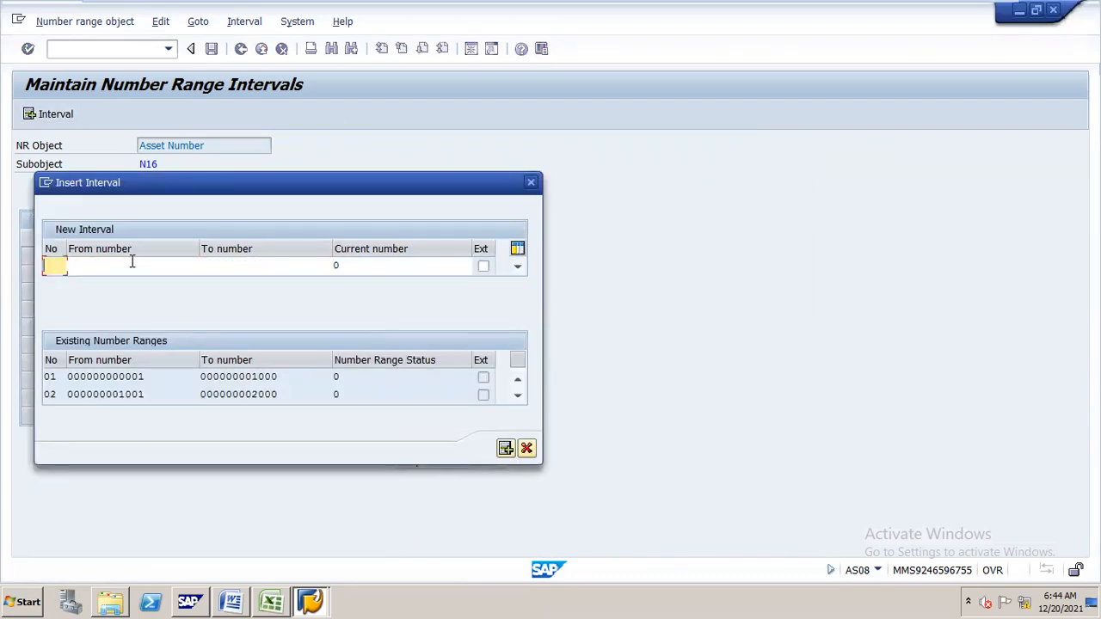
pyautogui.moveTo(199, 182); pyautogui.dragTo(517, 131)
pyautogui.write('01')
pyautogui.press('Tab')
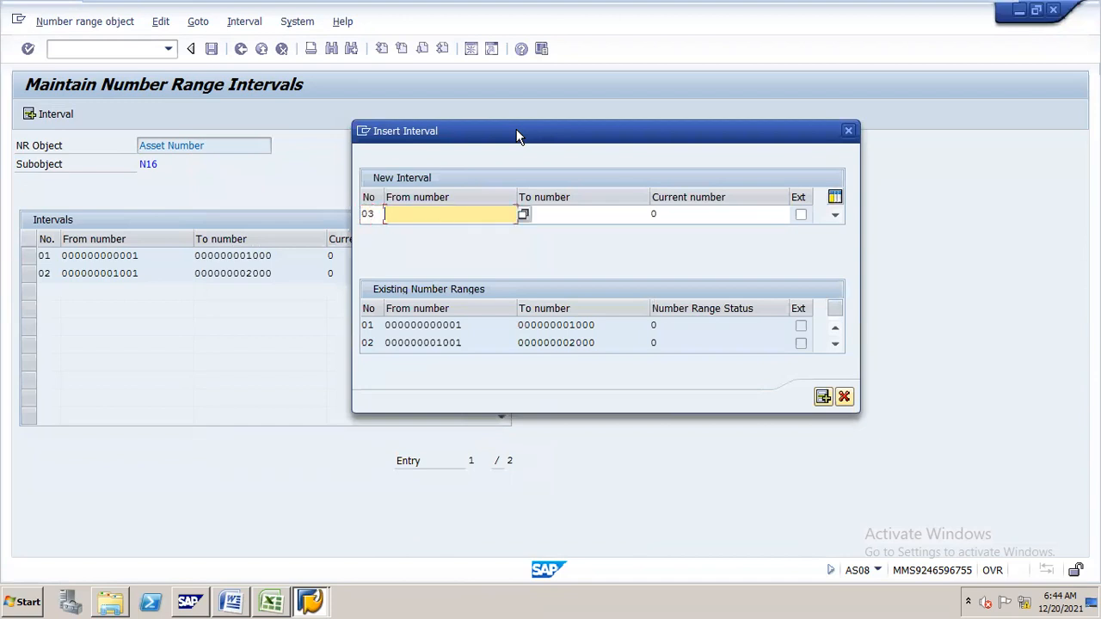
pyautogui.press('F4')
pyautogui.press('Return')
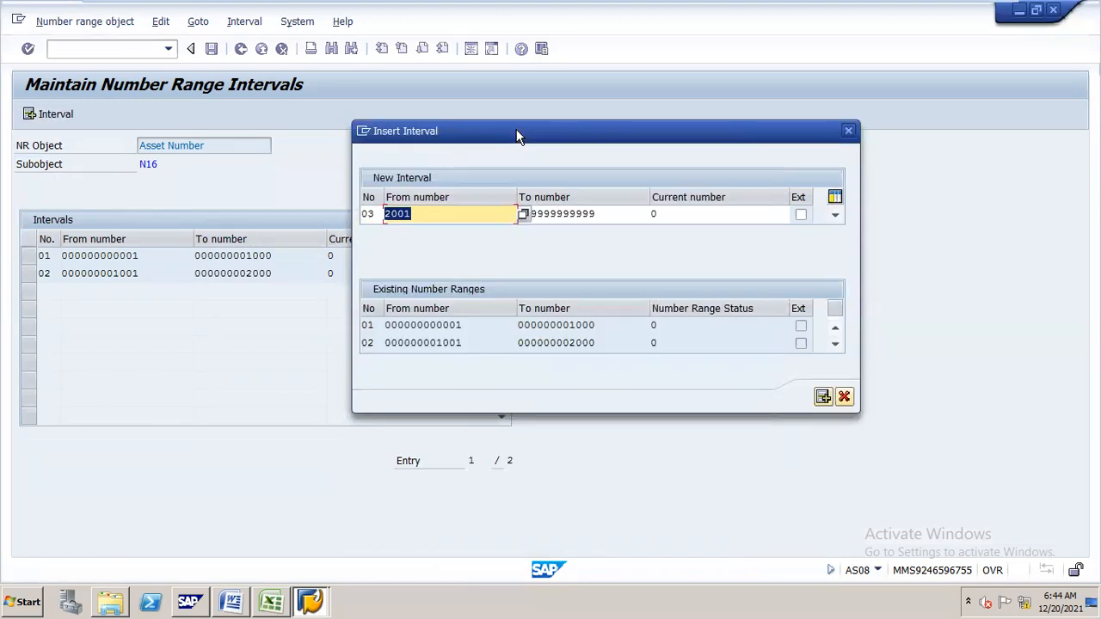
pyautogui.press('Tab')
pyautogui.write('3000')
pyautogui.press('Return')
pyautogui.hotkey('ctrl', 's')
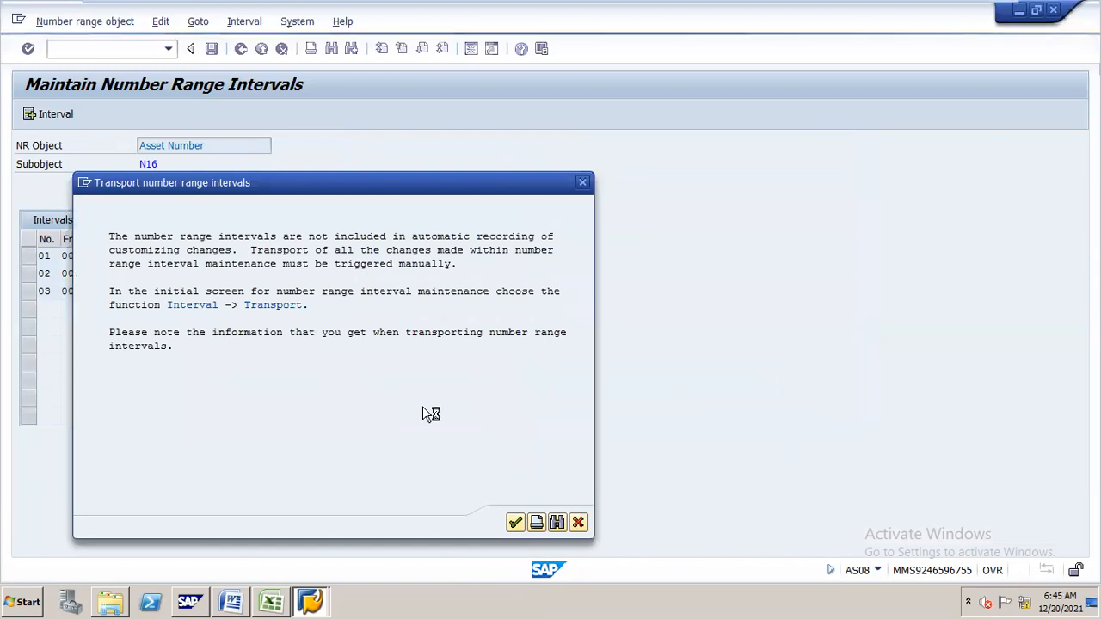
pyautogui.press('Return')
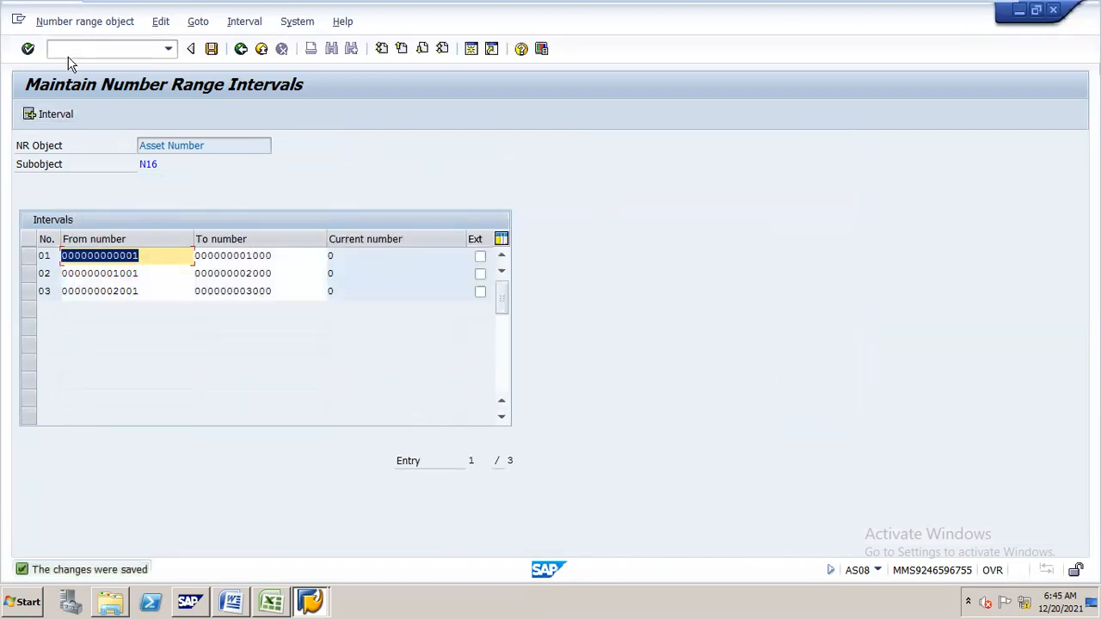
# Add number range interval 04 from 3001 to 4000 and save the intervals
pyautogui.click(53, 117)
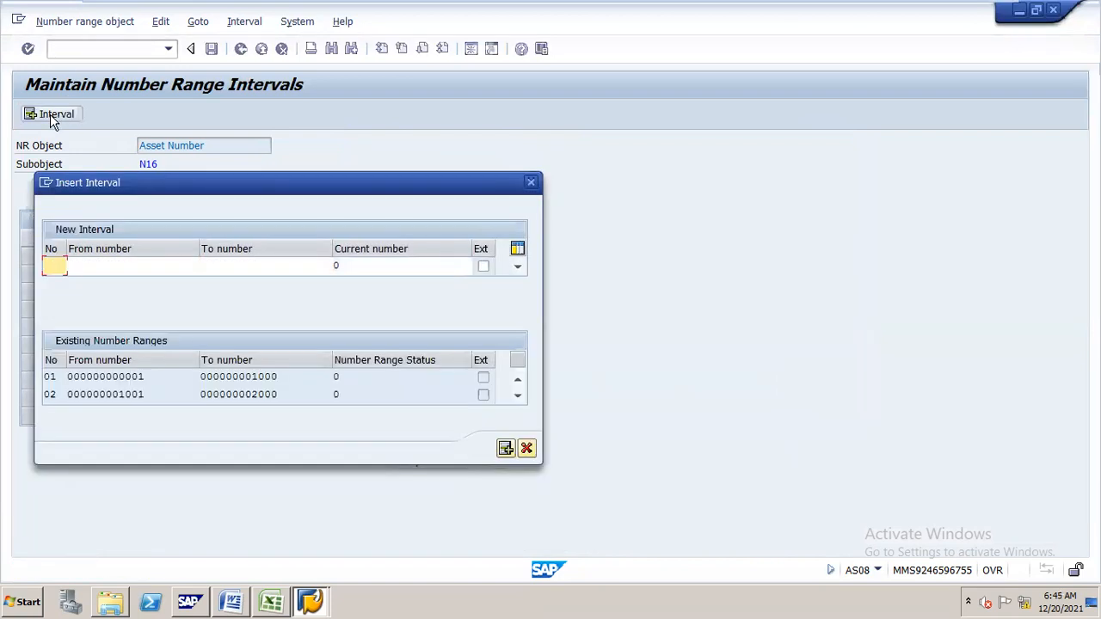
pyautogui.write('04')
pyautogui.press('Tab')
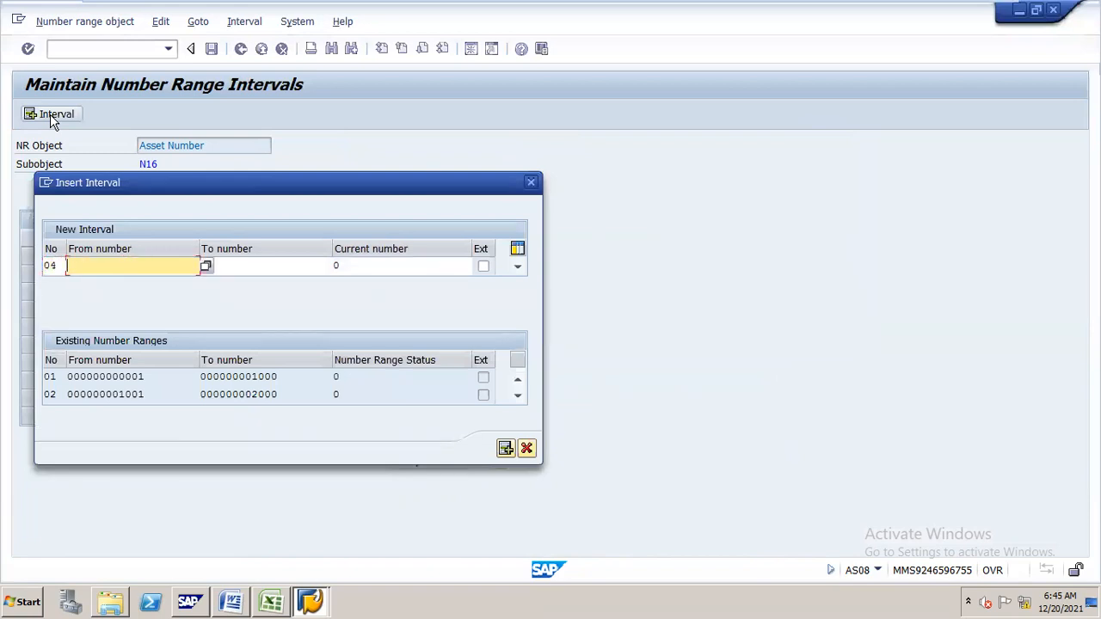
pyautogui.press('F4')
pyautogui.press('Return')
pyautogui.press('Tab')
pyautogui.moveTo(248, 176); pyautogui.dragTo(623, 167)
pyautogui.write('4000')
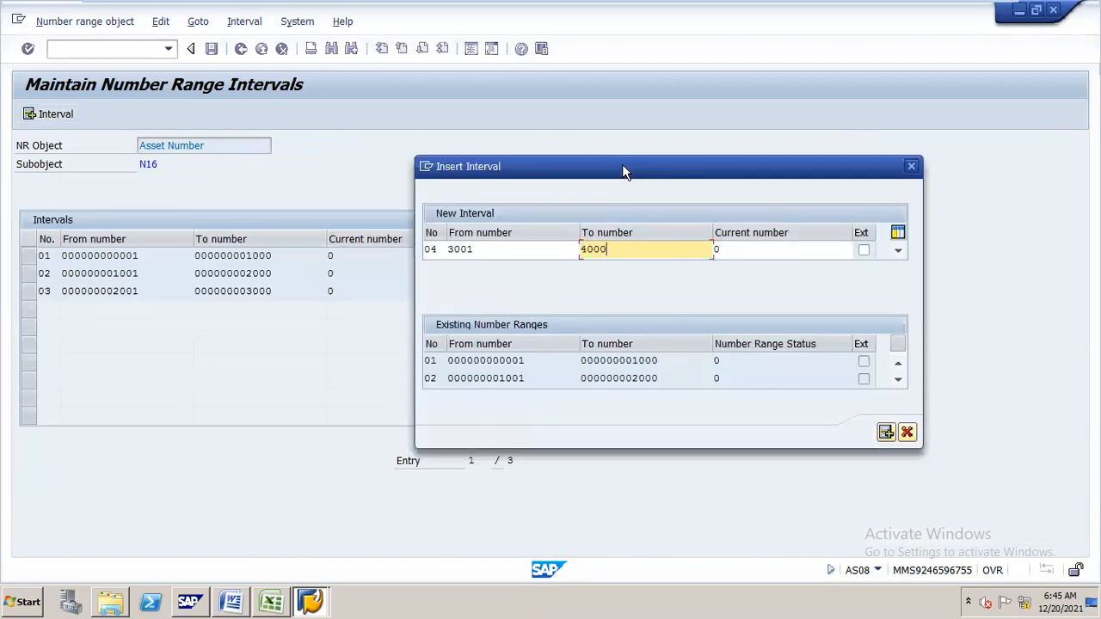
pyautogui.press('Return')
pyautogui.hotkey('ctrl', 's')
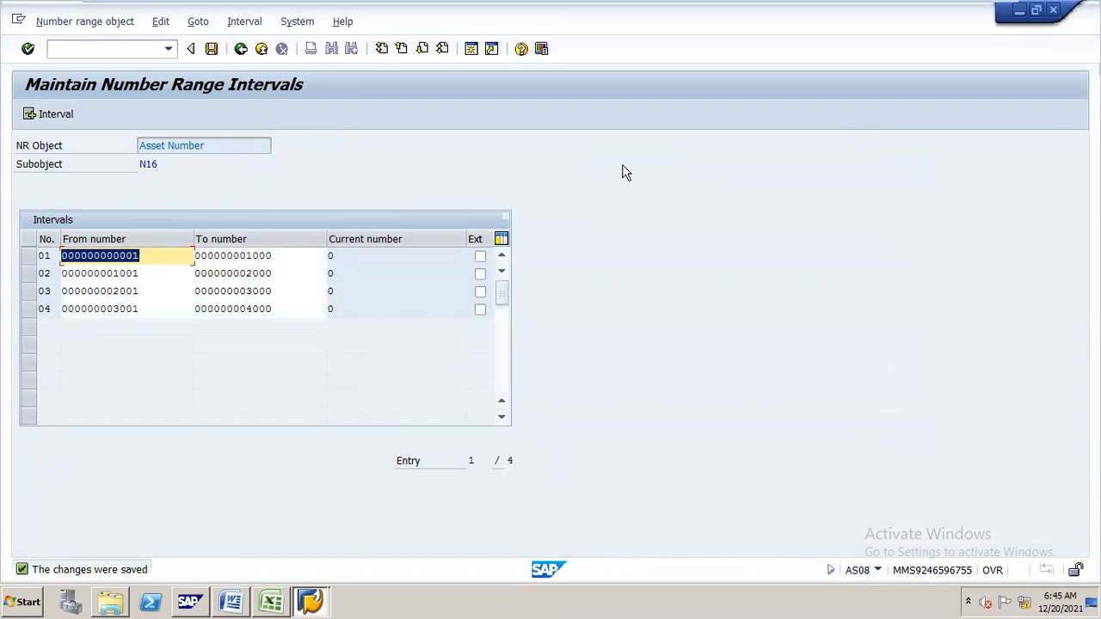
# Return to the implementation guide and start a new entry under Define Asset Classes
pyautogui.click(241, 49)
pyautogui.click(241, 49)
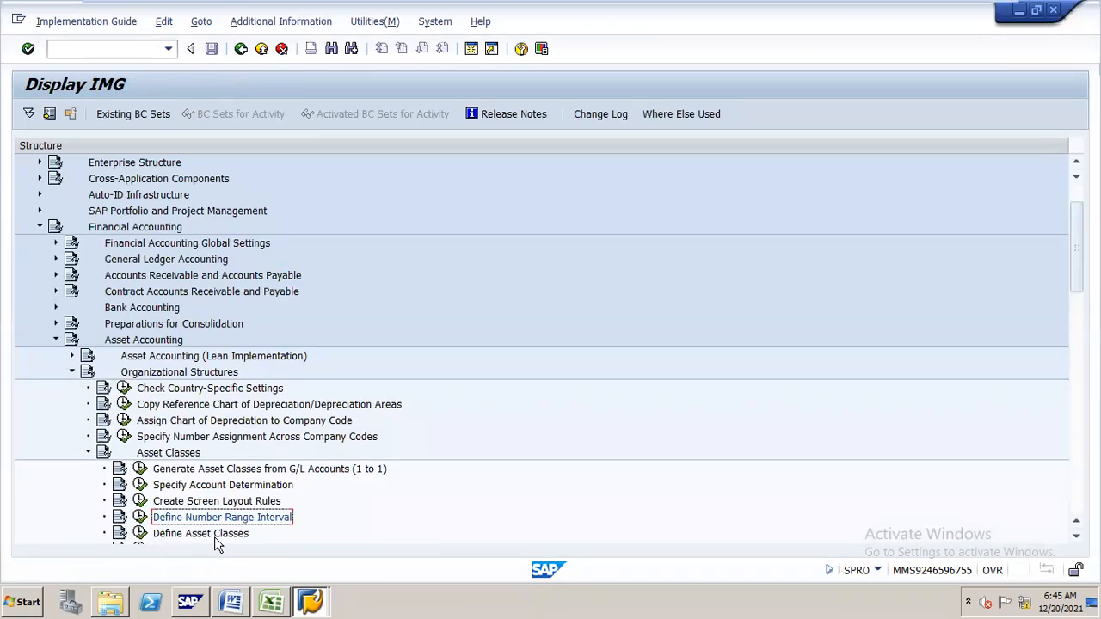
pyautogui.click(140, 534)
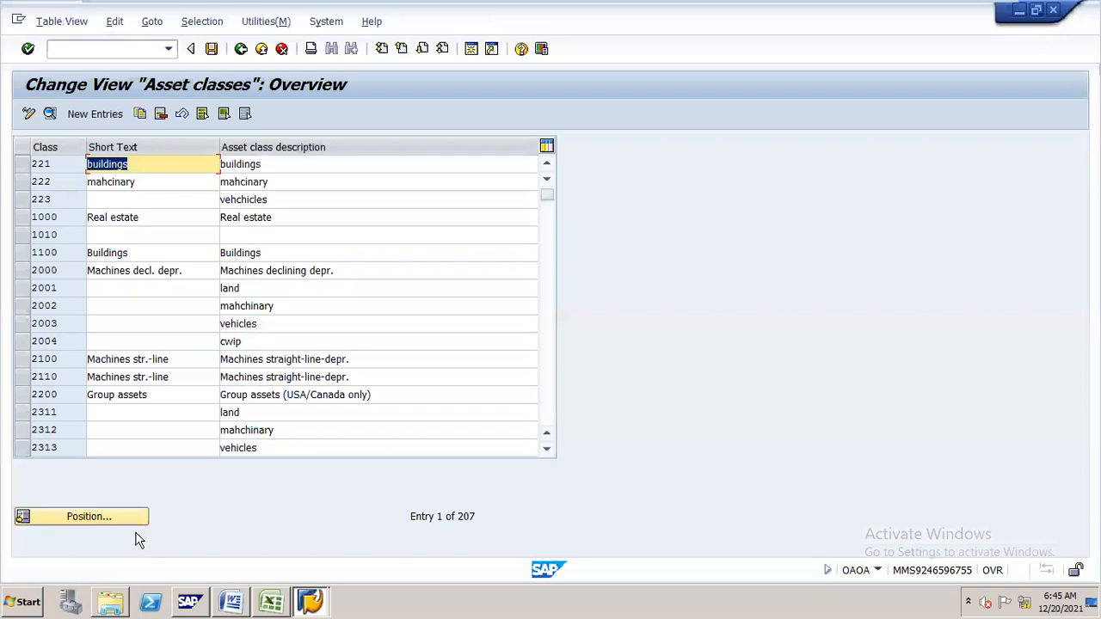
pyautogui.click(103, 115)
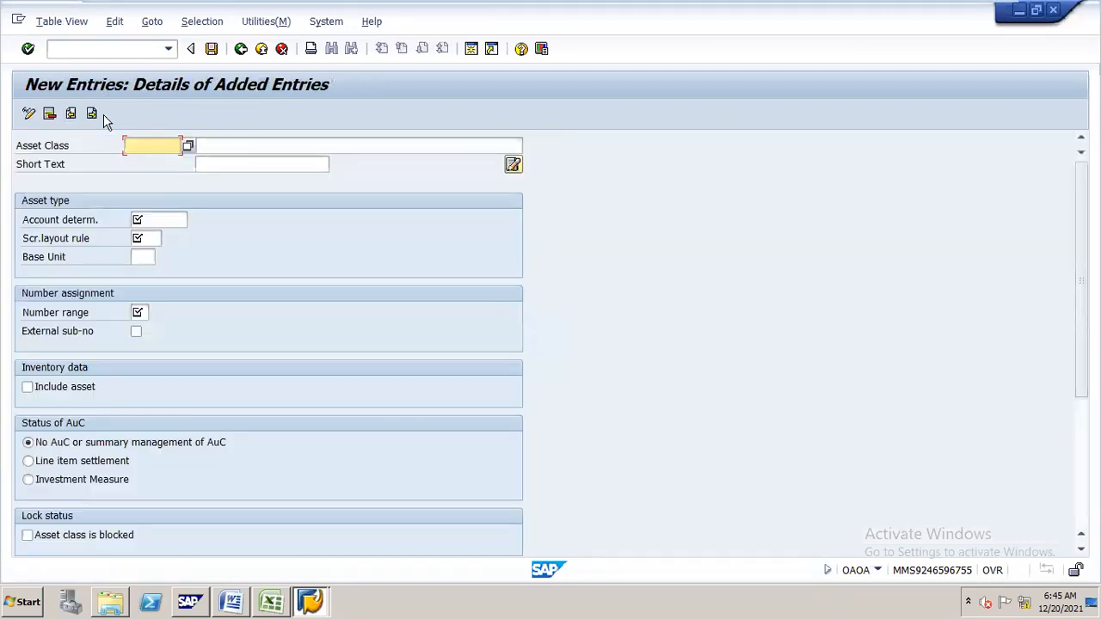
# Enter asset class N161 with the description "land"
pyautogui.write('N161')
pyautogui.click(260, 146)
pyautogui.write('A')
pyautogui.press('BackSpace')
pyautogui.write('LA')
pyautogui.press('Down')
pyautogui.press('Return')
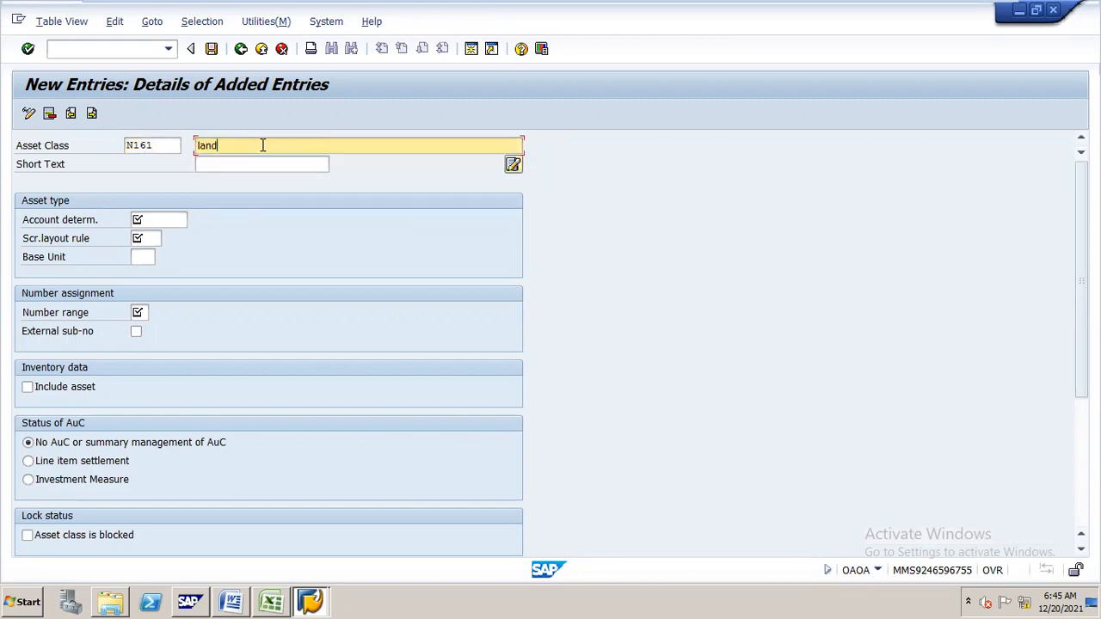
# Set both the account determination and the screen layout rule of the land class to N161
pyautogui.click(158, 223)
pyautogui.write('N')
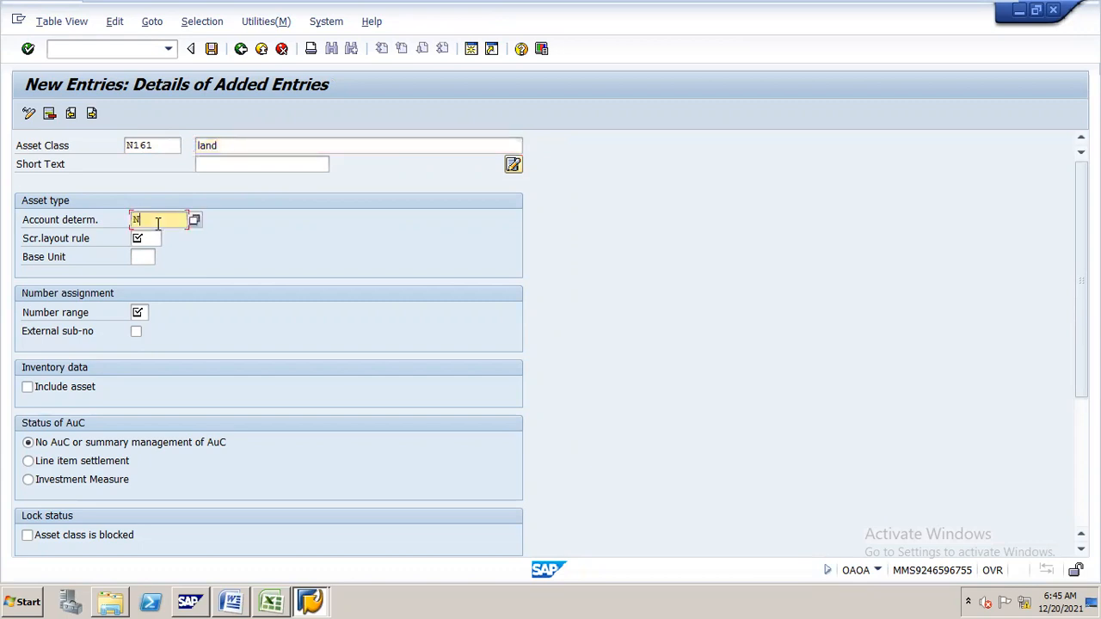
pyautogui.write('1611')
pyautogui.press('BackSpace')
pyautogui.click(152, 238)
pyautogui.write('161')
pyautogui.press('BackSpace')
pyautogui.press('BackSpace')
pyautogui.press('BackSpace')
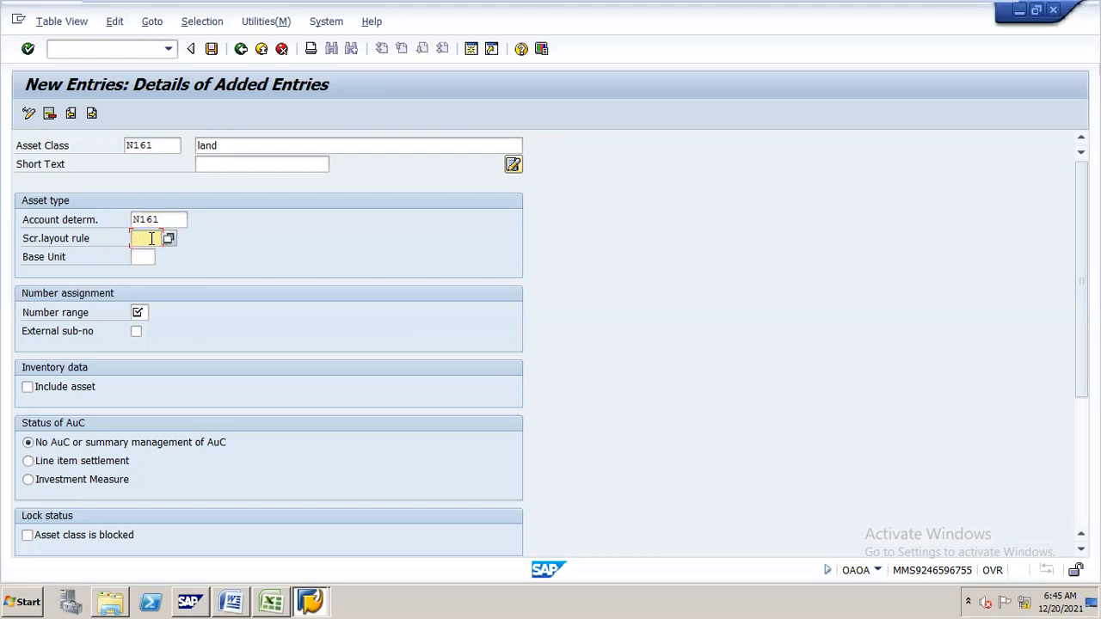
pyautogui.write('N161')
# Assign number range 01 to the land asset class
pyautogui.click(144, 312)
pyautogui.write('01')
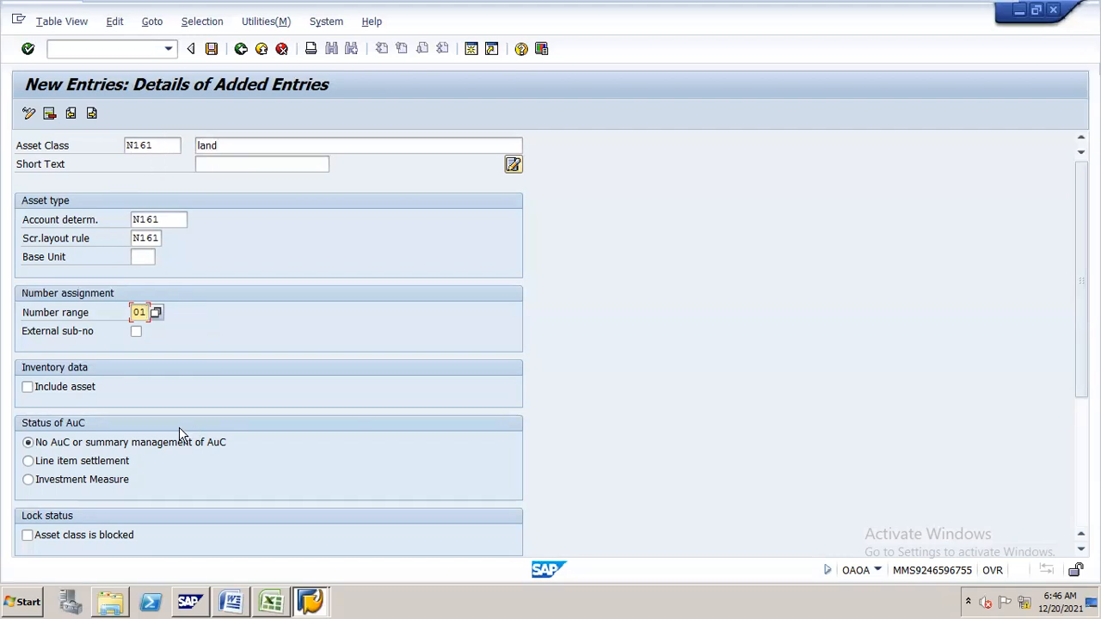
pyautogui.press('BackSpace')
pyautogui.press('BackSpace')
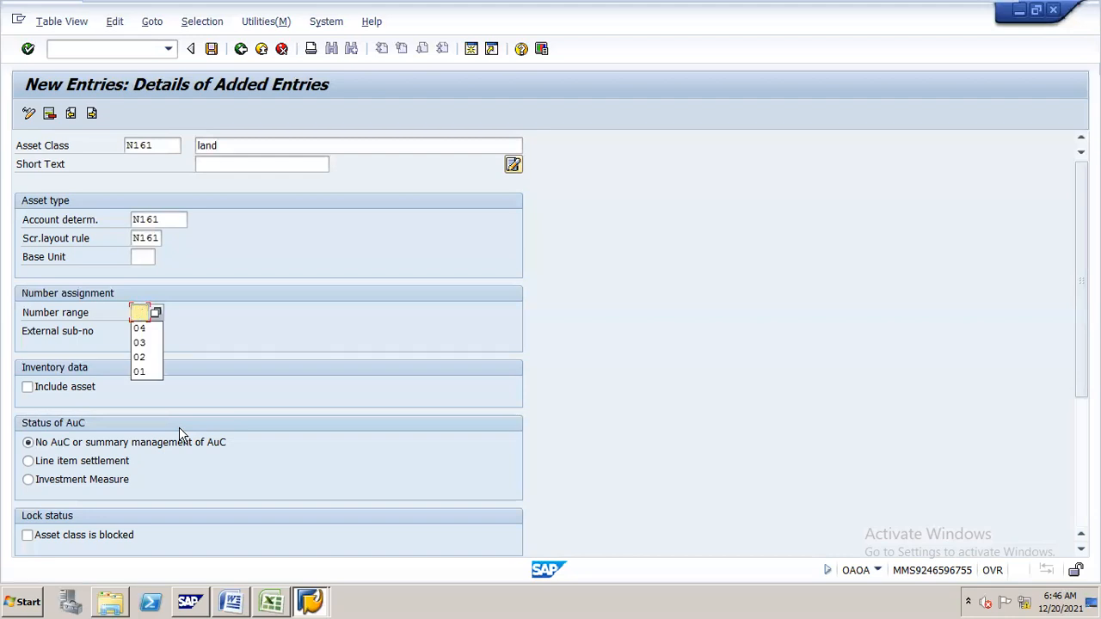
pyautogui.write('01')
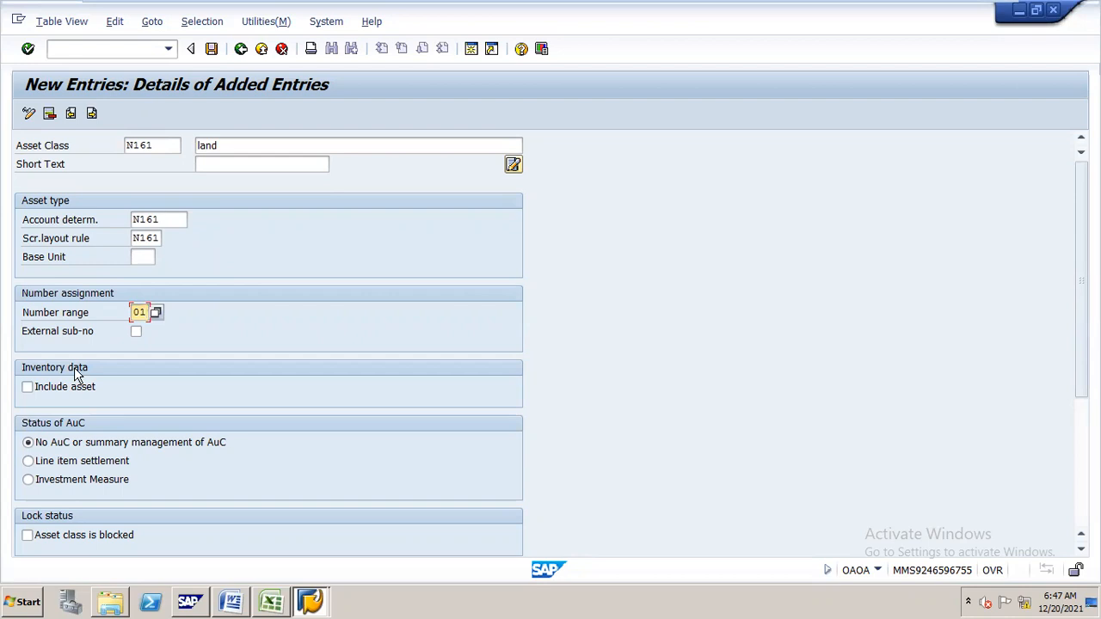
# Include the asset in the inventory data and save class N161 under the N16 CONFIGURATION customizing request
pyautogui.click(27, 388)
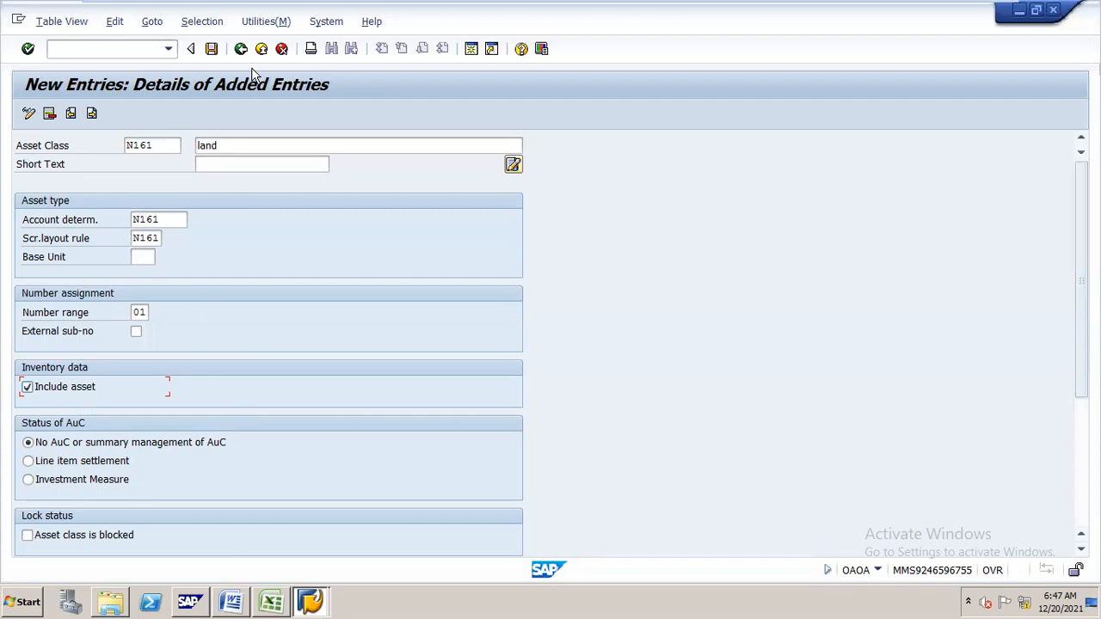
pyautogui.click(211, 50)
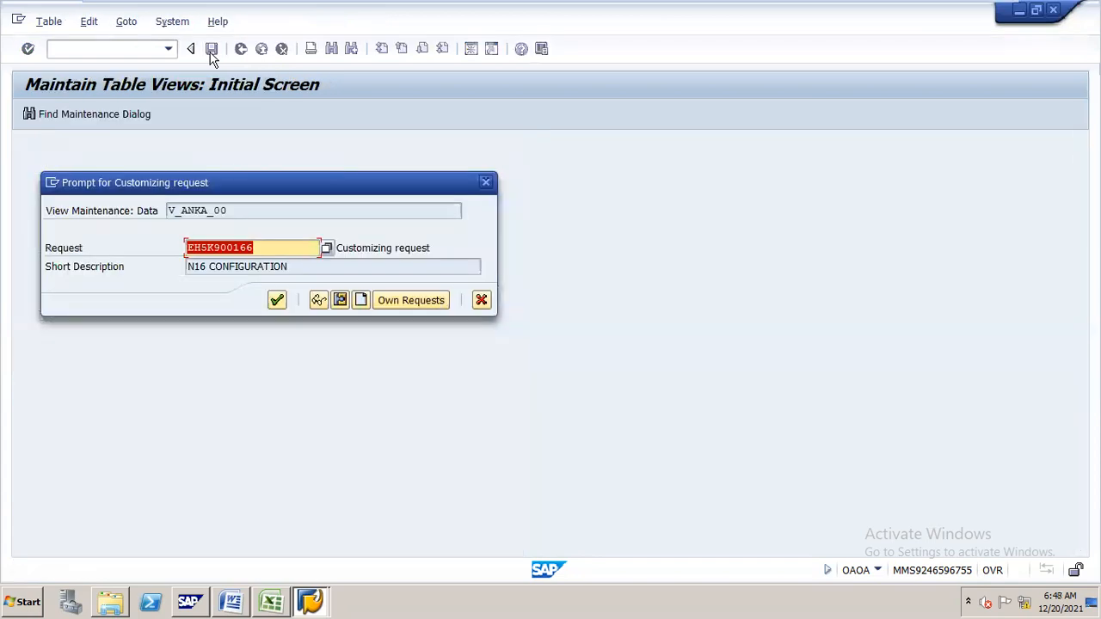
pyautogui.press('Return')
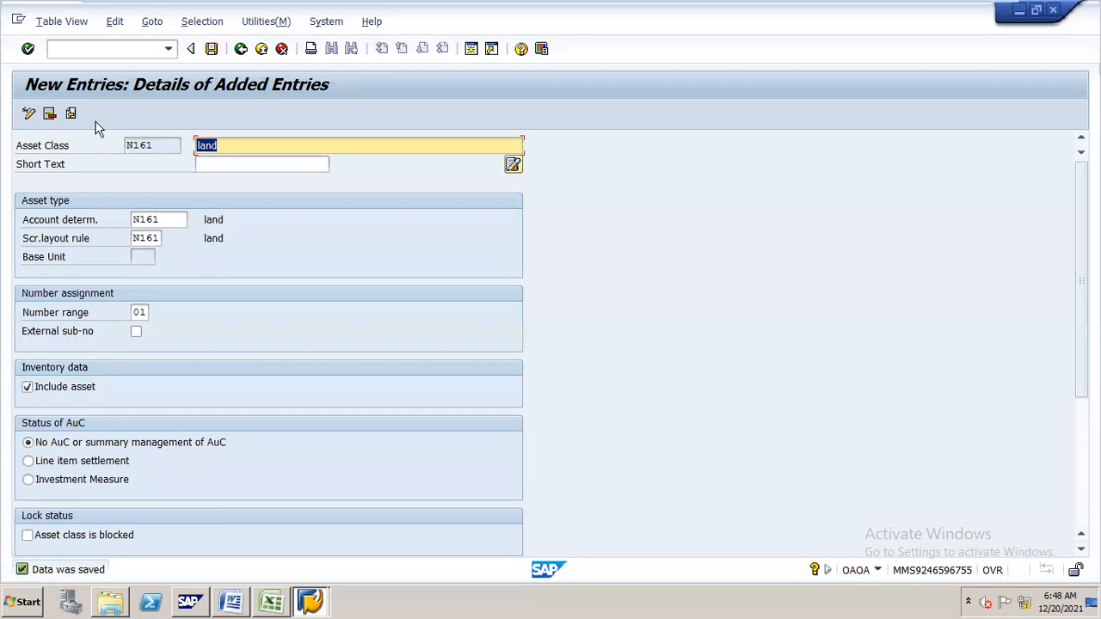
# Start the next asset class entry as N162 with the description "MACHIANRY"
pyautogui.click(92, 115)
pyautogui.write('N1')
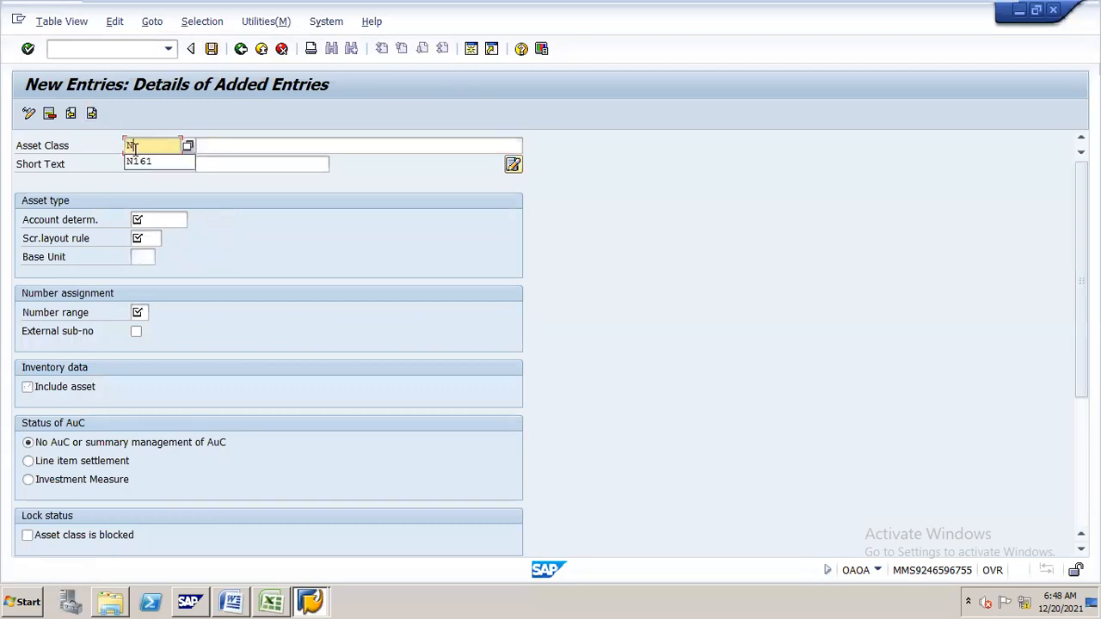
pyautogui.write('62')
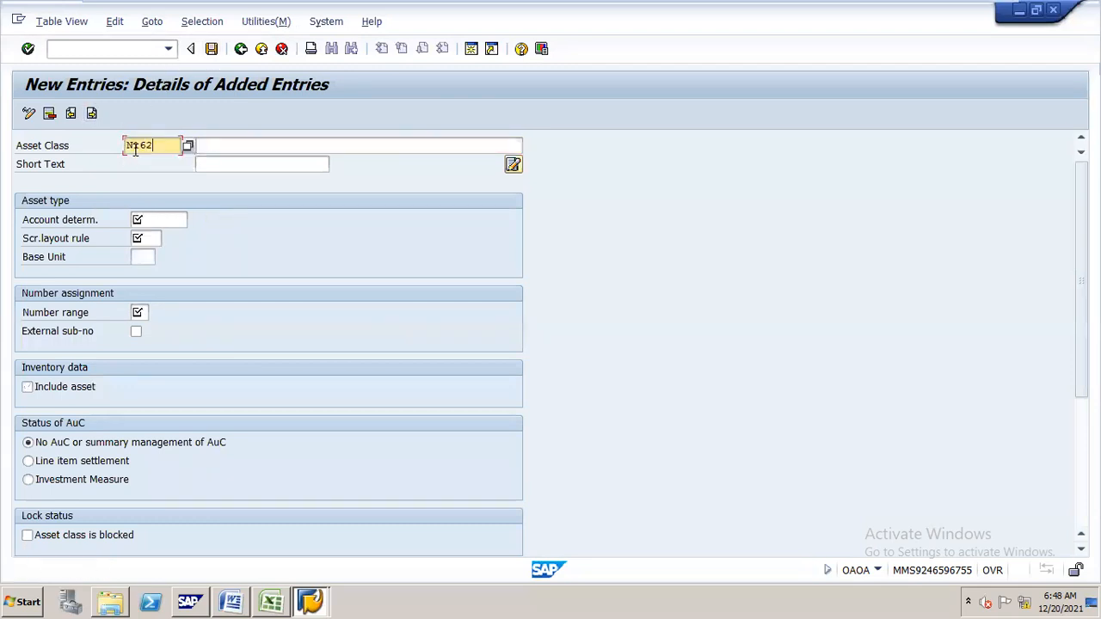
pyautogui.click(297, 146)
pyautogui.write('M')
pyautogui.press('Down')
pyautogui.press('Return')
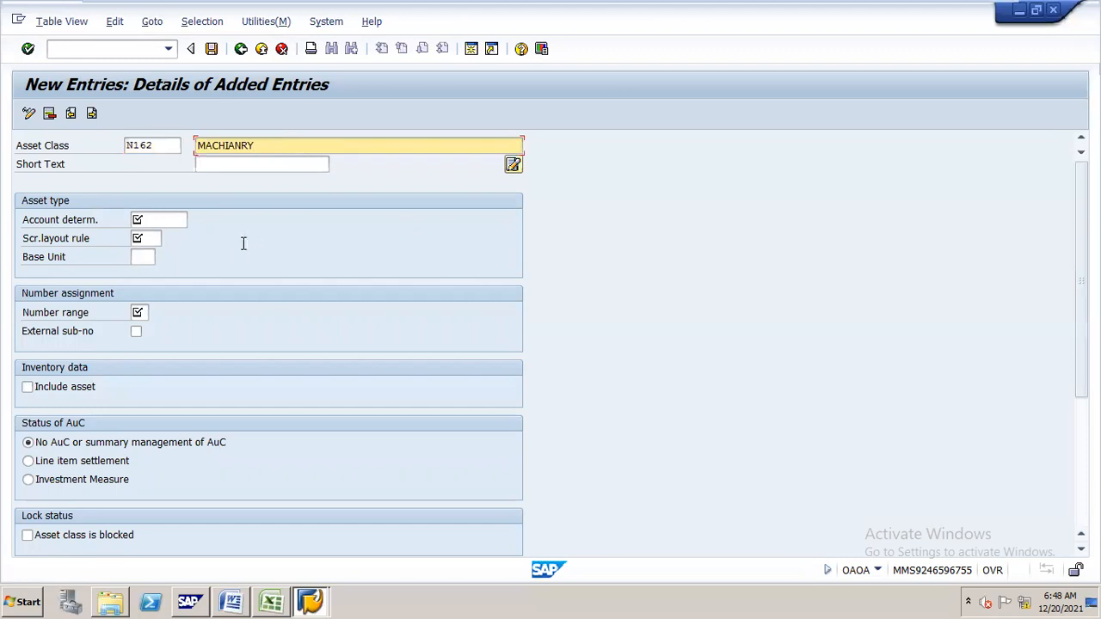
# Set both the account determination and the screen layout rule of the machinery class to N162
pyautogui.click(172, 213)
pyautogui.write('N')
pyautogui.press('Down')
pyautogui.press('Return')
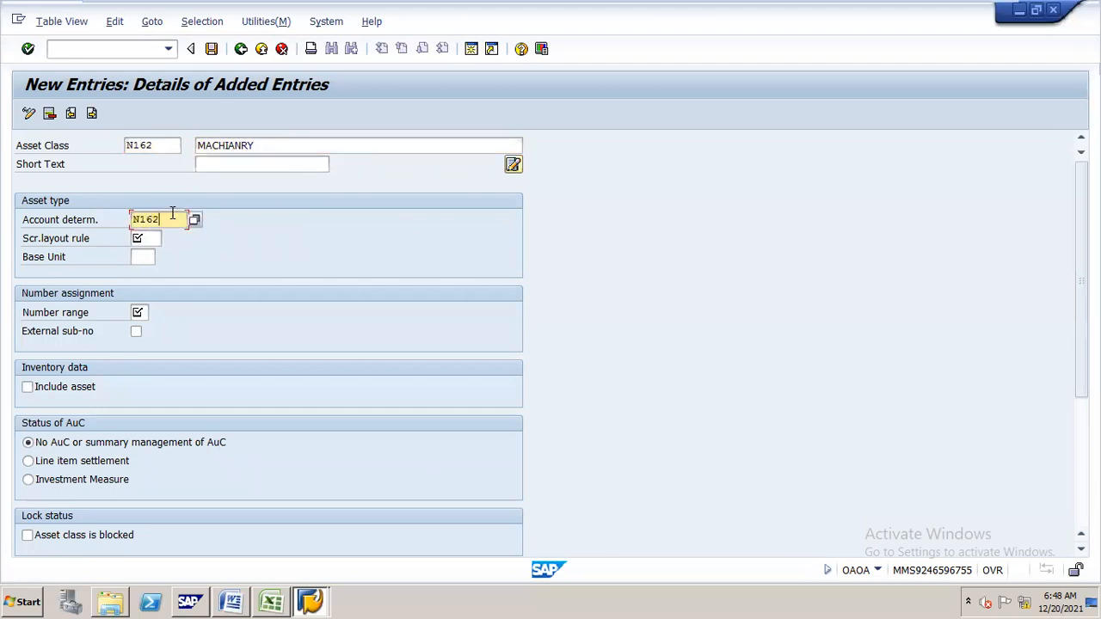
pyautogui.press('Tab')
pyautogui.write('N')
pyautogui.press('Down')
pyautogui.press('Return')
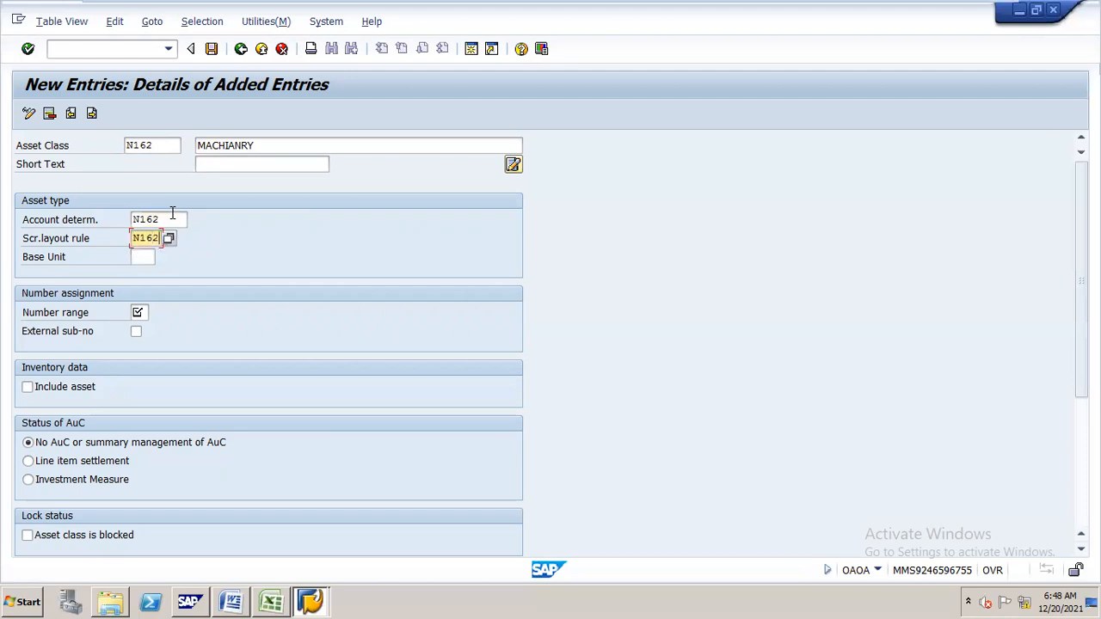
# Assign number range 02 with the asset included in inventory data, and save class N162
pyautogui.press('Tab')
pyautogui.press('Tab')
pyautogui.write('02')
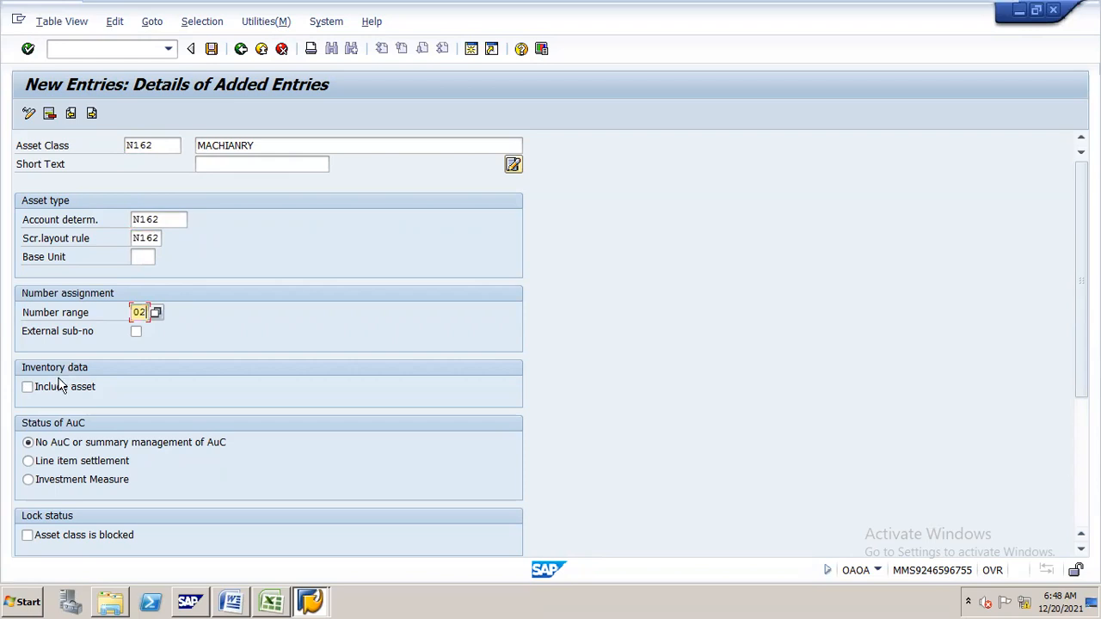
pyautogui.click(32, 391)
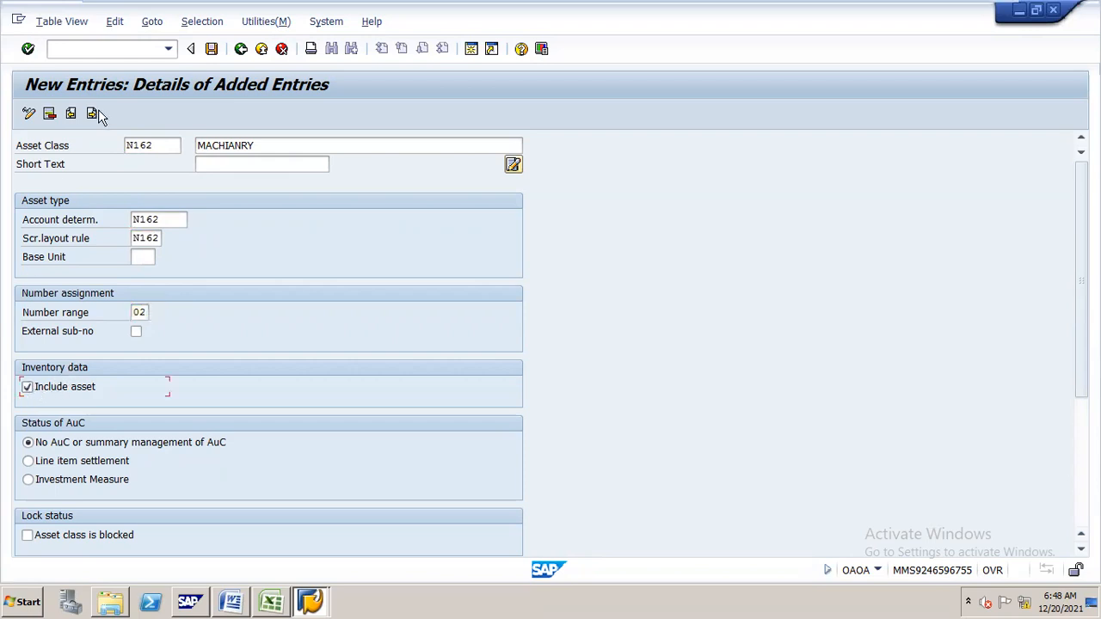
pyautogui.click(212, 49)
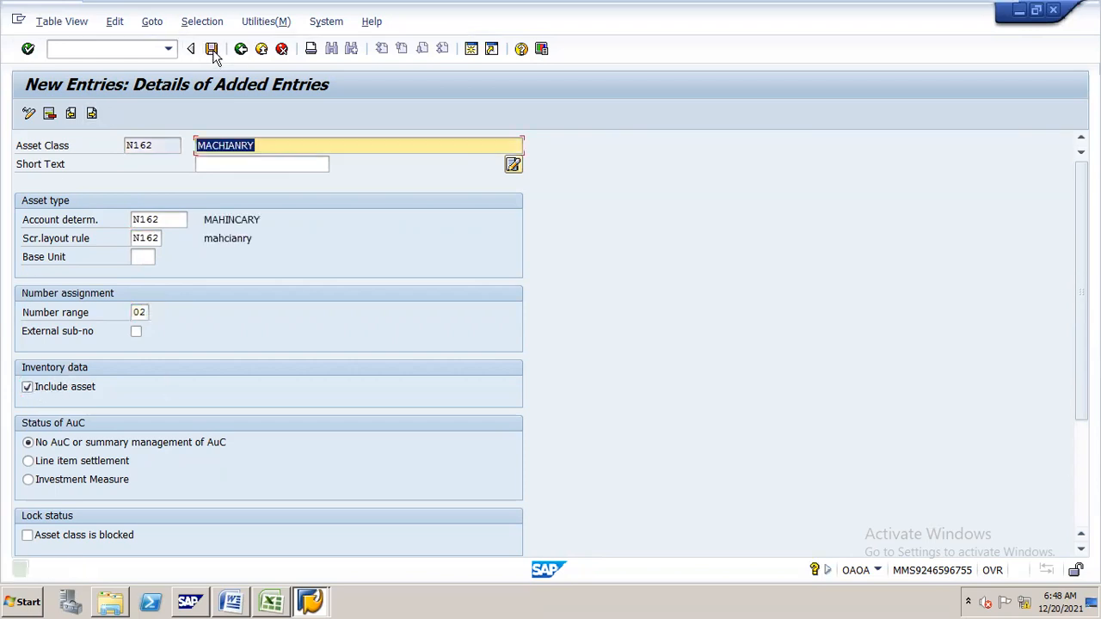
# Start the next asset class entry as N163 with the description "vehicles"
pyautogui.scroll(-1, 104, 104)
pyautogui.click(92, 112)
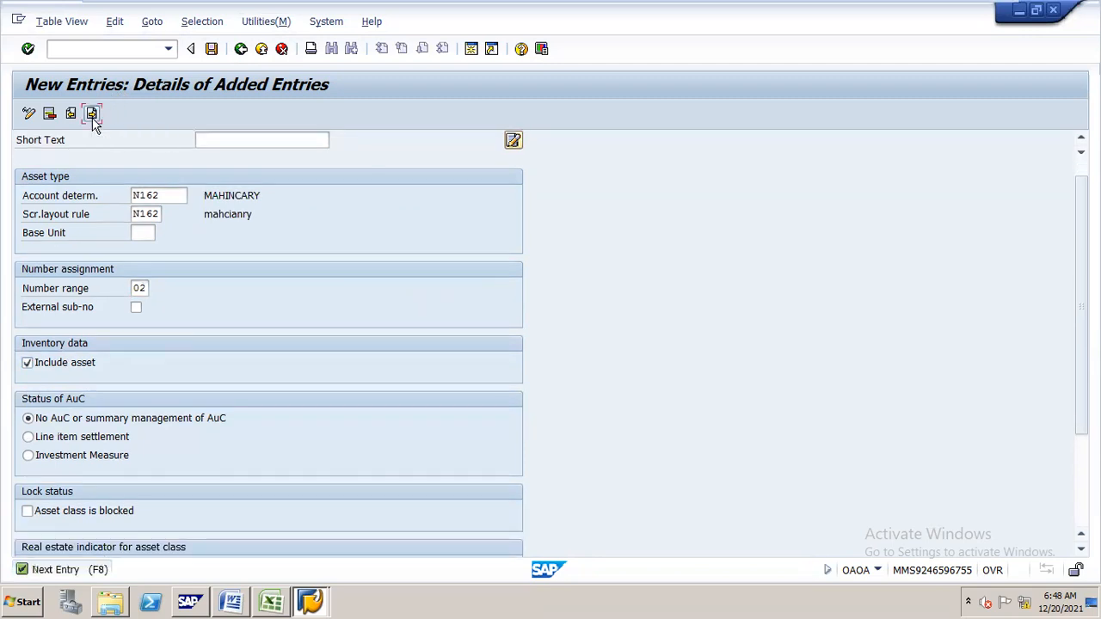
pyautogui.write('8164')
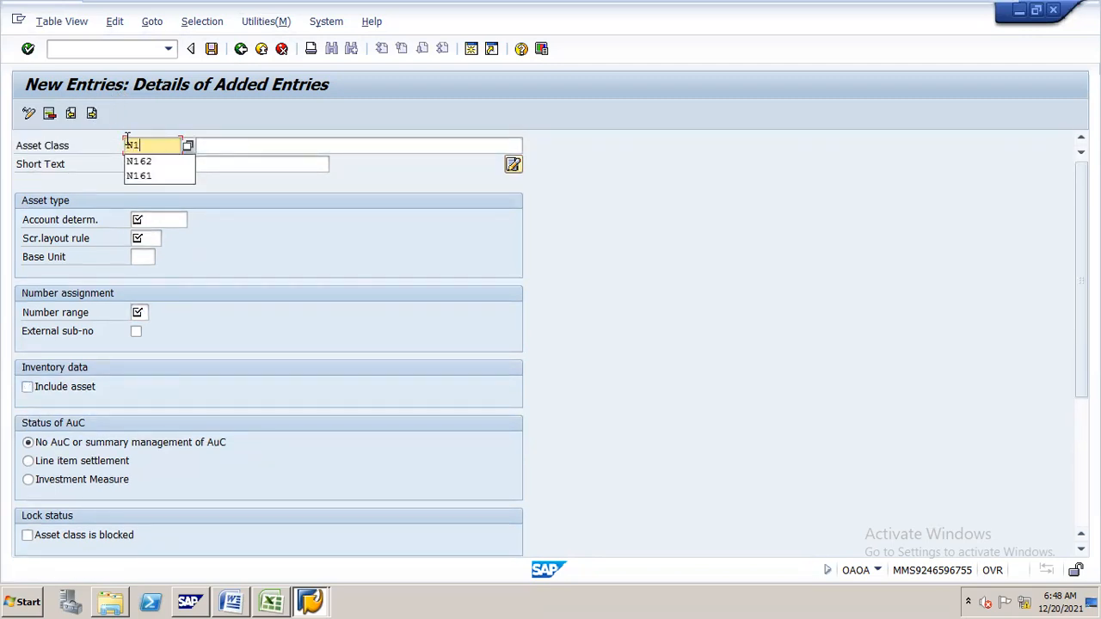
pyautogui.press('Tab')
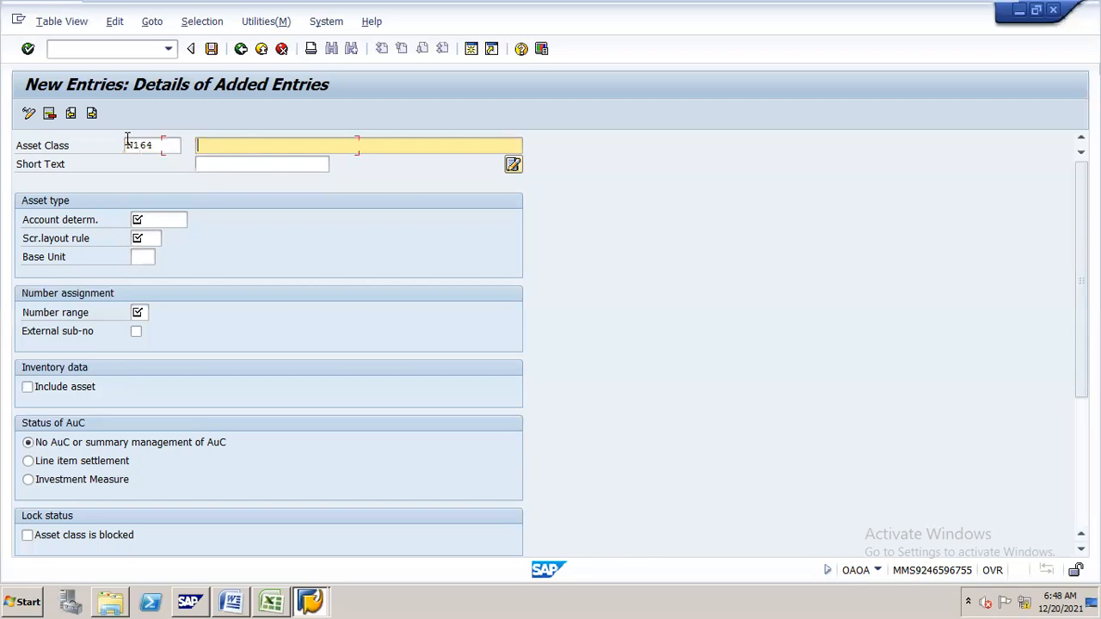
pyautogui.press('Down')
pyautogui.press('Down')
pyautogui.press('Down')
pyautogui.press('Down')
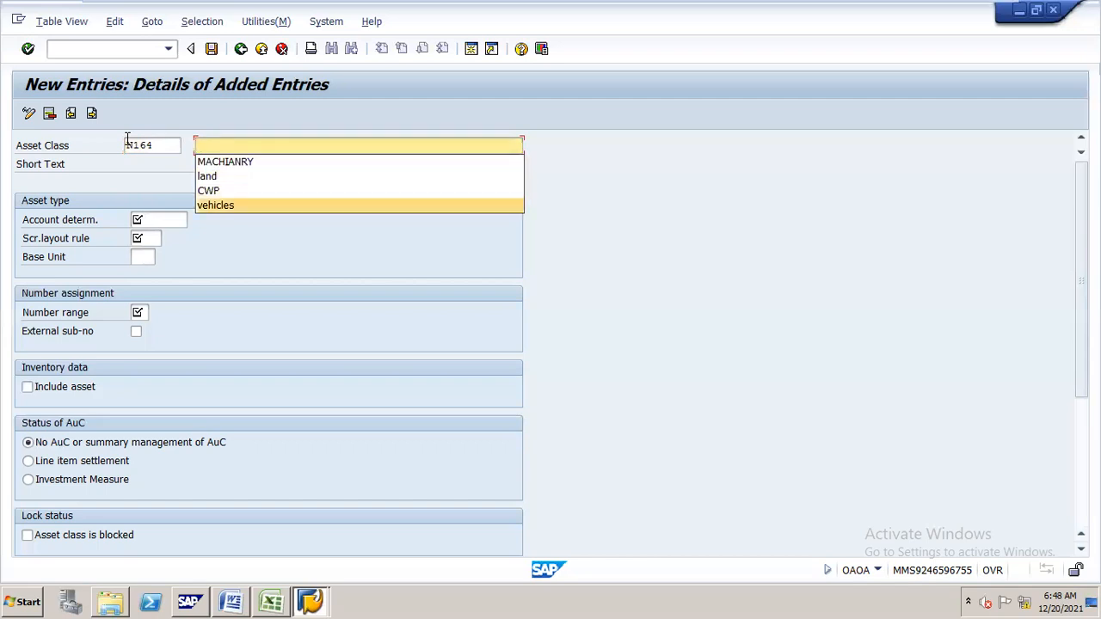
pyautogui.press('Return')
pyautogui.click(161, 146)
pyautogui.press('BackSpace')
pyautogui.write('3')
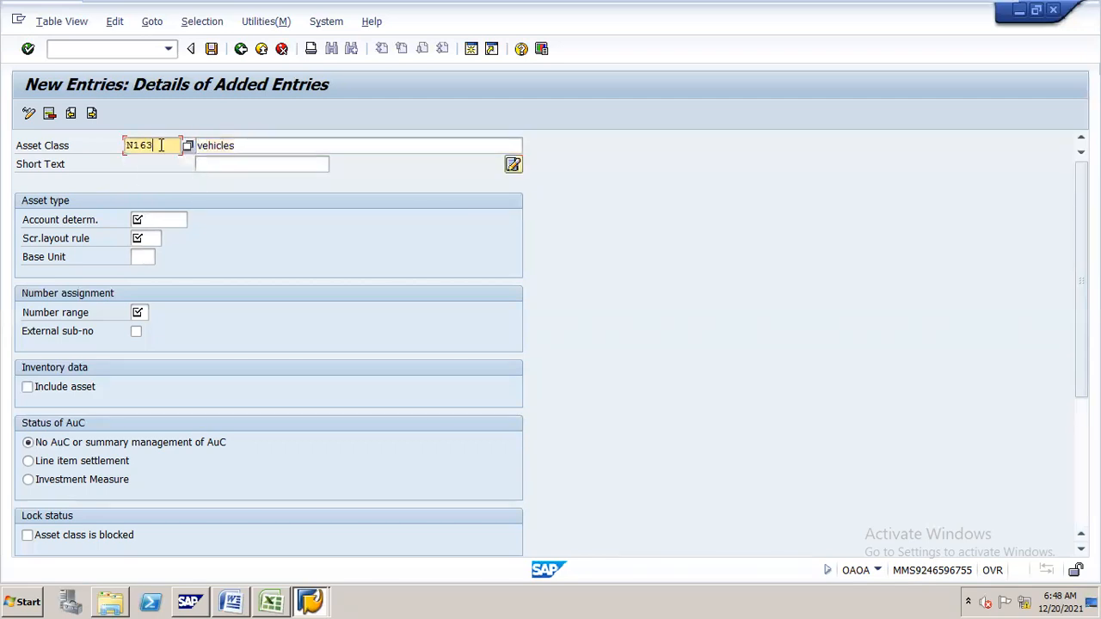
# Set both the account determination and the screen layout rule of the vehicles class to N163
pyautogui.click(172, 216)
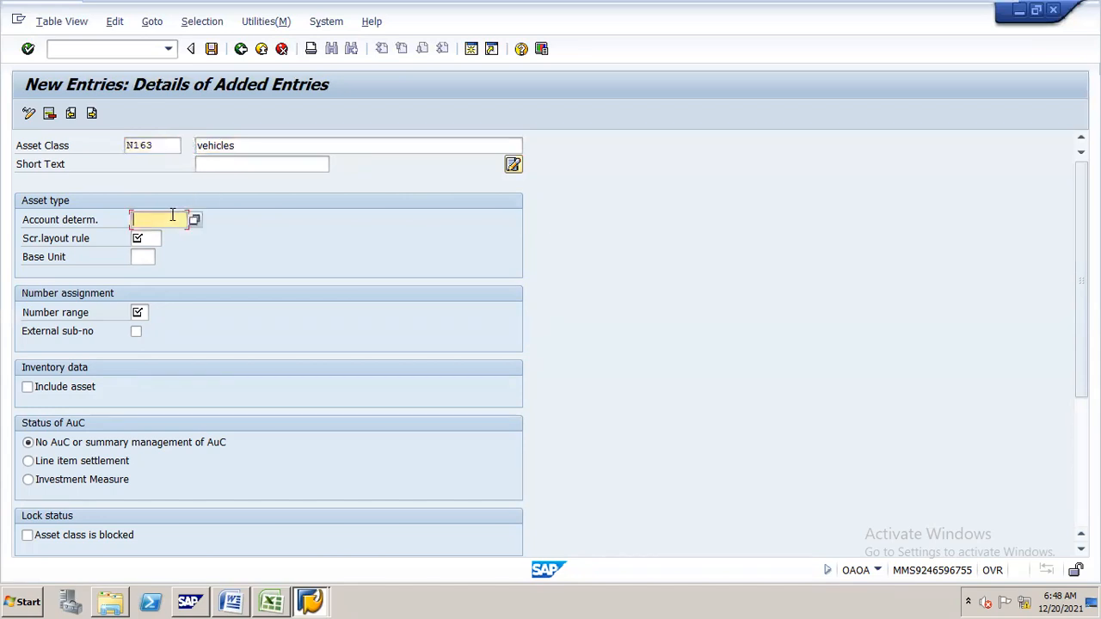
pyautogui.click(172, 216)
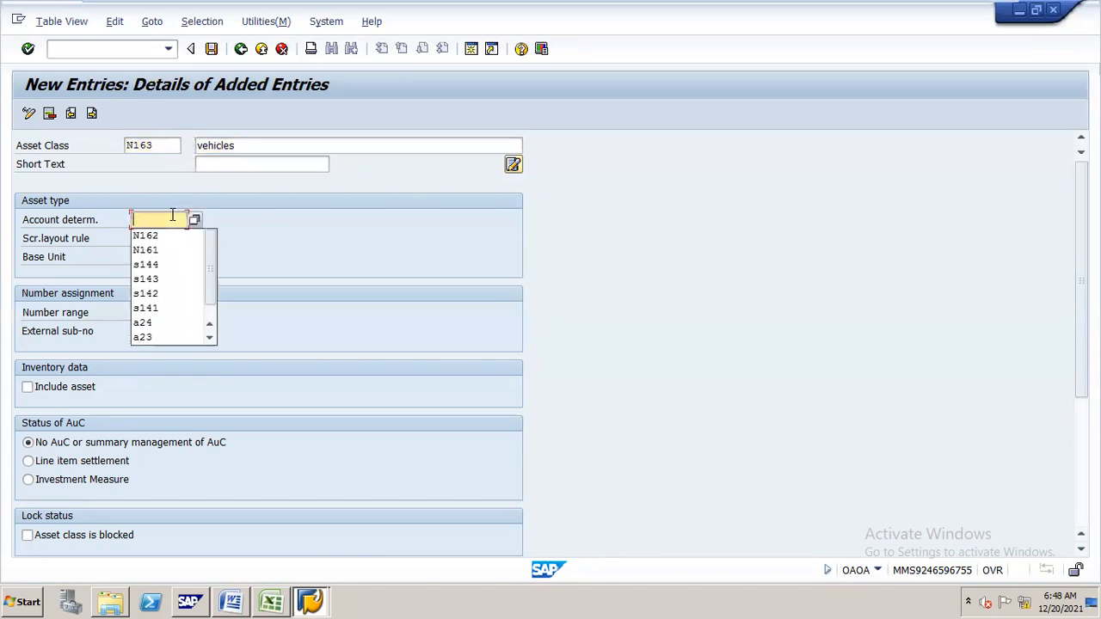
pyautogui.write('N16')
pyautogui.write('3')
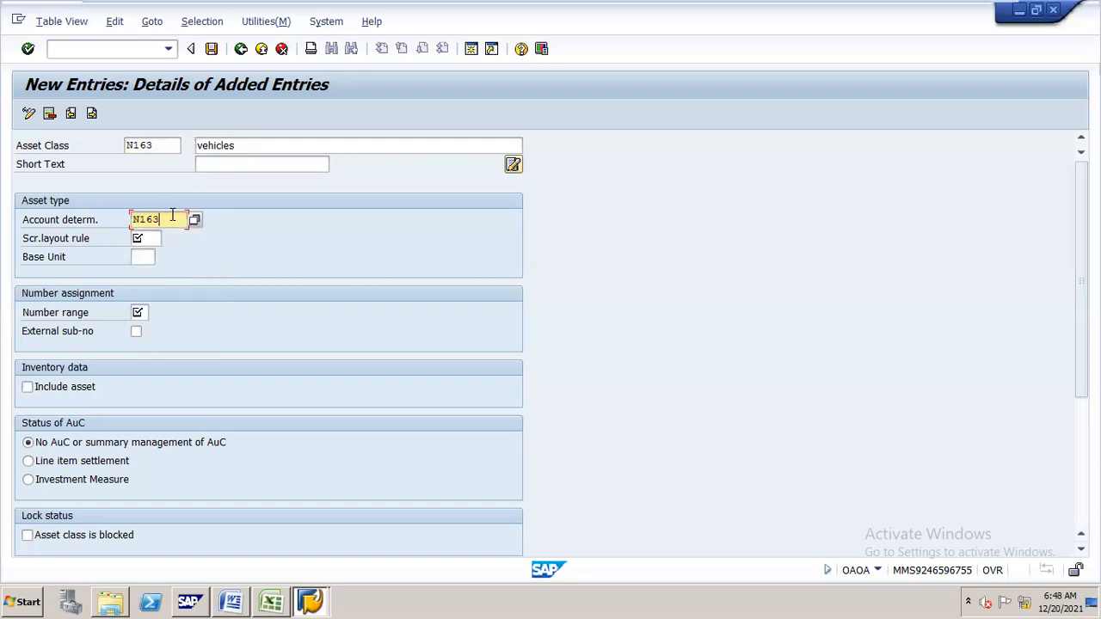
pyautogui.press('Tab')
pyautogui.write('N16')
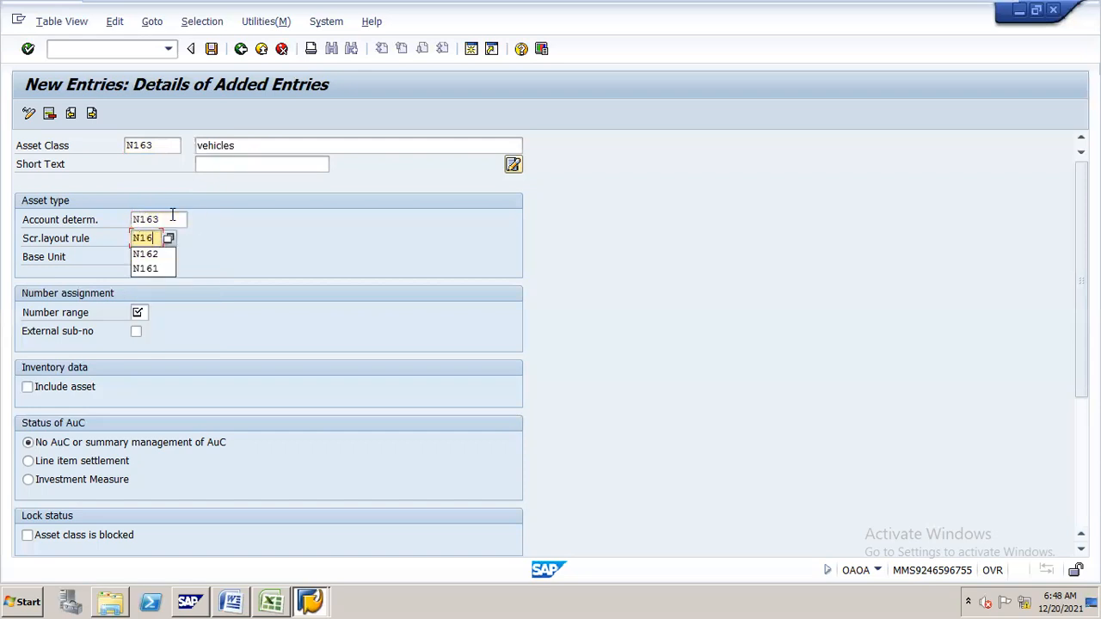
pyautogui.write('3')
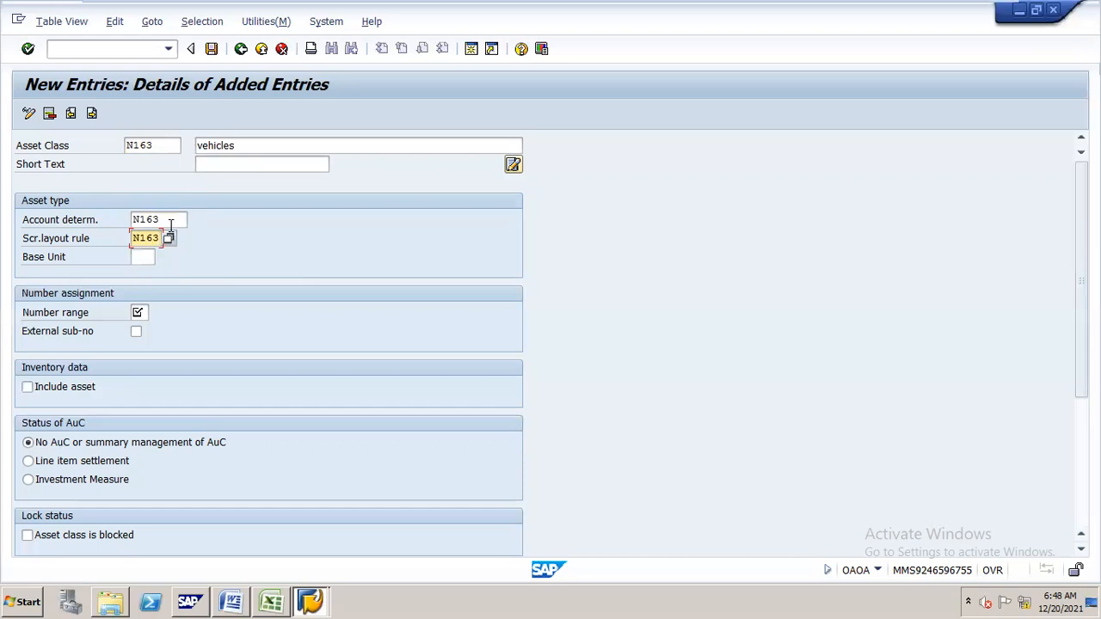
# Assign number range 03 with the asset included in inventory data, and save class N163
pyautogui.click(143, 313)
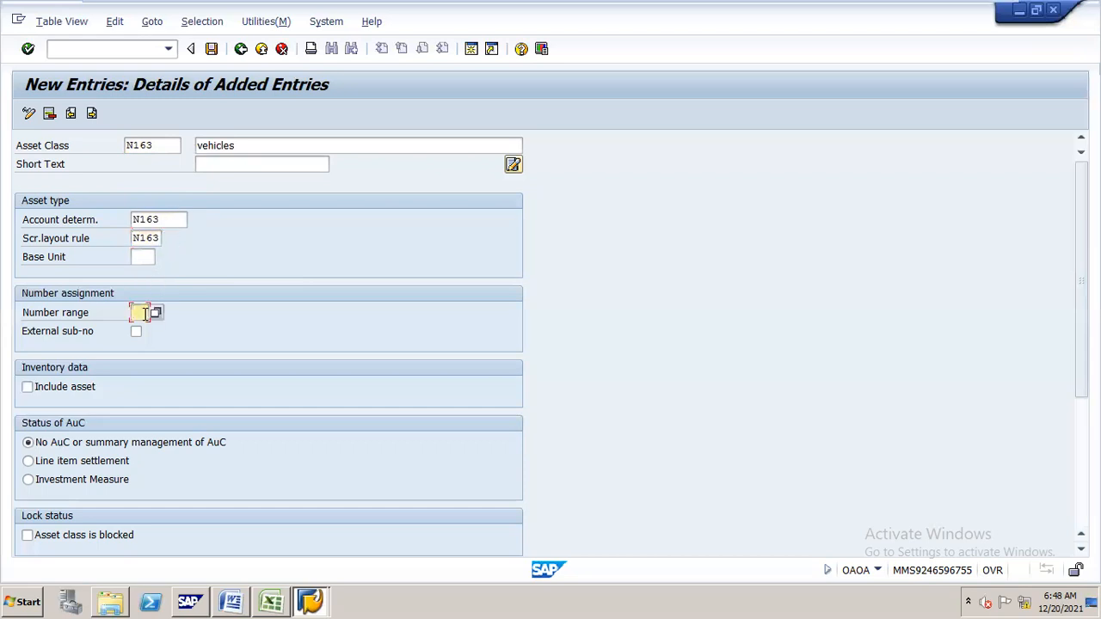
pyautogui.write('03')
pyautogui.click(29, 387)
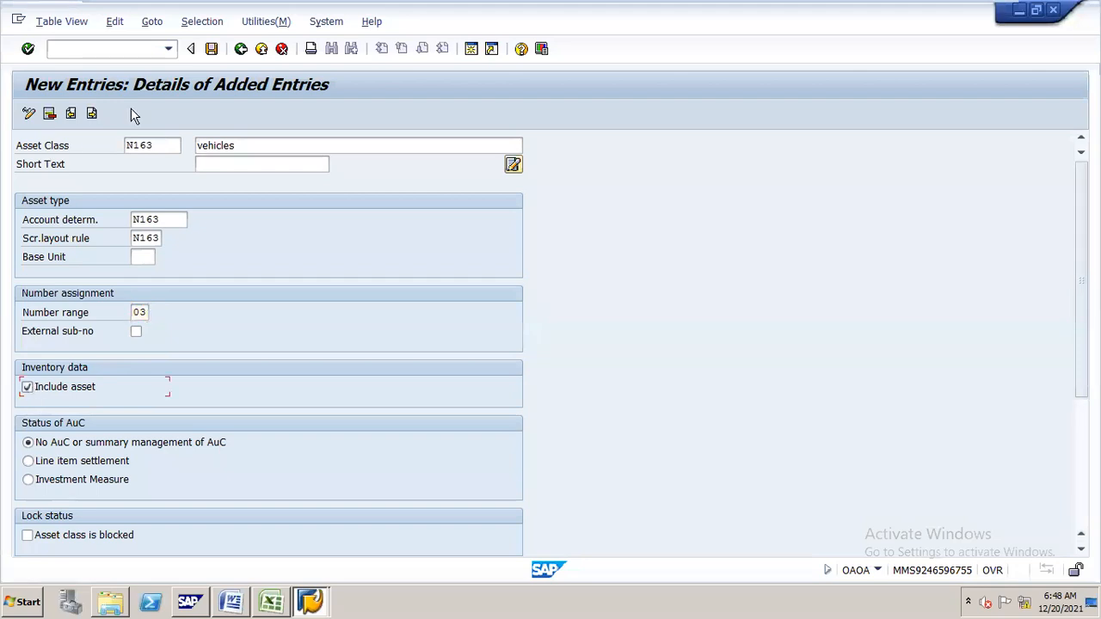
pyautogui.click(211, 50)
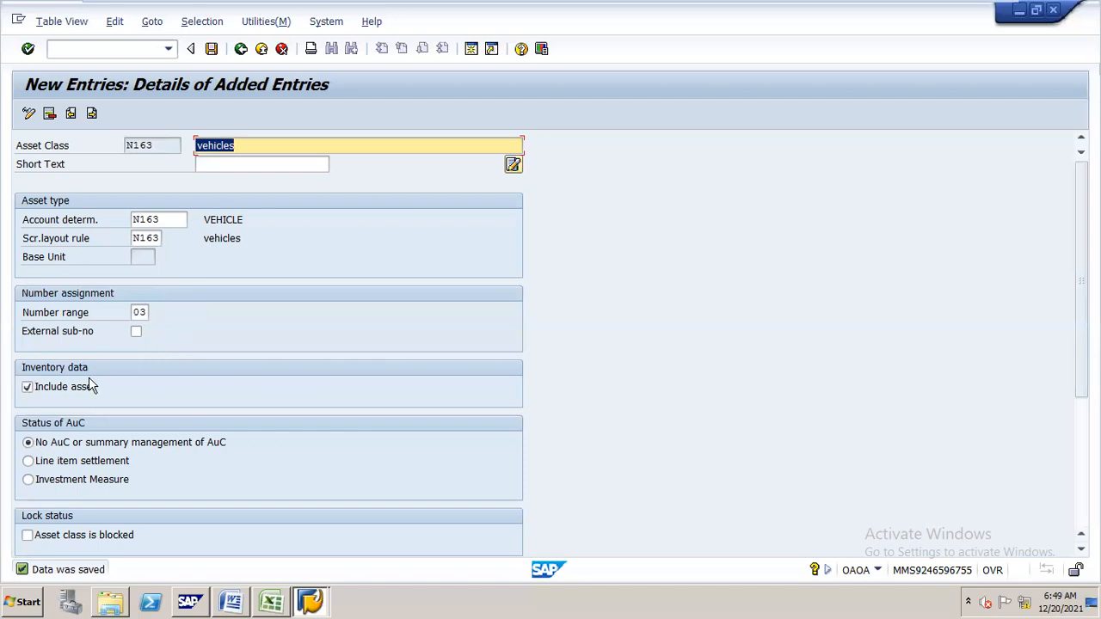
# Start the next asset class entry as N164 with the description "CWP"
pyautogui.click(92, 113)
pyautogui.write('N164')
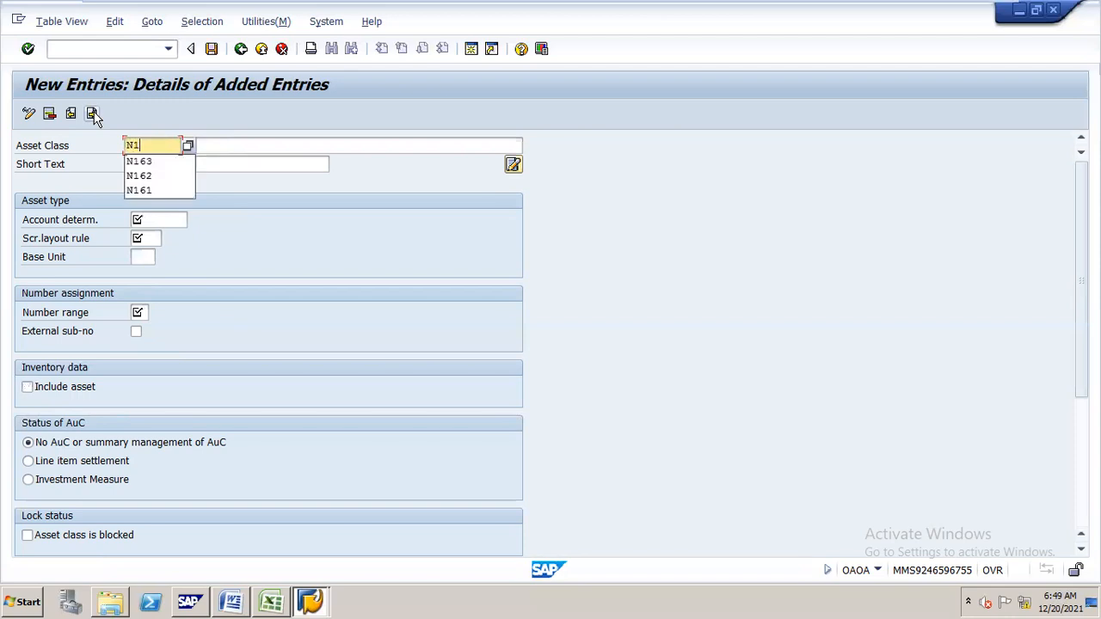
pyautogui.press('Tab')
pyautogui.press('Down')
pyautogui.press('Down')
pyautogui.press('Down')
pyautogui.press('Down')
pyautogui.press('Return')
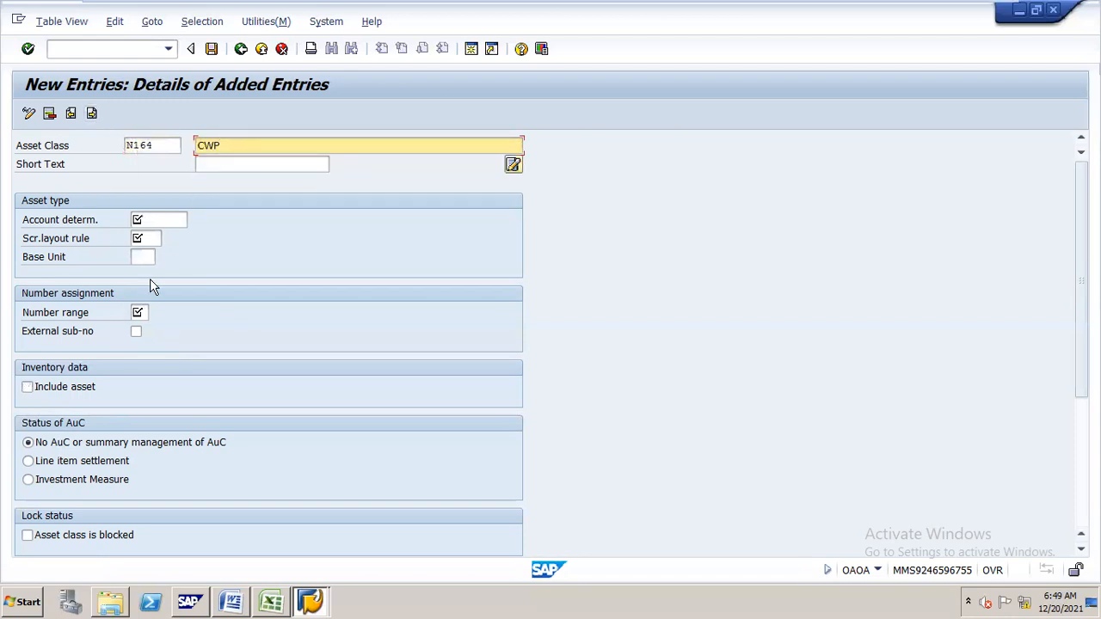
# Set both the account determination and the screen layout rule of the CWP asset class to N164
pyautogui.click(178, 220)
pyautogui.write('N164')
pyautogui.press('Tab')
pyautogui.write('N164')
pyautogui.press('Tab')
# Assign number range 04 to class N164 and set its AuC status to line item settlement
pyautogui.press('Tab')
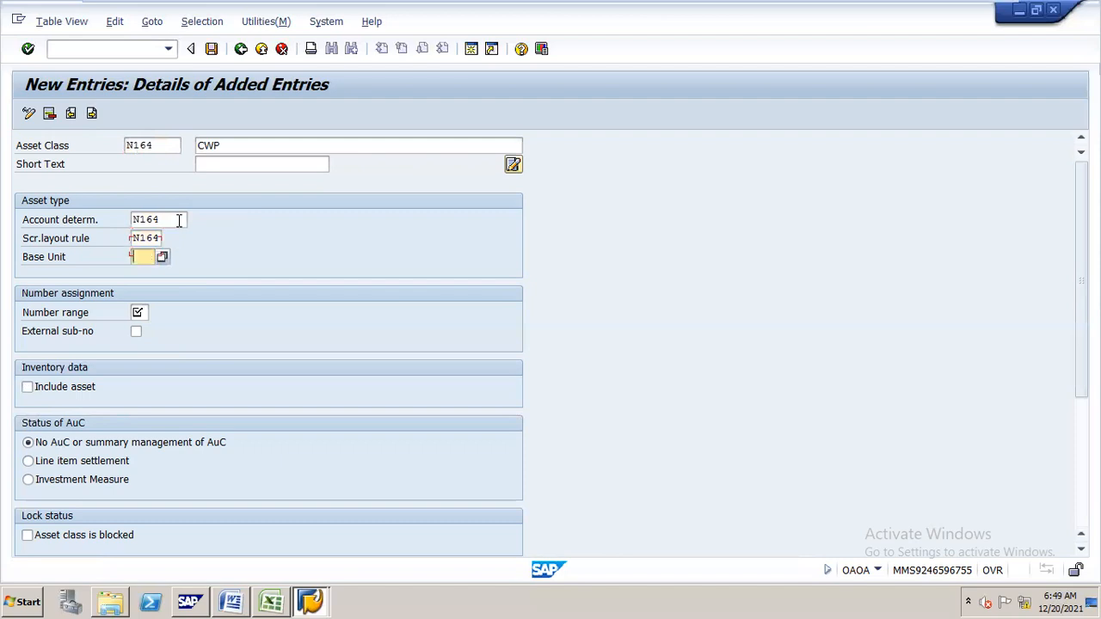
pyautogui.write('04')
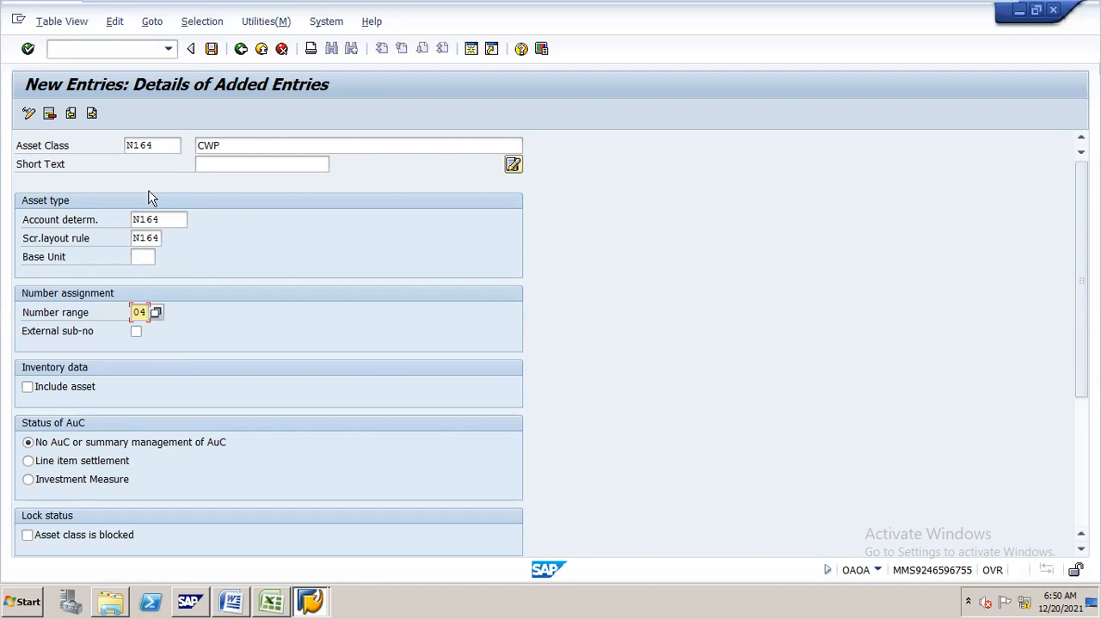
pyautogui.click(29, 462)
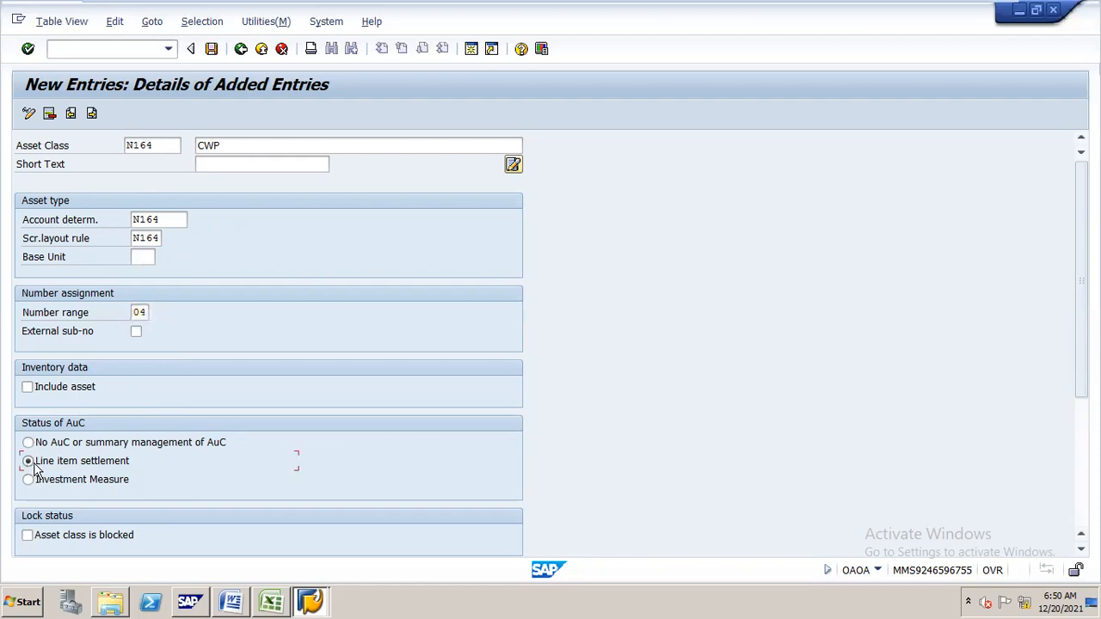
# Switch to the ROUGH GL workbook in Excel and clear the LSMW note from cell M233 of Sheet2
pyautogui.click(232, 595)
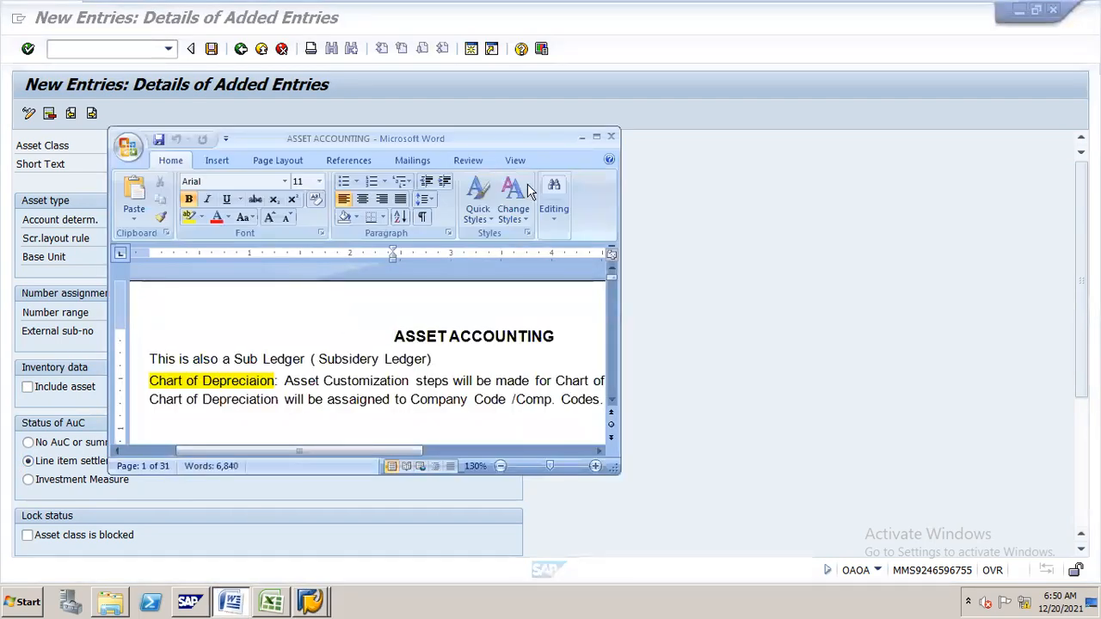
pyautogui.click(274, 597)
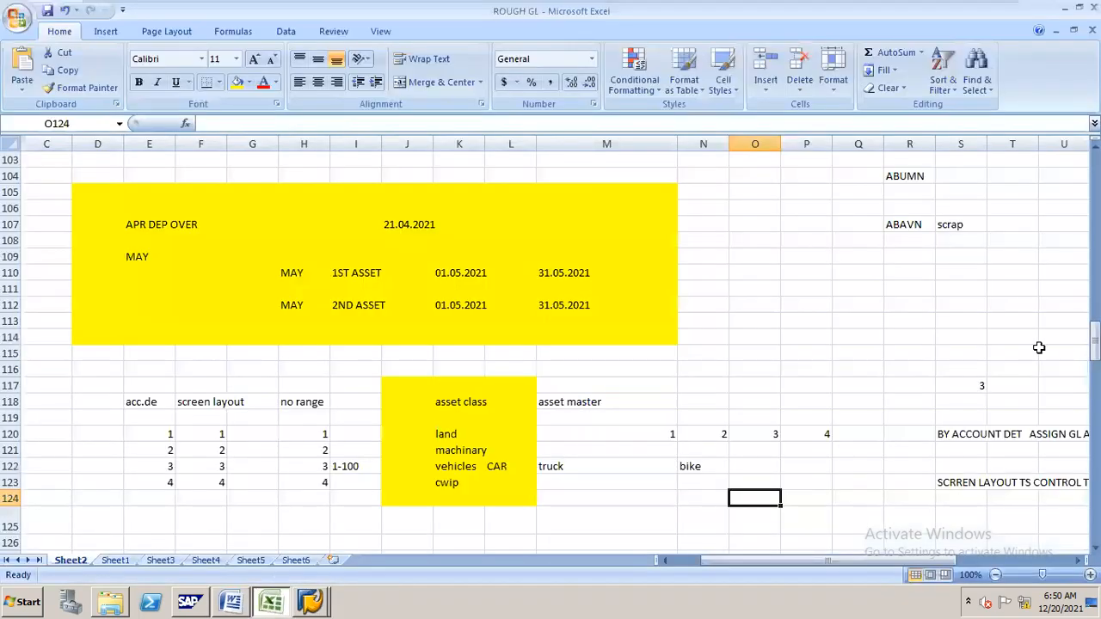
pyautogui.moveTo(1094, 342); pyautogui.dragTo(1094, 522)
pyautogui.click(350, 519)
pyautogui.press('Down')
pyautogui.press('Down')
pyautogui.press('Down')
pyautogui.press('Down')
pyautogui.press('Down')
pyautogui.press('Down')
pyautogui.press('Down')
pyautogui.press('Down')
pyautogui.press('Down')
pyautogui.press('Down')
pyautogui.press('Down')
pyautogui.press('Down')
pyautogui.press('Down')
pyautogui.press('Down')
pyautogui.press('Down')
pyautogui.press('Down')
pyautogui.press('Down')
pyautogui.press('Down')
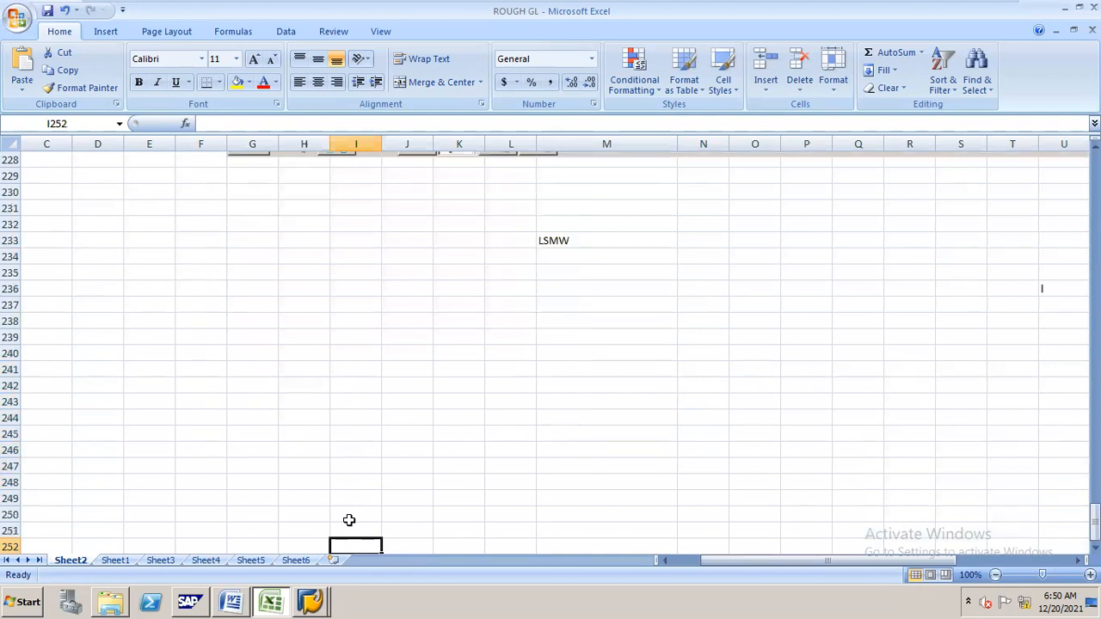
pyautogui.click(628, 235)
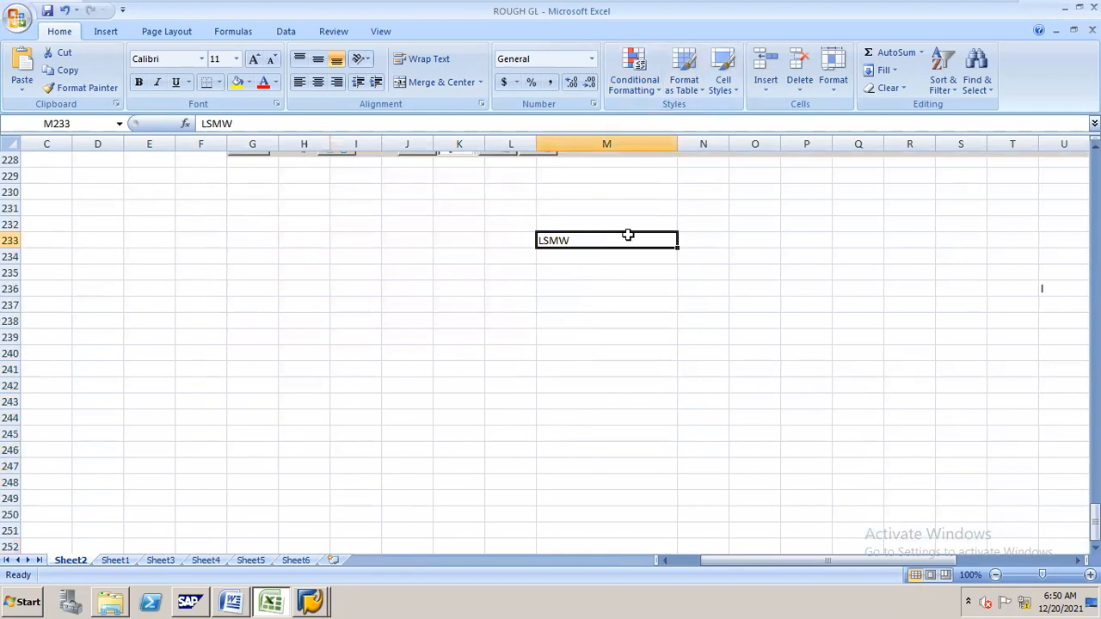
pyautogui.press('Delete')
# Enter the heading "N164 CWIP" in cell H235 for the capital work in progress example
pyautogui.click(320, 272)
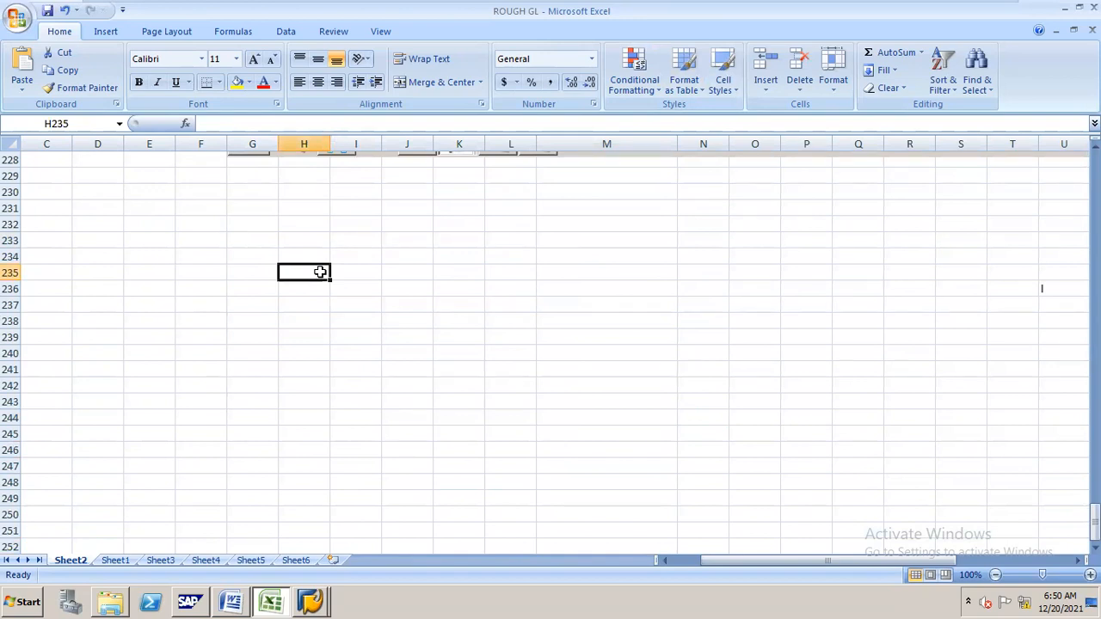
pyautogui.write('N')
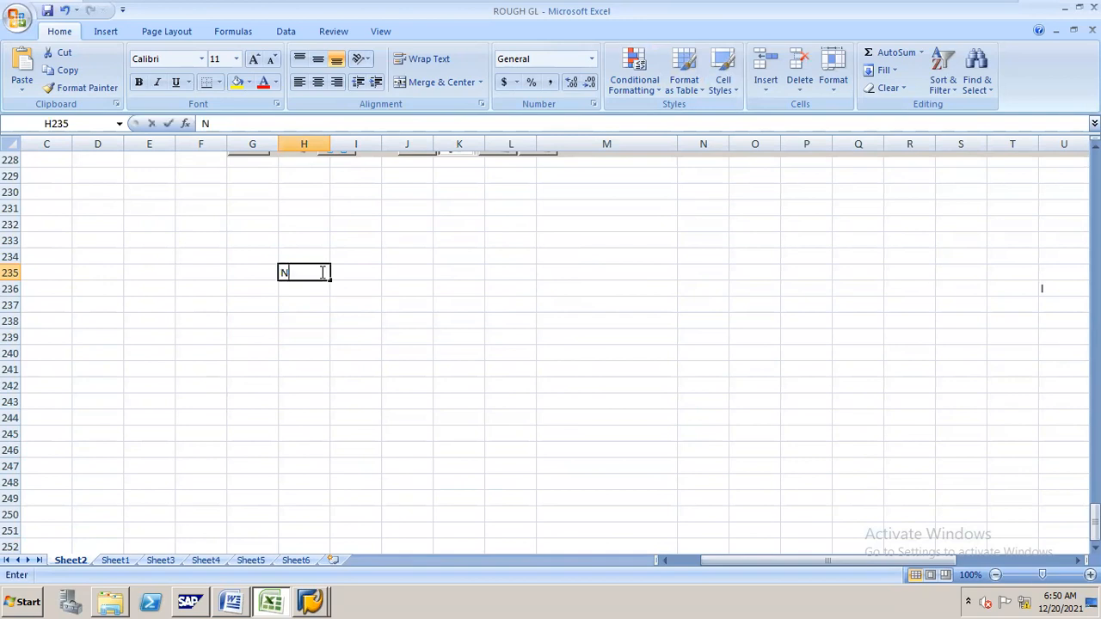
pyautogui.write('164')
pyautogui.press('Return')
pyautogui.press('Return')
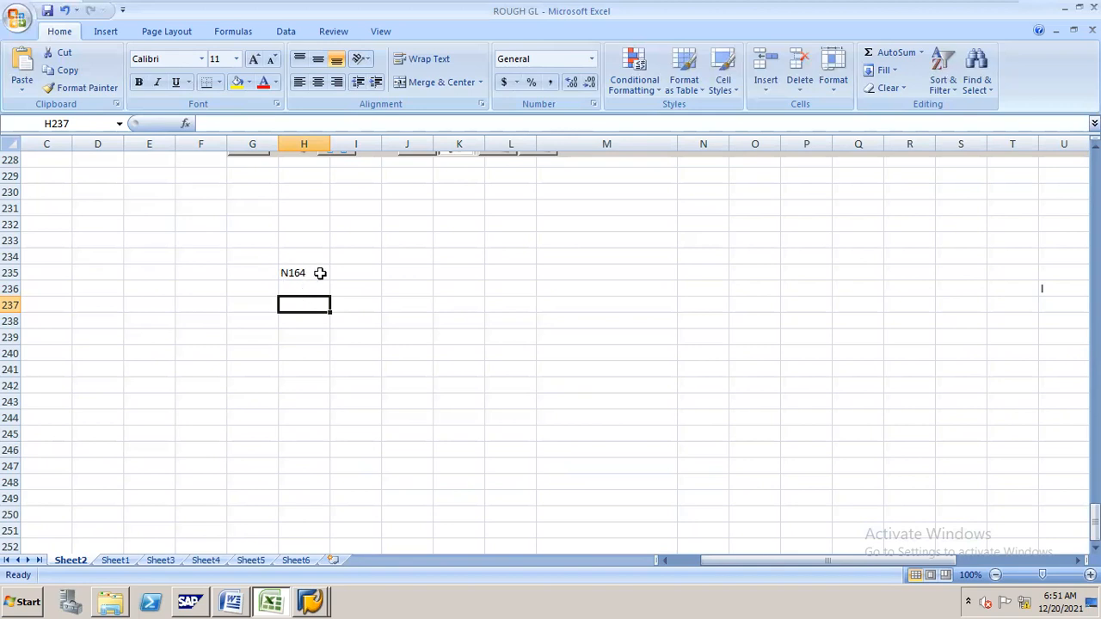
pyautogui.click(321, 272)
pyautogui.doubleClick(321, 273)
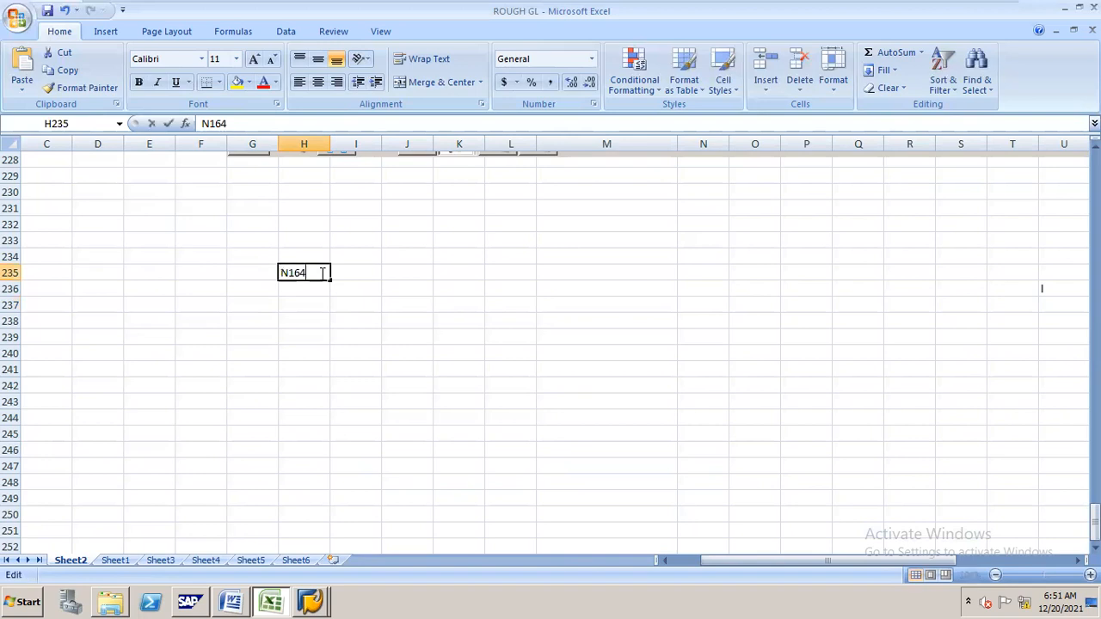
pyautogui.write('CWIP')
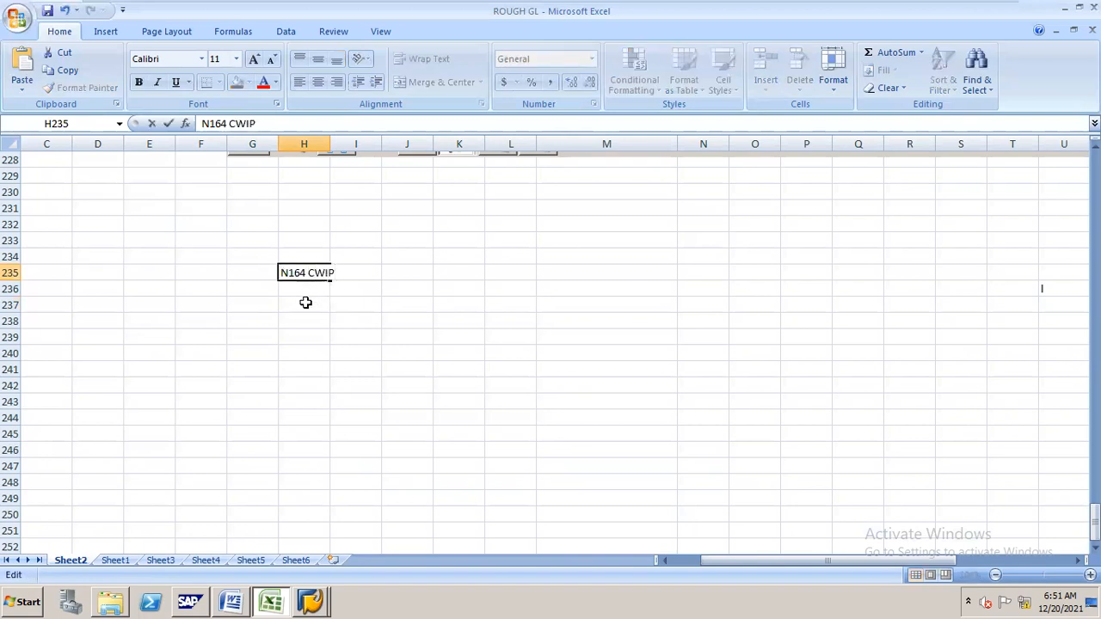
# List MACHIANRY with 500000 in row 237 and CHARGES with 2000 in row 238, using columns H and L
pyautogui.click(305, 304)
pyautogui.write('MACHIANRY')
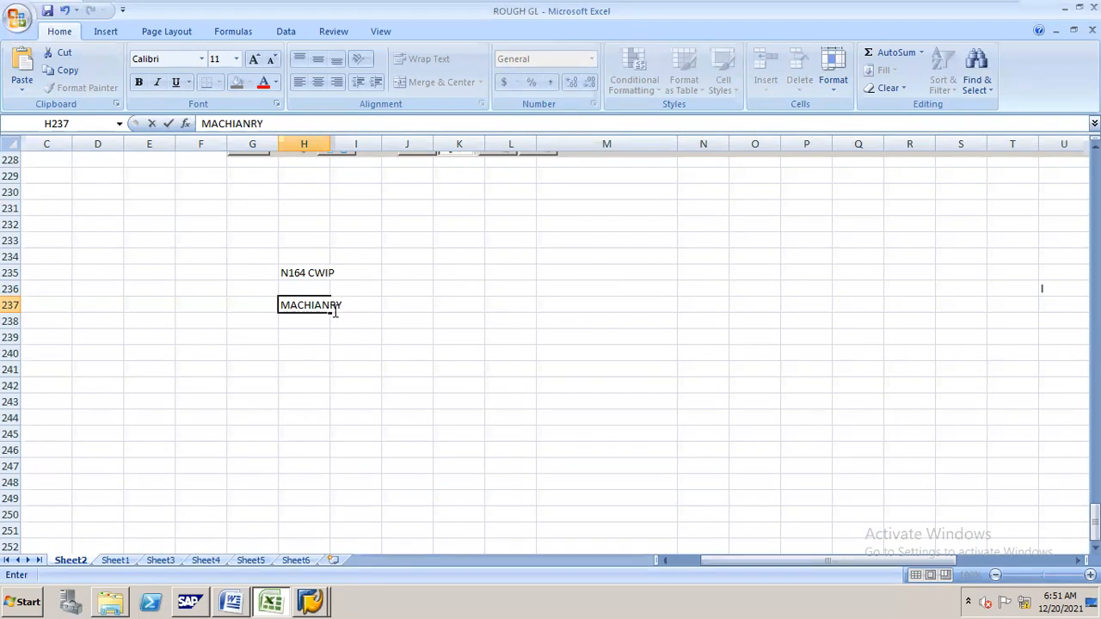
pyautogui.click(506, 302)
pyautogui.write('500000')
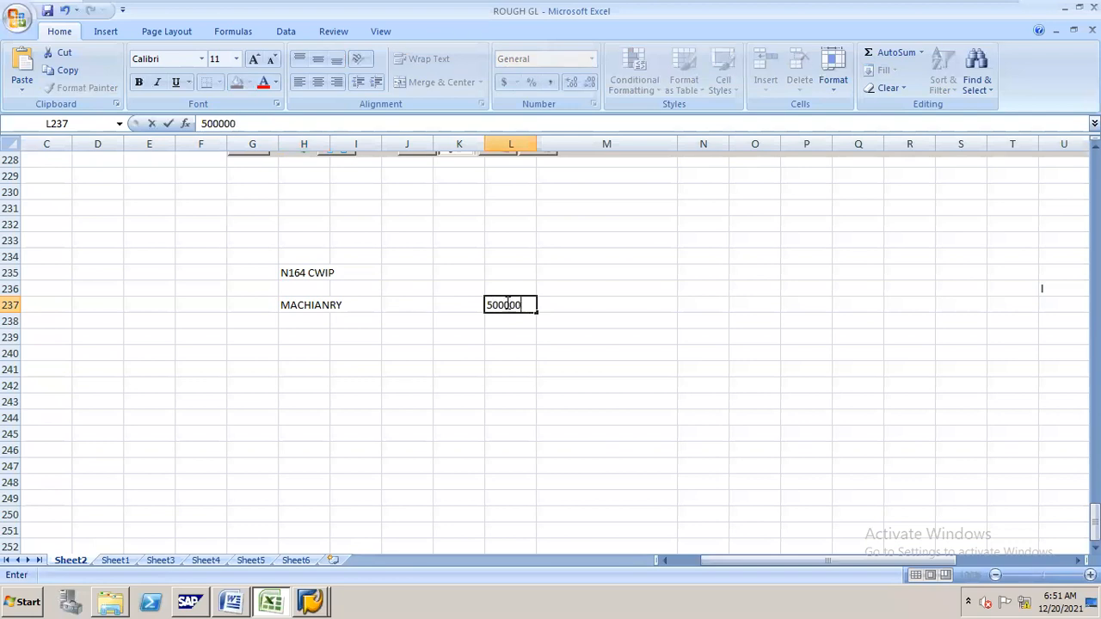
pyautogui.click(295, 322)
pyautogui.write('CHAR')
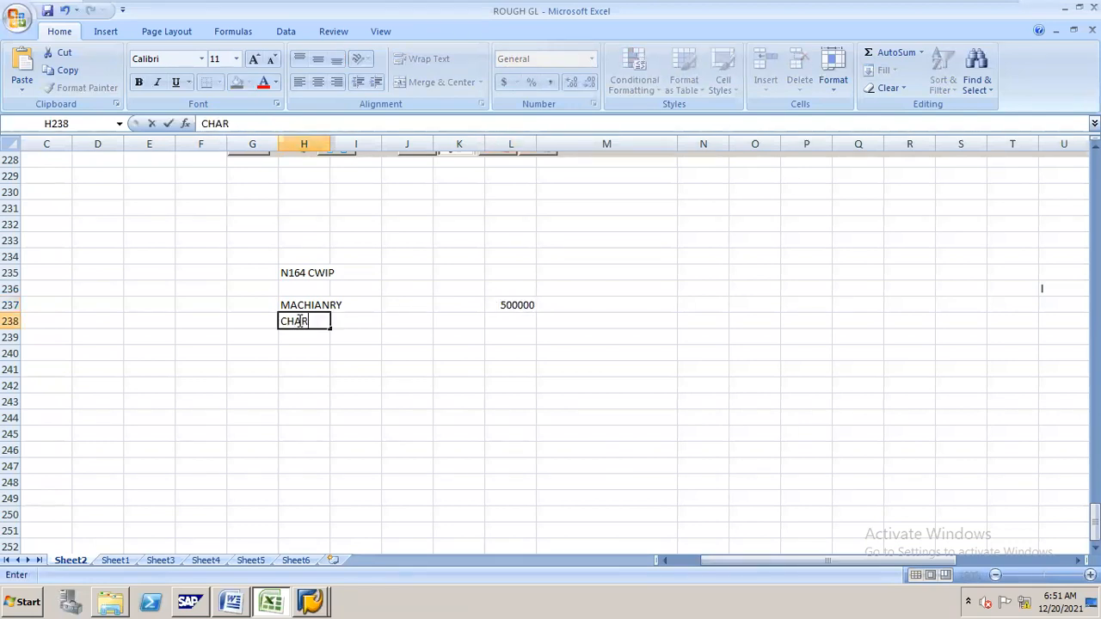
pyautogui.write('GES')
pyautogui.click(517, 324)
pyautogui.write('2000')
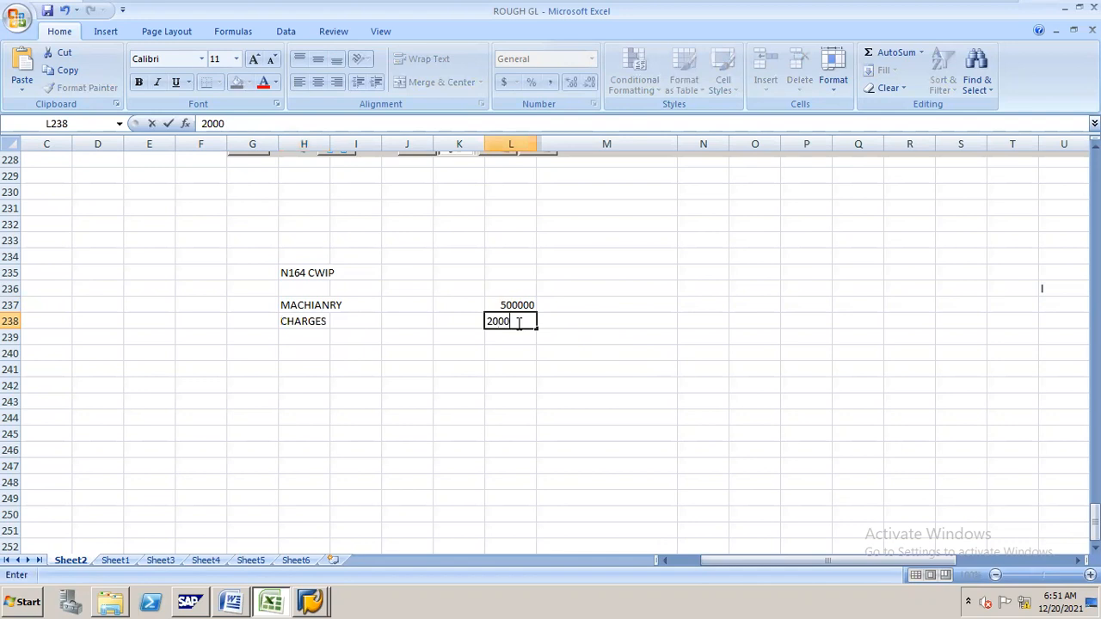
pyautogui.press('Return')
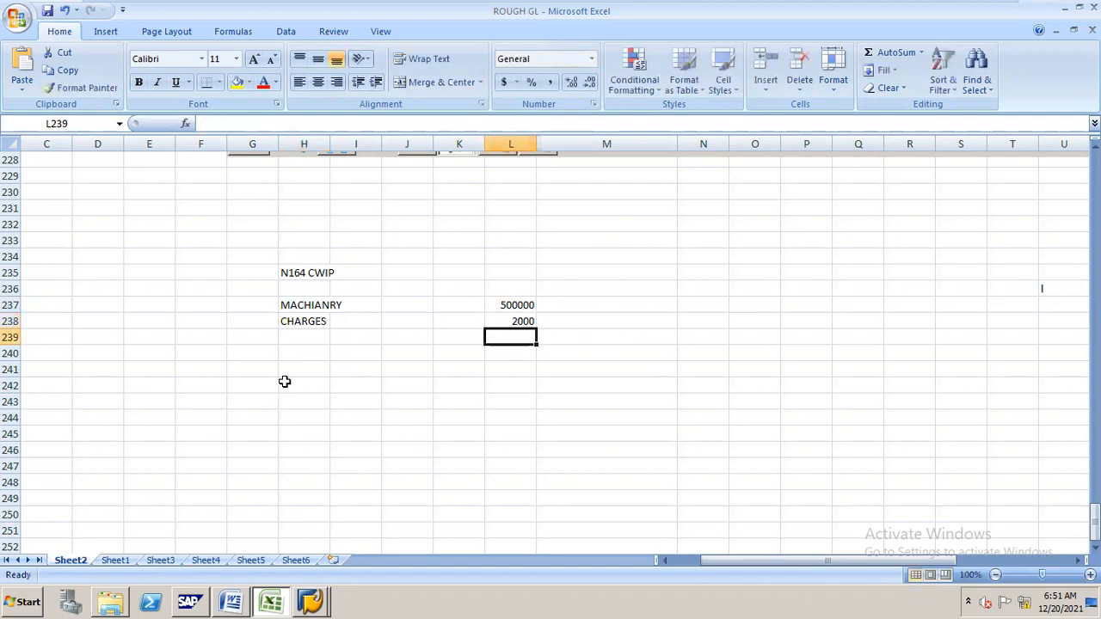
# Add EXP with 3000 in row 239 and enter 507000 as the total in cell L241
pyautogui.click(307, 334)
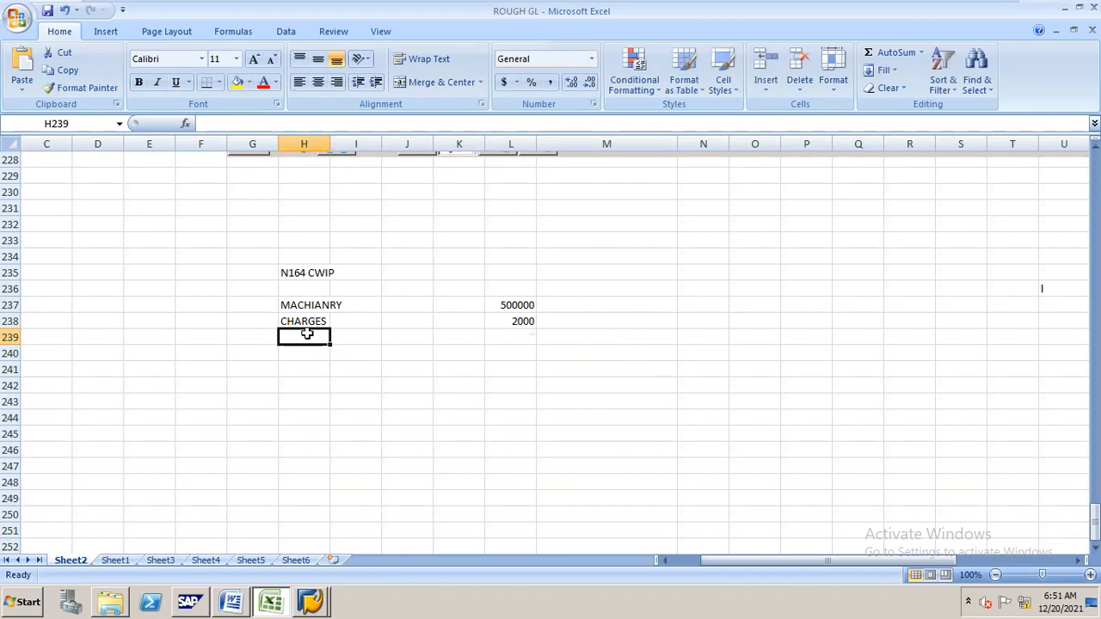
pyautogui.write('EXP')
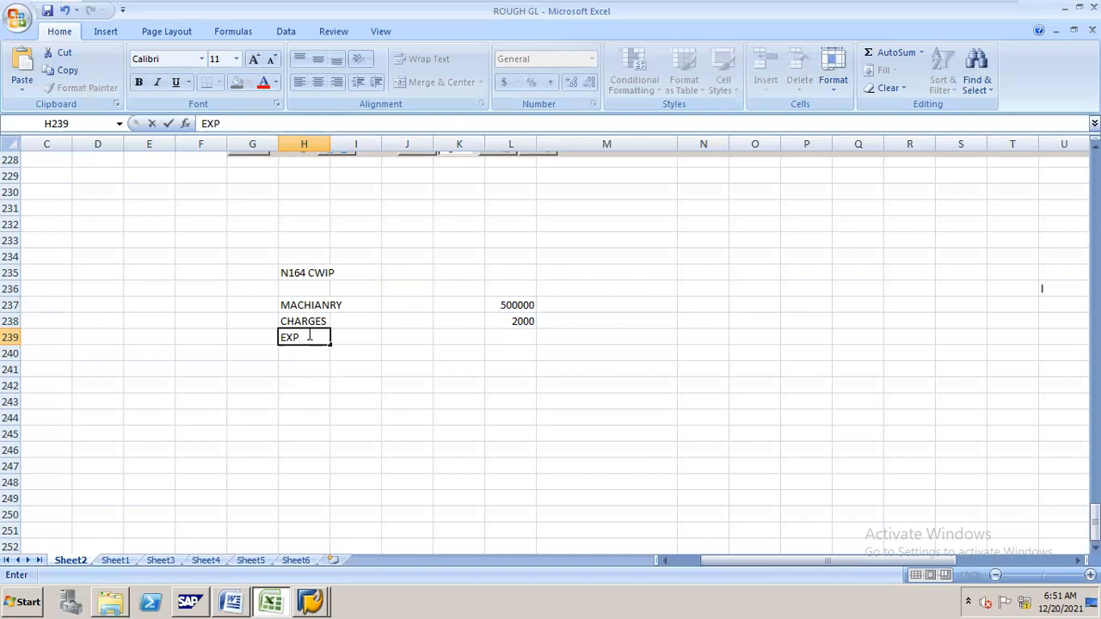
pyautogui.click(522, 335)
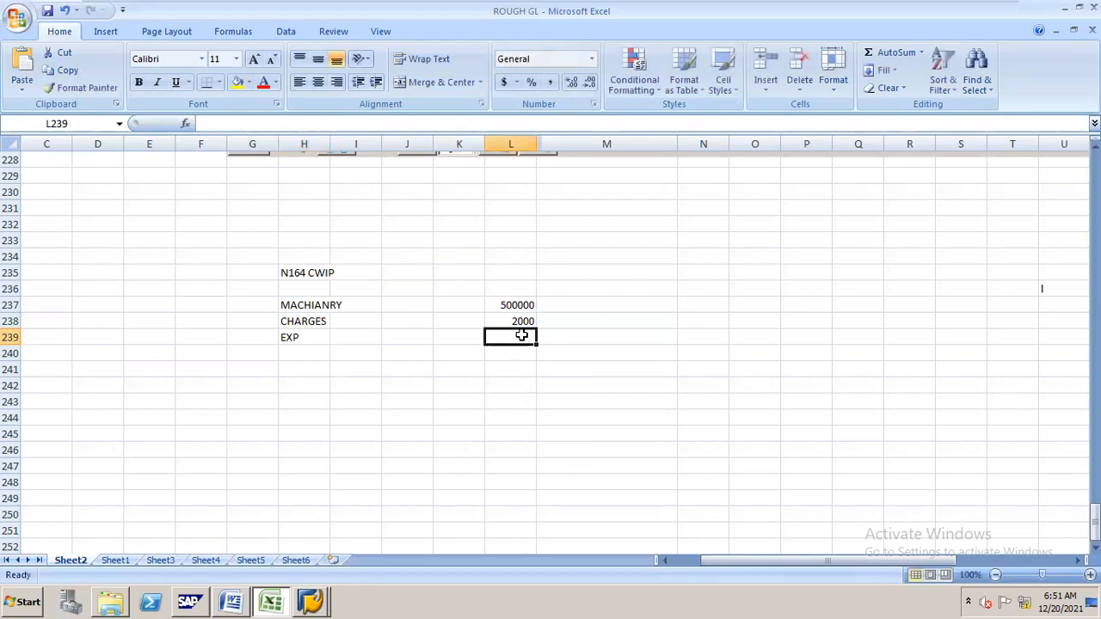
pyautogui.write('3000')
pyautogui.press('Return')
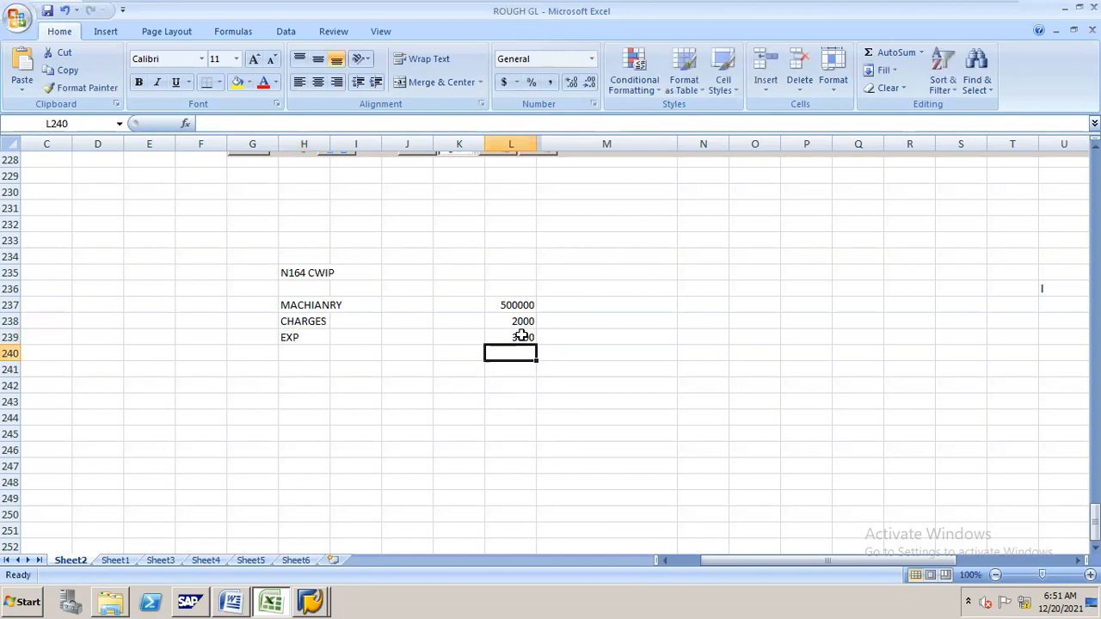
pyautogui.click(514, 369)
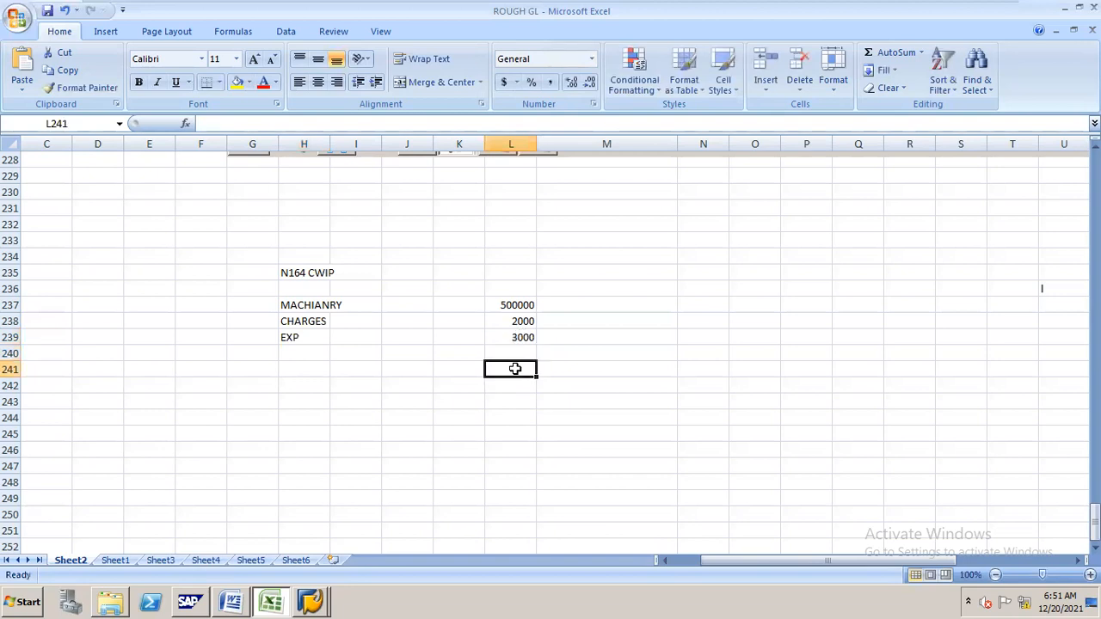
pyautogui.write('507000')
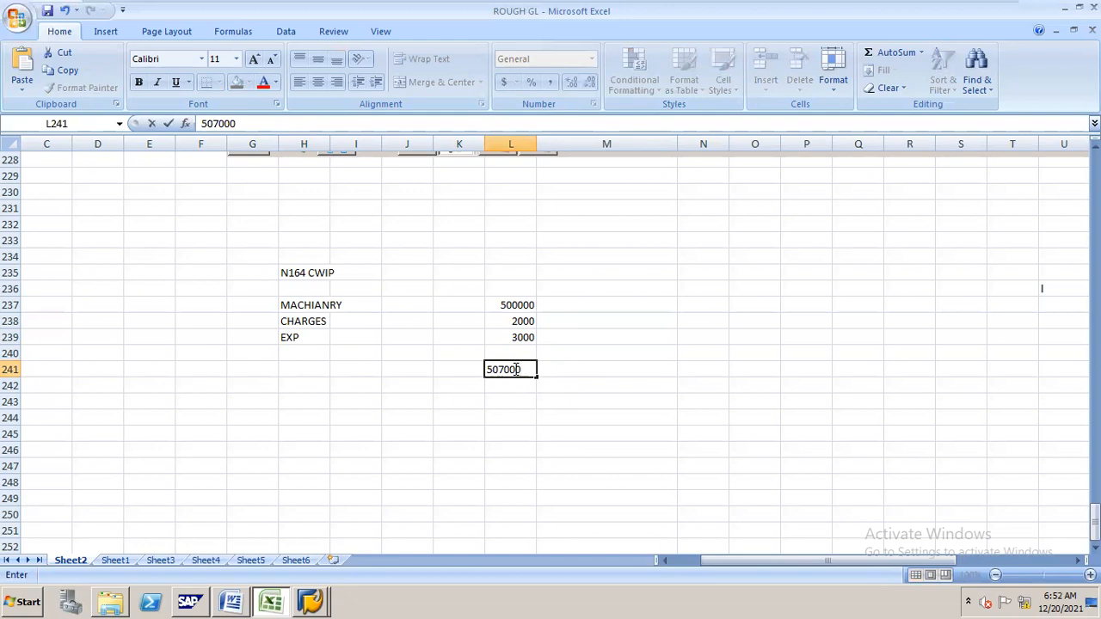
pyautogui.press('Return')
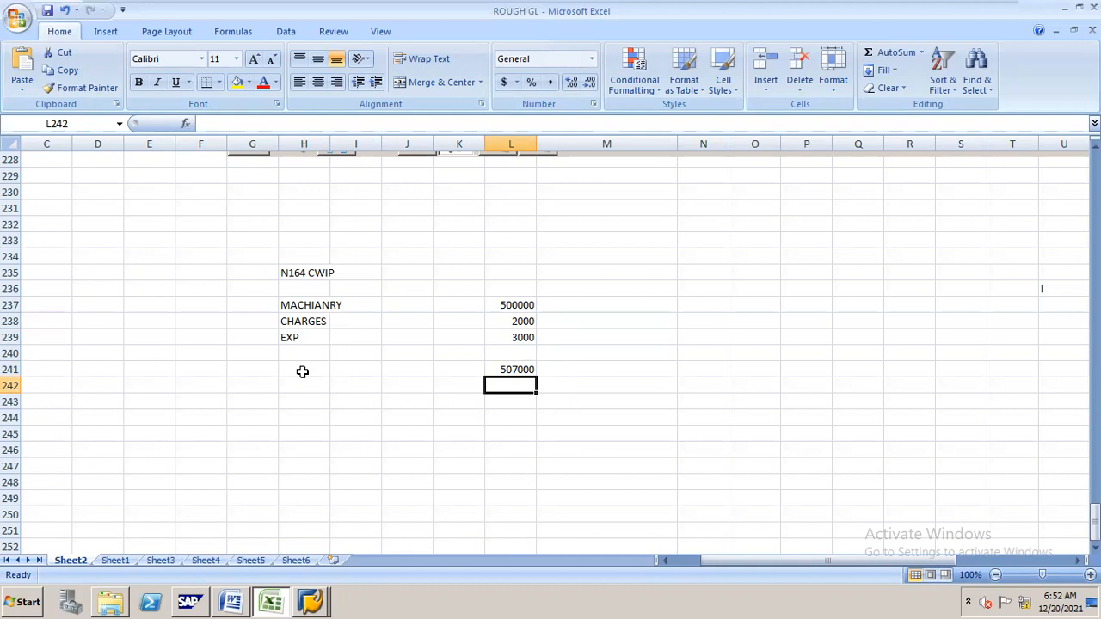
pyautogui.click(509, 369)
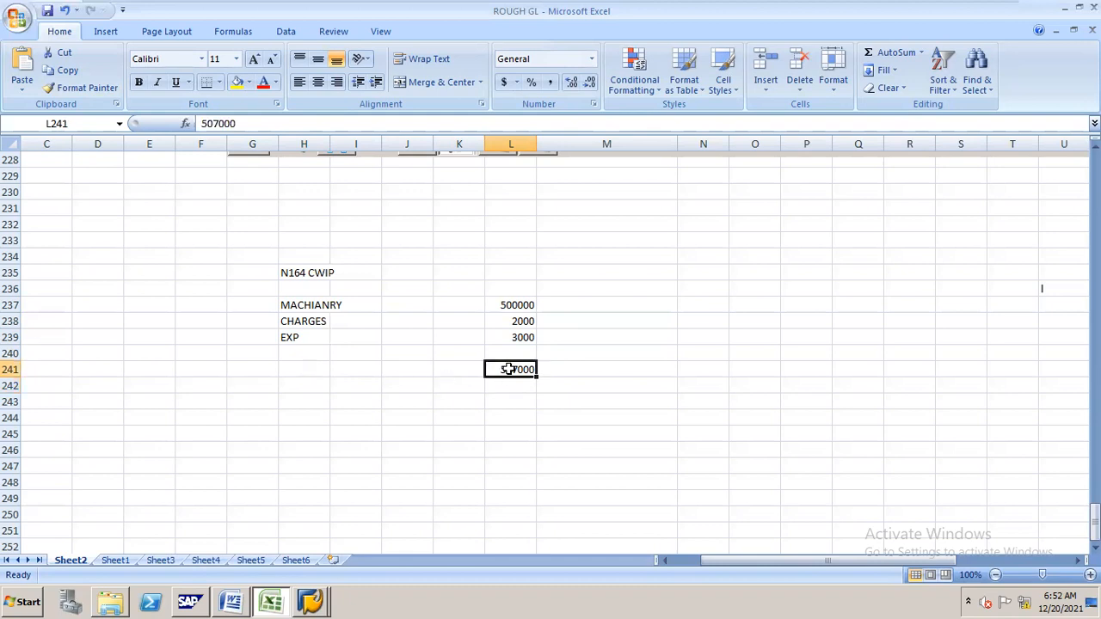
# Enter the asset class N162 in cell H245 and the text "MACHNAY NEW" in cell H247
pyautogui.click(312, 434)
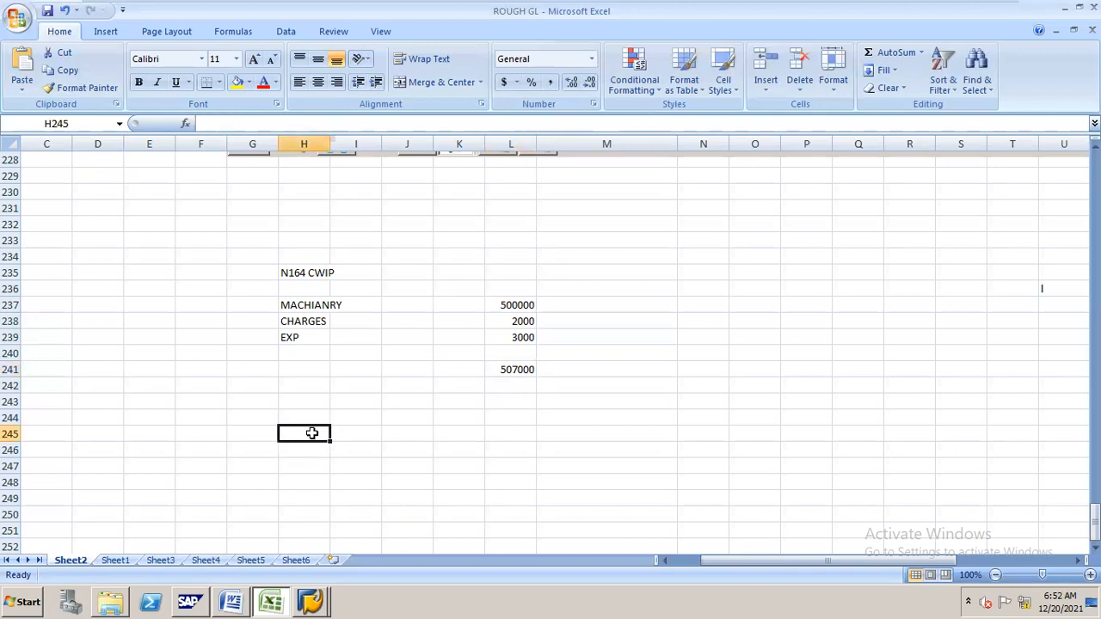
pyautogui.write('N162')
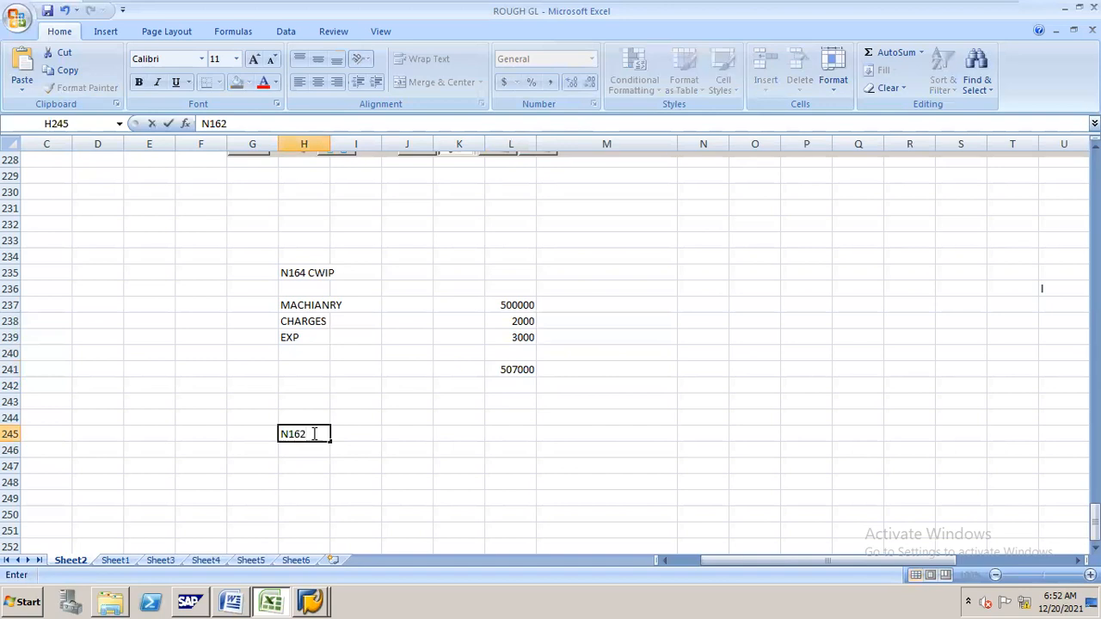
pyautogui.press('Return')
pyautogui.press('Return')
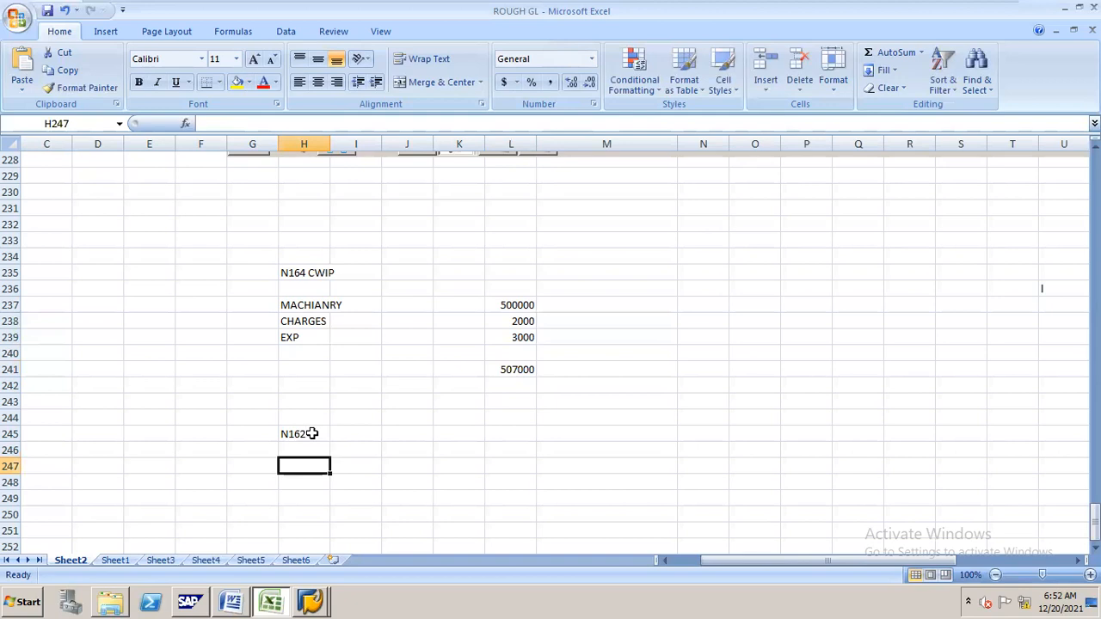
pyautogui.write('MACHNA')
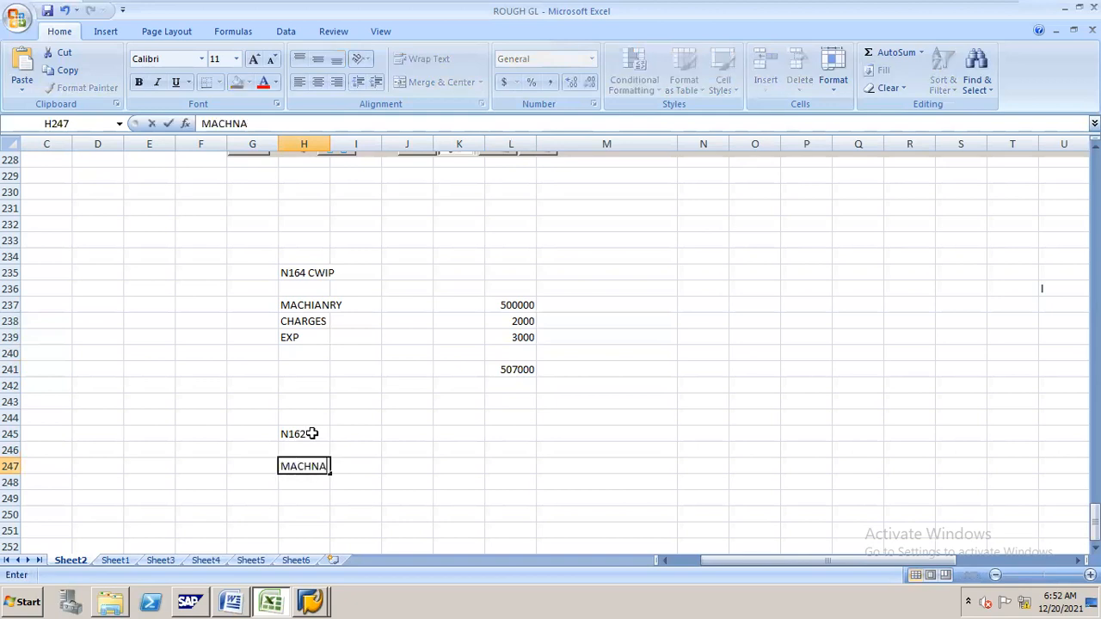
pyautogui.write('Y NEW')
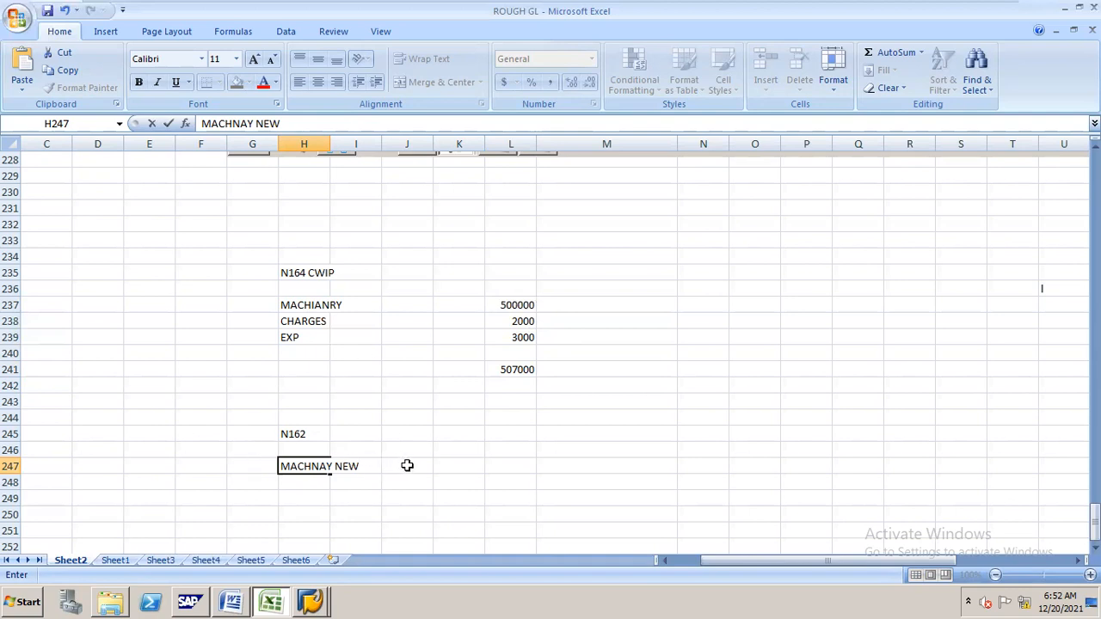
pyautogui.click(514, 467)
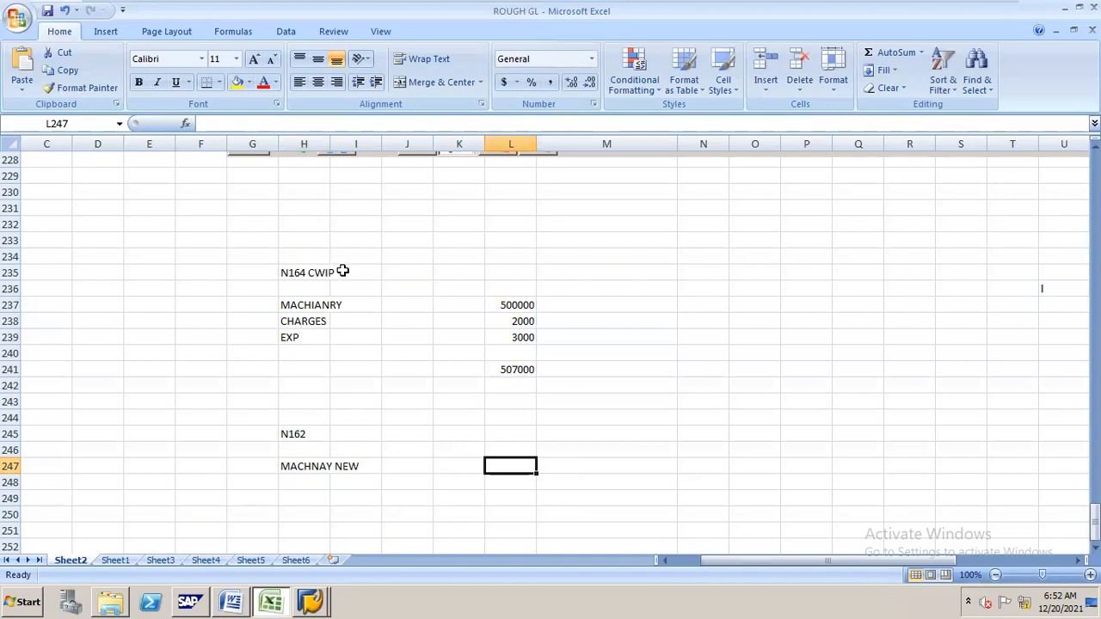
# Switch to SAP to review the N164 asset class entry and its line item settlement option, and return to the Excel workbook
pyautogui.hotkey('alt', 'Tab')
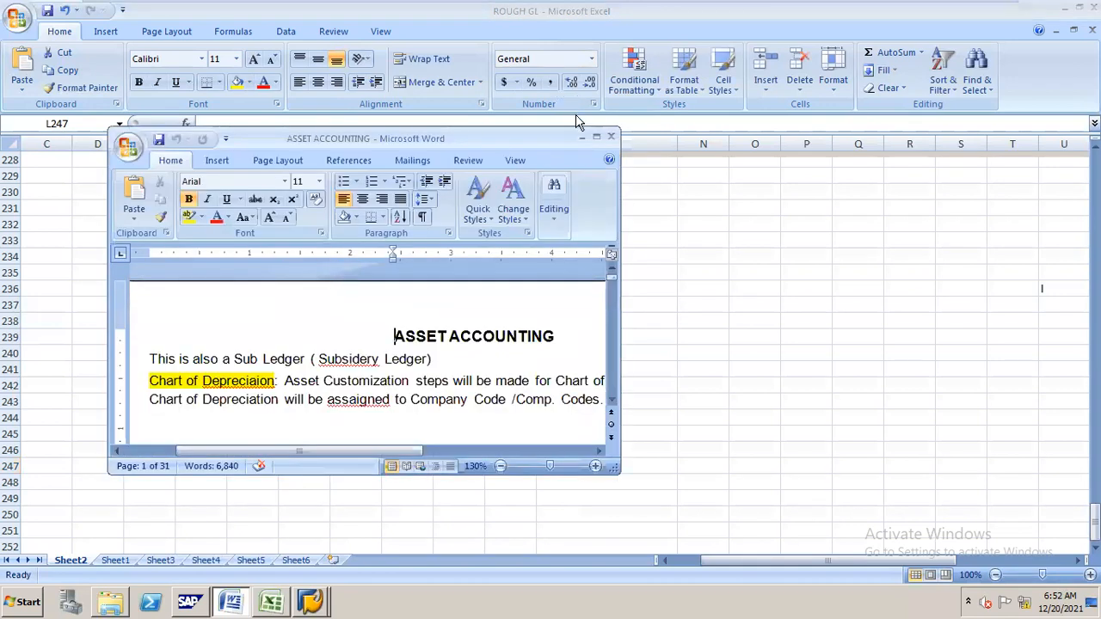
pyautogui.click(583, 137)
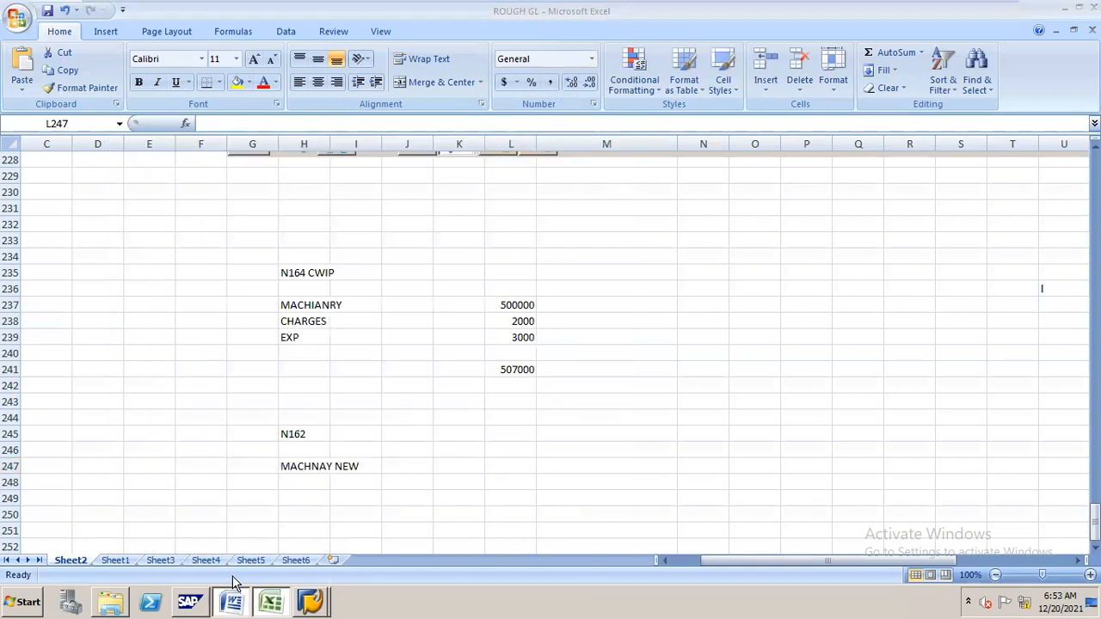
pyautogui.click(232, 594)
pyautogui.click(232, 592)
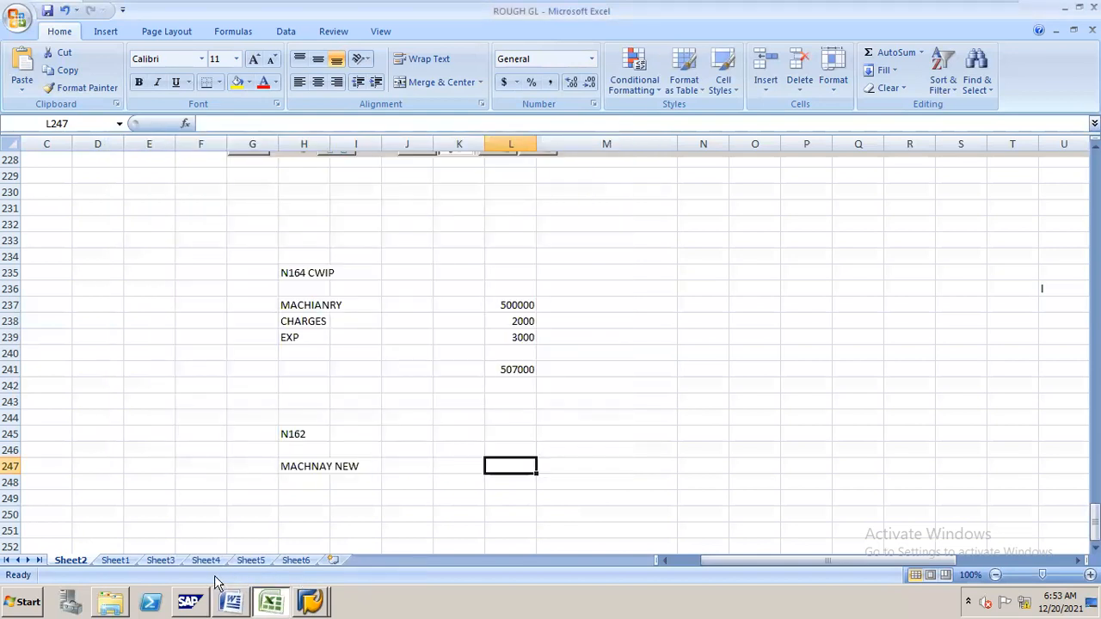
pyautogui.click(312, 601)
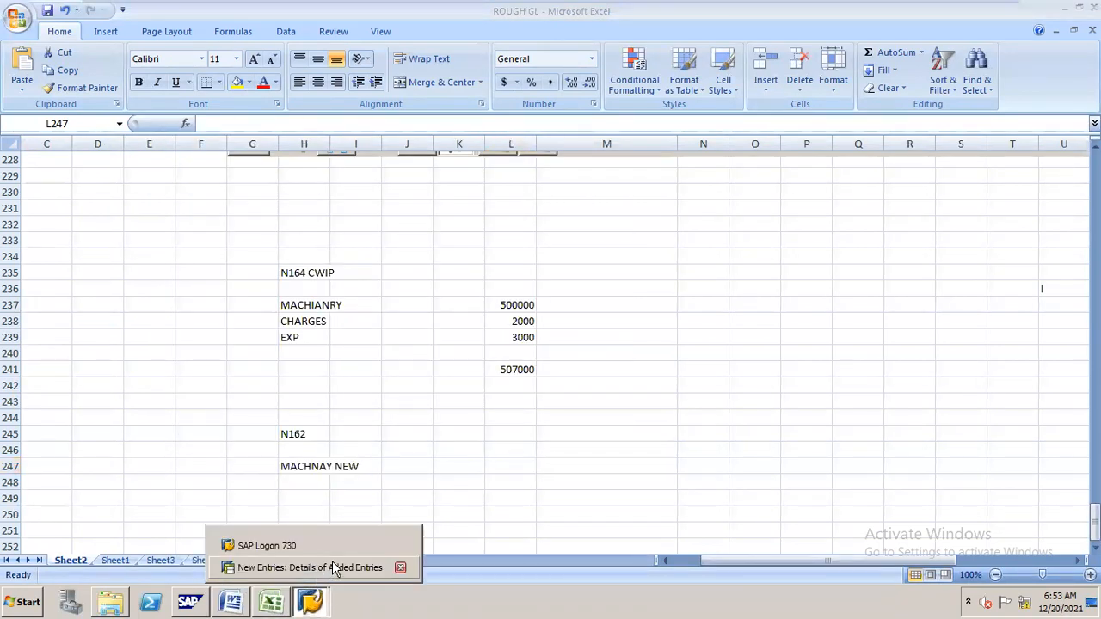
pyautogui.click(327, 565)
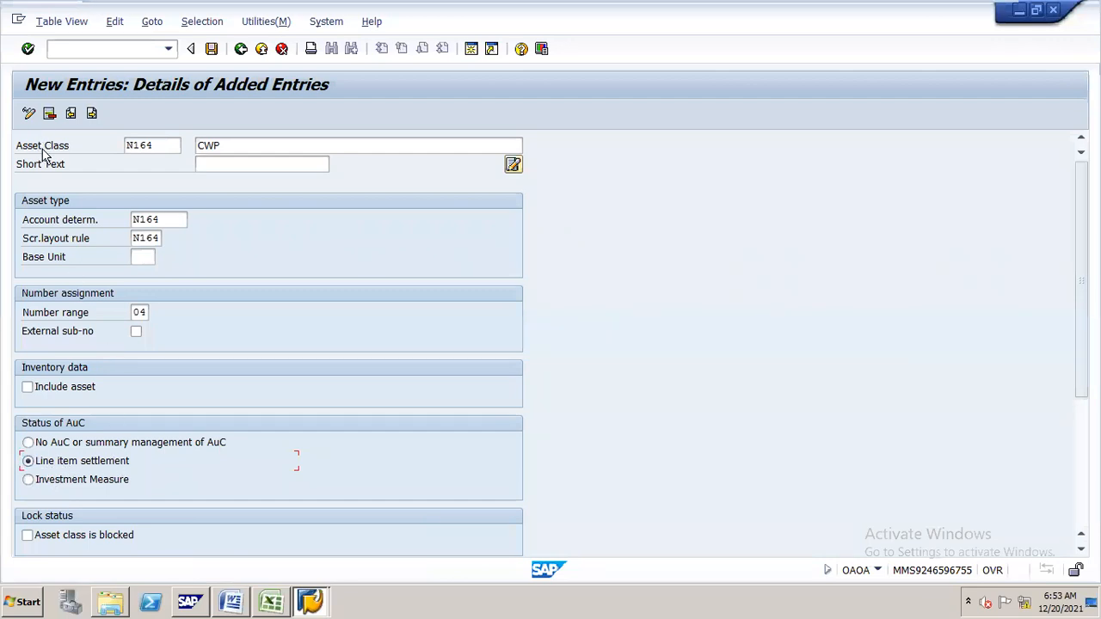
pyautogui.click(313, 596)
pyautogui.click(334, 570)
pyautogui.click(273, 598)
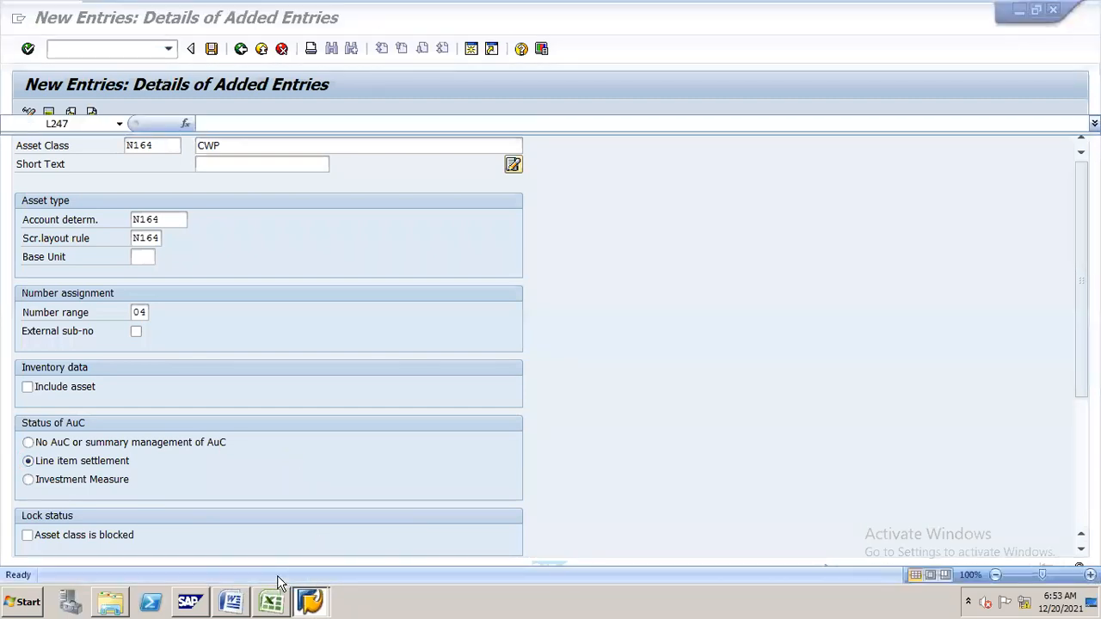
# Enter 50000, 2000 and 3000 in cells L247 to L249, and highlight the whole settlement example in H234:L250
pyautogui.click(360, 269)
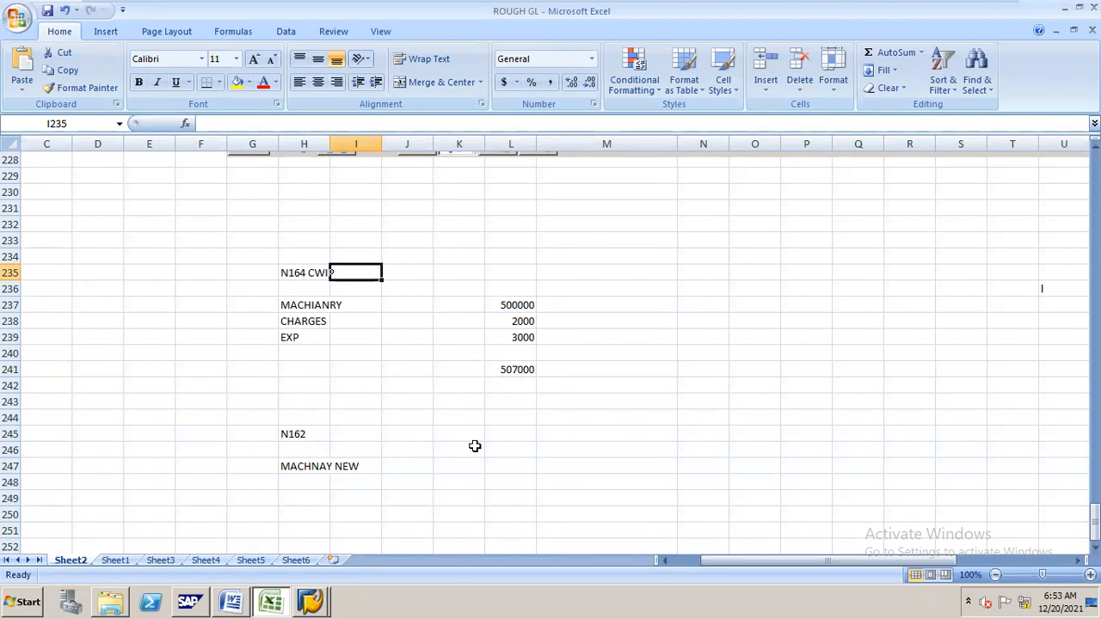
pyautogui.click(510, 464)
pyautogui.write('50000')
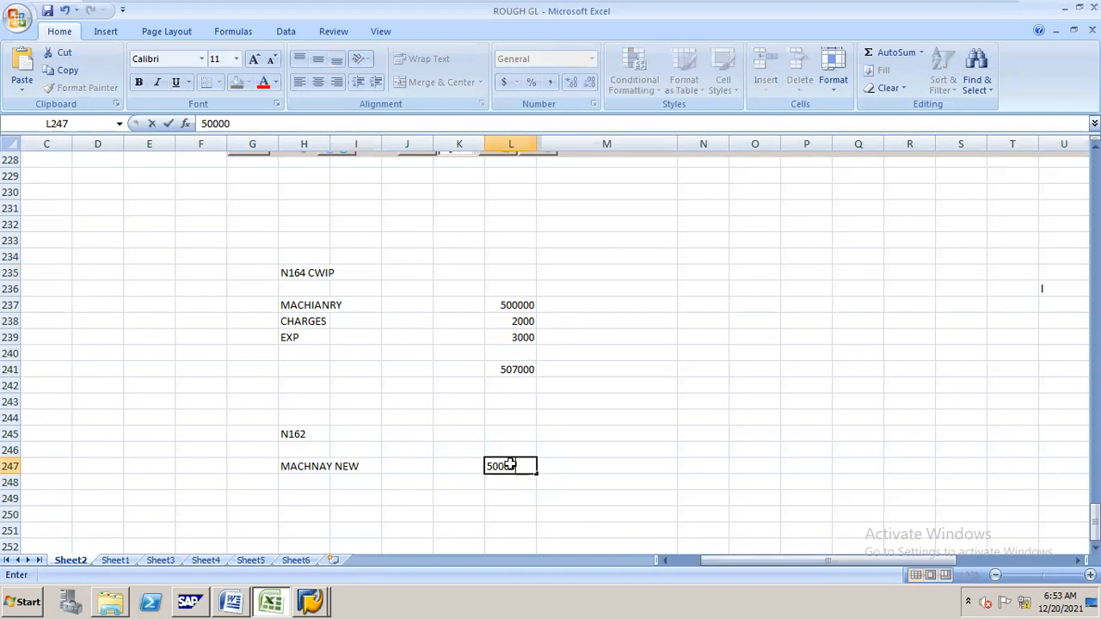
pyautogui.press('Return')
pyautogui.write('2000')
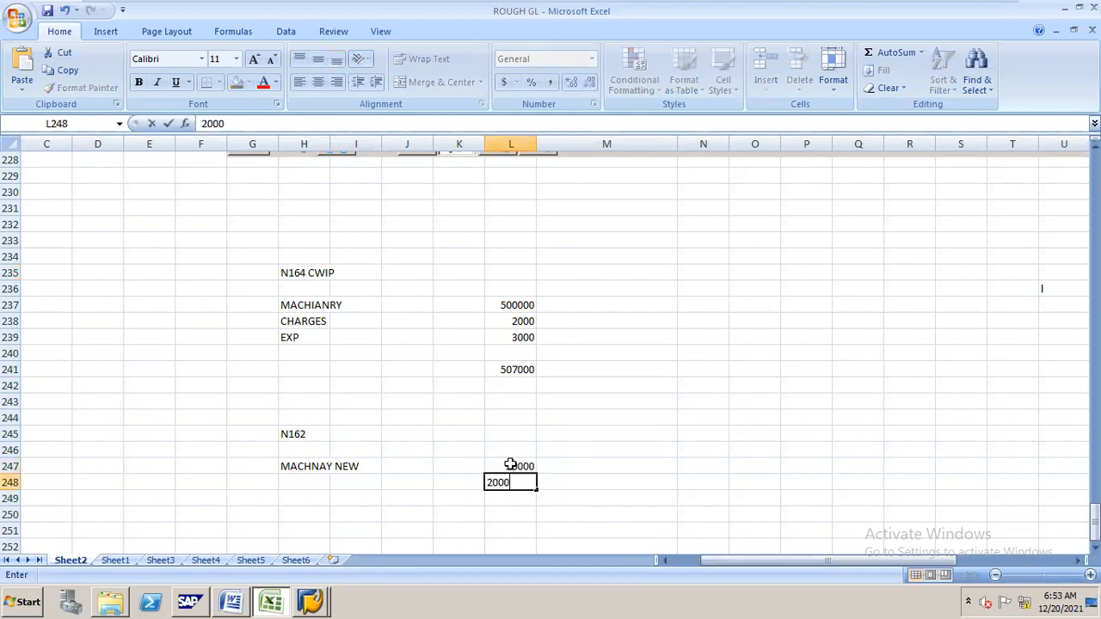
pyautogui.press('Return')
pyautogui.write('3000')
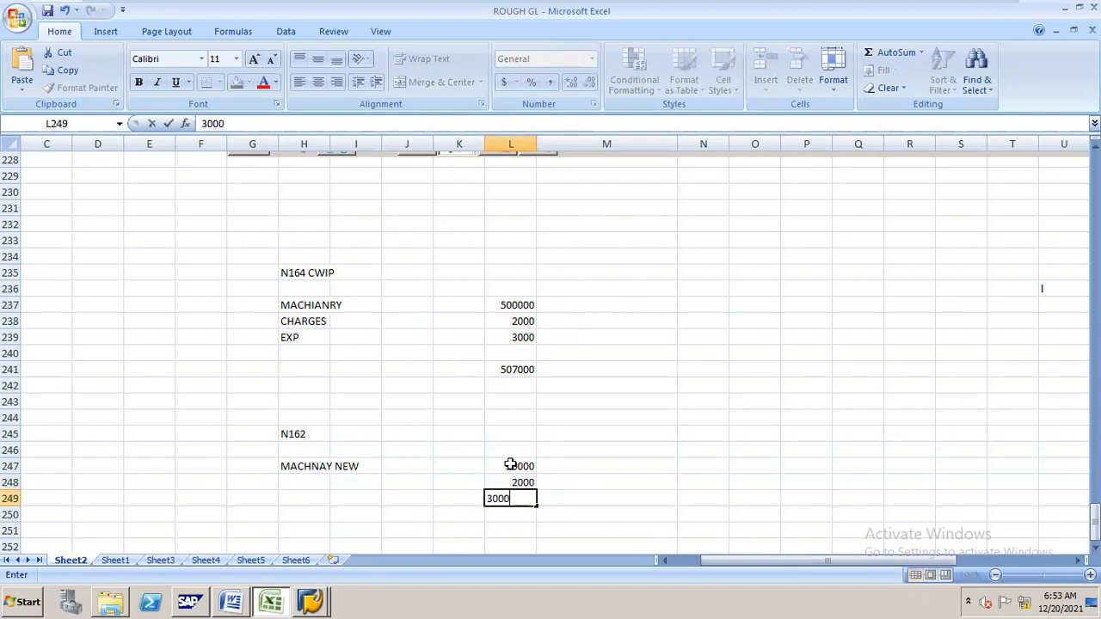
pyautogui.press('Return')
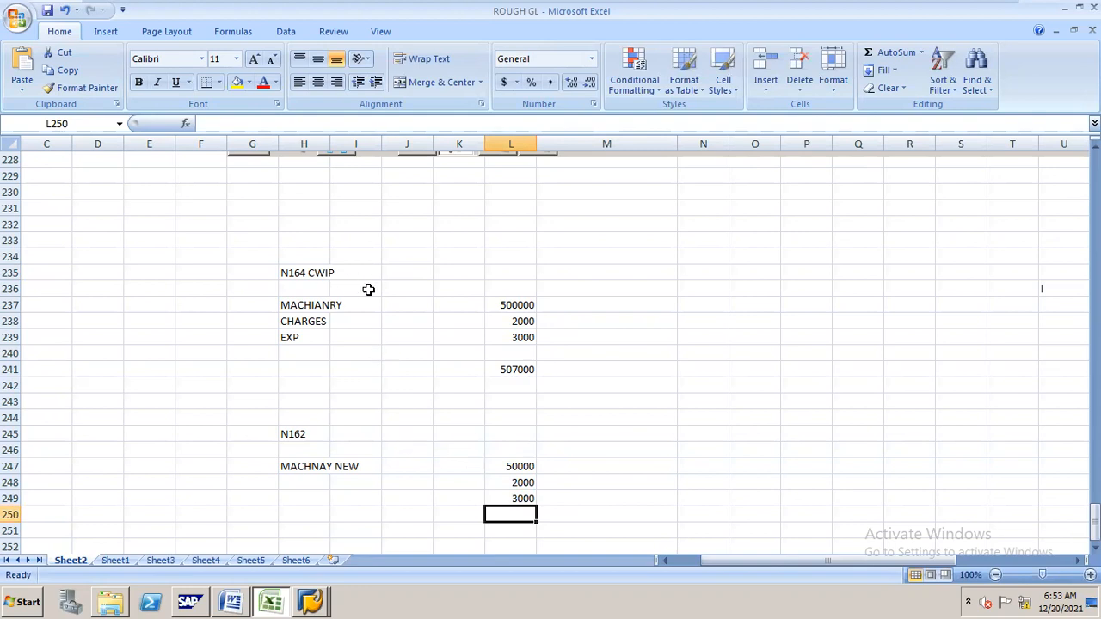
pyautogui.moveTo(281, 259); pyautogui.dragTo(534, 509)
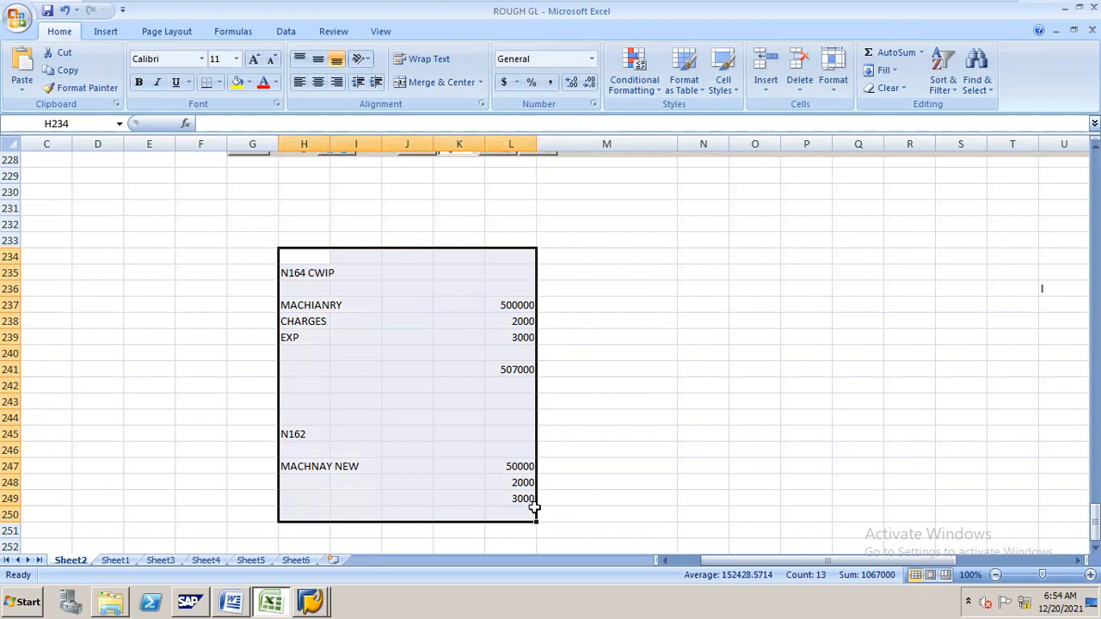
pyautogui.click(647, 473)
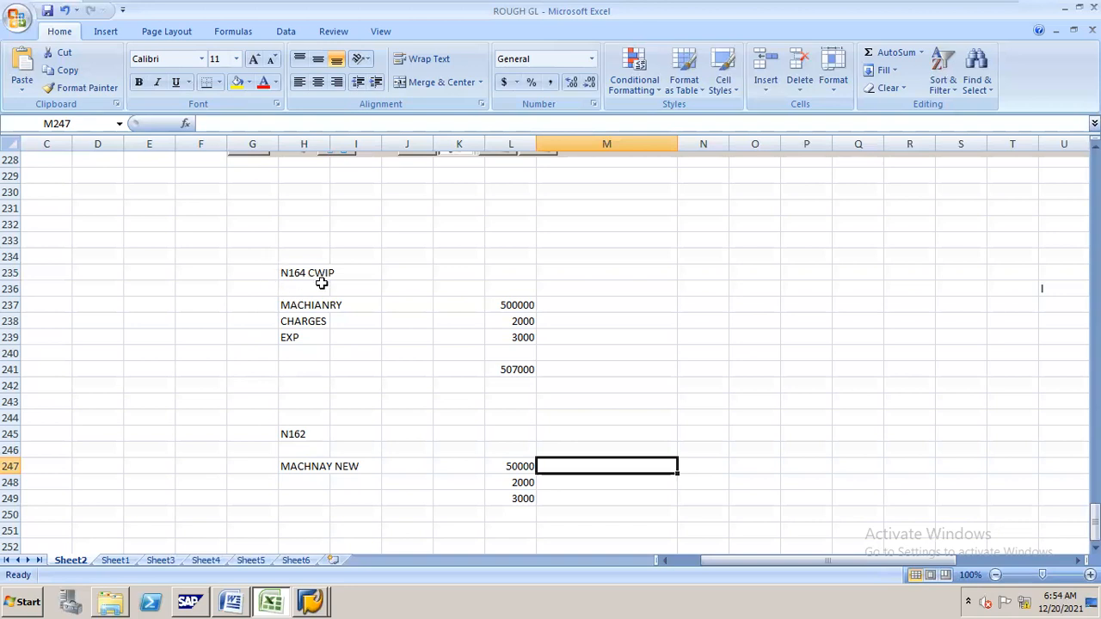
# Switch to SAP, save asset class N164 with line item settlement, and go back to the overview of added entries
pyautogui.hotkey('alt', 'Tab')
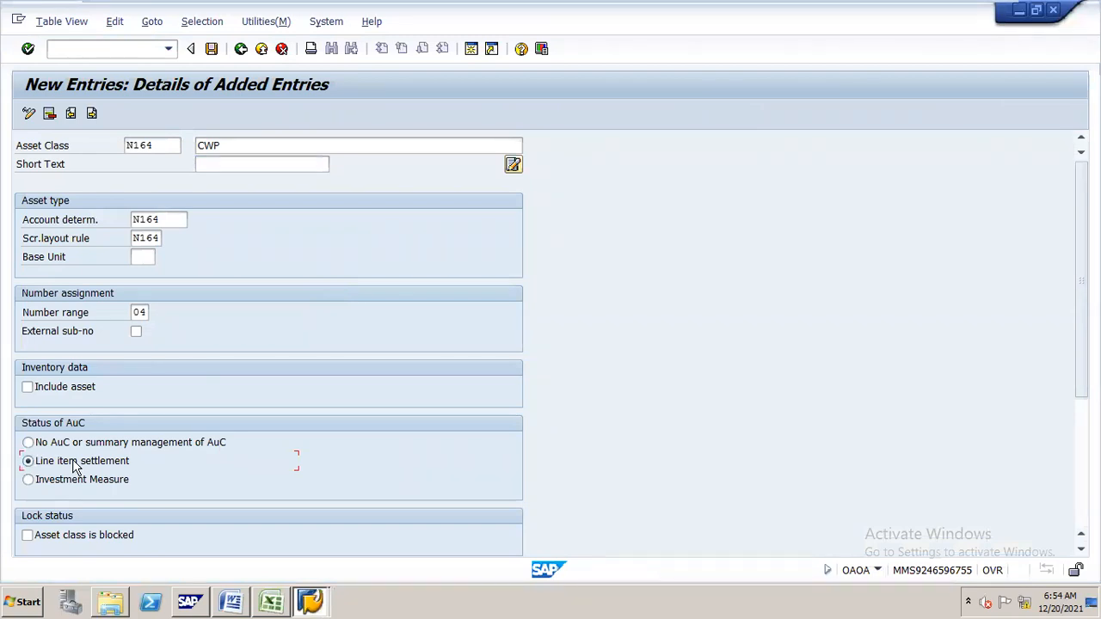
pyautogui.click(211, 49)
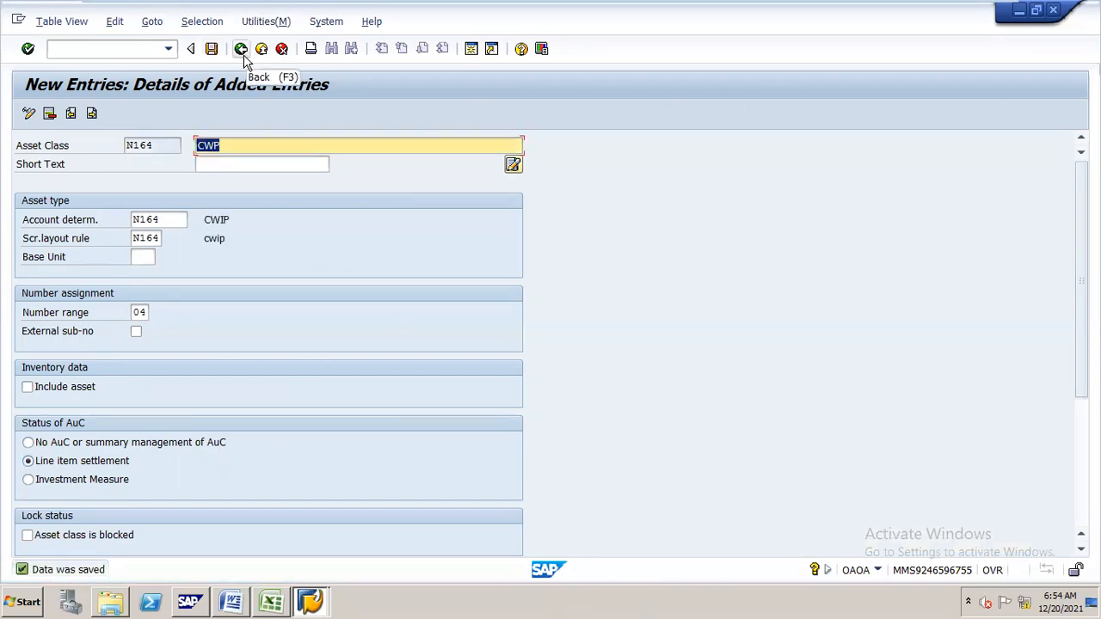
pyautogui.click(243, 52)
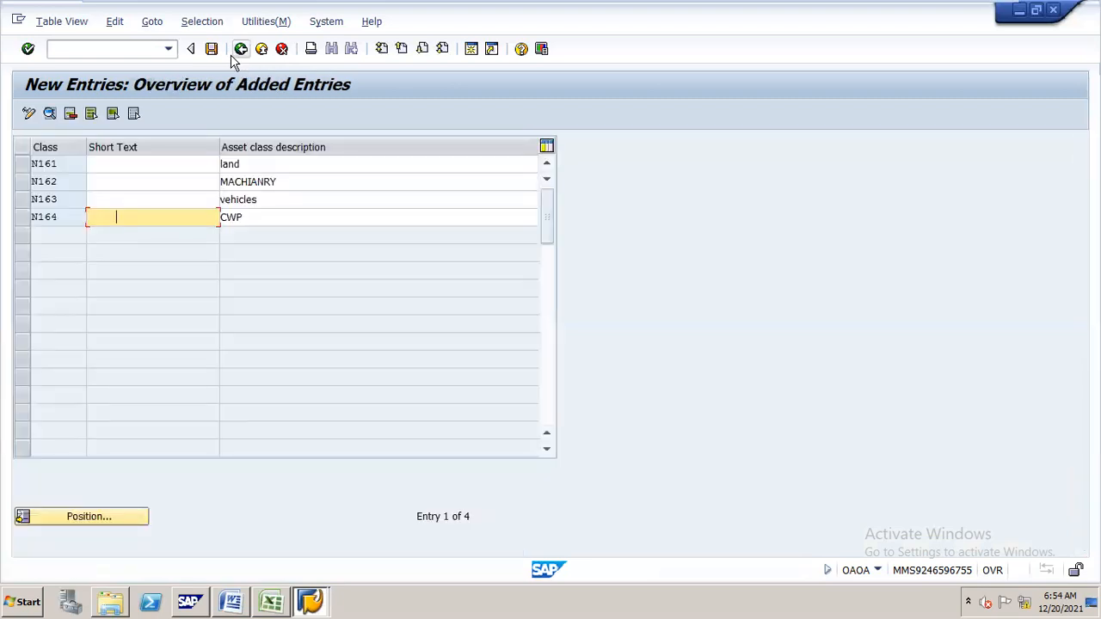
pyautogui.click(211, 50)
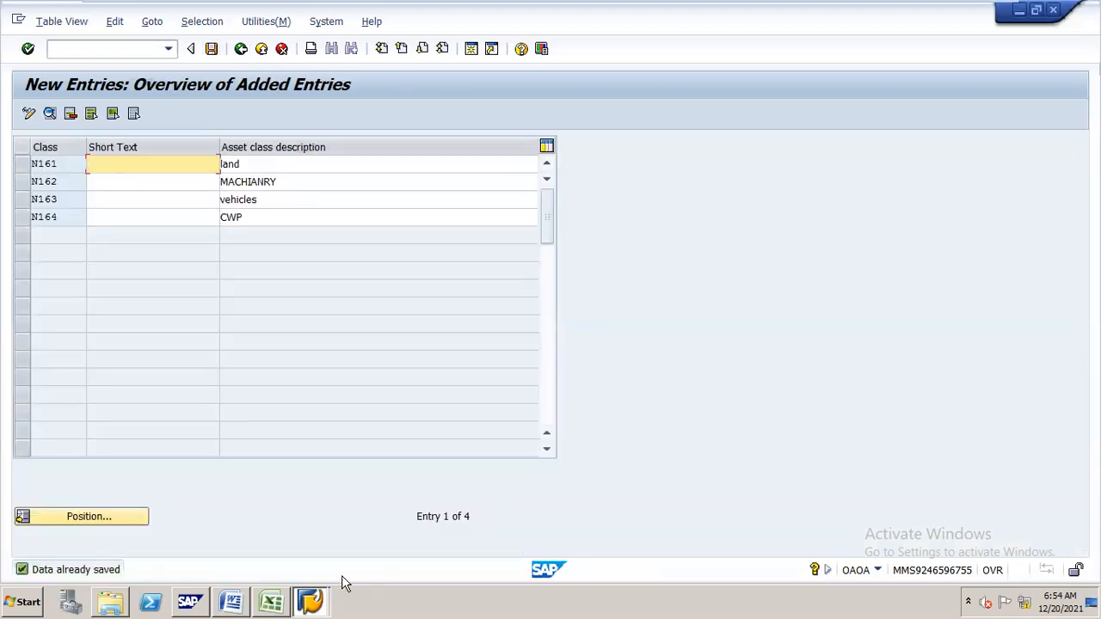
# Open the ASSET ACCOUNTING Word document full screen and find Step7, Define Screen Layout for Asset Master Data
pyautogui.click(279, 583)
pyautogui.click(280, 583)
pyautogui.click(272, 583)
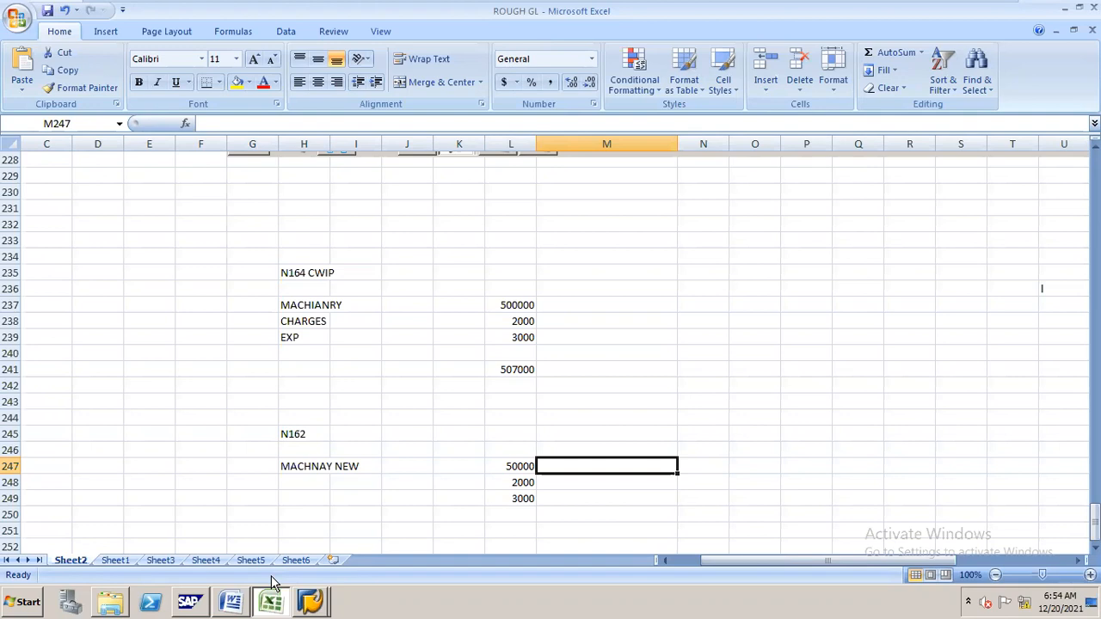
pyautogui.click(230, 594)
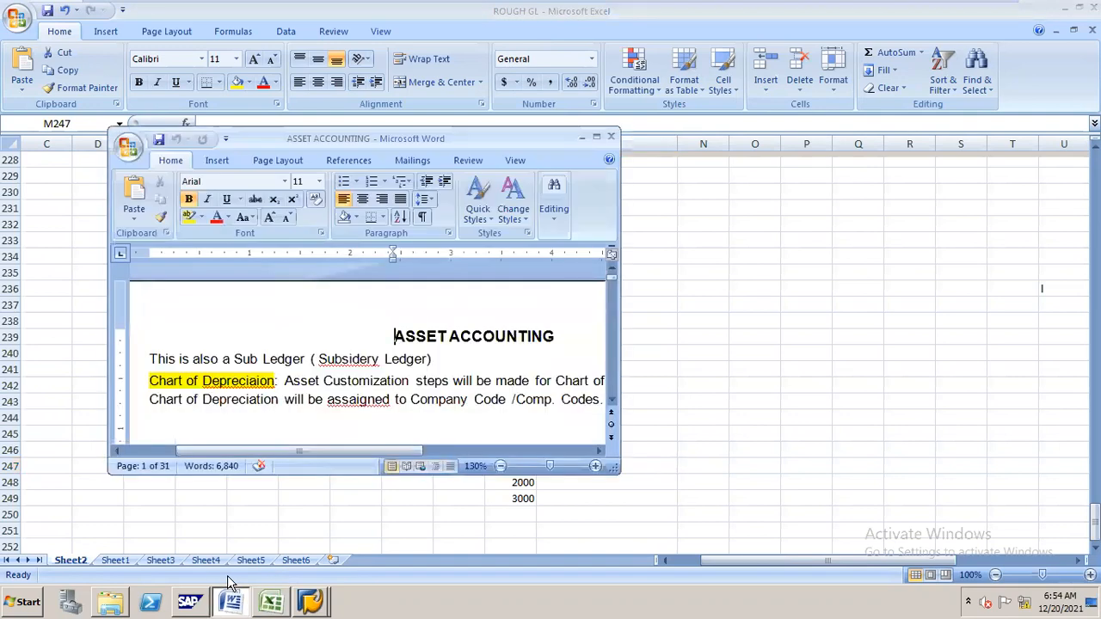
pyautogui.click(598, 139)
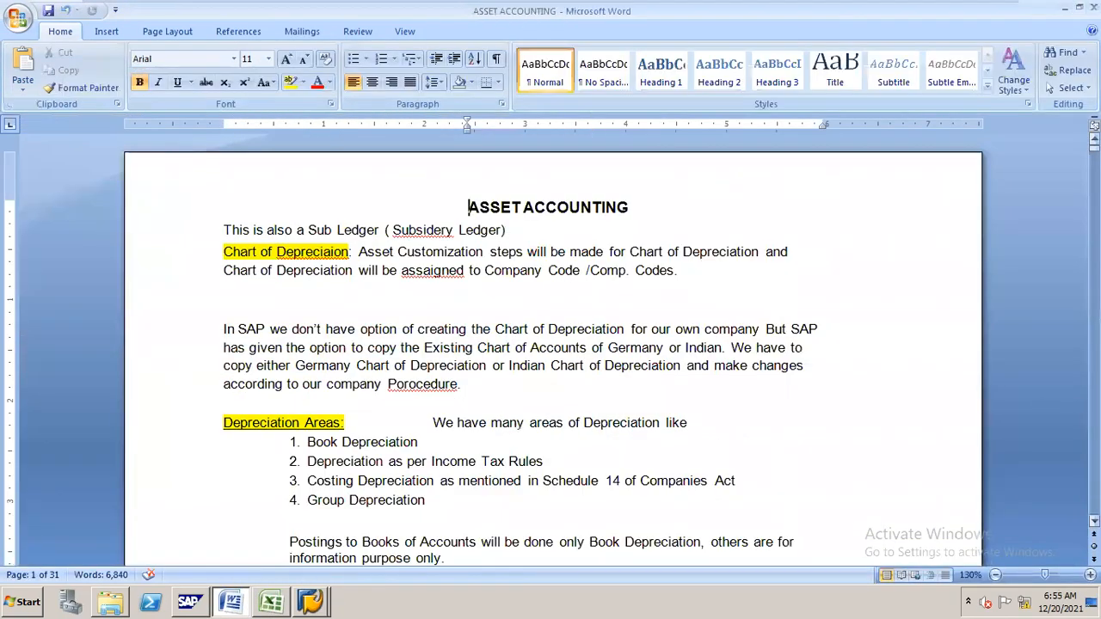
pyautogui.moveTo(1094, 147); pyautogui.dragTo(1094, 234)
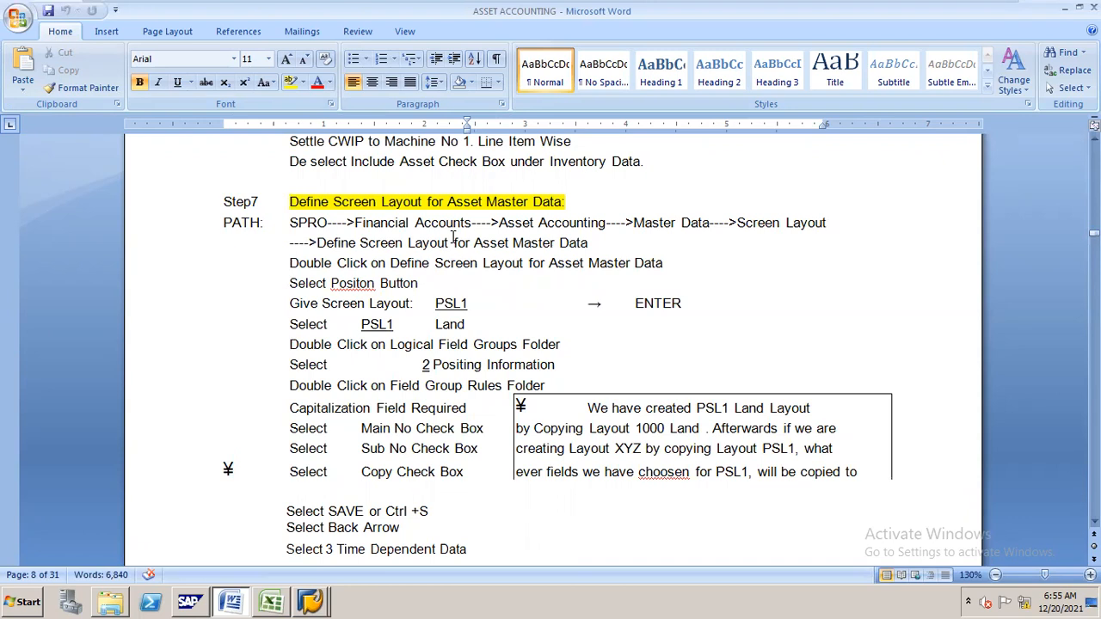
pyautogui.hotkey('alt', 'Tab')
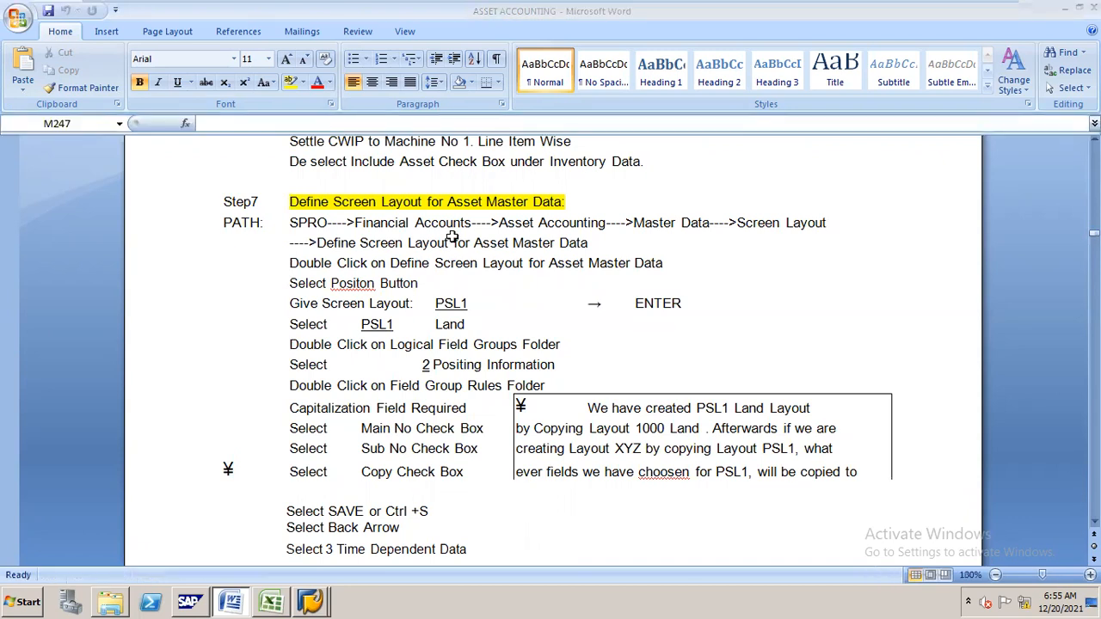
pyautogui.hotkey('alt', 'Tab')
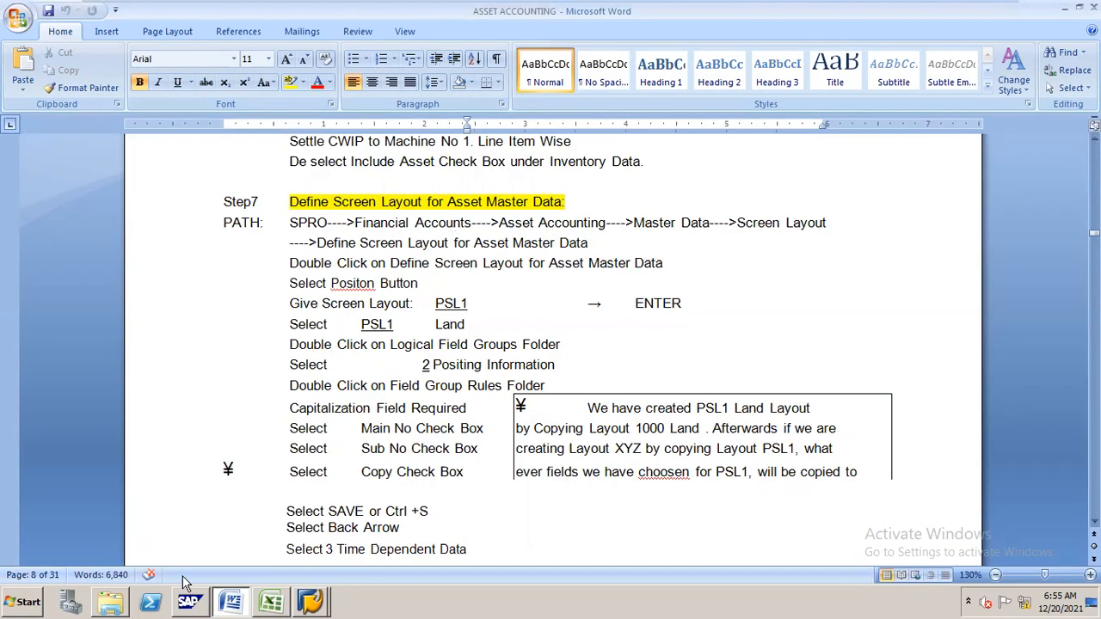
# Switch to SAP, leave the asset class entries for the implementation guide, and collapse the Asset Classes node
pyautogui.moveTo(312, 600)
pyautogui.click(327, 562)
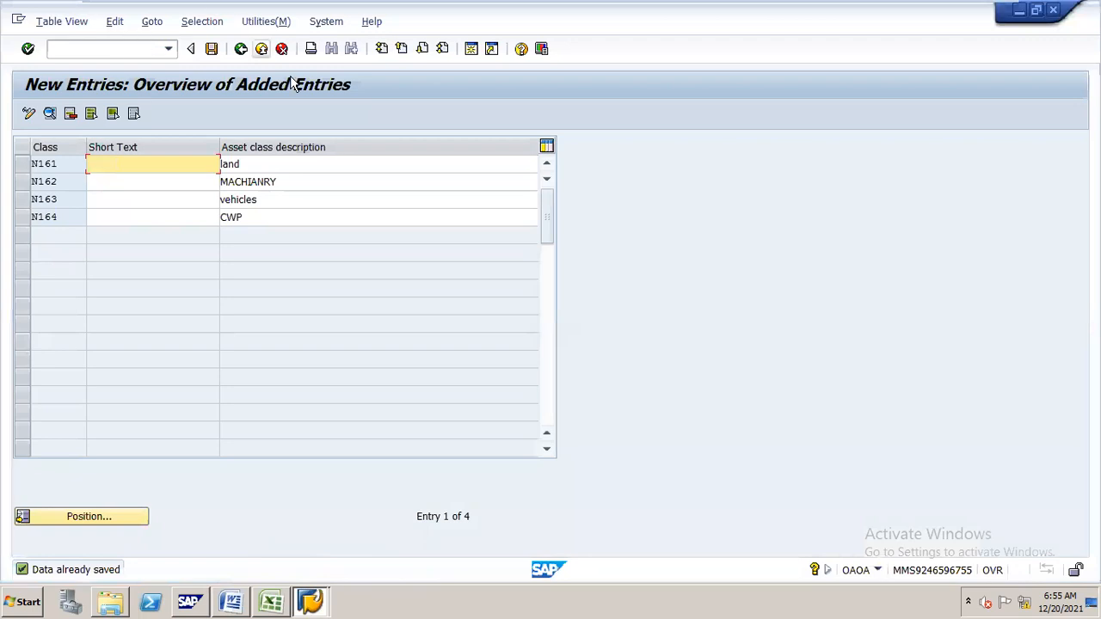
pyautogui.click(241, 49)
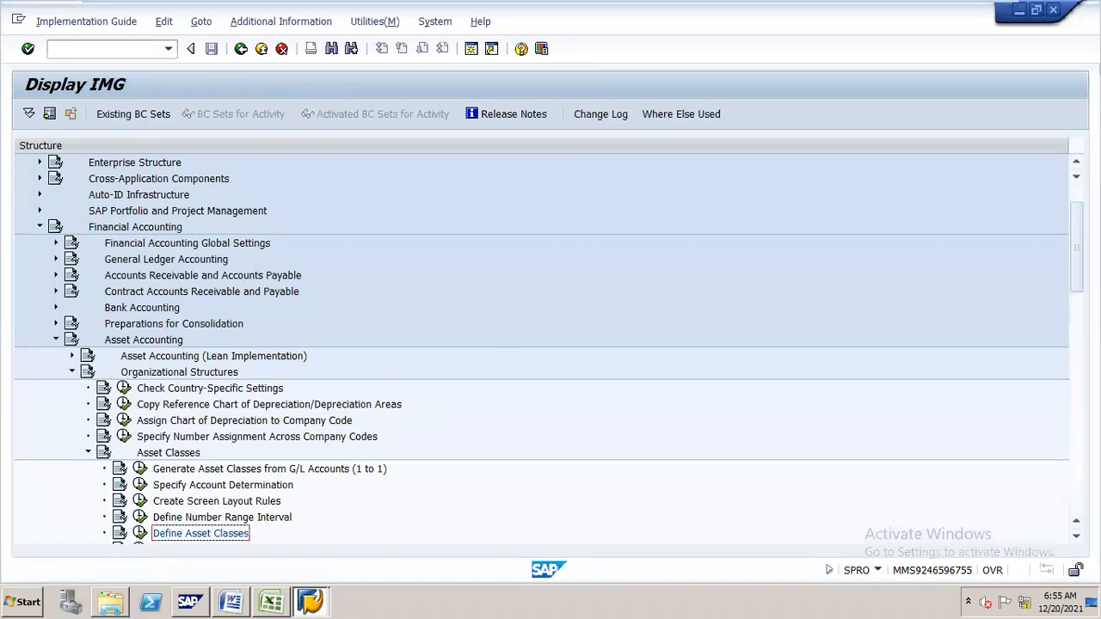
pyautogui.moveTo(1077, 247); pyautogui.dragTo(1076, 280)
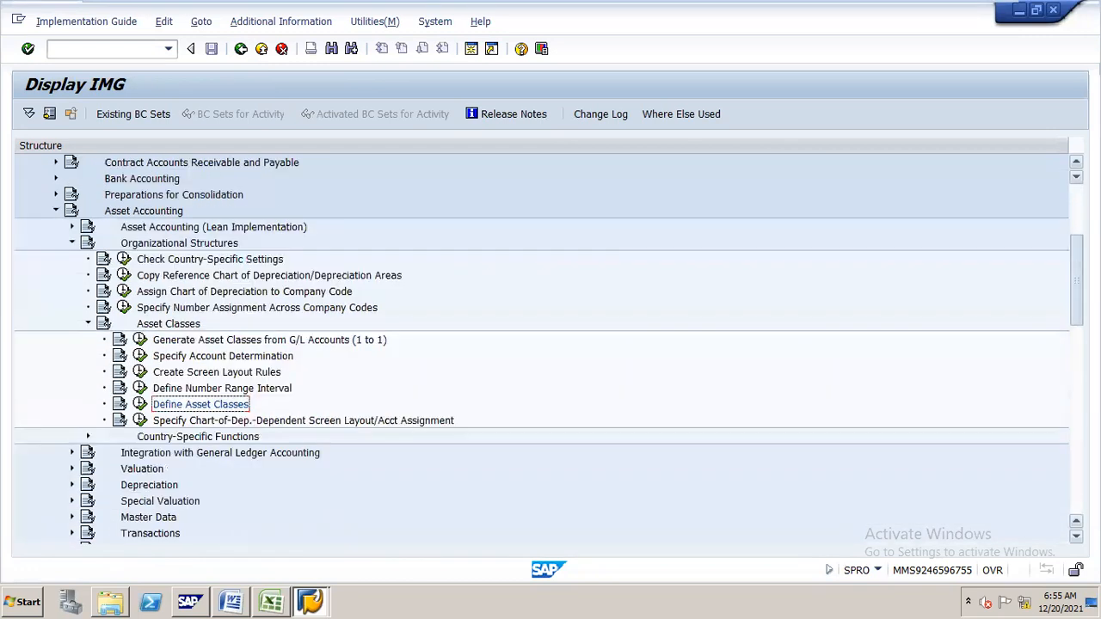
pyautogui.doubleClick(194, 326)
# Expand Master Data and its Screen Layout node under Asset Accounting, reaching Define Screen Layout for Asset Master Data
pyautogui.press('Down')
pyautogui.press('Down')
pyautogui.press('Down')
pyautogui.press('Down')
pyautogui.press('Down')
pyautogui.press('Down')
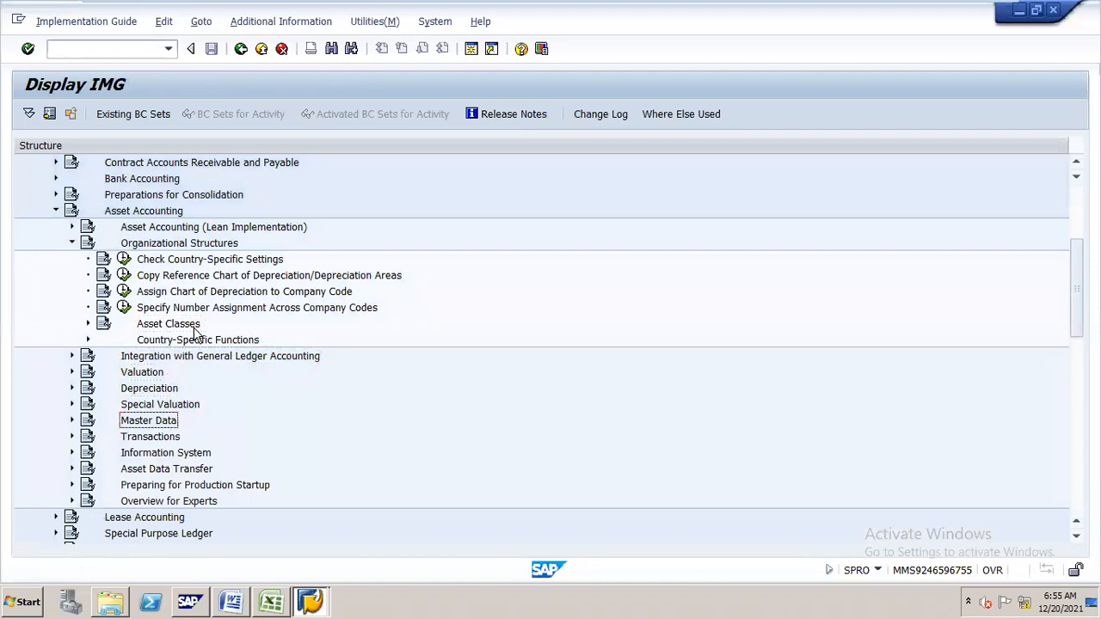
pyautogui.press('Right')
pyautogui.press('Down')
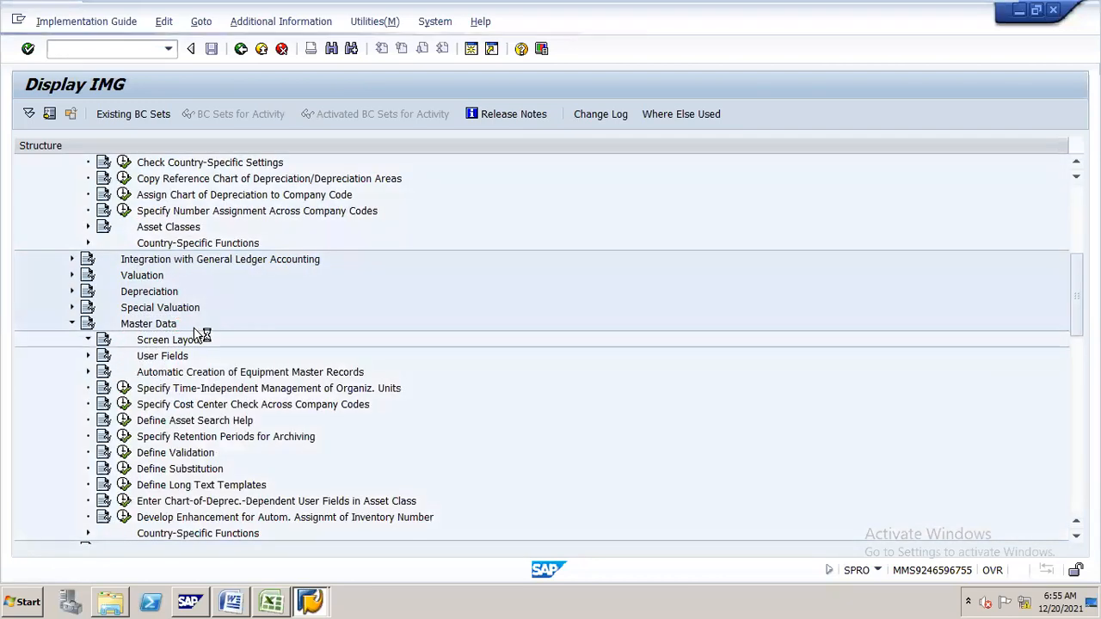
pyautogui.press('Right')
pyautogui.press('Down')
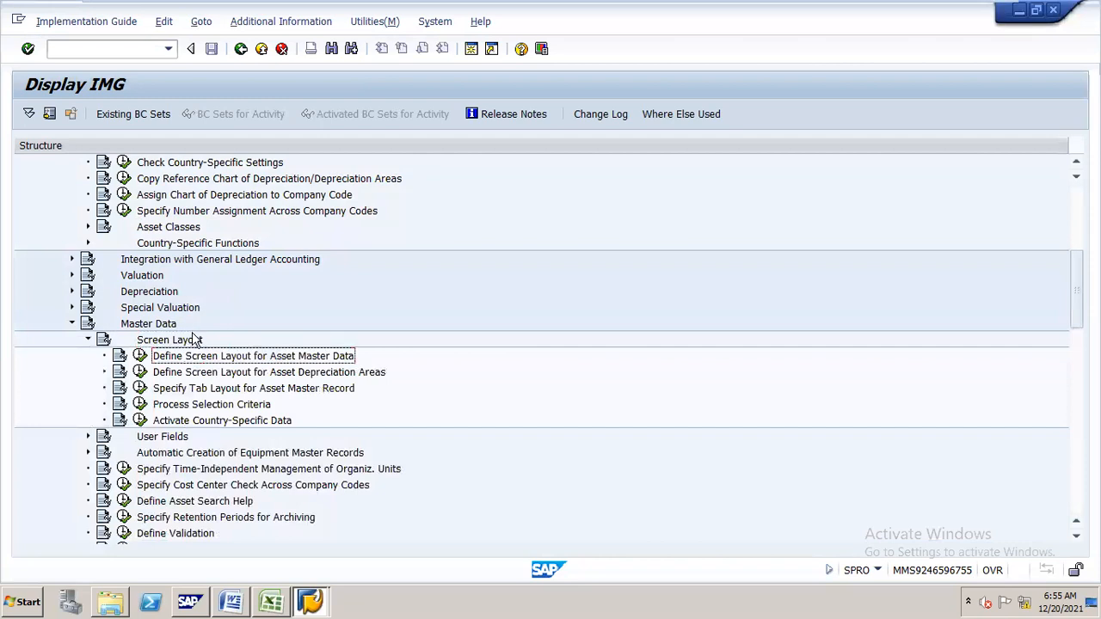
# Execute Define Screen Layout for Asset Master Data and choose the activity of the same name to open the screen layout overview
pyautogui.click(141, 356)
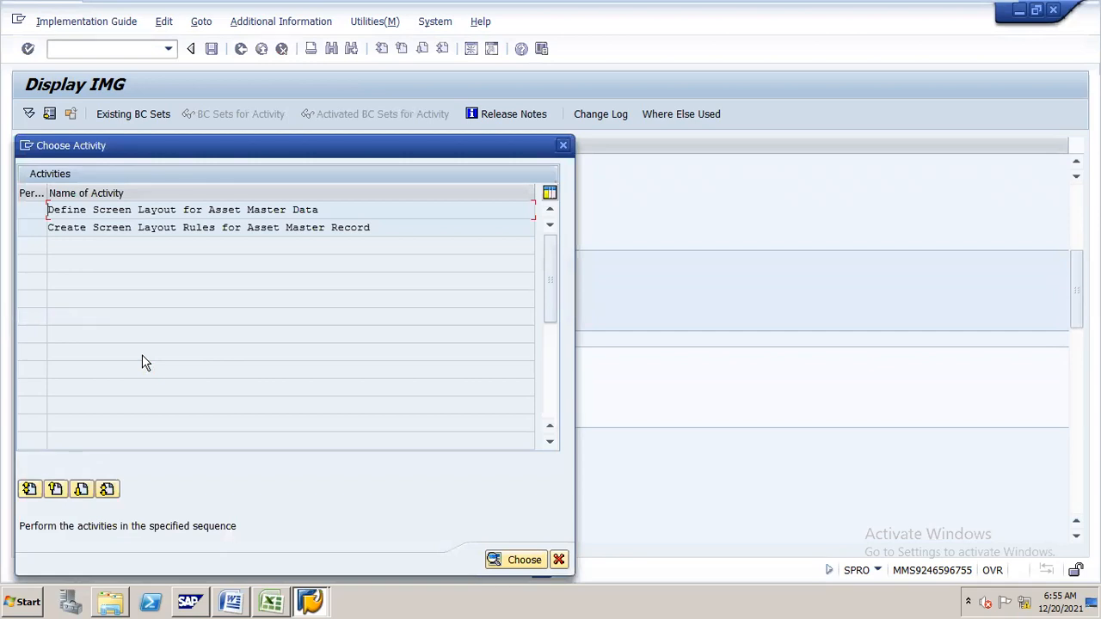
pyautogui.moveTo(238, 146); pyautogui.dragTo(420, 129)
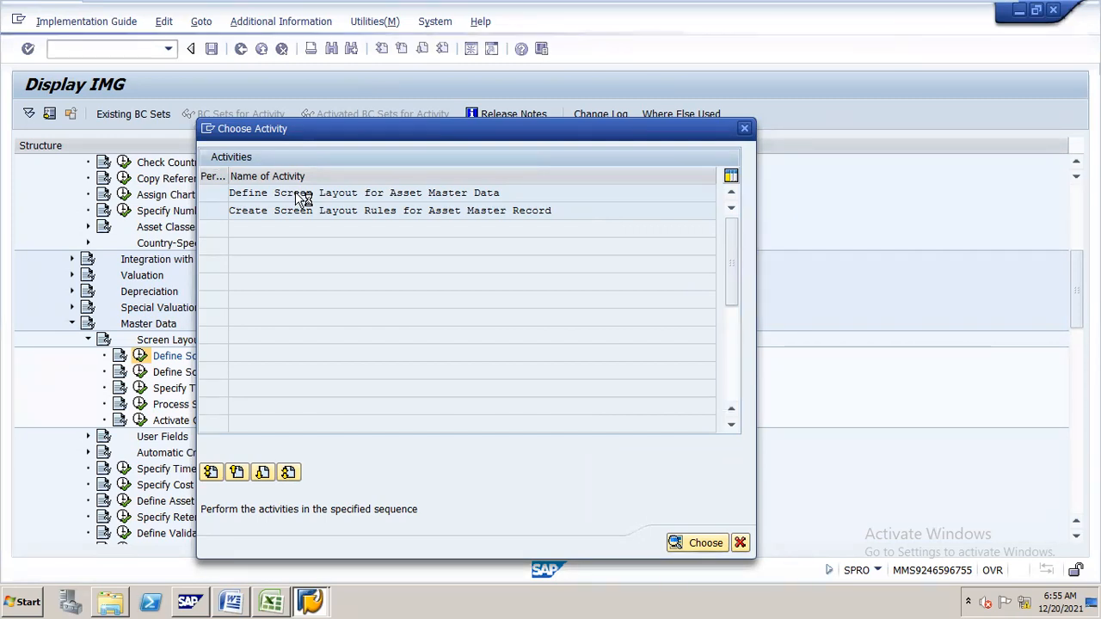
pyautogui.click(313, 590)
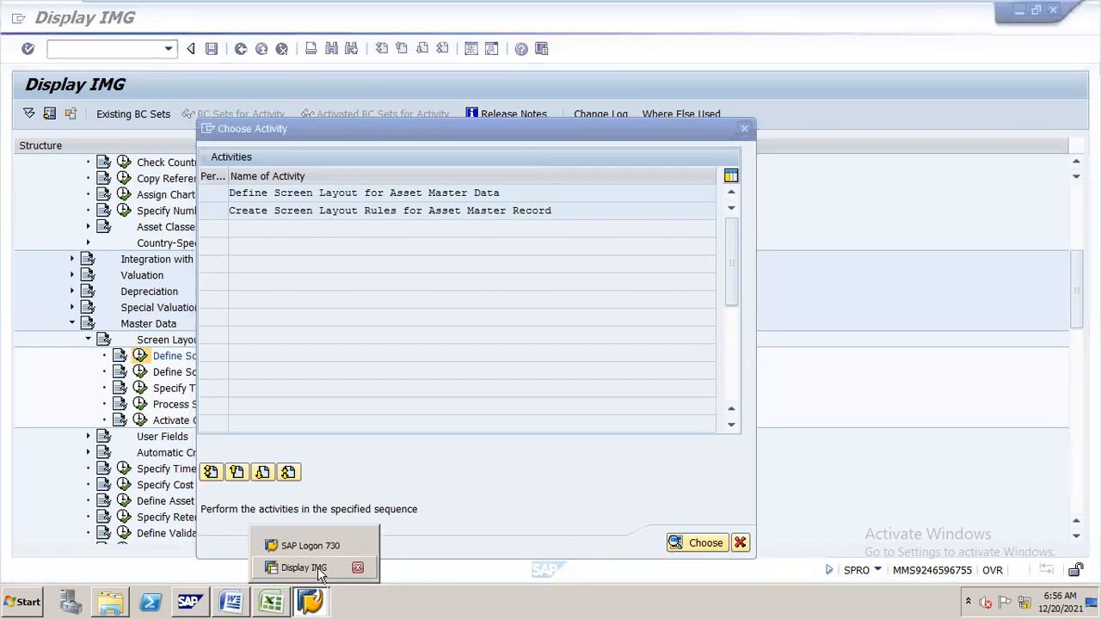
pyautogui.click(316, 568)
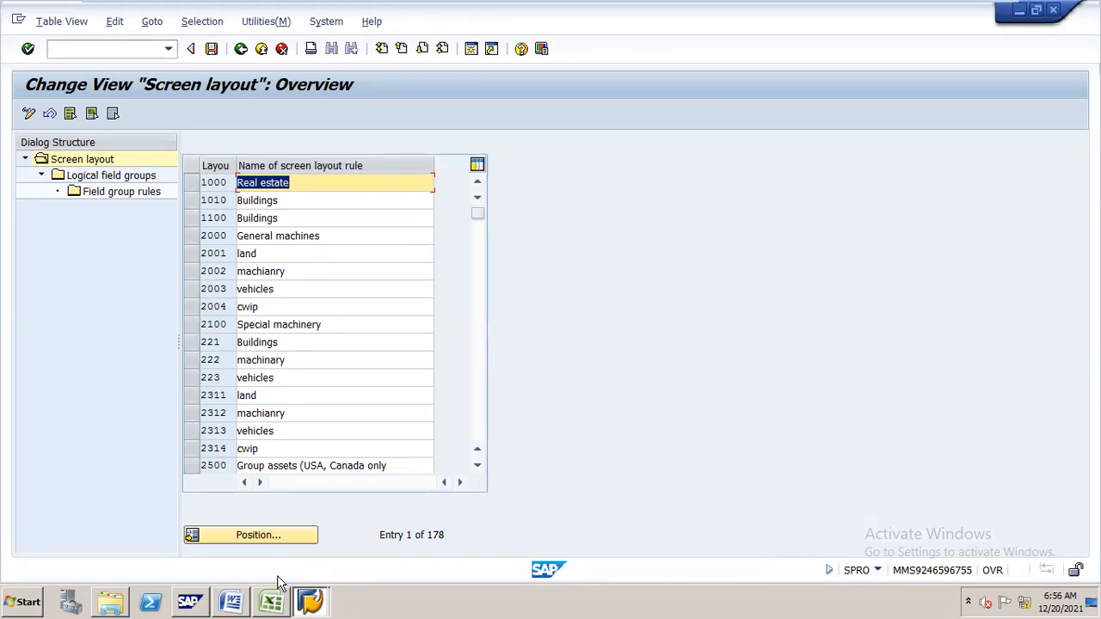
# Look through the ROUGH GL workbook and the ASSET ACCOUNTING document to find the Time-dependent screenshot of the Change Asset master data
pyautogui.click(269, 599)
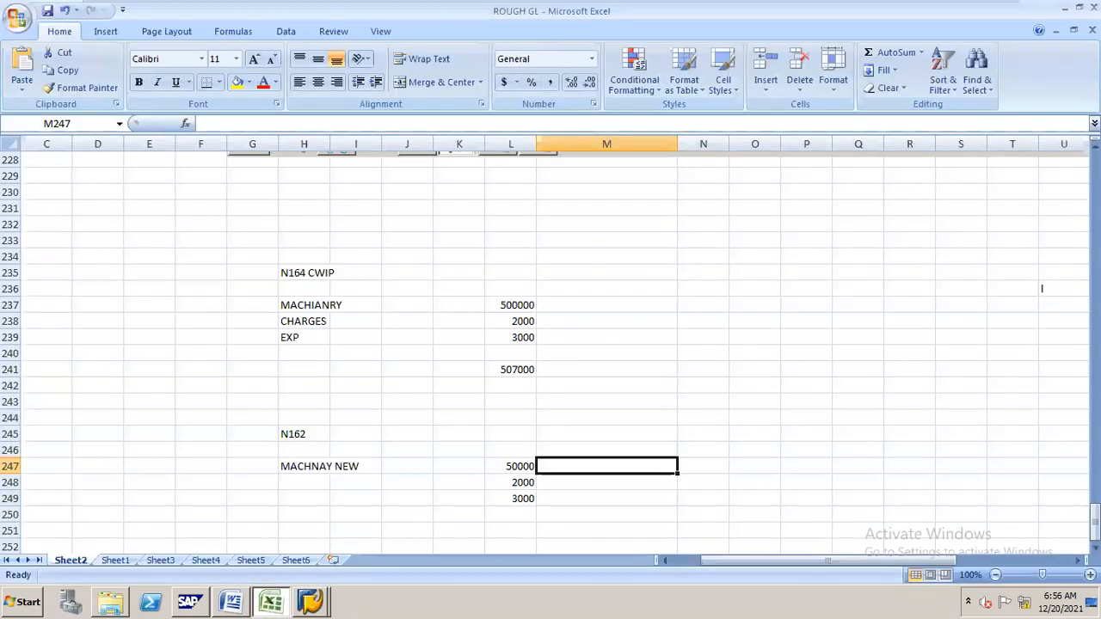
pyautogui.moveTo(1095, 516); pyautogui.dragTo(1095, 370)
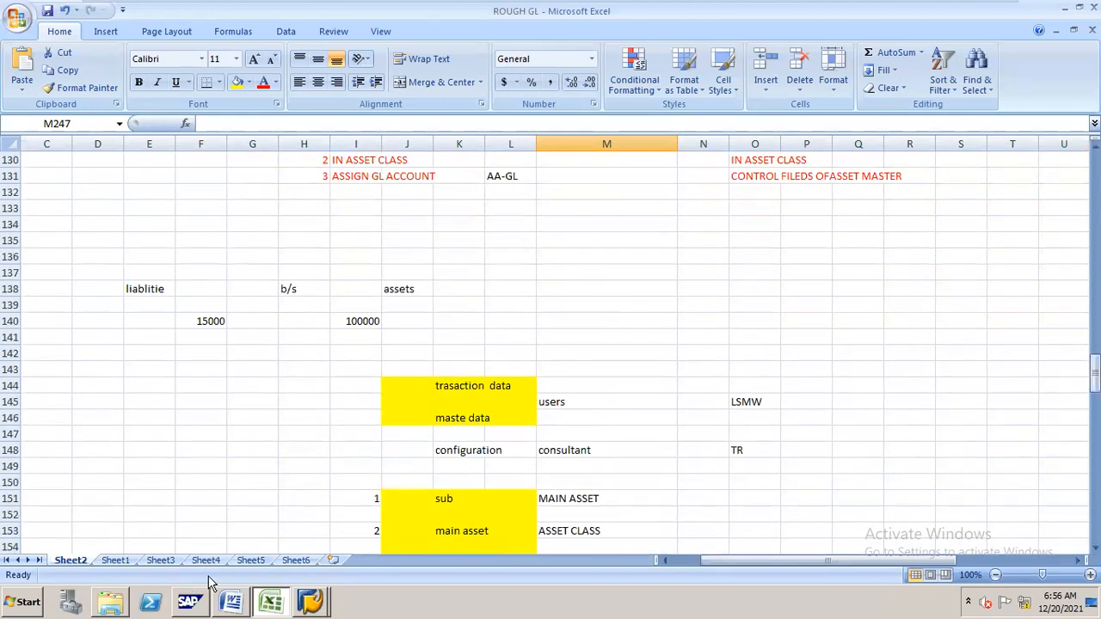
pyautogui.click(230, 601)
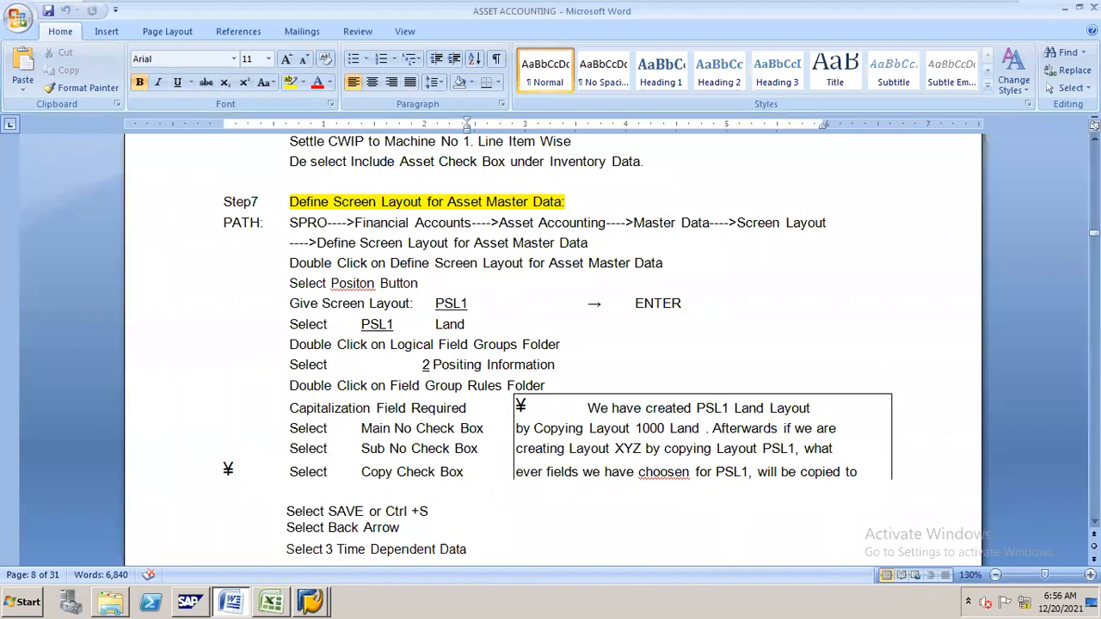
pyautogui.moveTo(1094, 234); pyautogui.dragTo(1094, 259)
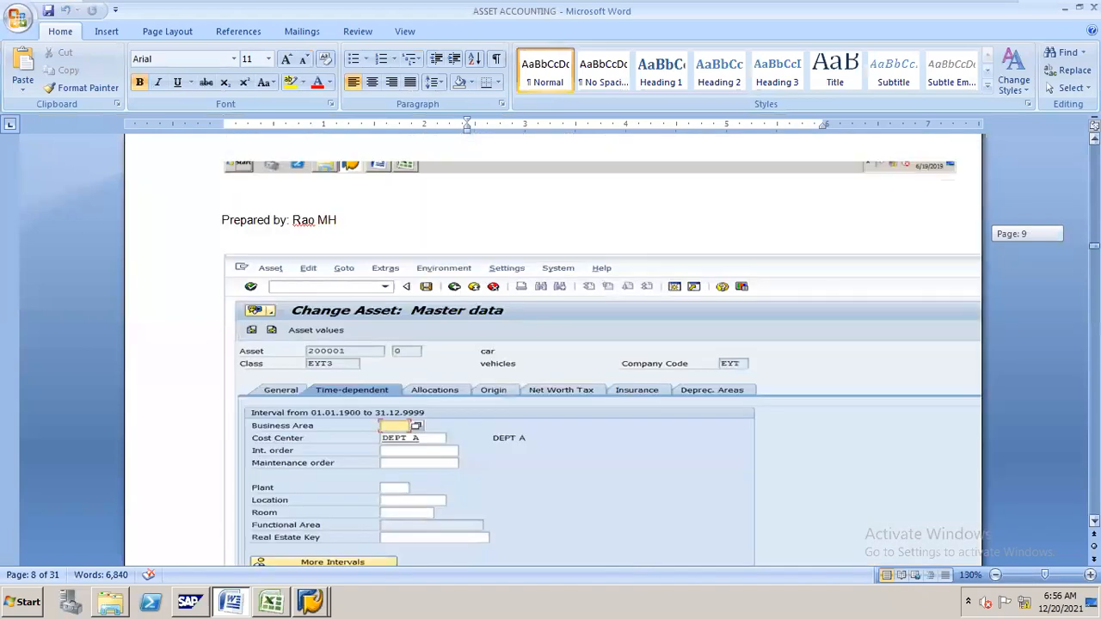
pyautogui.moveTo(1094, 260); pyautogui.dragTo(1094, 260)
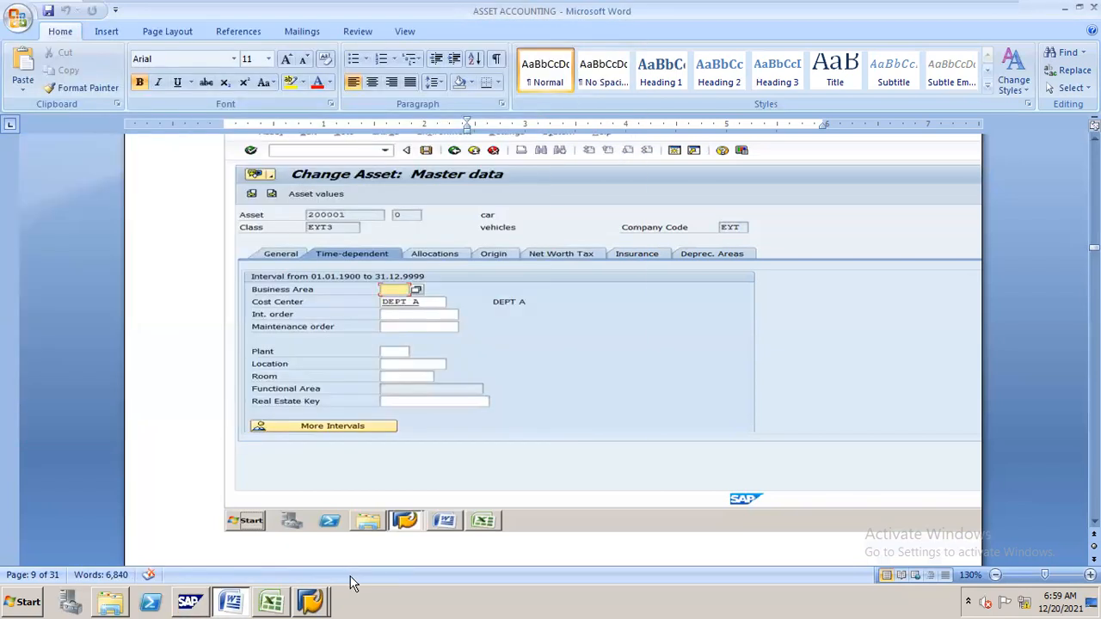
# Switch to the SAP screen layout overview and position the list at screen layout N161
pyautogui.moveTo(312, 597)
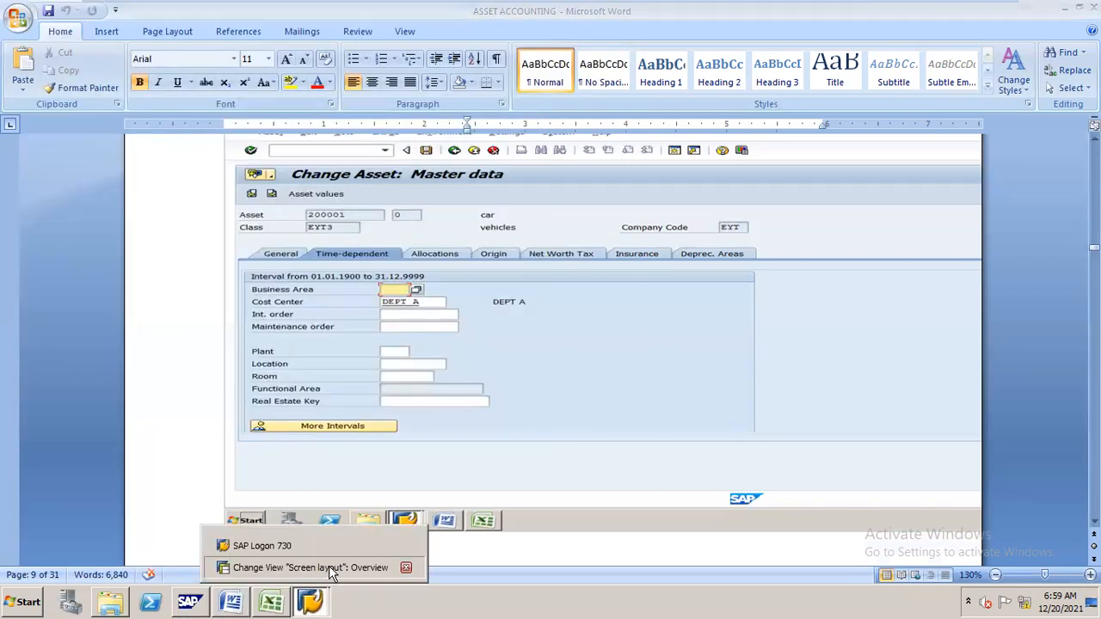
pyautogui.click(332, 571)
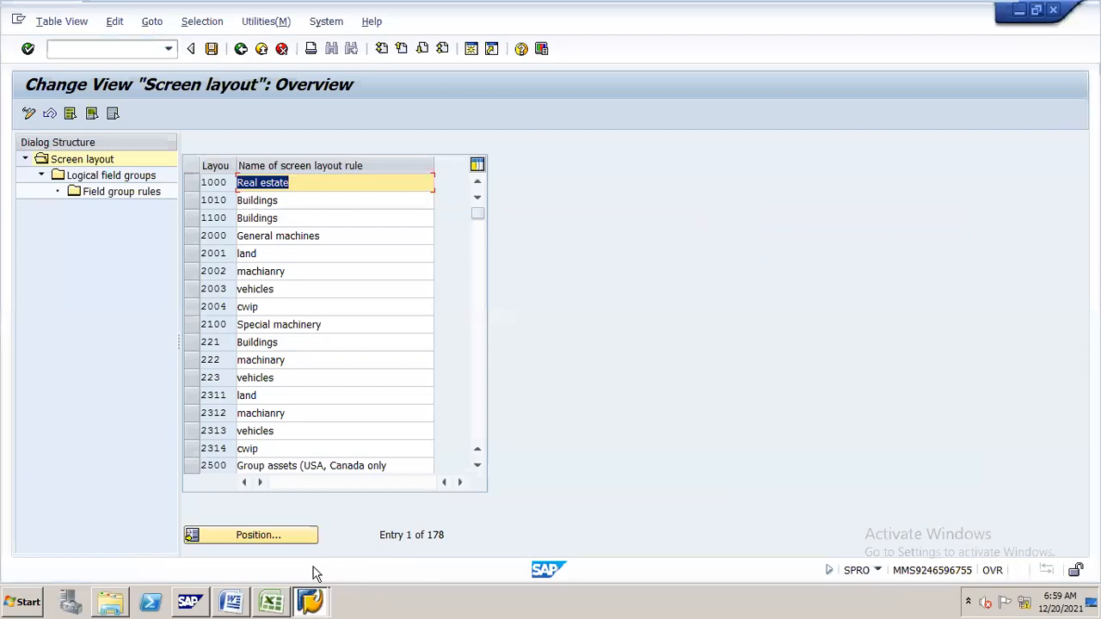
pyautogui.click(264, 542)
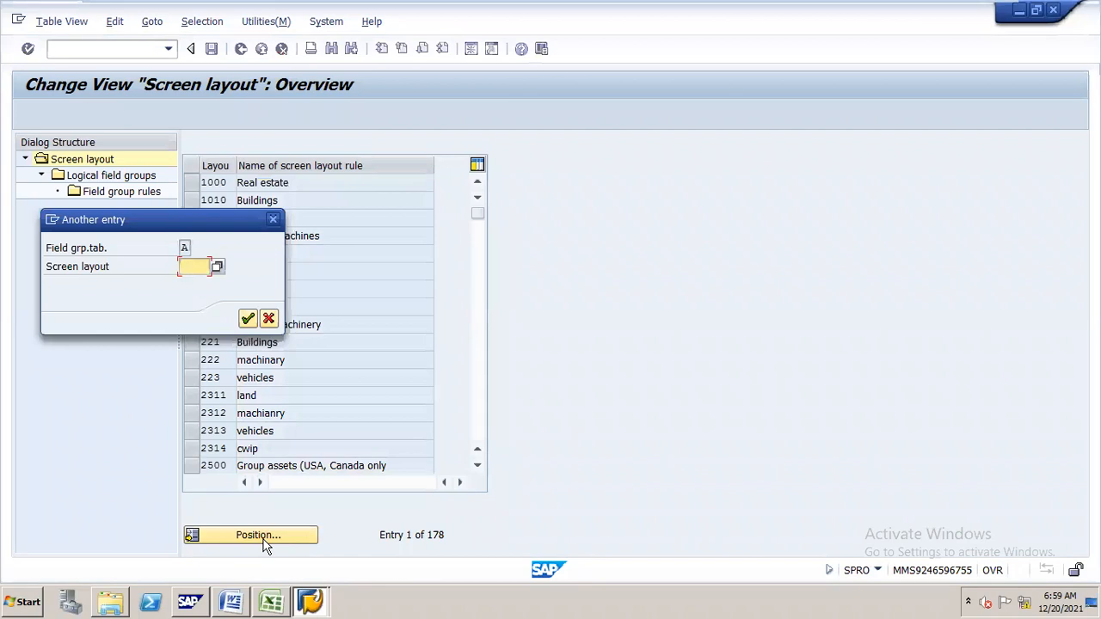
pyautogui.write('N161')
pyautogui.press('Return')
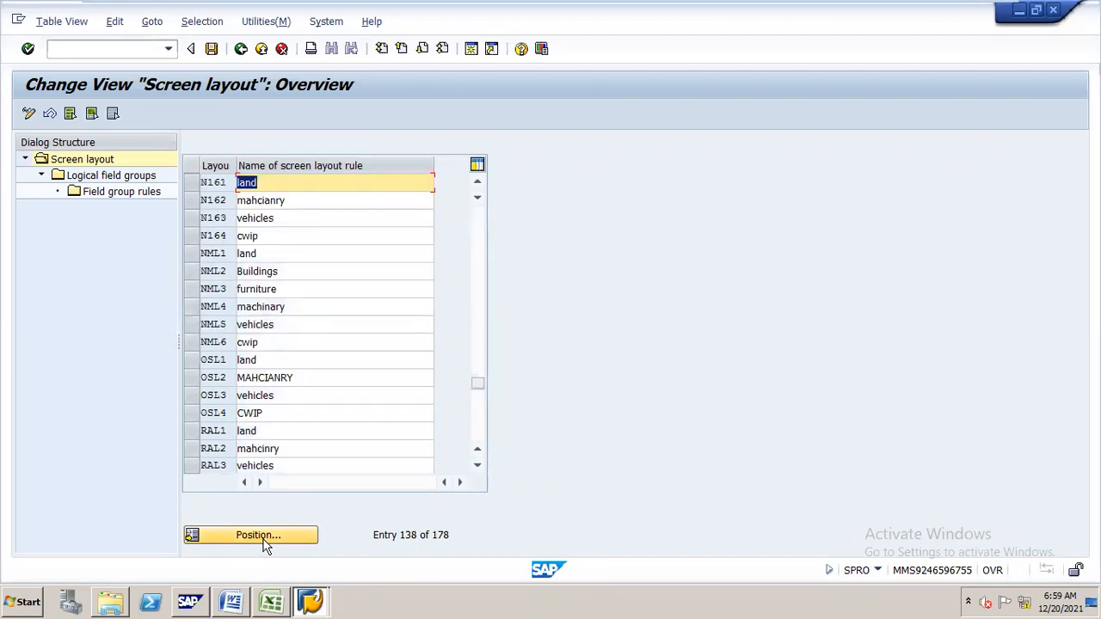
# Open the field group rules of screen layout N161 (land) for logical field group 2, Posting information
pyautogui.click(193, 182)
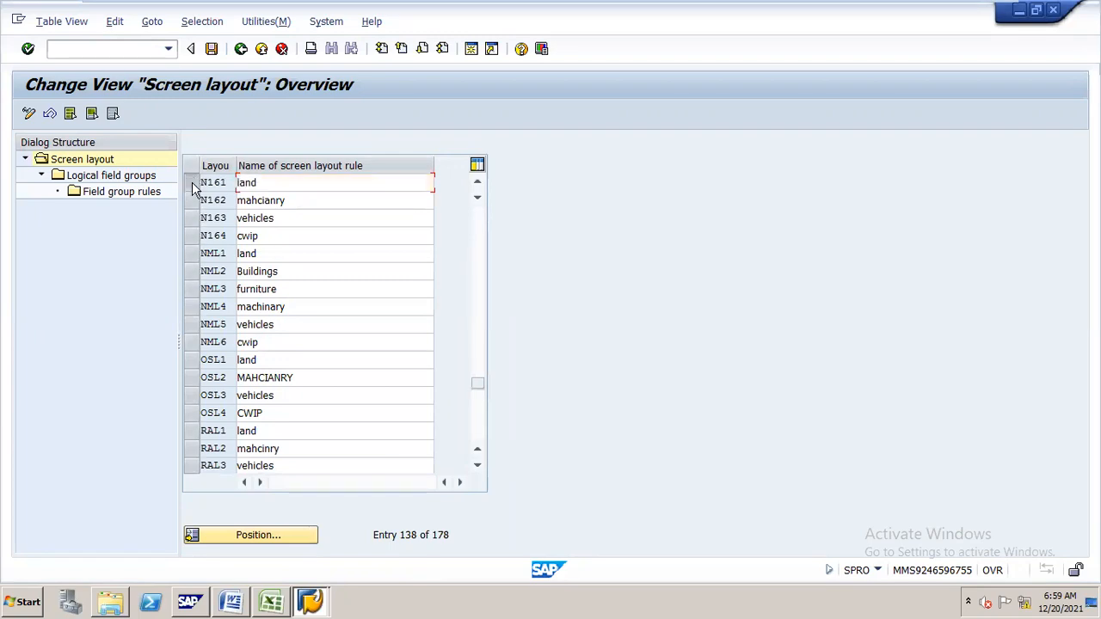
pyautogui.doubleClick(125, 176)
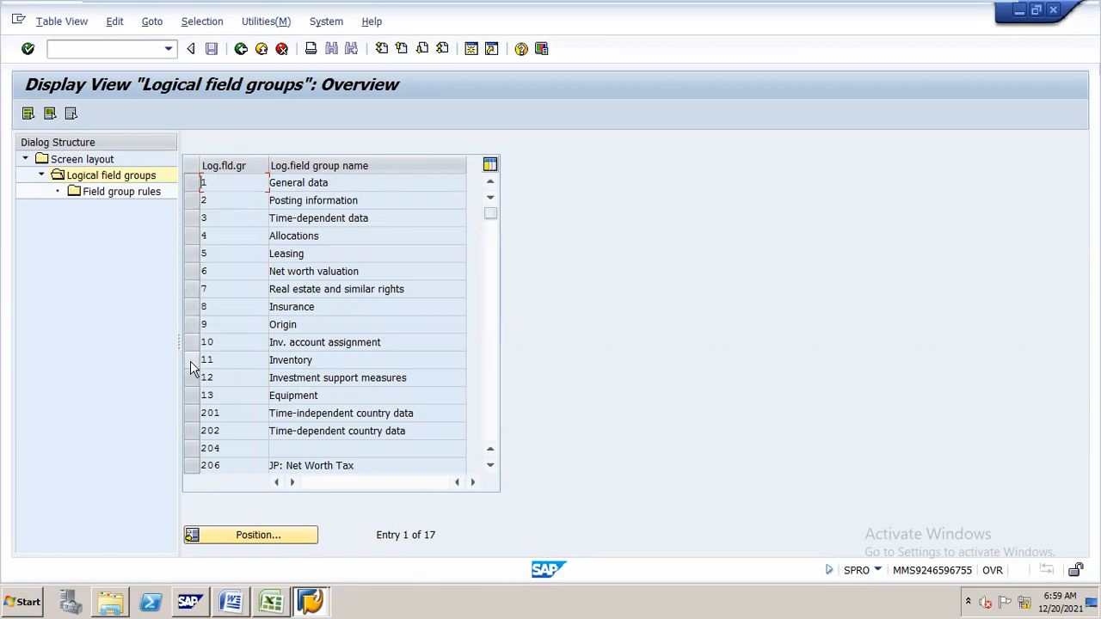
pyautogui.click(193, 205)
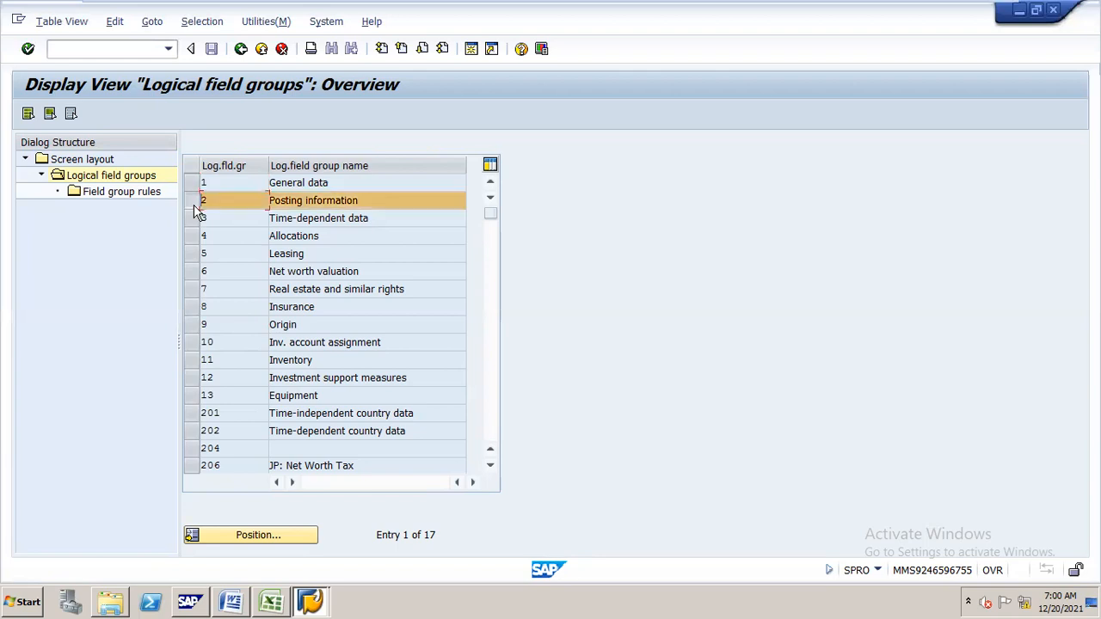
pyautogui.doubleClick(151, 197)
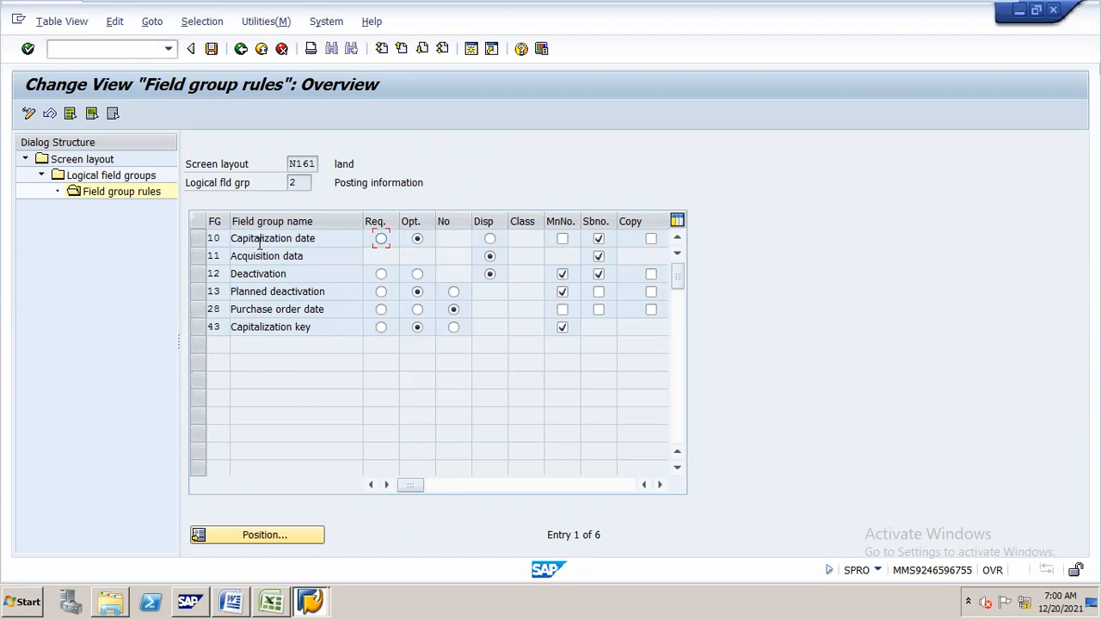
# Set Capitalization date to required and enable its main number and copy options
pyautogui.click(381, 238)
pyautogui.click(381, 238)
pyautogui.click(563, 240)
pyautogui.click(651, 240)
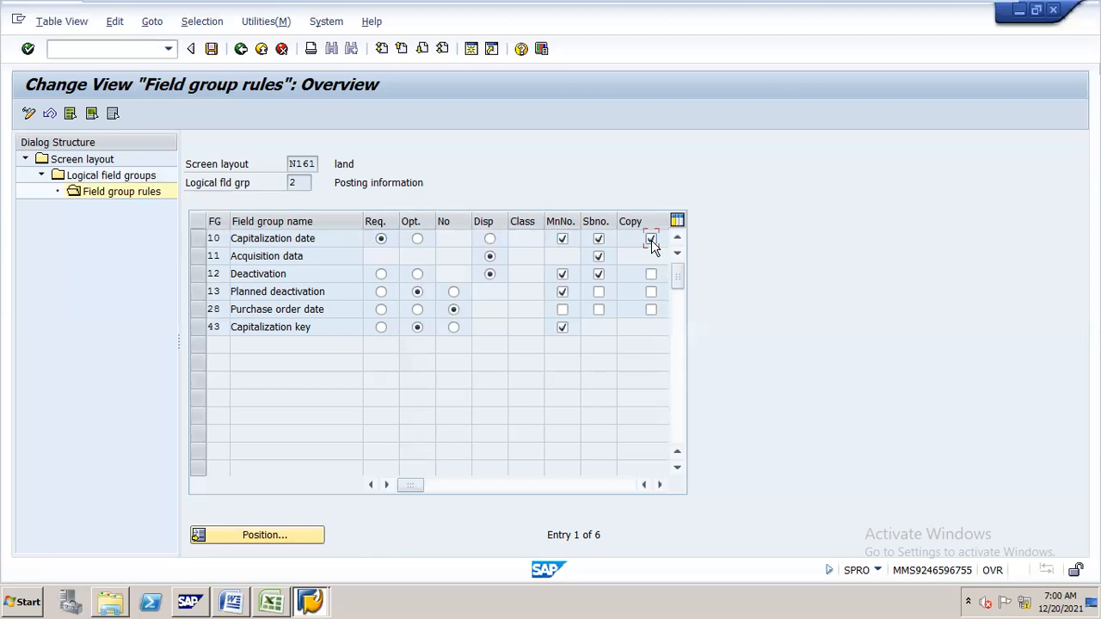
# Switch to the ROUGH GL workbook and enter ASSETMASTER in cell G15, beside the main no and sub no headings
pyautogui.click(271, 597)
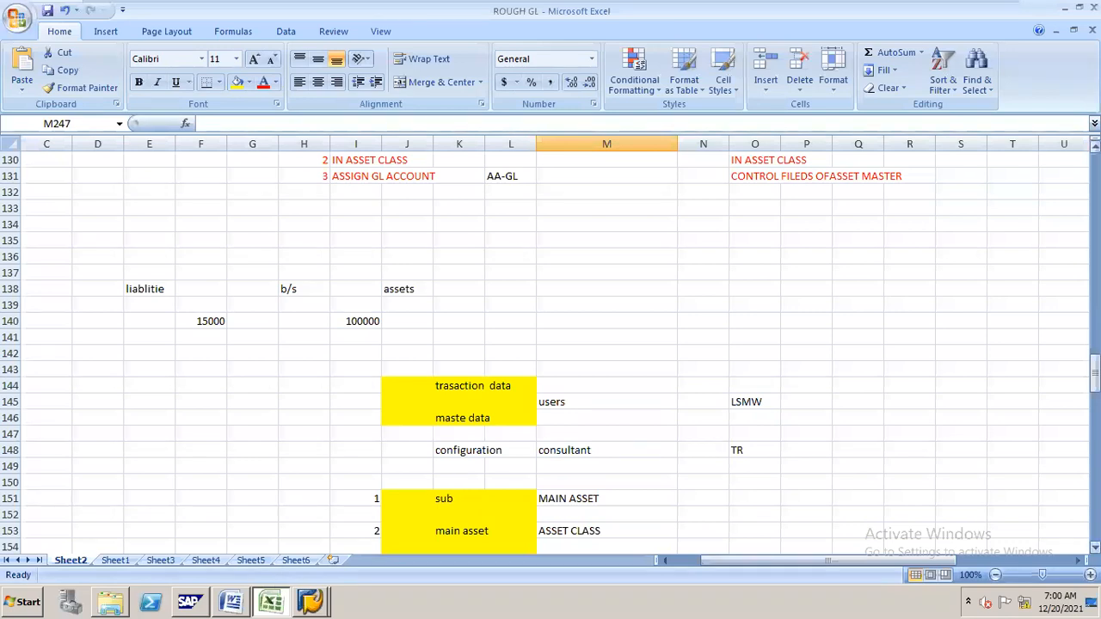
pyautogui.moveTo(1095, 375); pyautogui.dragTo(1095, 176)
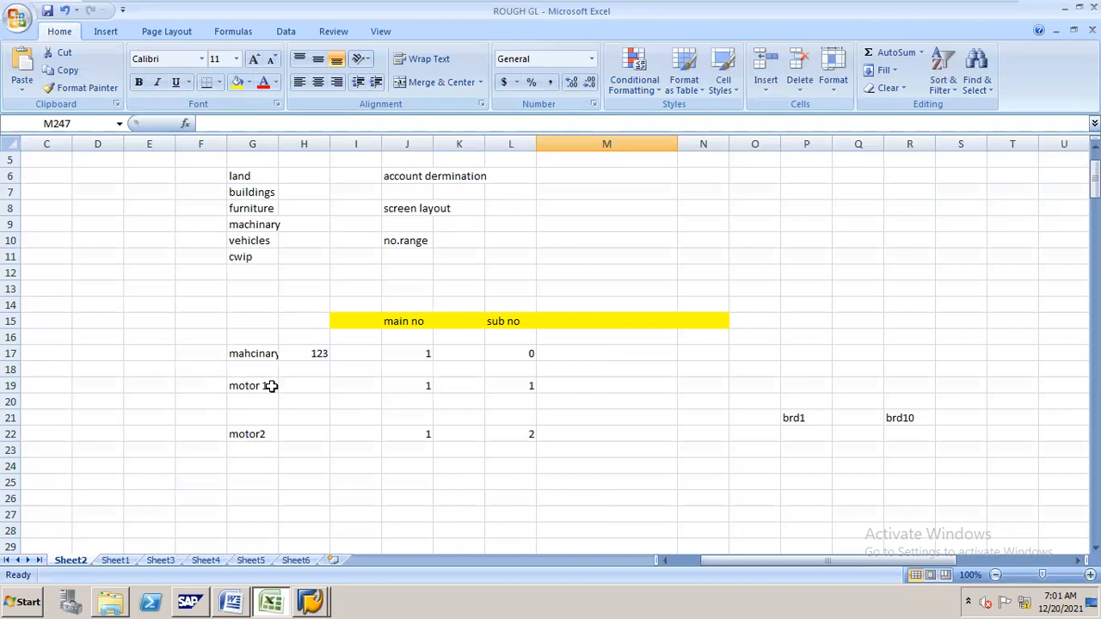
pyautogui.click(258, 320)
pyautogui.write('ASSET')
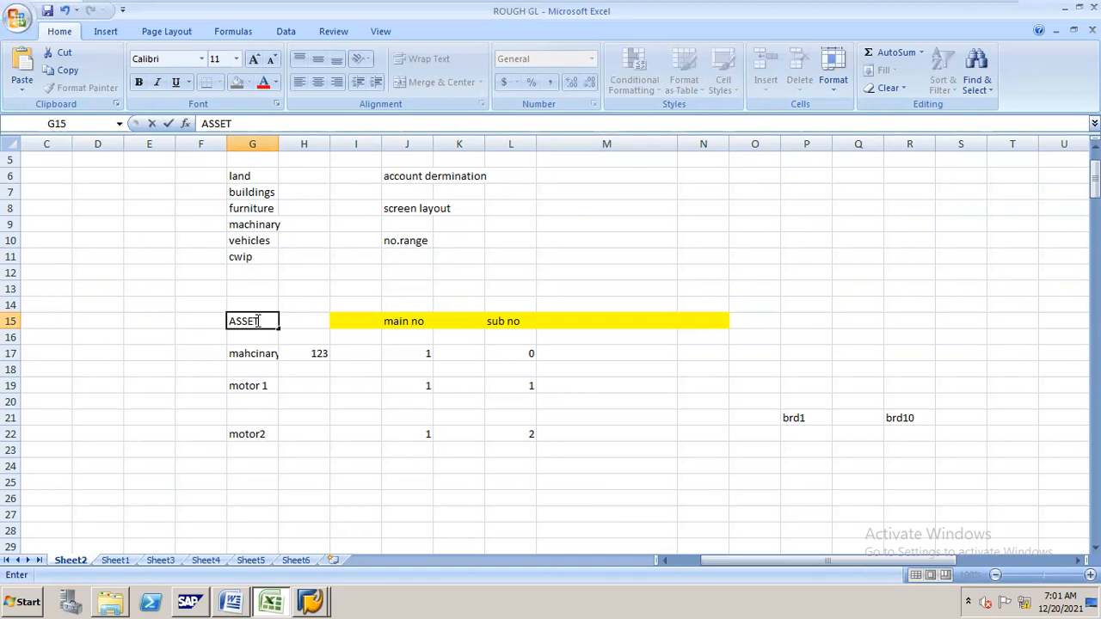
pyautogui.write('MASTER')
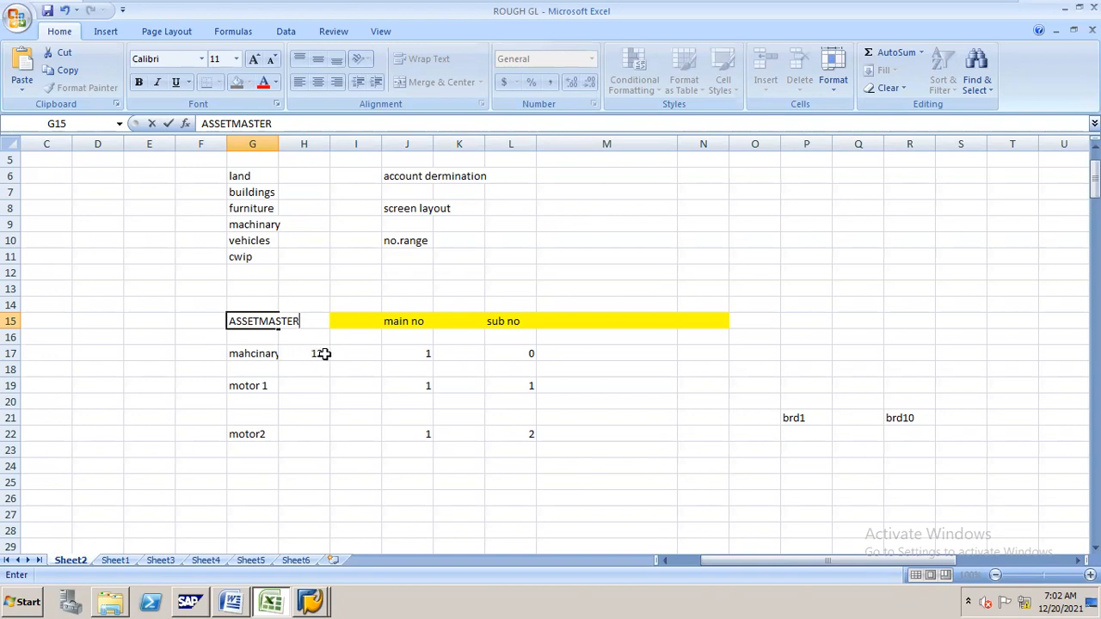
# Enter the asset class N162 in cell F17, beside the machinery row
pyautogui.click(202, 353)
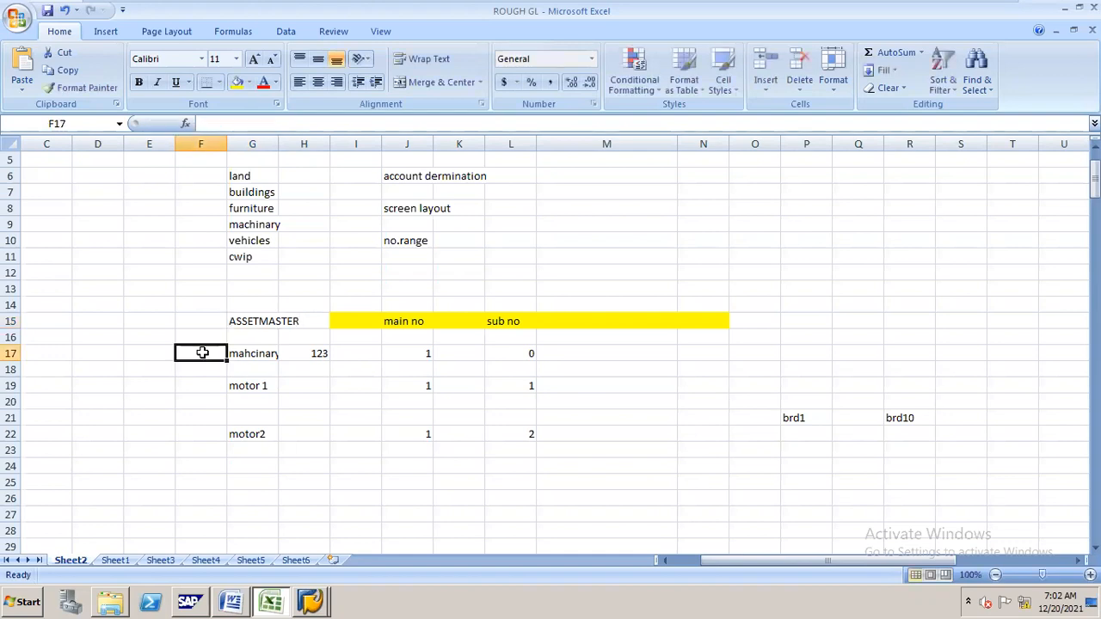
pyautogui.write('N1')
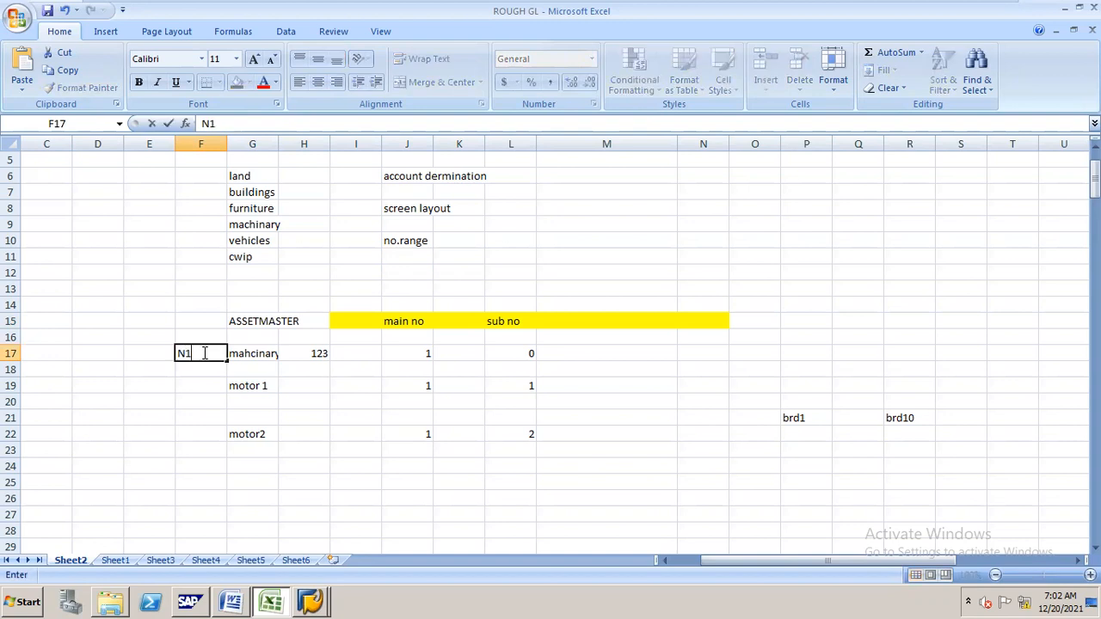
pyautogui.write('62')
pyautogui.click(534, 434)
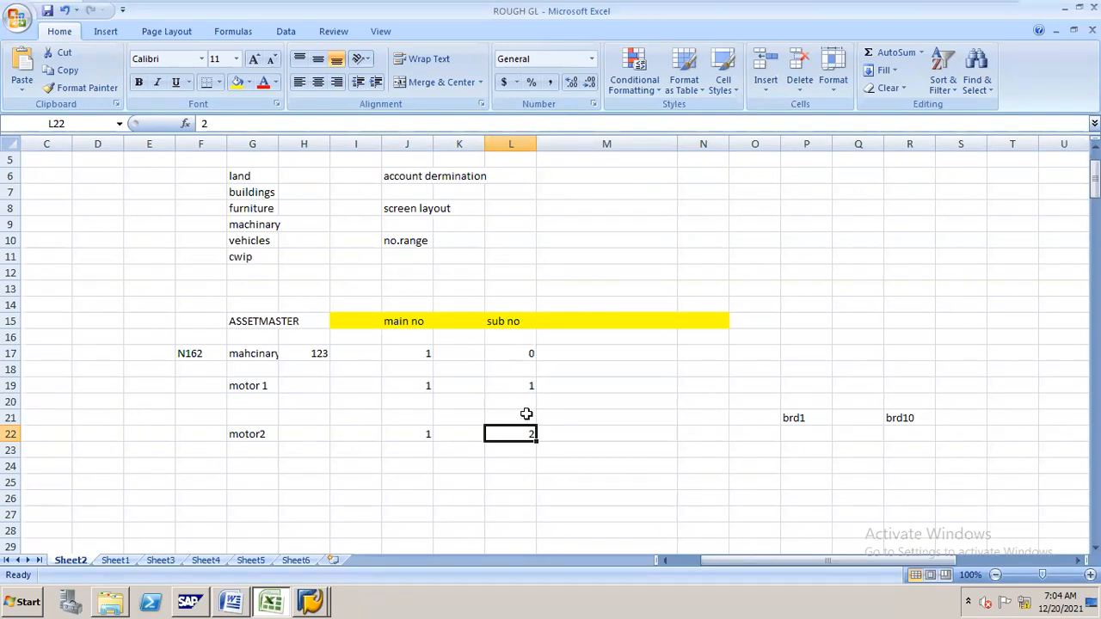
pyautogui.click(526, 449)
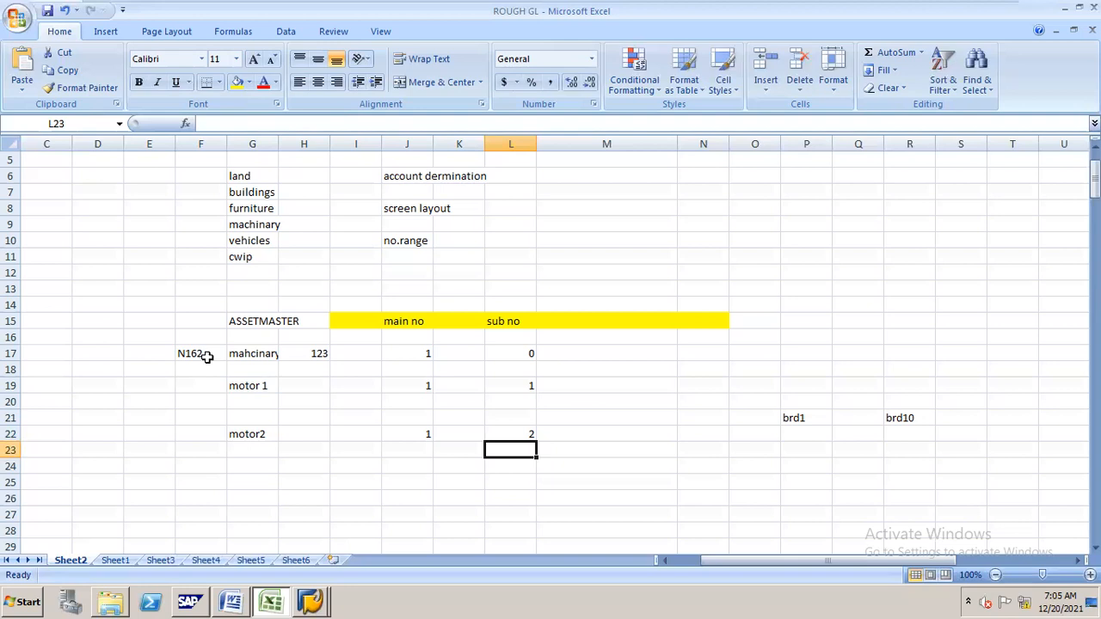
# Check the layout key in SAP, then replace the layout examples in Excel with N161 in P21 and N1612 in R21
pyautogui.click(311, 600)
pyautogui.click(319, 564)
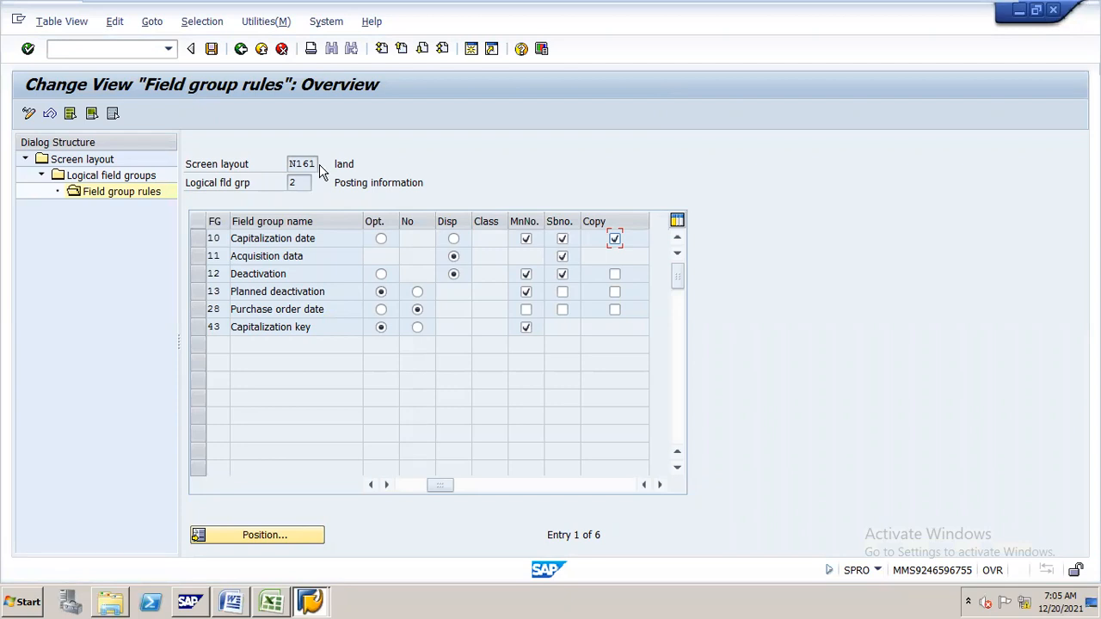
pyautogui.click(270, 584)
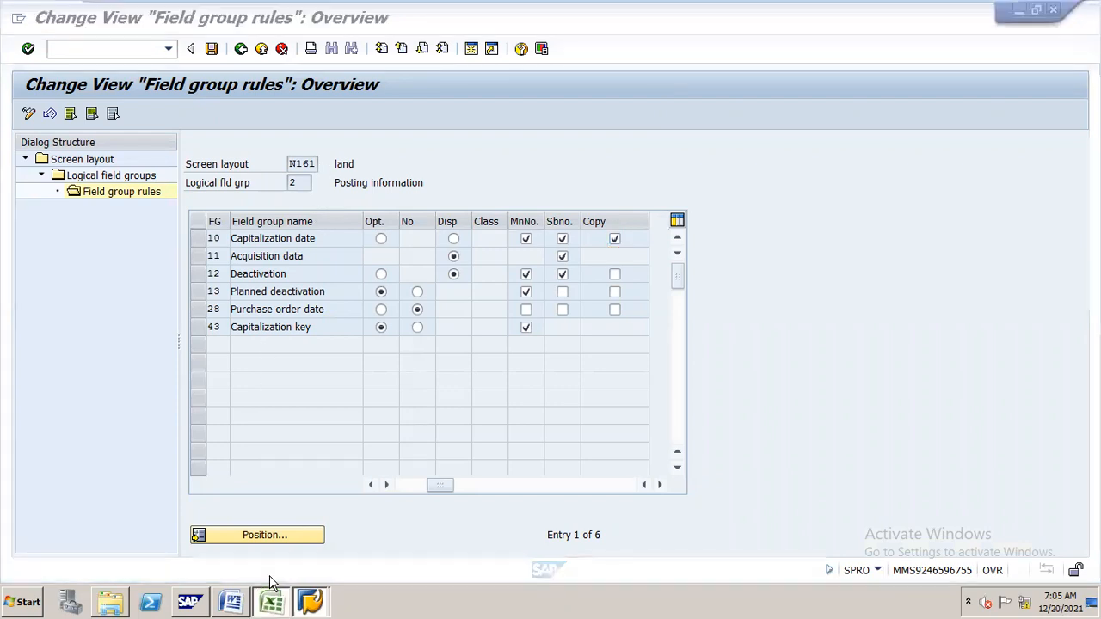
pyautogui.click(807, 417)
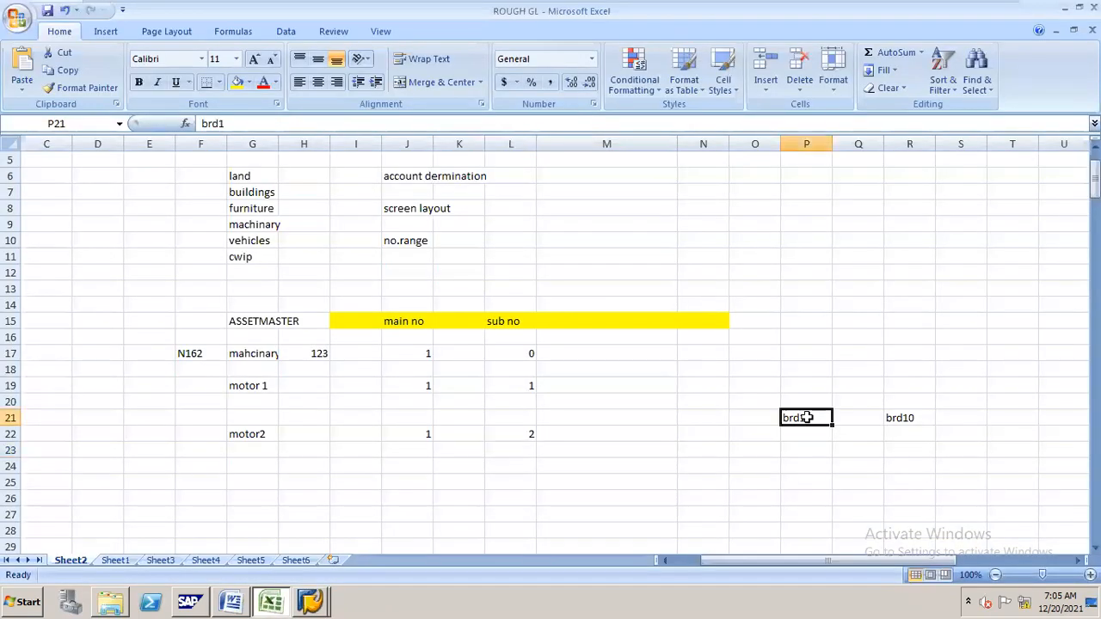
pyautogui.write('N162')
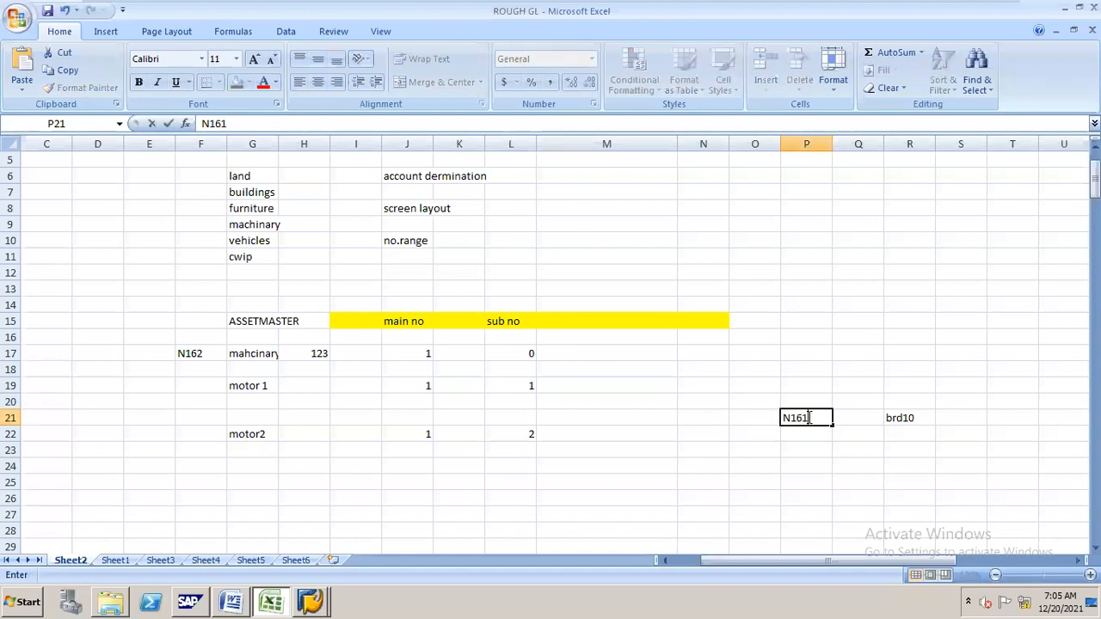
pyautogui.press('Tab')
pyautogui.press('Tab')
pyautogui.write('161')
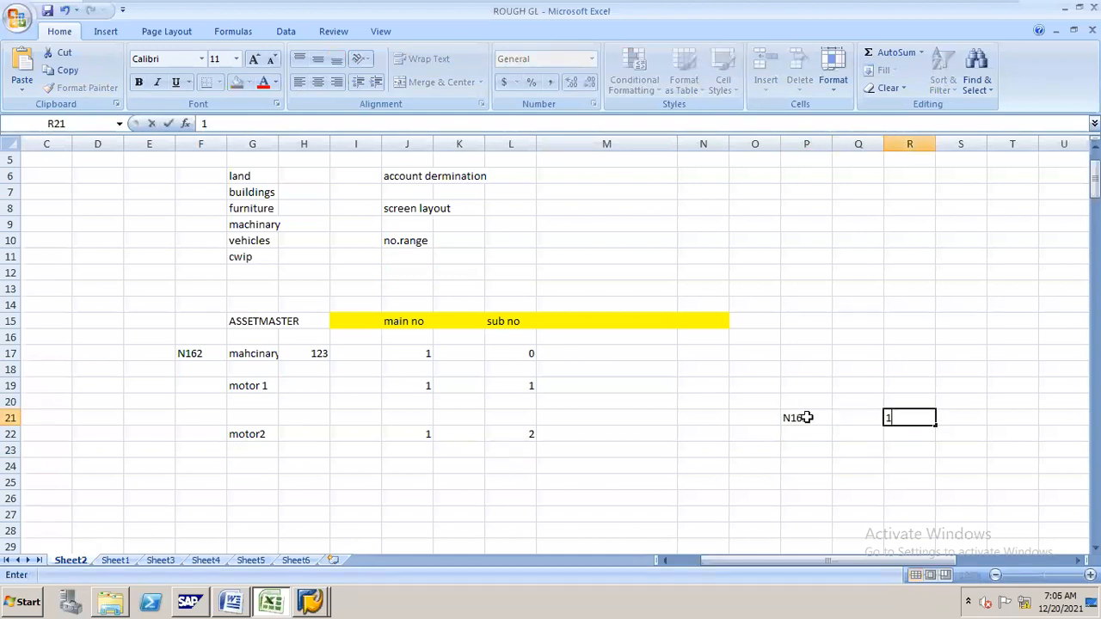
pyautogui.press('BackSpace')
pyautogui.press('BackSpace')
pyautogui.press('BackSpace')
pyautogui.write('N1612')
pyautogui.click(798, 400)
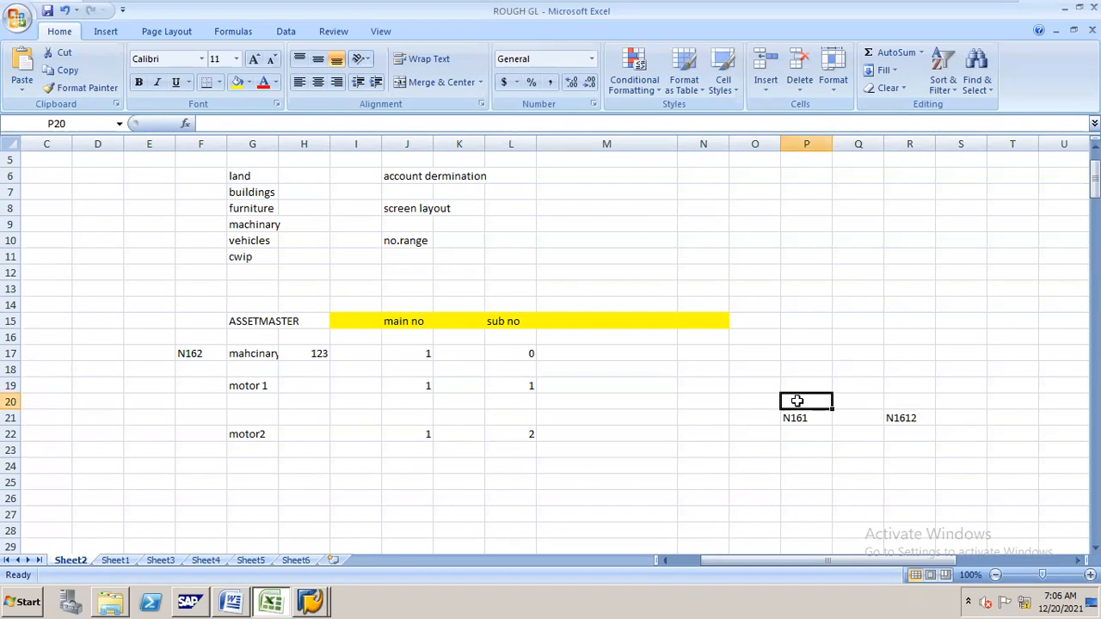
pyautogui.click(903, 400)
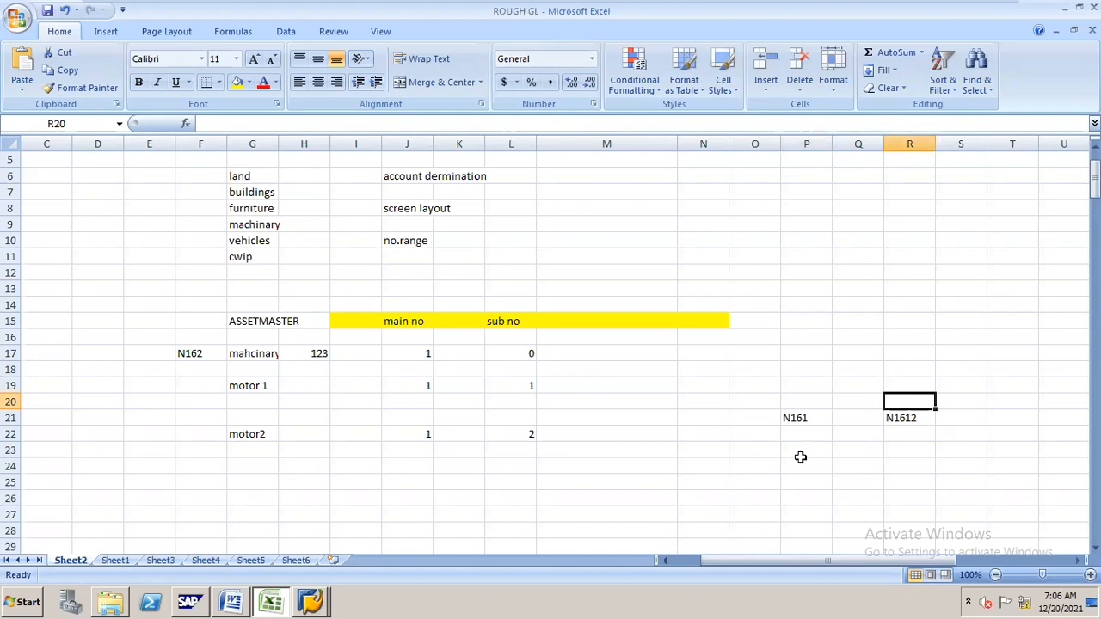
# Check the Capitalization date rule in SAP and enter CAP REQ in cell P23 of the ROUGH GL workbook, below N161
pyautogui.hotkey('alt', 'Tab')
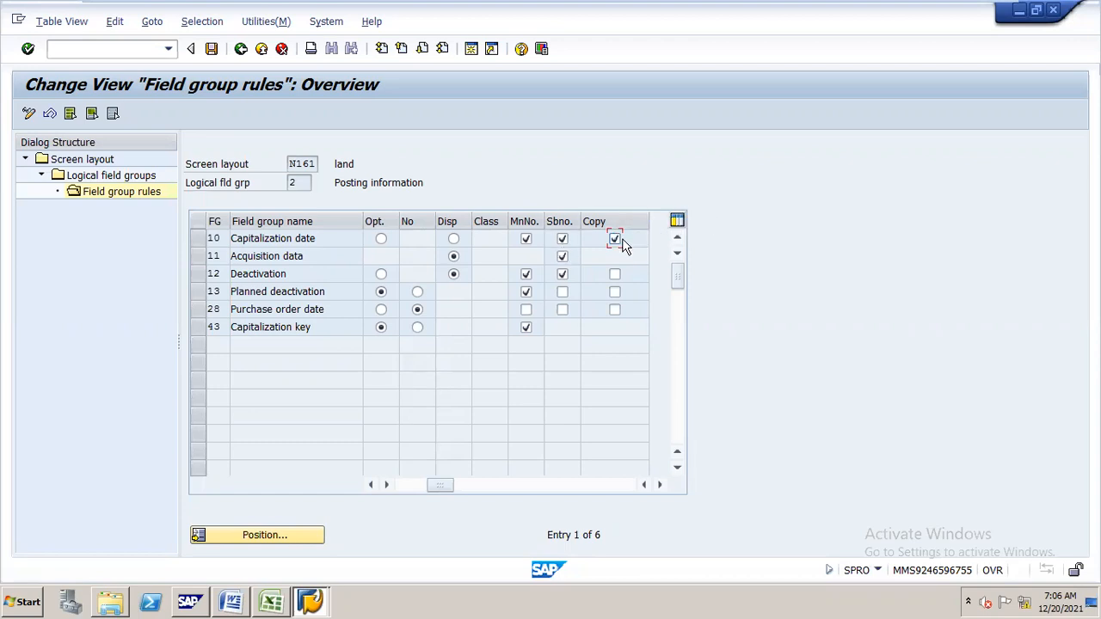
pyautogui.hotkey('alt', 'Tab')
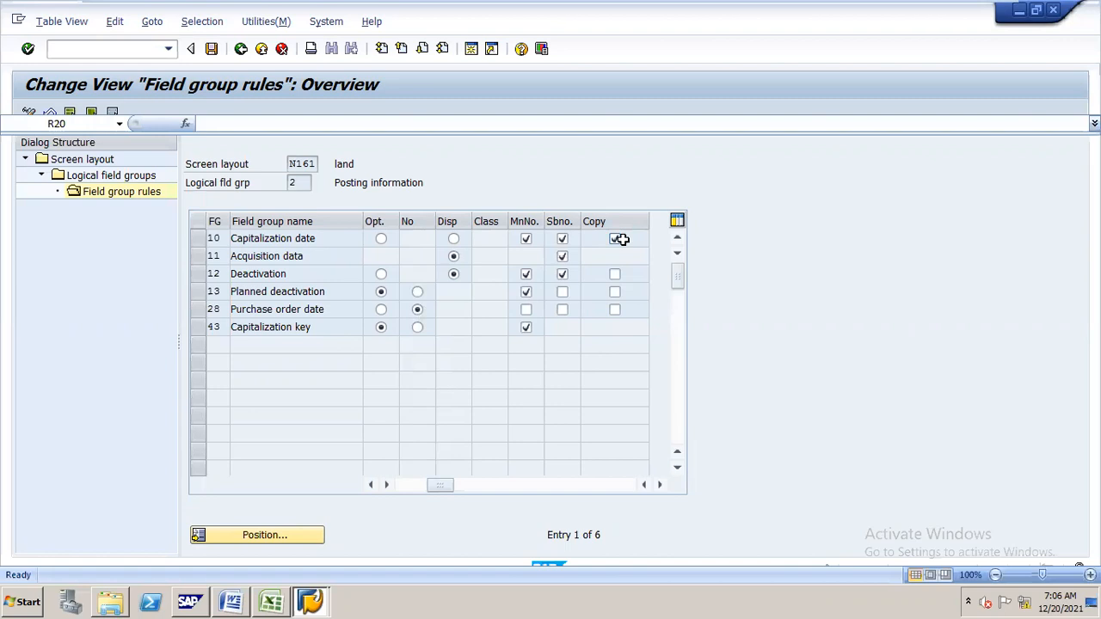
pyautogui.click(913, 422)
pyautogui.click(793, 450)
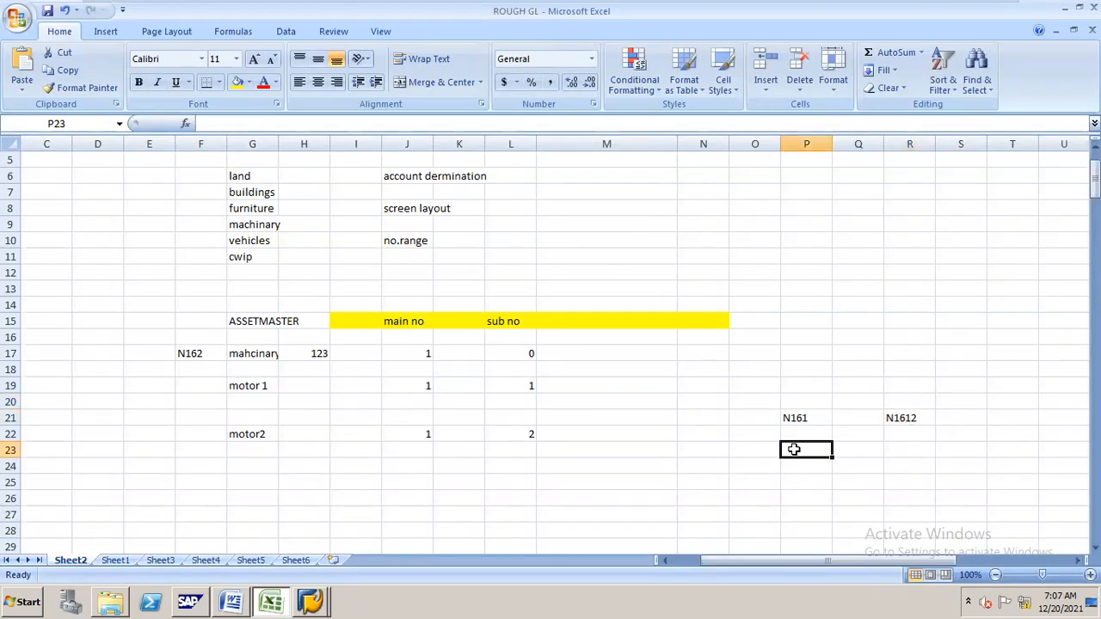
pyautogui.write('CAP R')
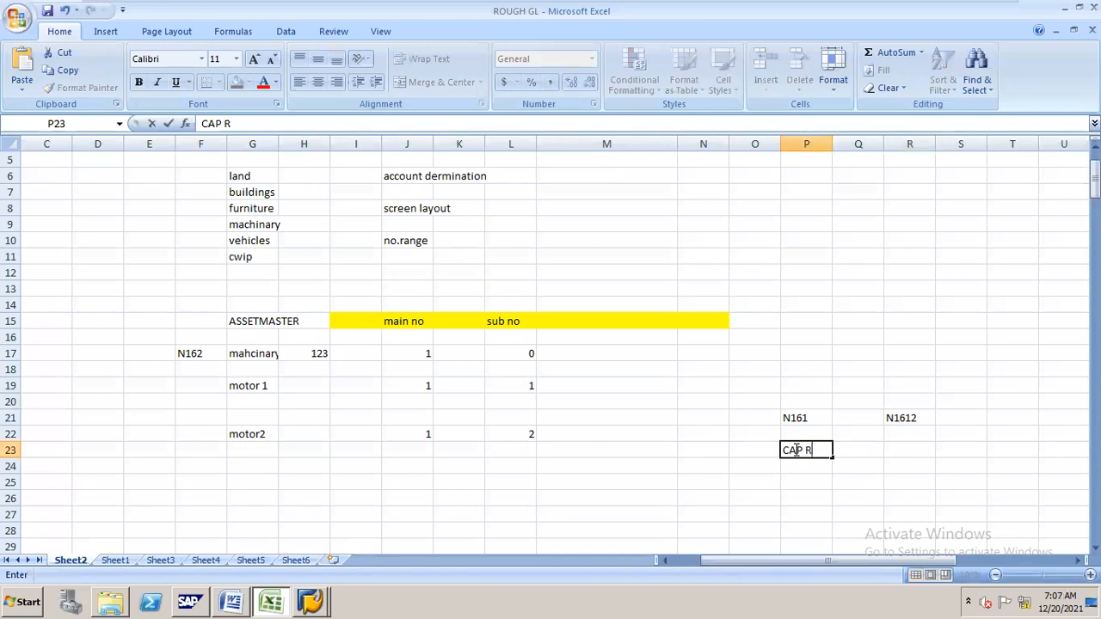
pyautogui.write('EQ')
pyautogui.hotkey('alt', 'Tab')
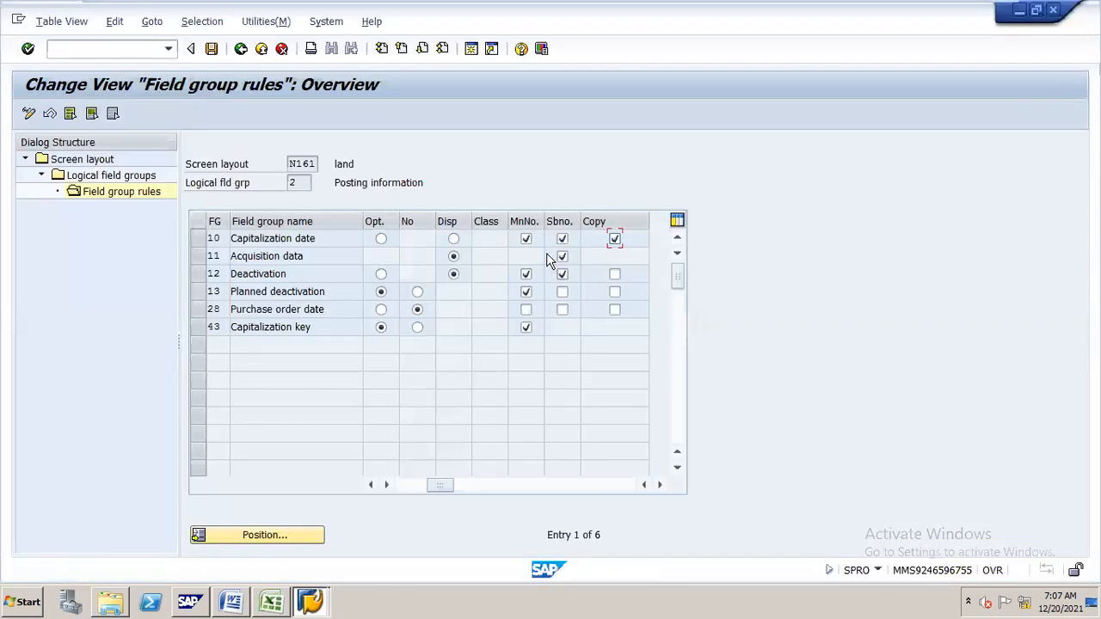
pyautogui.hotkey('alt', 'Tab')
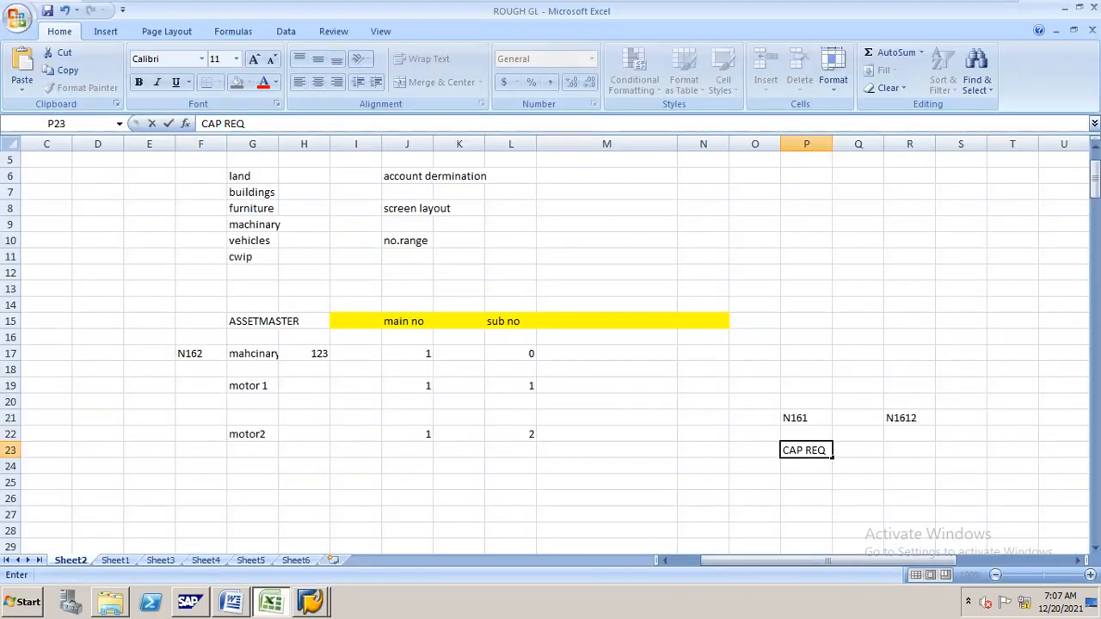
pyautogui.click(893, 417)
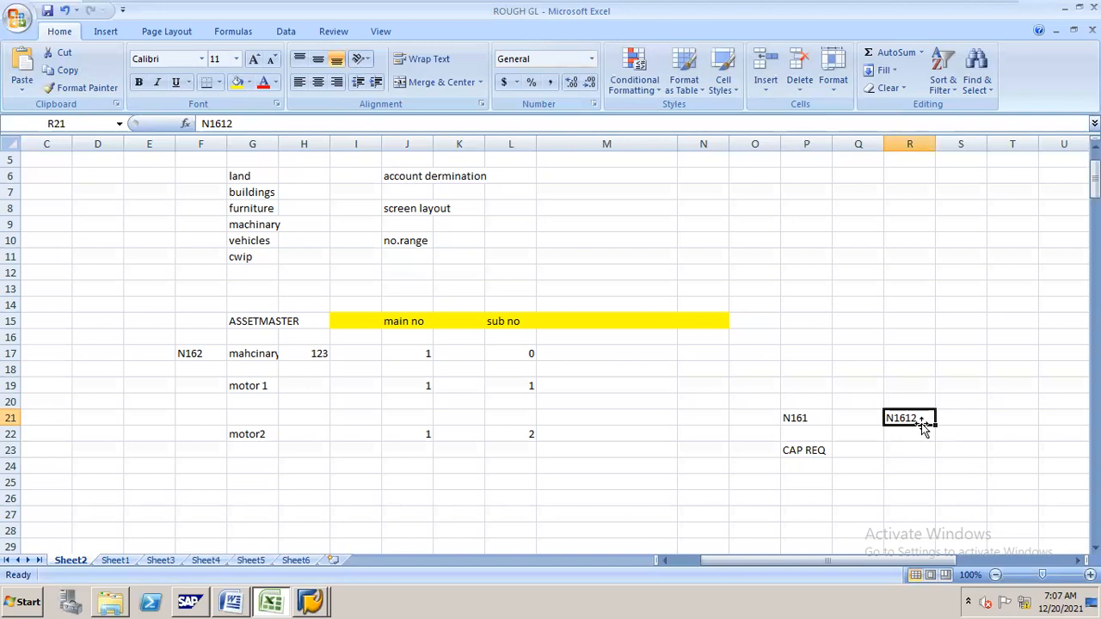
# Compare N161 and N1612 in the Excel notes and review the main number, subnumber and copy settings of Capitalization date in SAP
pyautogui.click(788, 419)
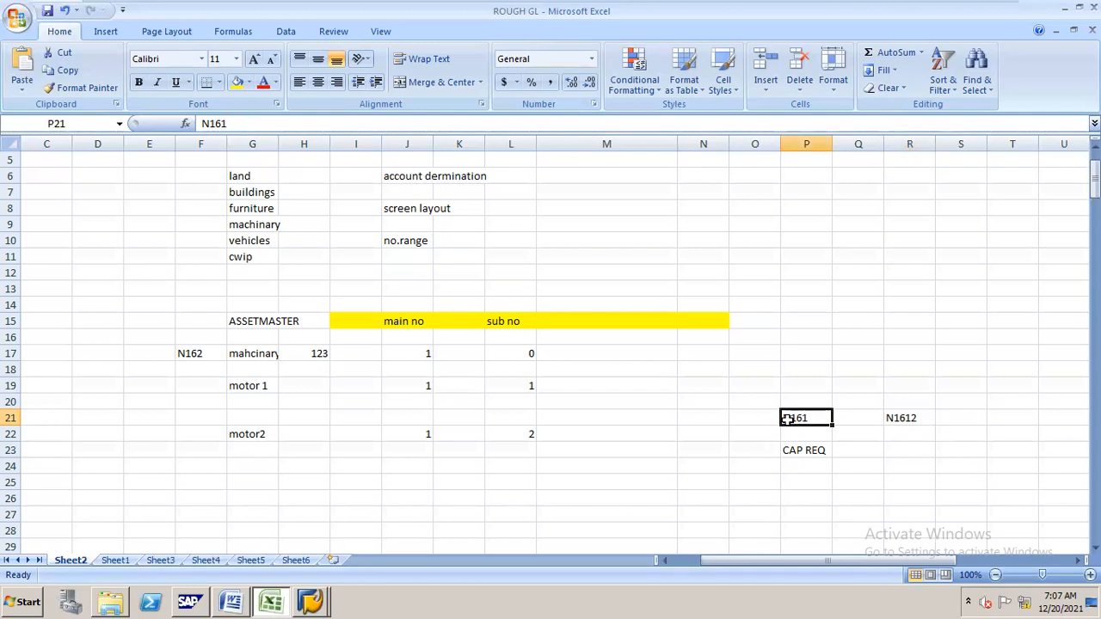
pyautogui.click(907, 417)
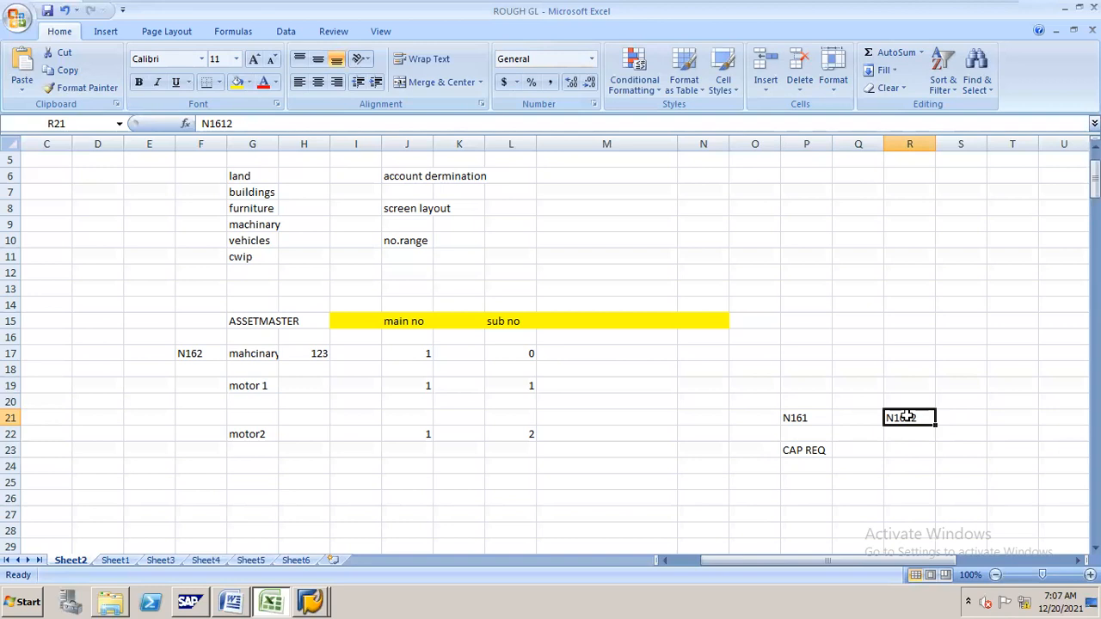
pyautogui.click(793, 418)
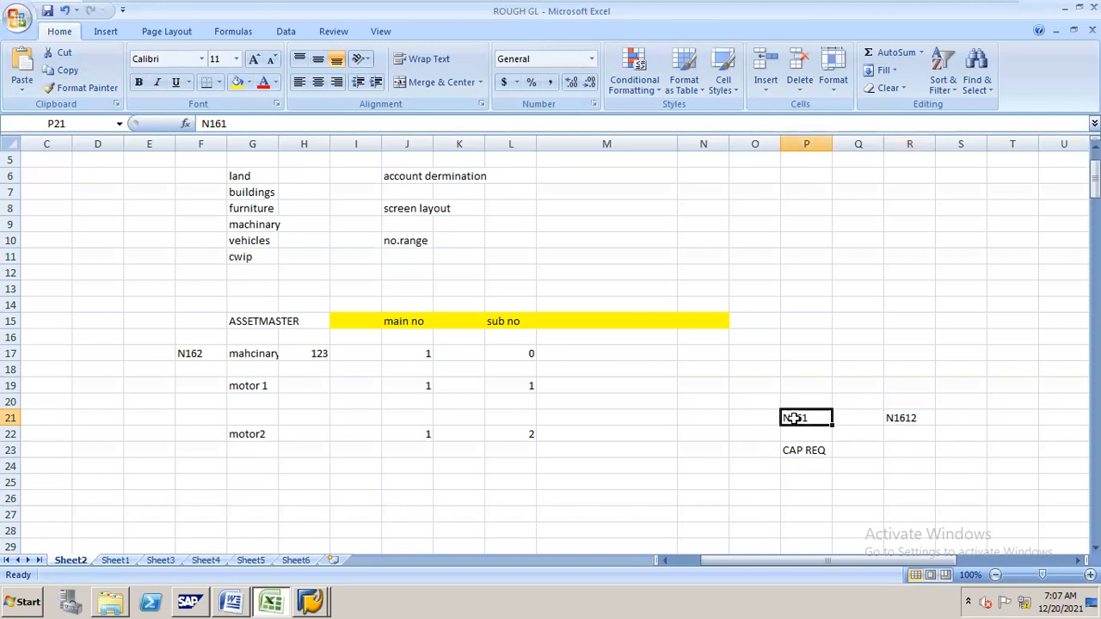
pyautogui.click(913, 419)
pyautogui.hotkey('alt', 'Tab')
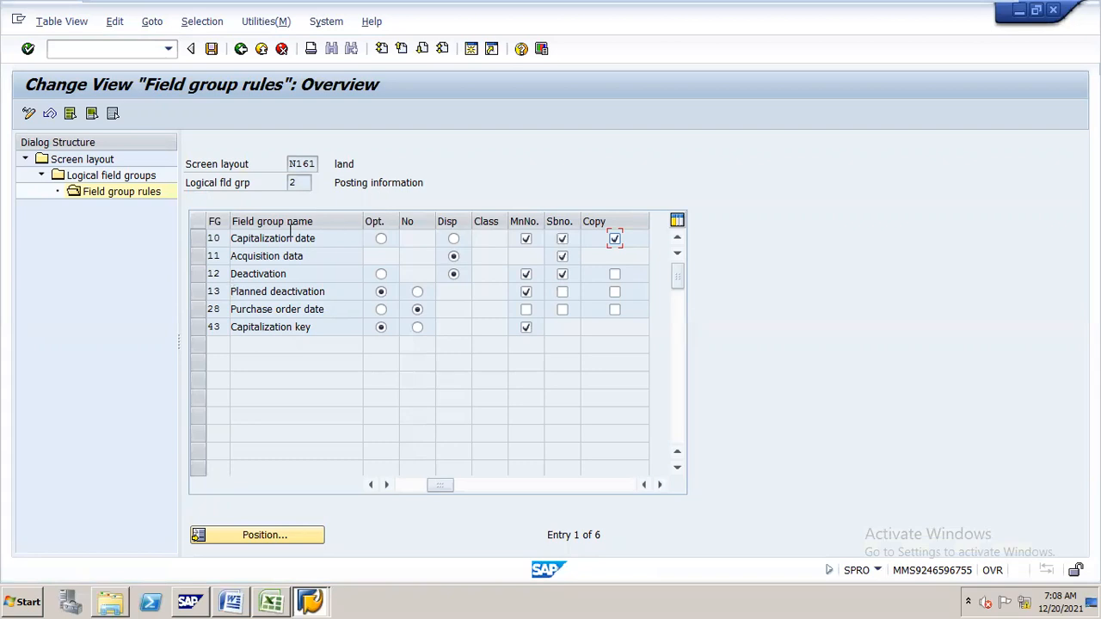
pyautogui.hotkey('alt', 'Tab')
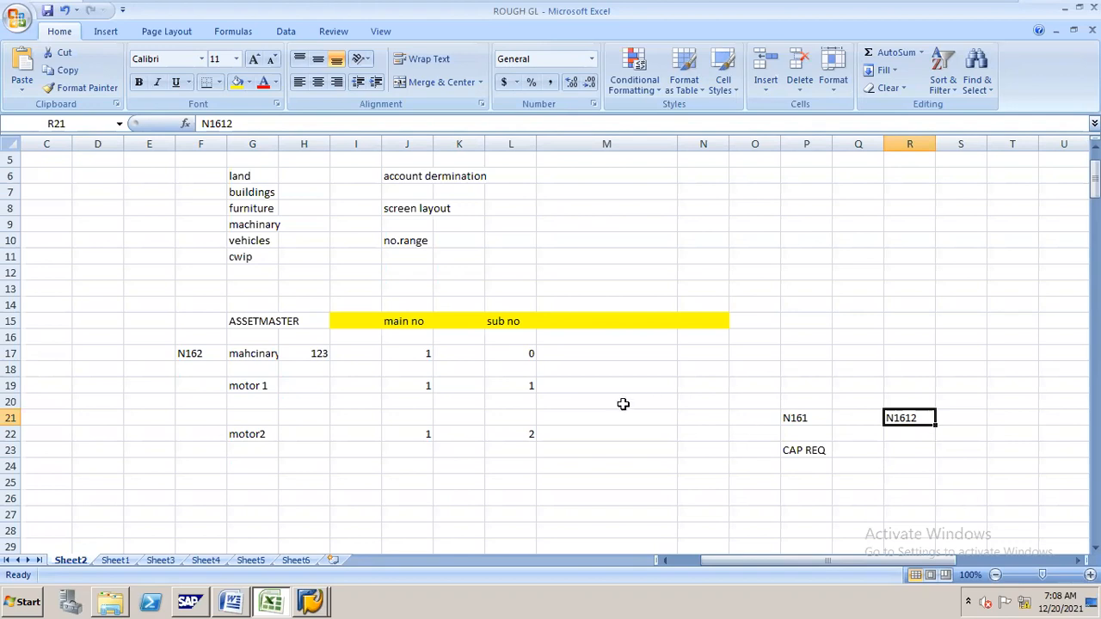
pyautogui.hotkey('alt', 'Tab')
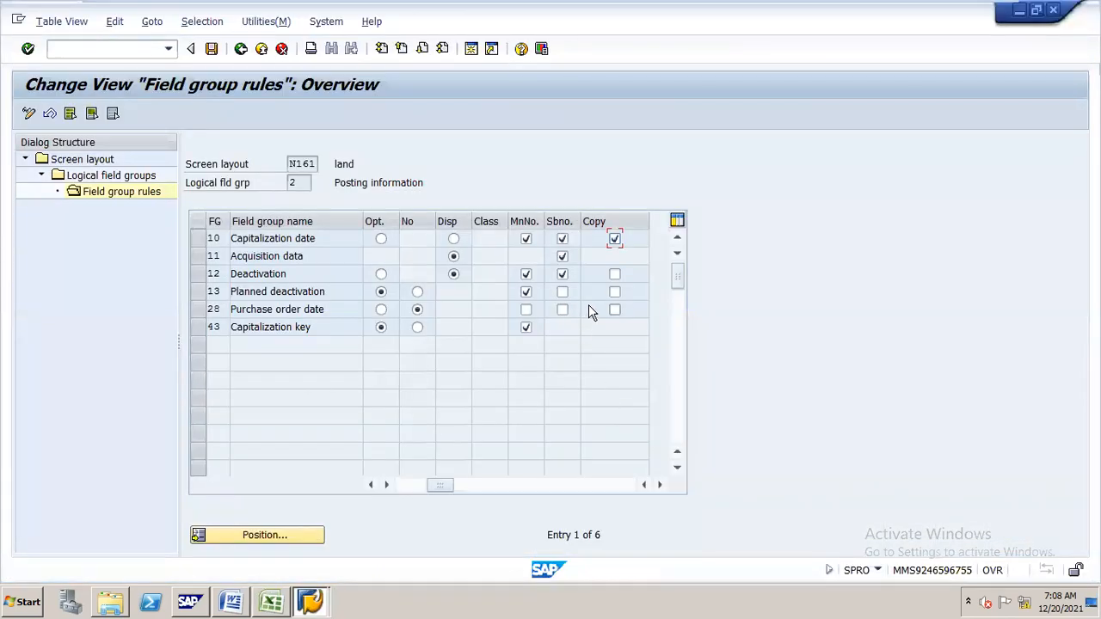
pyautogui.click(526, 238)
pyautogui.click(566, 241)
pyautogui.click(615, 241)
pyautogui.click(526, 239)
pyautogui.click(616, 241)
# In N161's Time-dependent data rules, set Cost center to required with main number, subnumber and copy enabled, and save to the customizing request
pyautogui.click(241, 49)
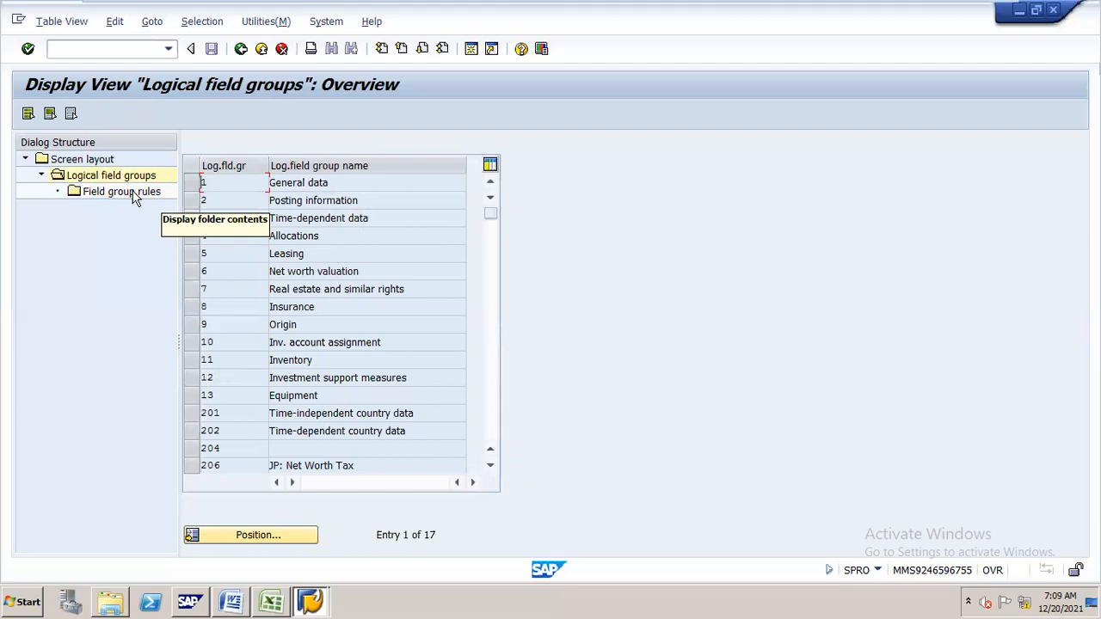
pyautogui.click(190, 220)
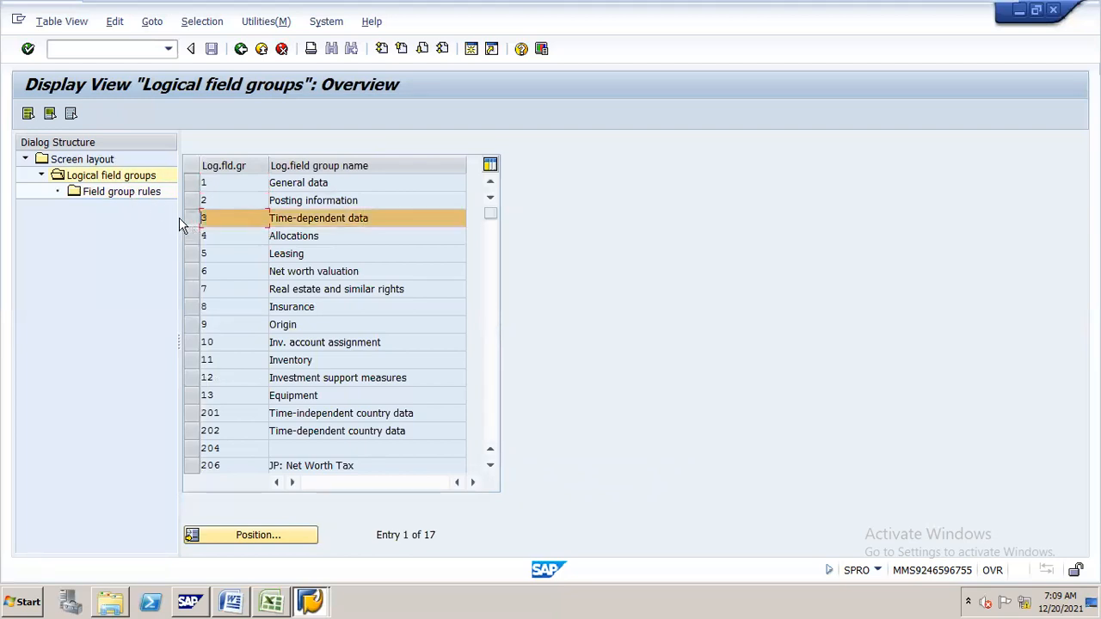
pyautogui.click(148, 195)
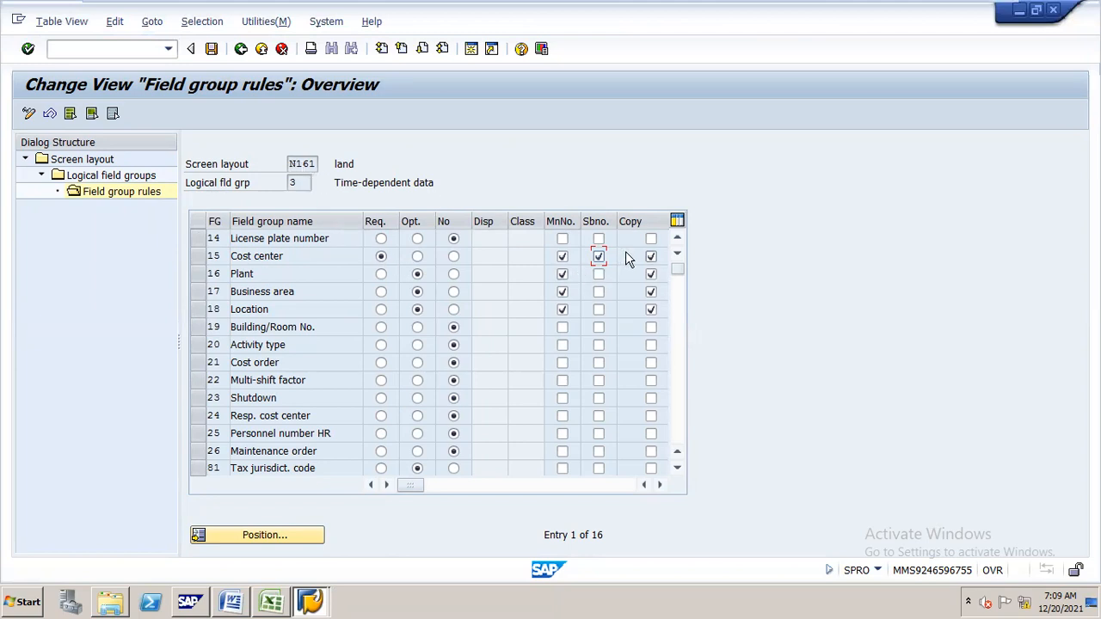
pyautogui.click(211, 49)
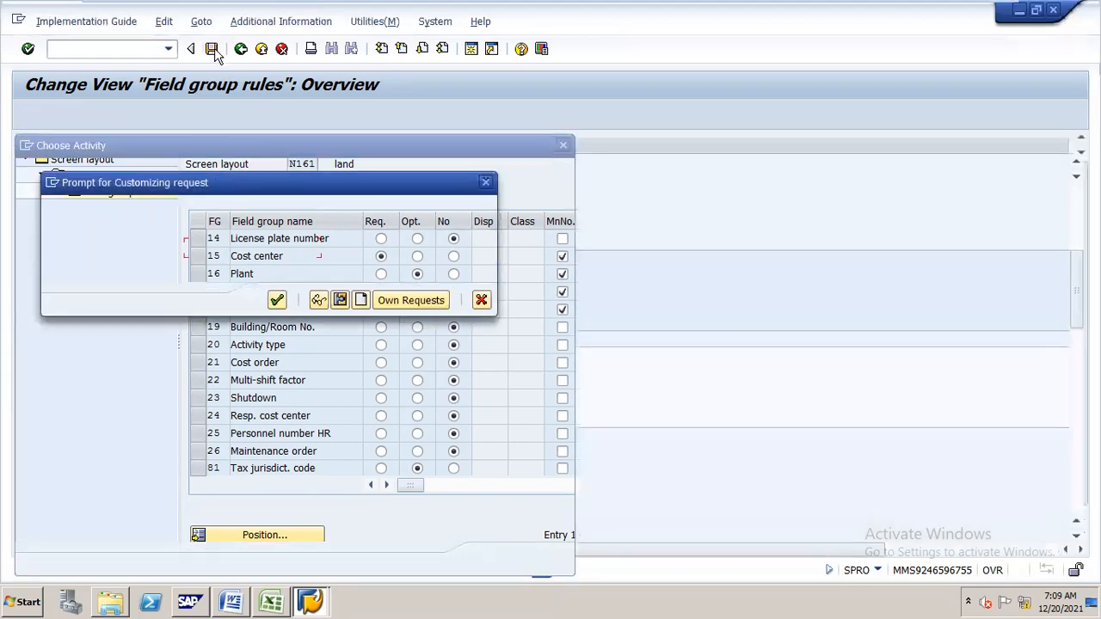
pyautogui.press('Return')
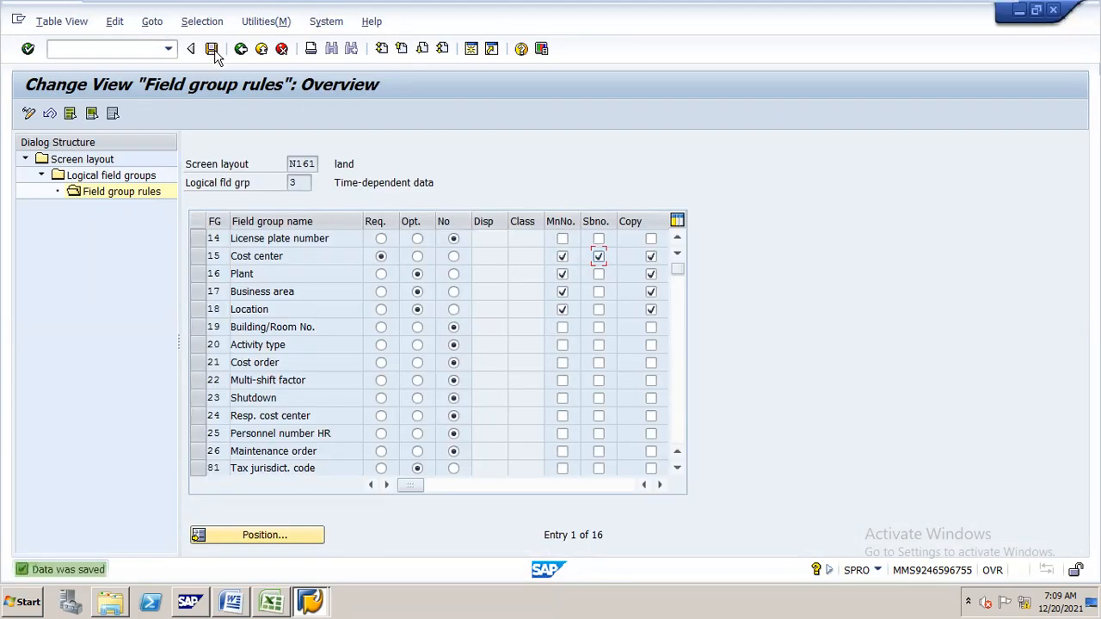
# Open the Posting information rules of screen layout N162 and make Capitalization date required with copy enabled
pyautogui.click(241, 49)
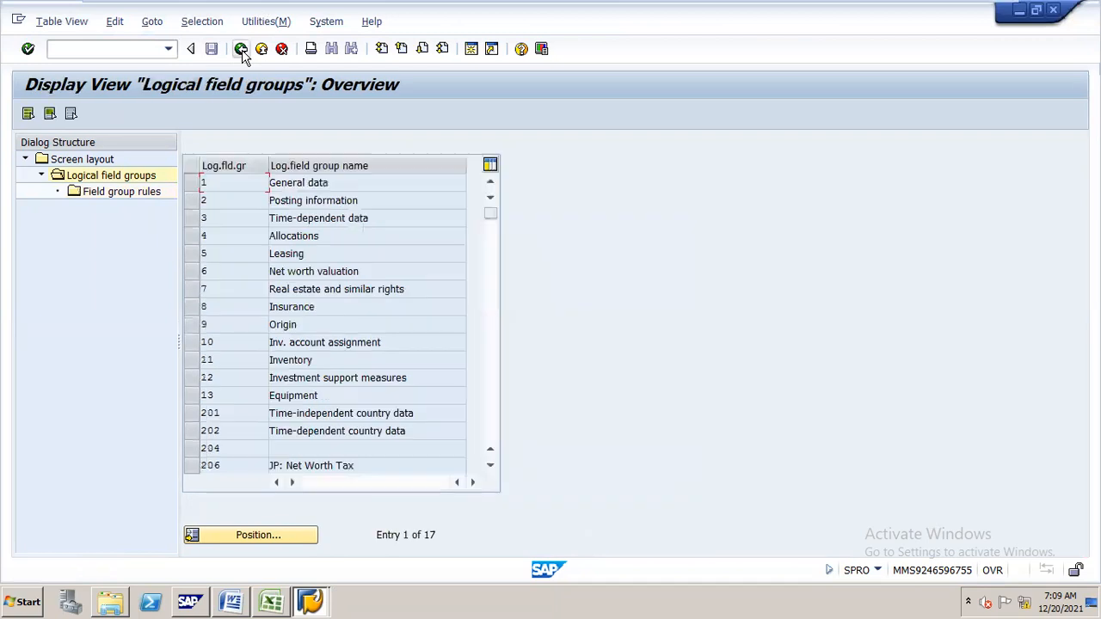
pyautogui.click(242, 50)
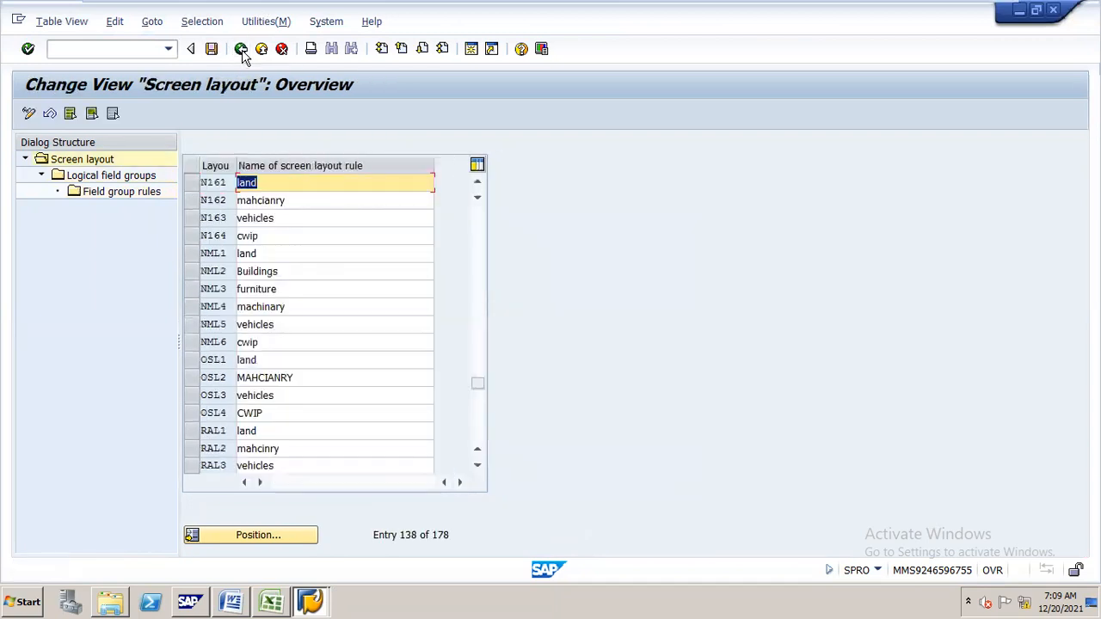
pyautogui.click(190, 199)
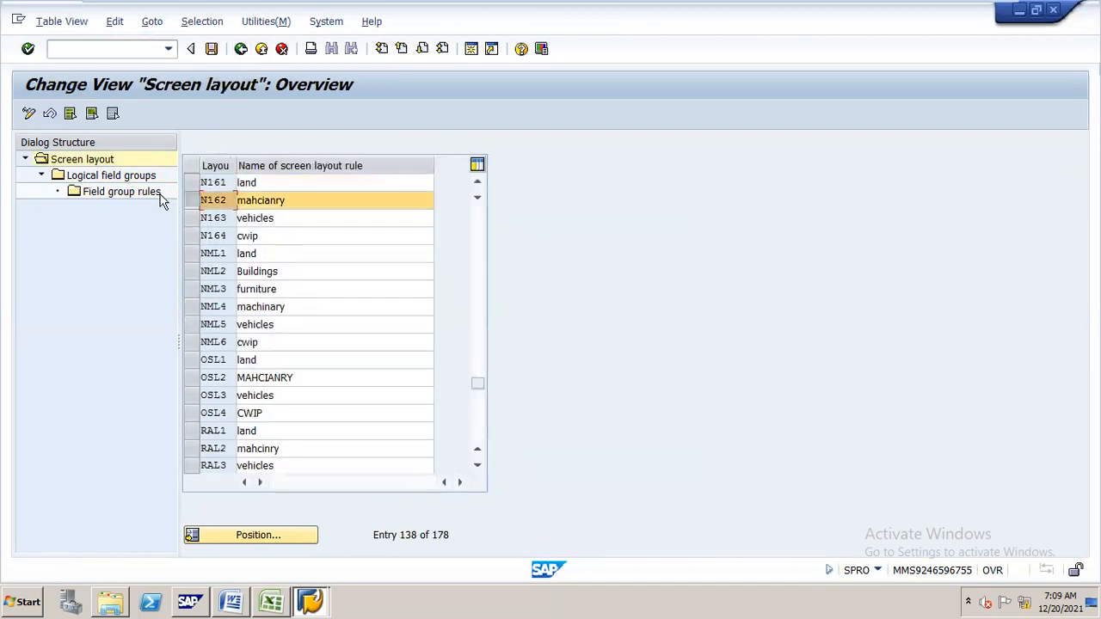
pyautogui.doubleClick(138, 175)
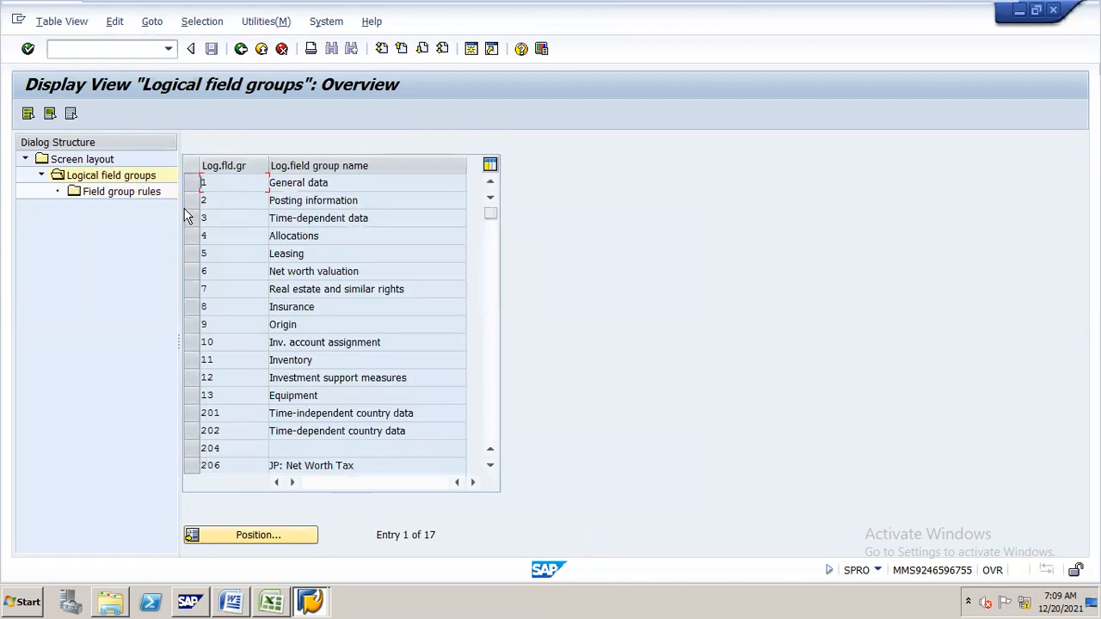
pyautogui.click(189, 200)
pyautogui.doubleClick(152, 191)
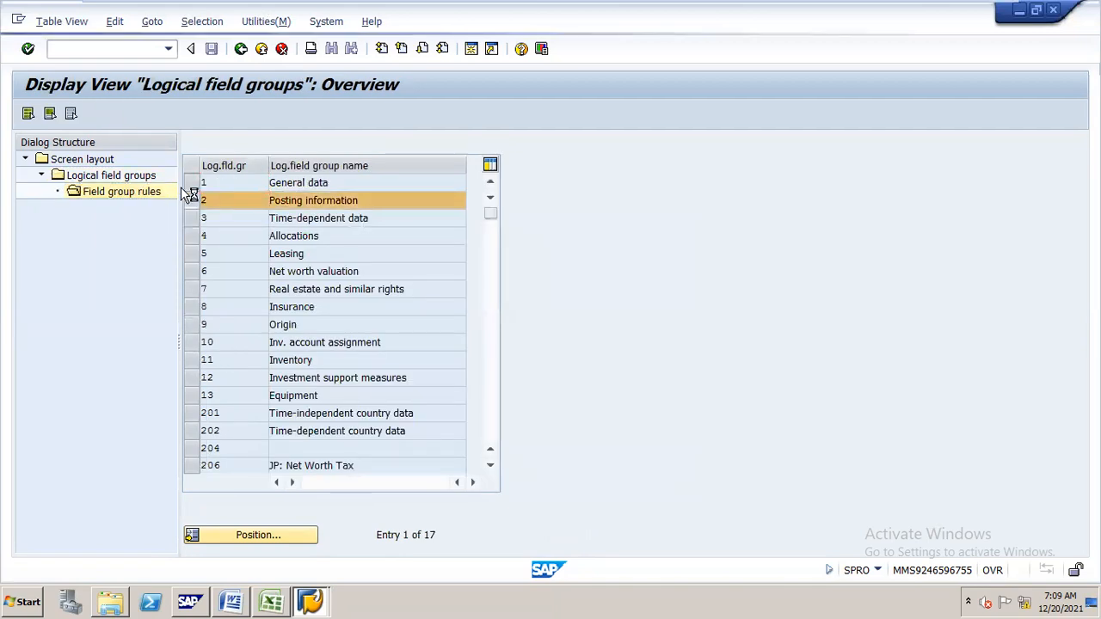
pyautogui.click(381, 238)
pyautogui.click(651, 239)
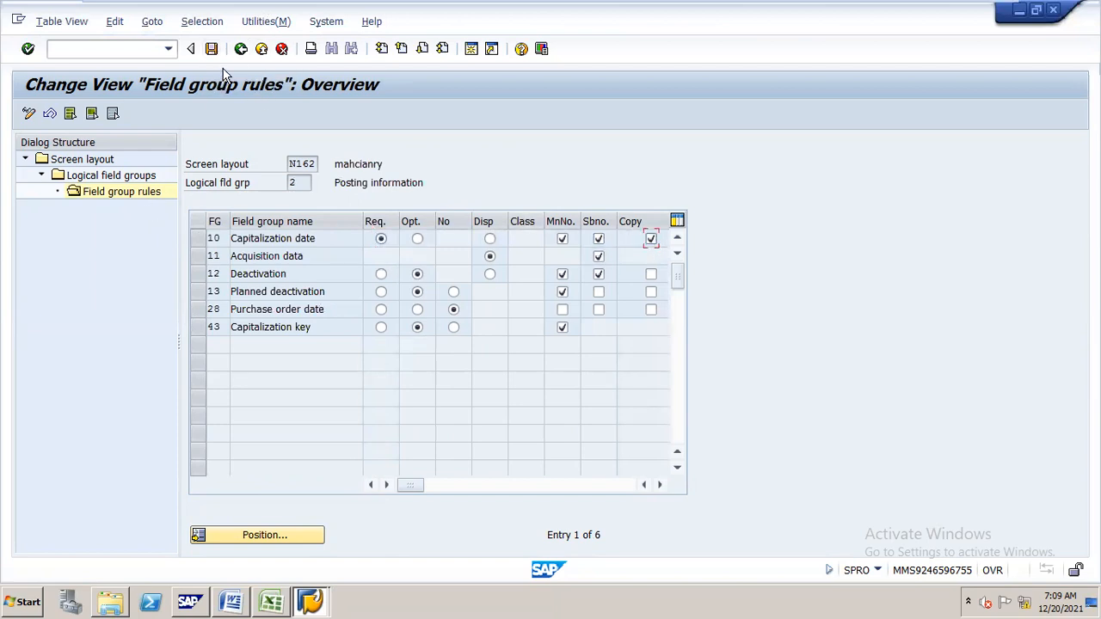
# In N162's Time-dependent data rules, set Cost center to required with main number, subnumber and copy enabled, and save
pyautogui.click(241, 48)
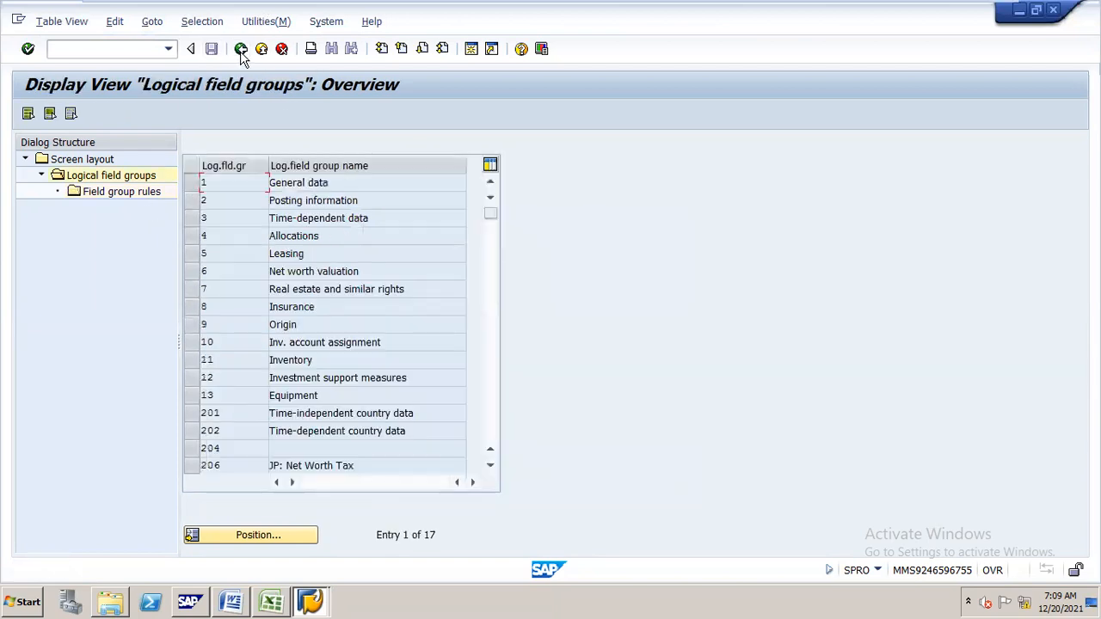
pyautogui.click(192, 217)
pyautogui.doubleClick(135, 193)
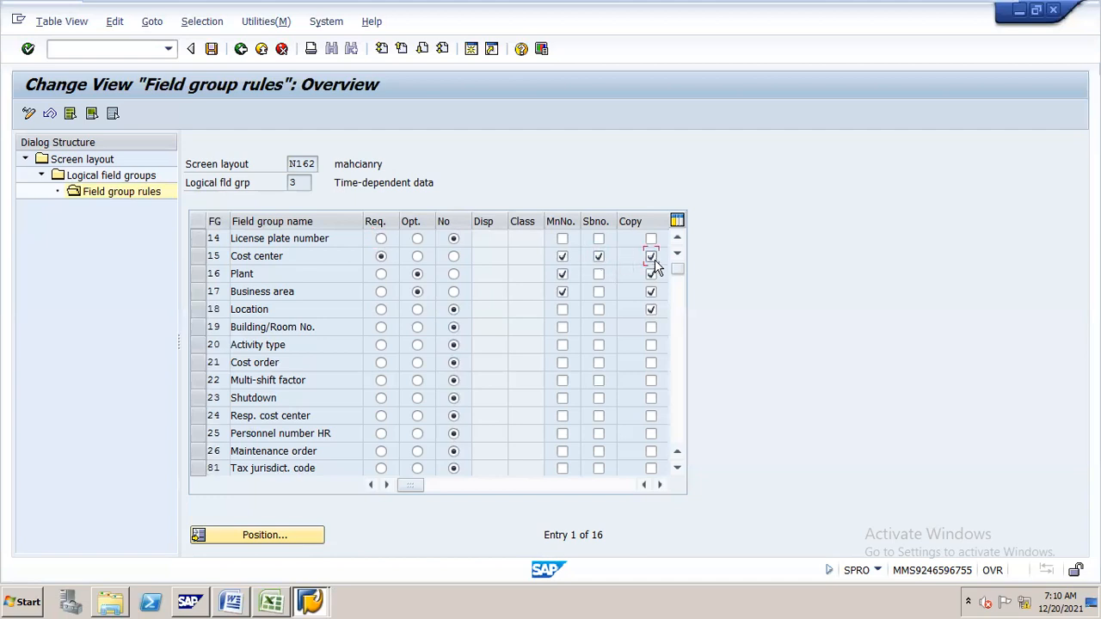
pyautogui.click(210, 49)
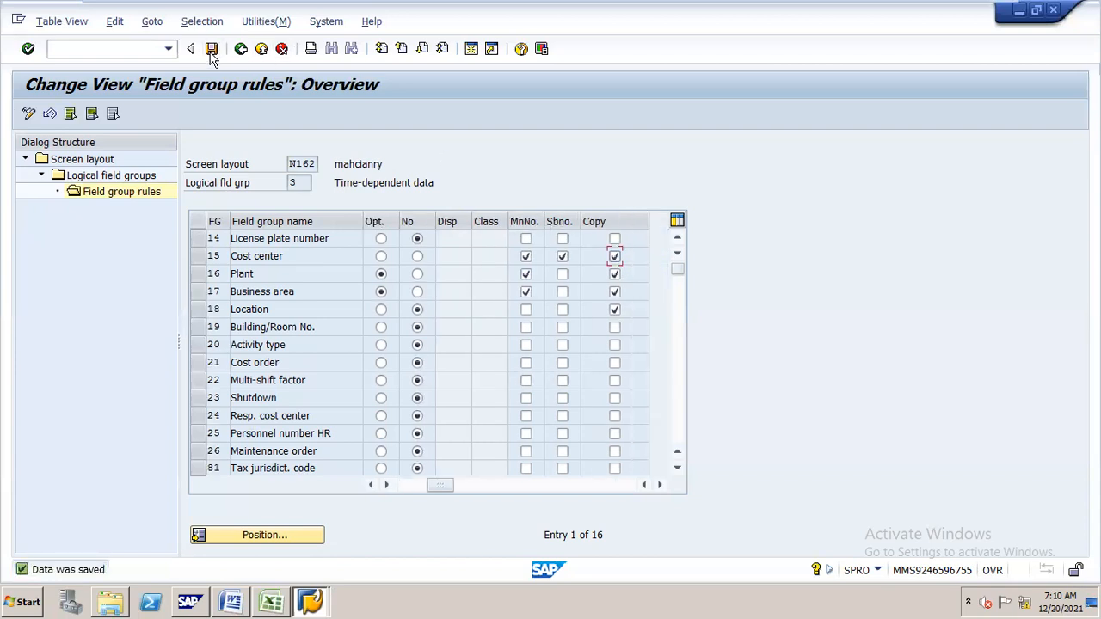
# In the Posting information rules of screen layout N163, make Capitalization date required with main number and copy enabled, and save
pyautogui.click(241, 49)
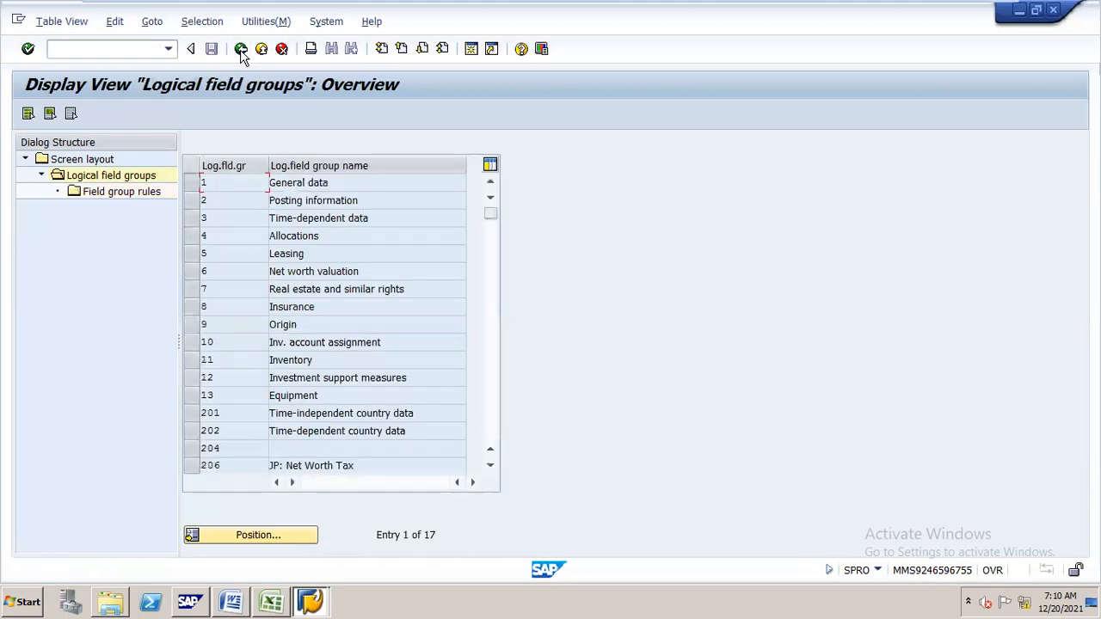
pyautogui.click(242, 49)
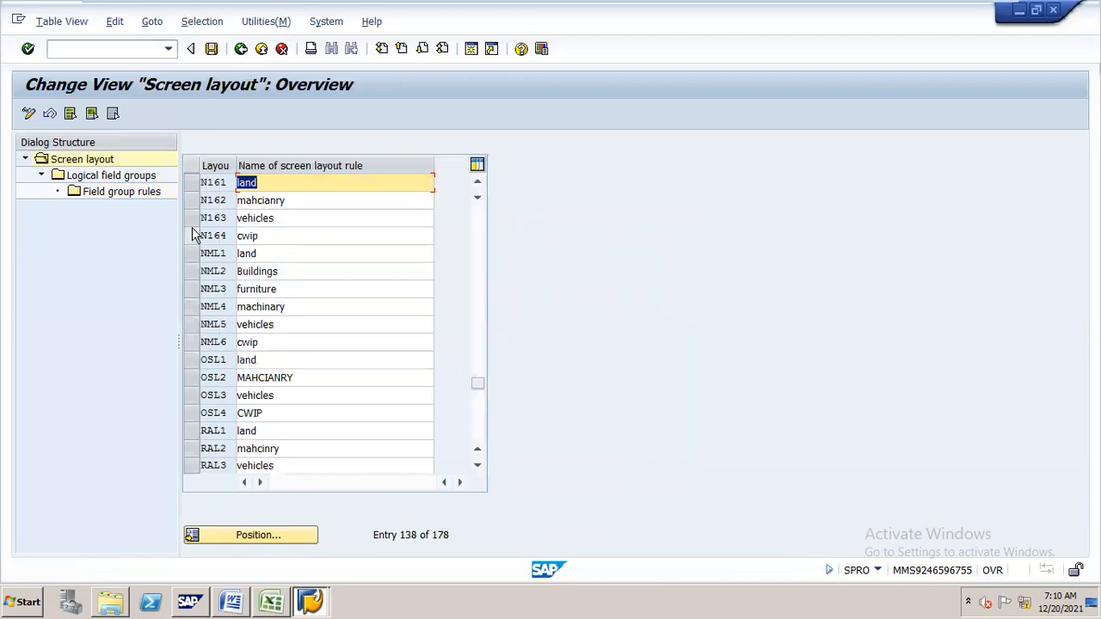
pyautogui.click(192, 226)
pyautogui.doubleClick(142, 177)
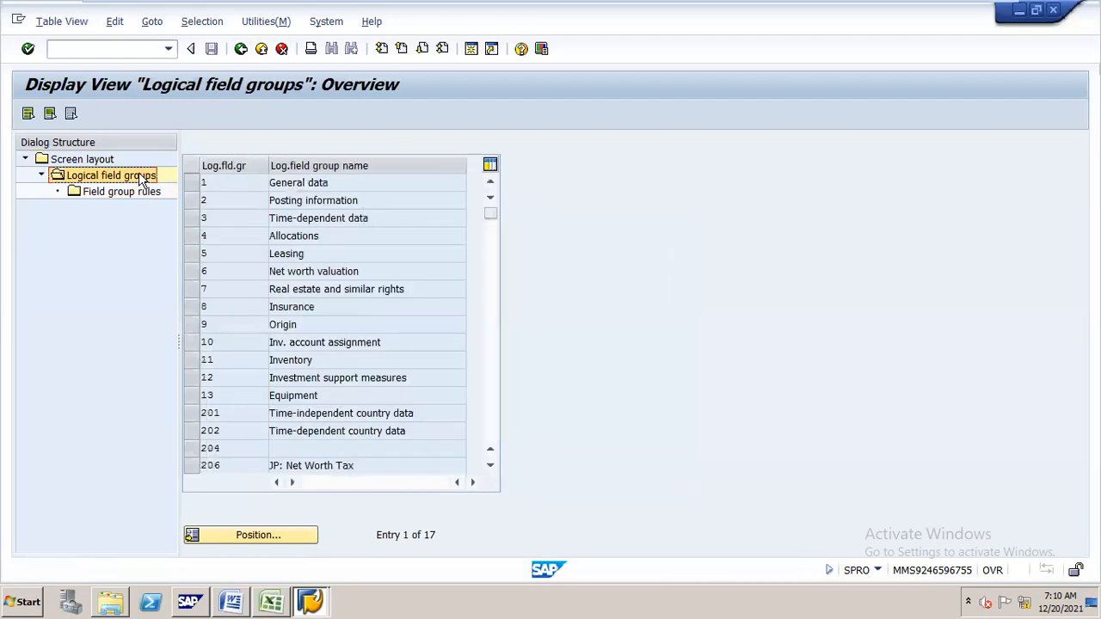
pyautogui.click(191, 200)
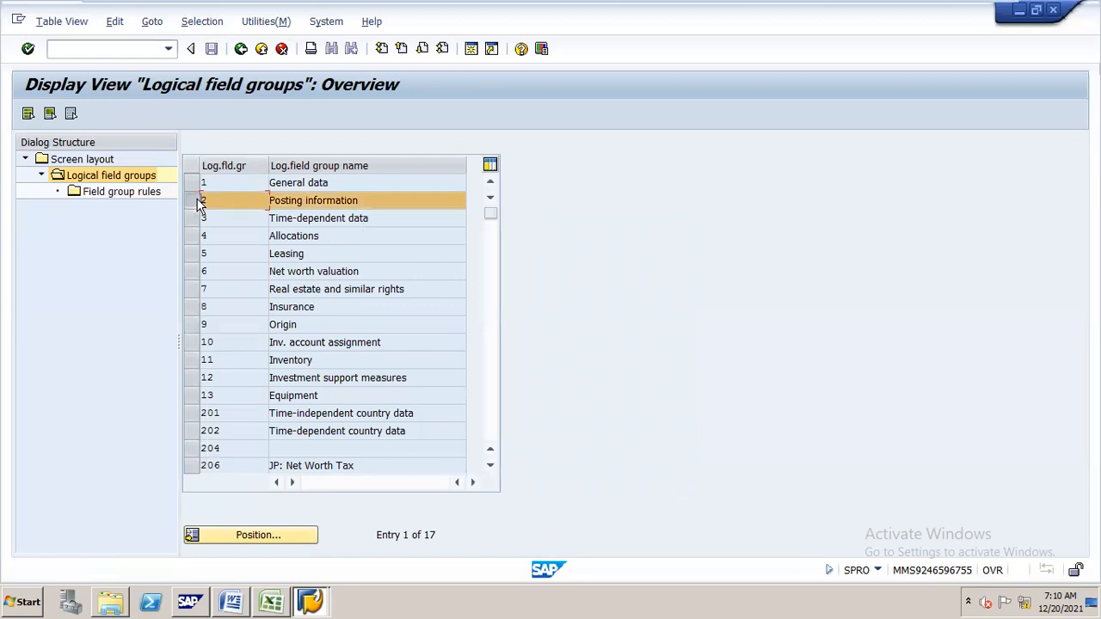
pyautogui.doubleClick(155, 194)
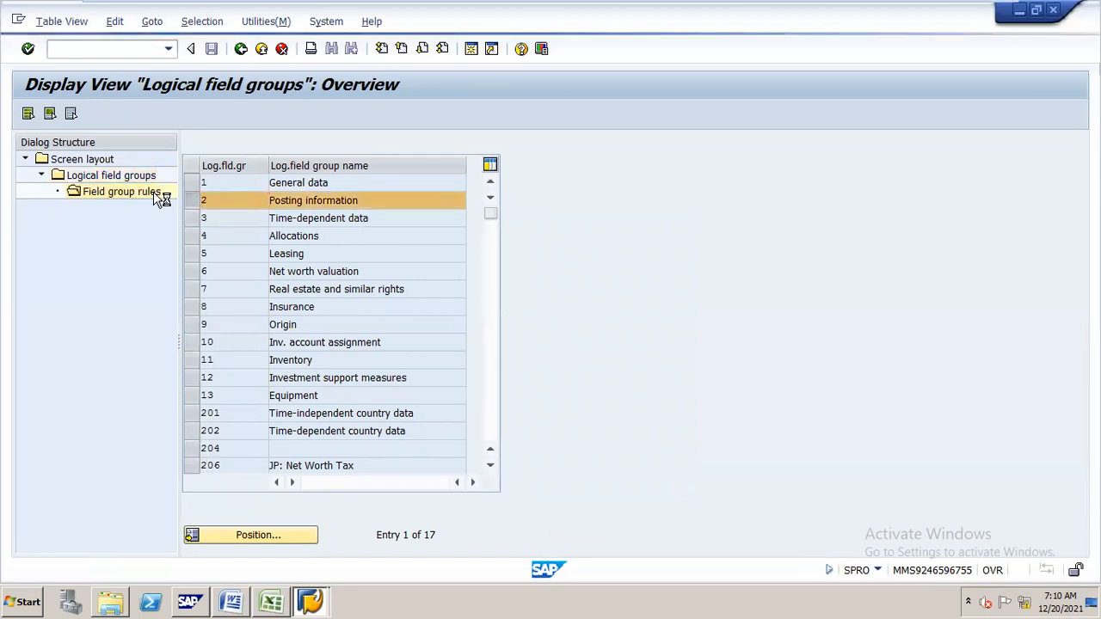
pyautogui.click(381, 238)
pyautogui.click(563, 238)
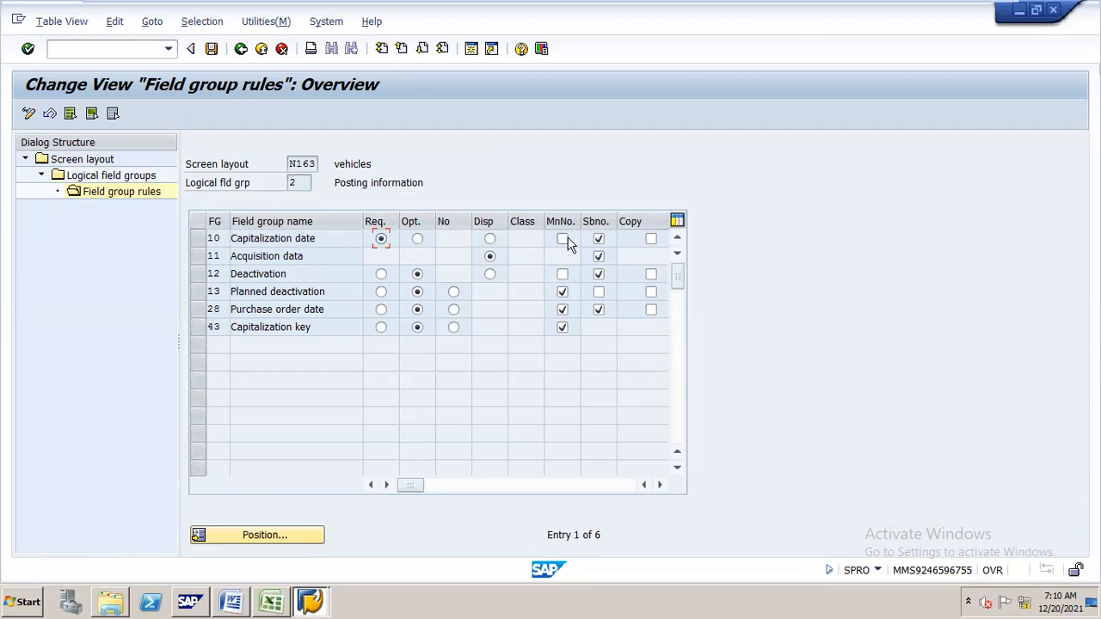
pyautogui.click(649, 239)
pyautogui.click(212, 49)
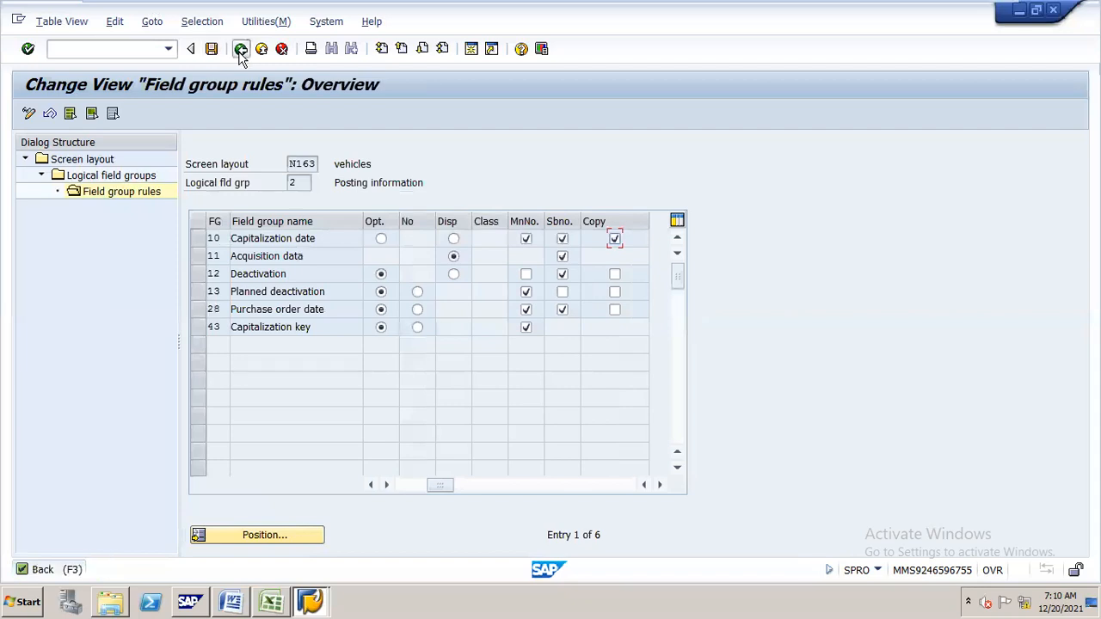
pyautogui.click(241, 49)
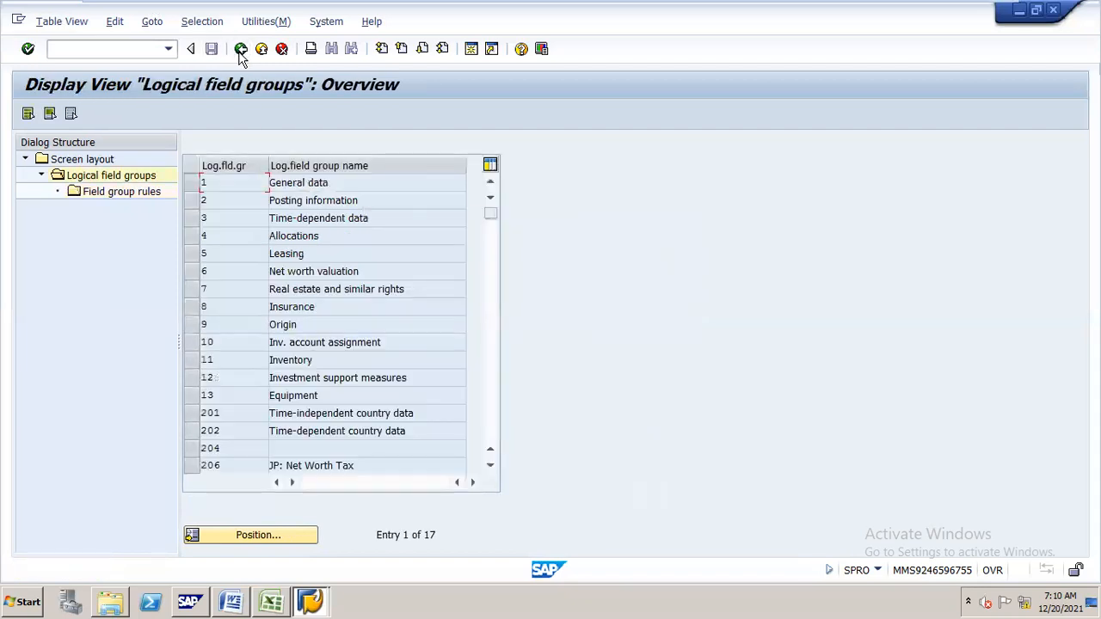
# In N163's Time-dependent data rules, set Cost center to required with copy enabled, save, and return to the screen layout list
pyautogui.click(192, 220)
pyautogui.doubleClick(150, 194)
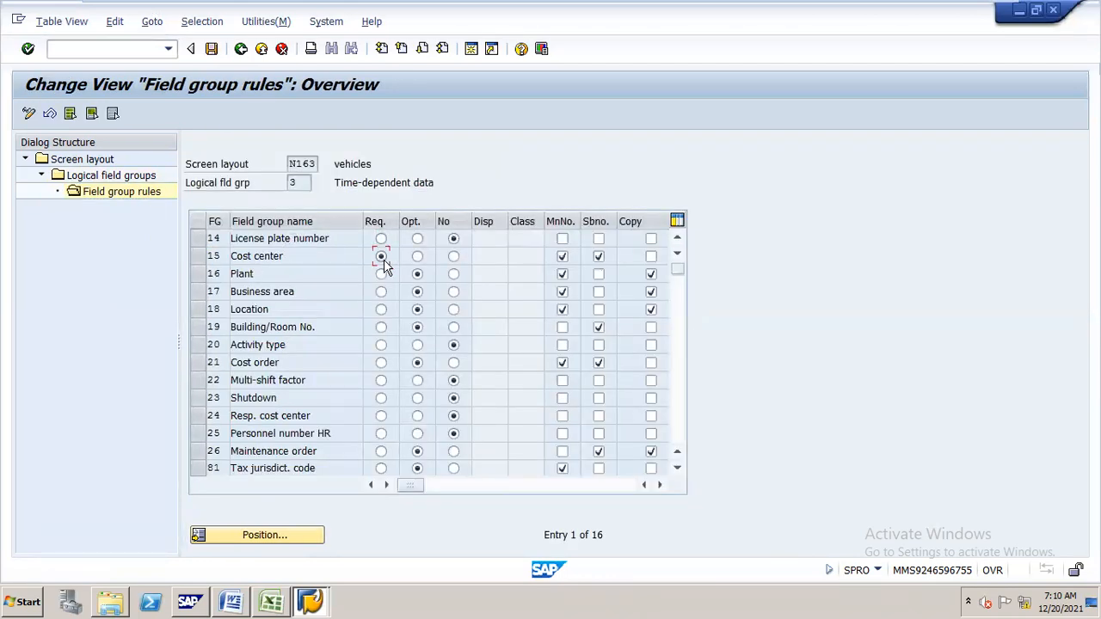
pyautogui.click(651, 257)
pyautogui.click(210, 49)
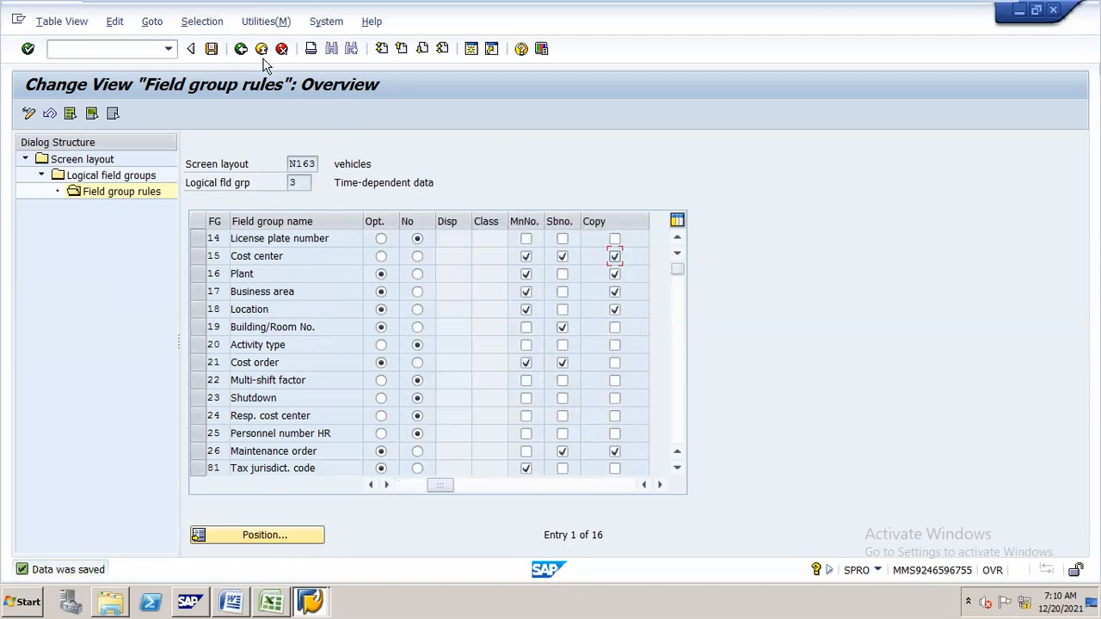
pyautogui.click(241, 49)
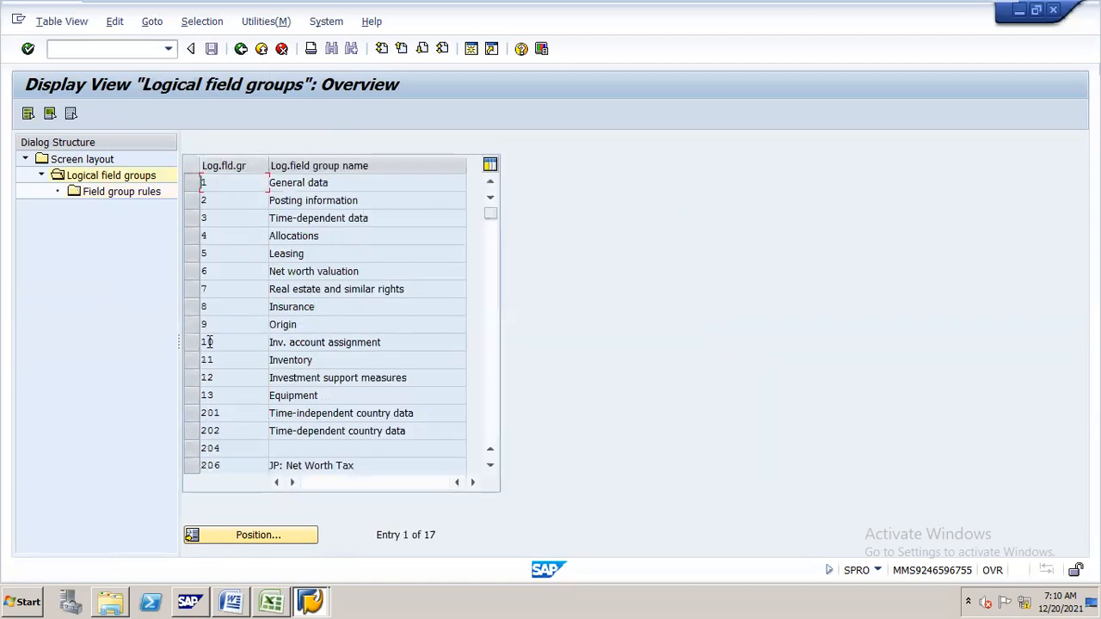
pyautogui.click(242, 49)
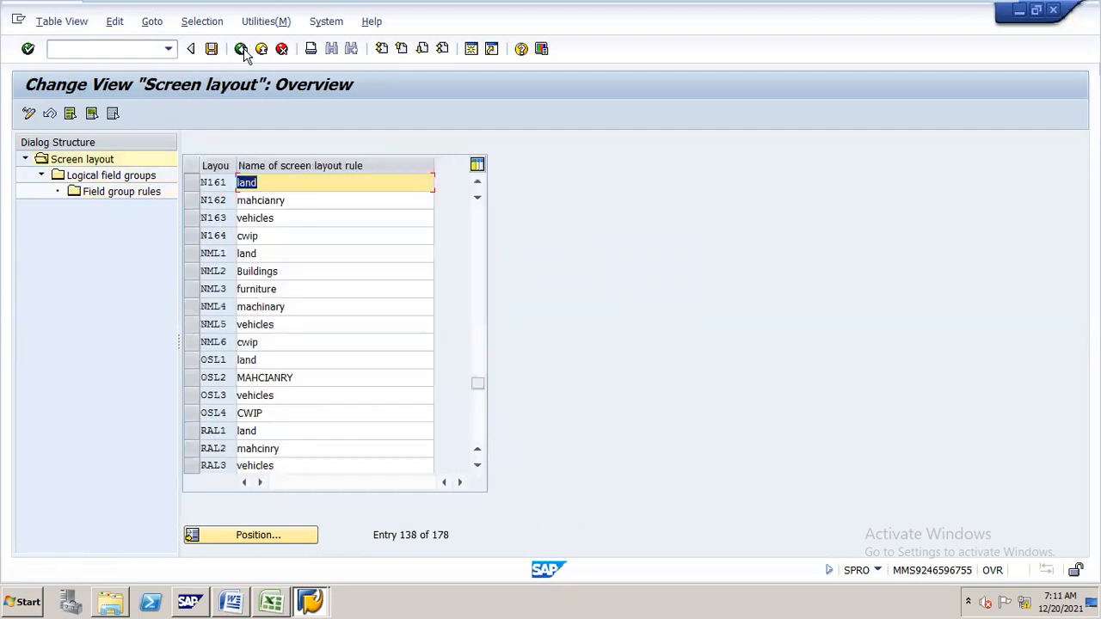
# In the Posting information rules of screen layout N164, make Capitalization date required with main number and copy enabled, and save
pyautogui.click(191, 240)
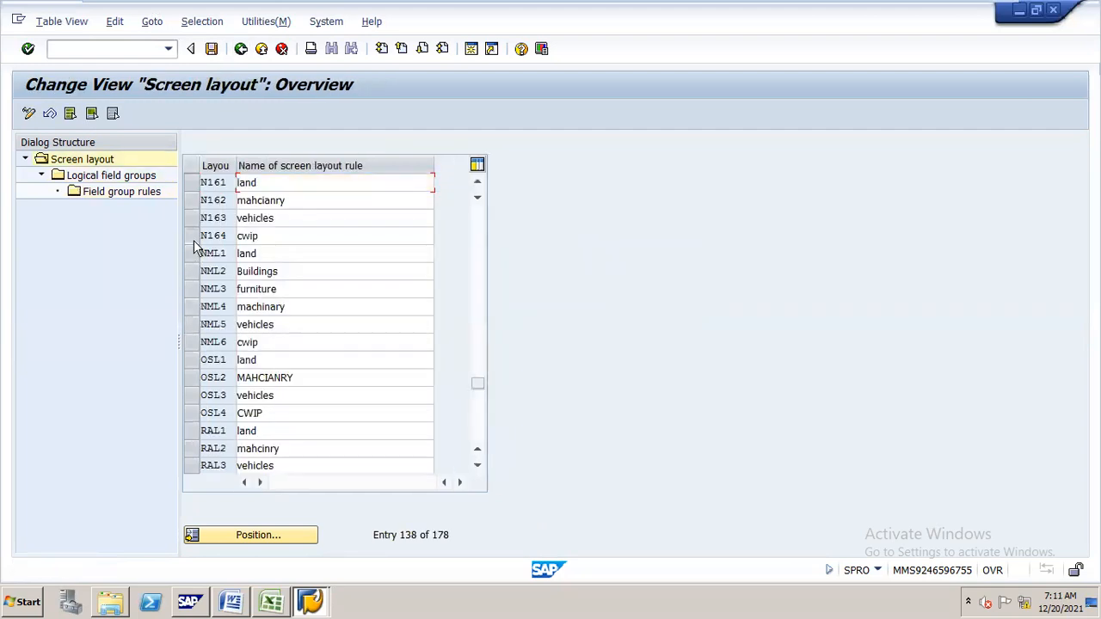
pyautogui.click(147, 177)
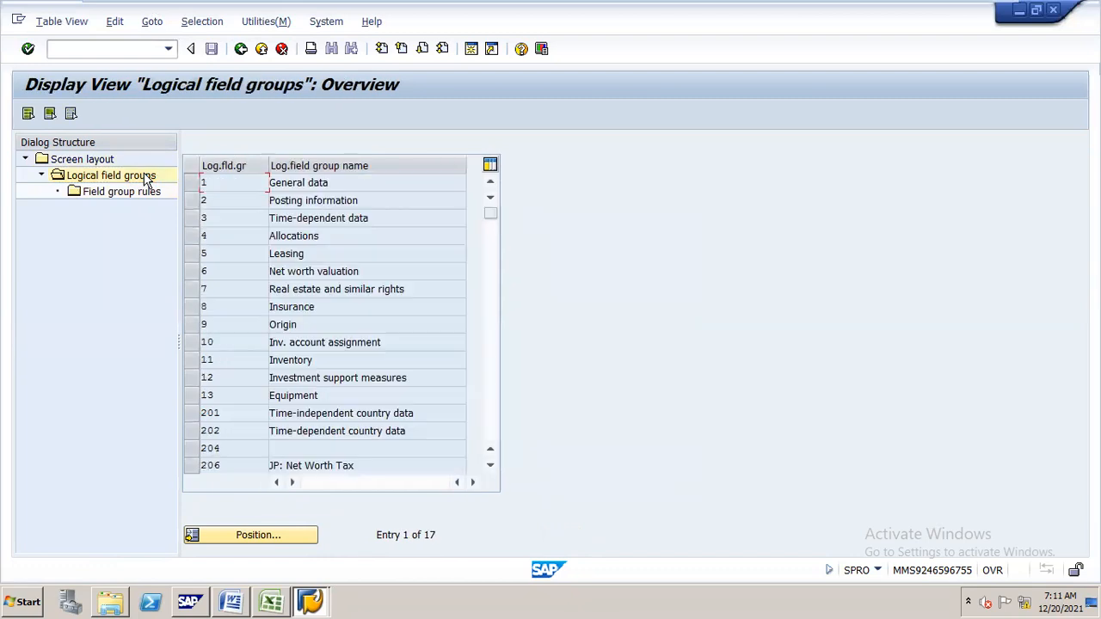
pyautogui.click(191, 203)
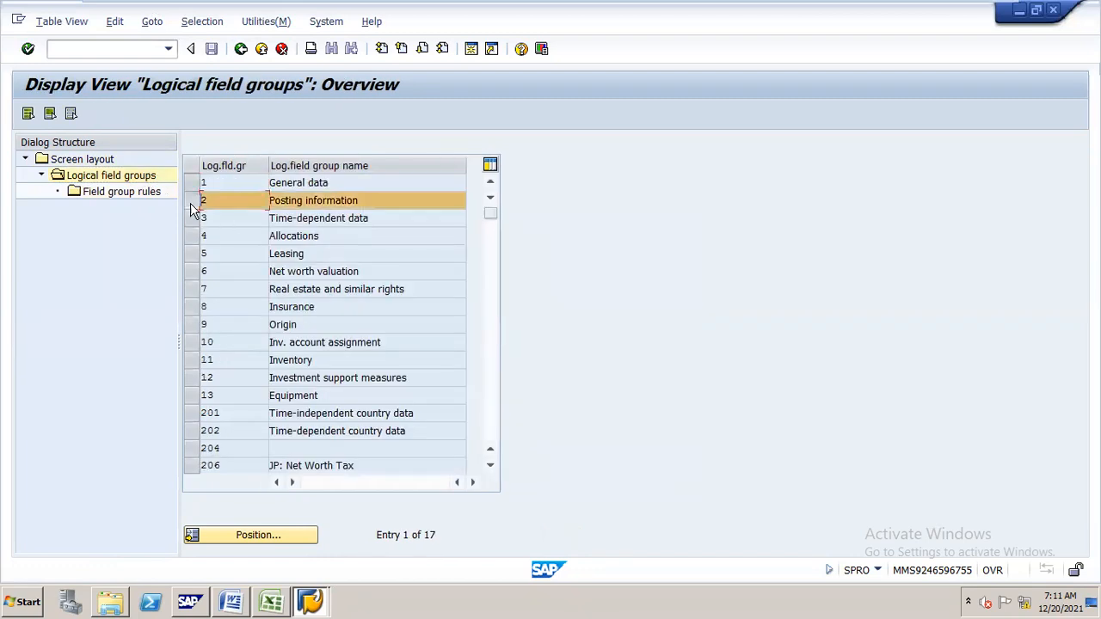
pyautogui.click(155, 191)
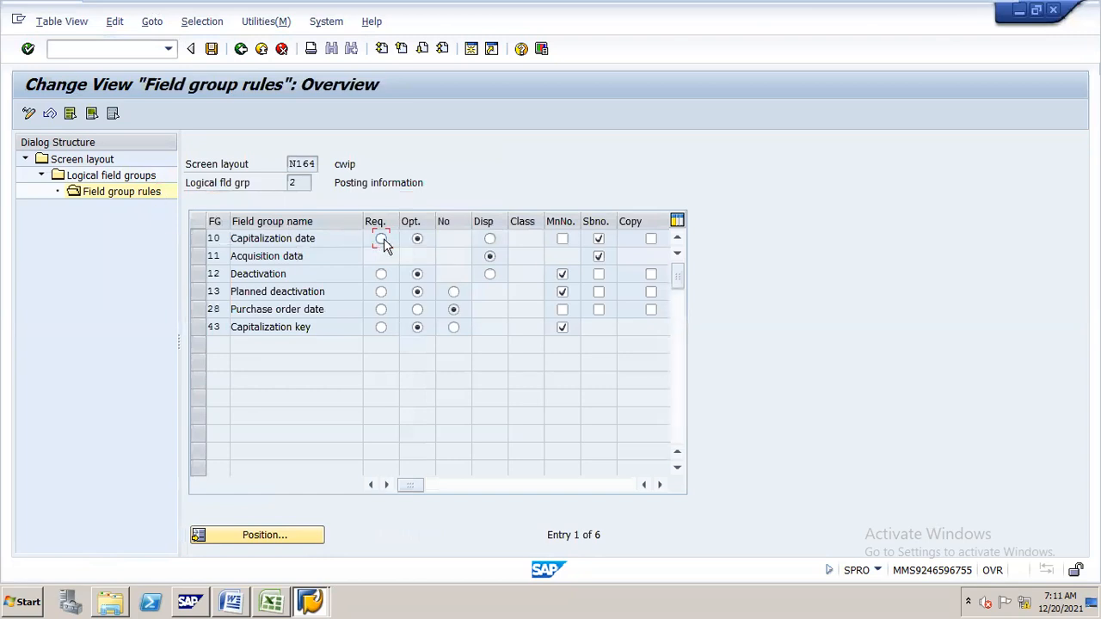
pyautogui.click(562, 238)
pyautogui.click(651, 239)
pyautogui.click(212, 49)
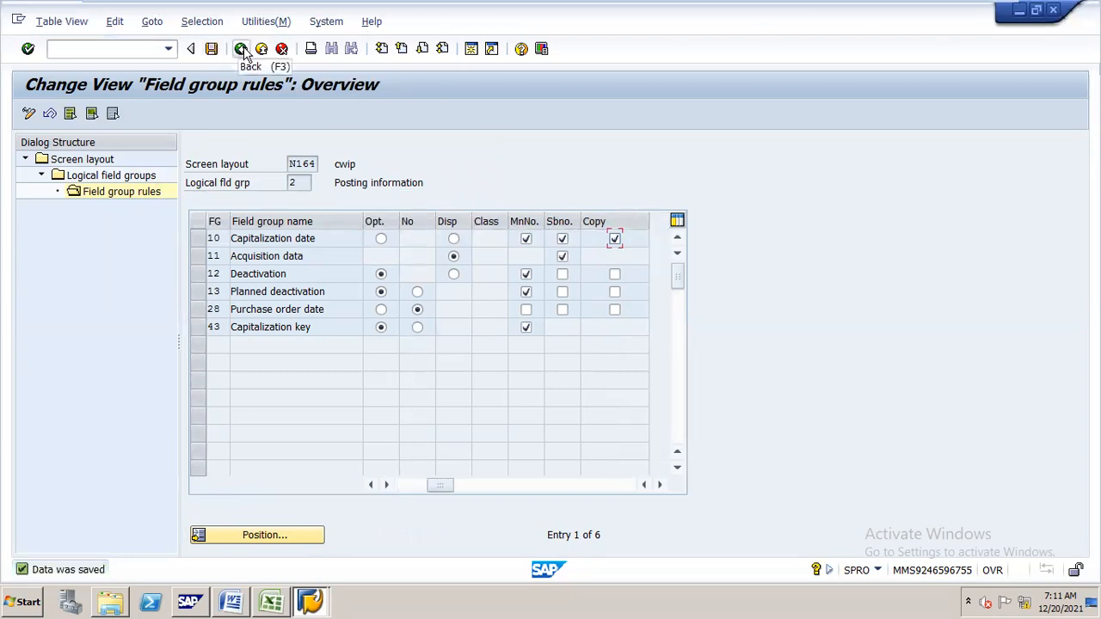
pyautogui.click(242, 49)
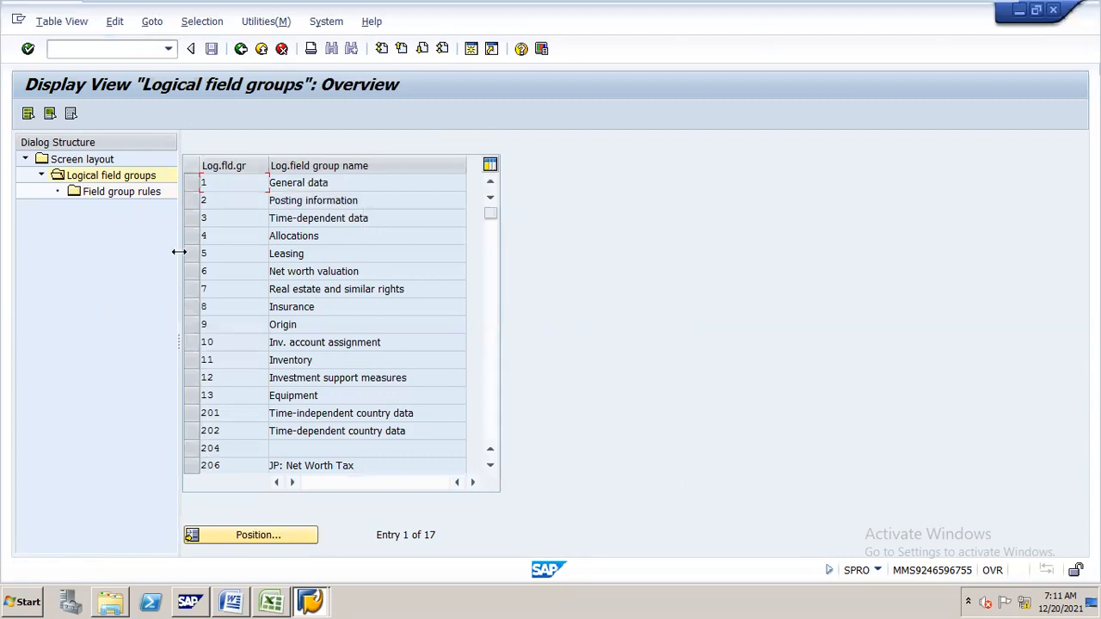
# In N164's Time-dependent data rules, enable the subnumber level for Cost center and save
pyautogui.click(194, 224)
pyautogui.doubleClick(142, 189)
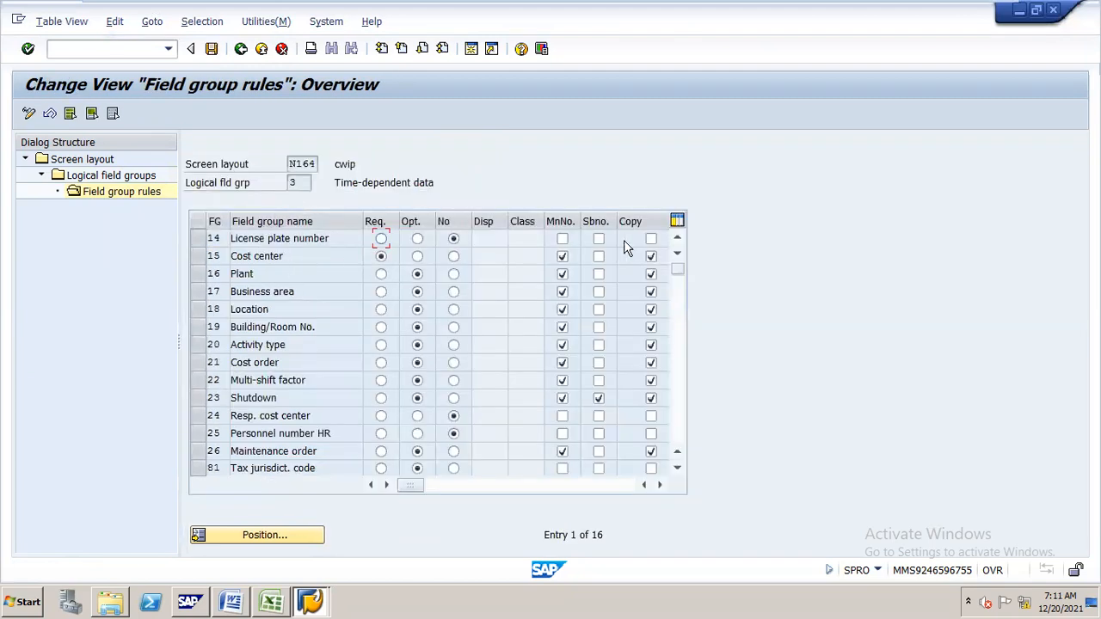
pyautogui.click(599, 256)
pyautogui.click(212, 50)
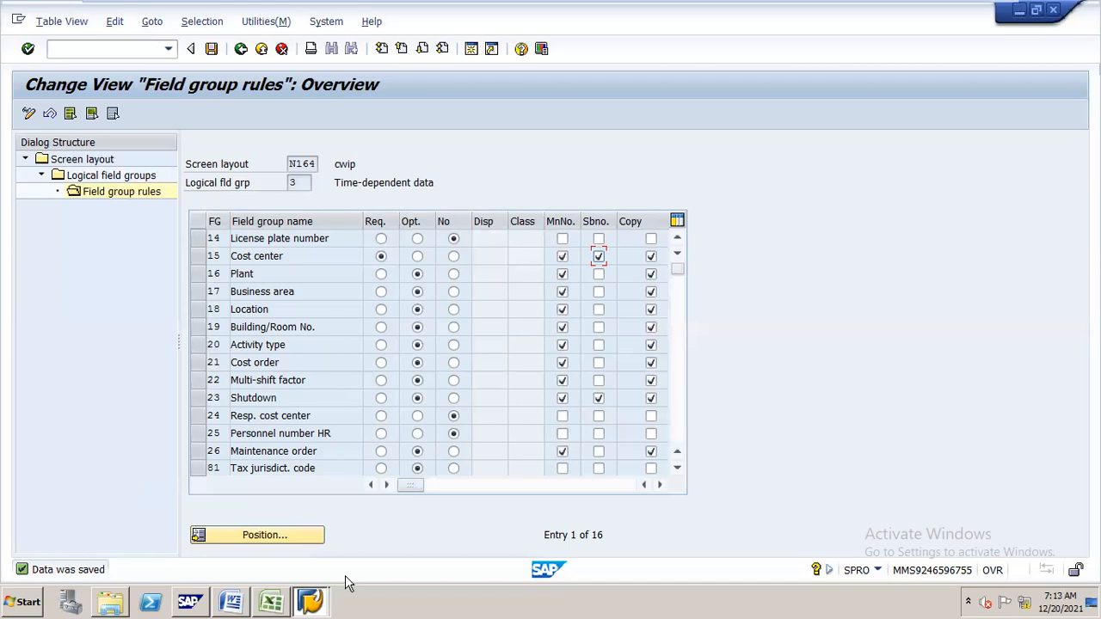
# Switch to the Word asset accounting document and review the asset master's Time-dependent and Deprec. Areas screens
pyautogui.click(242, 591)
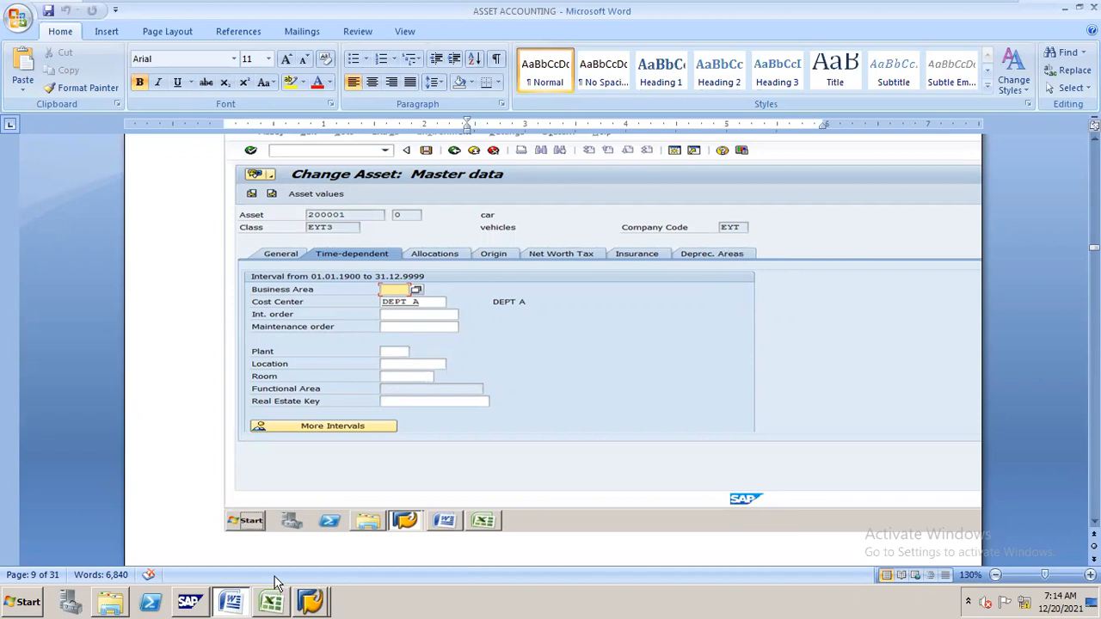
pyautogui.click(232, 584)
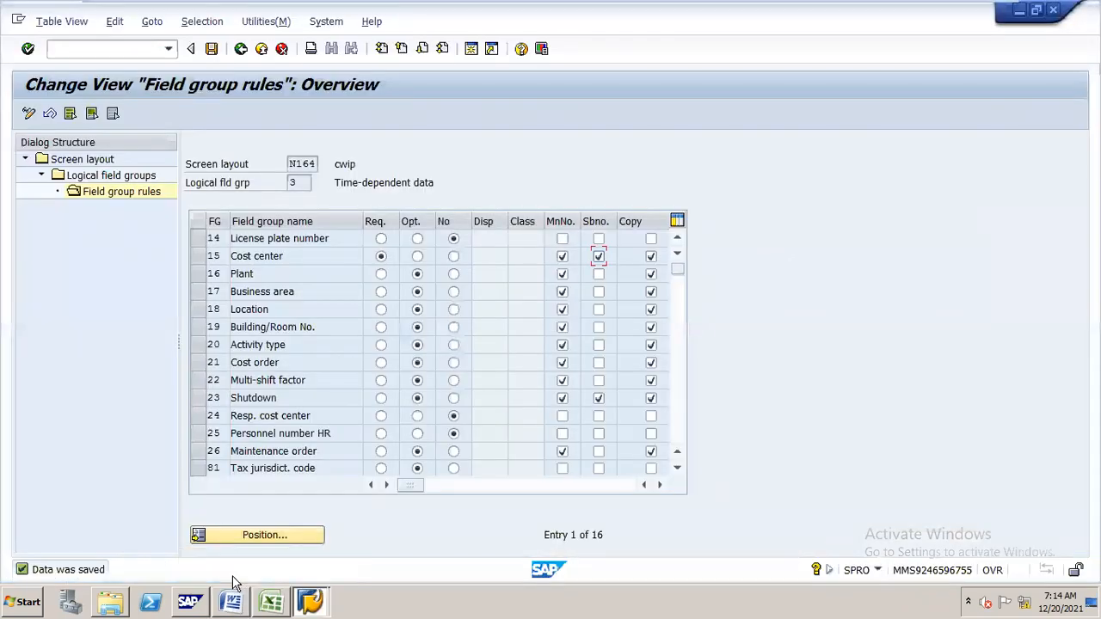
pyautogui.click(232, 585)
pyautogui.click(271, 585)
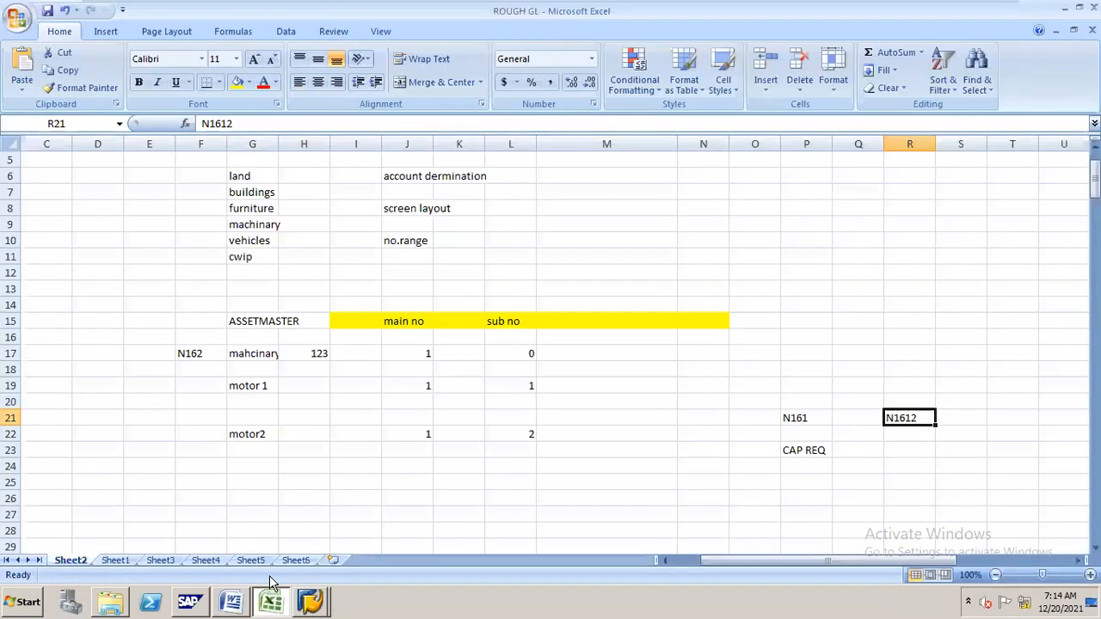
pyautogui.click(270, 585)
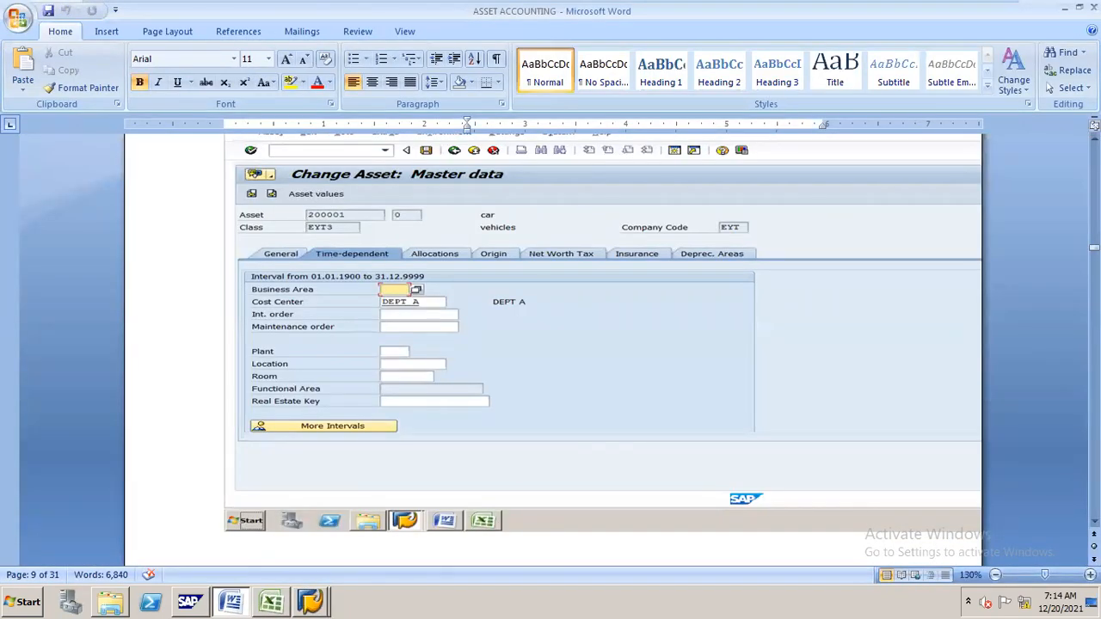
pyautogui.scroll(-2, 602, 344)
pyautogui.scroll(-8, 602, 344)
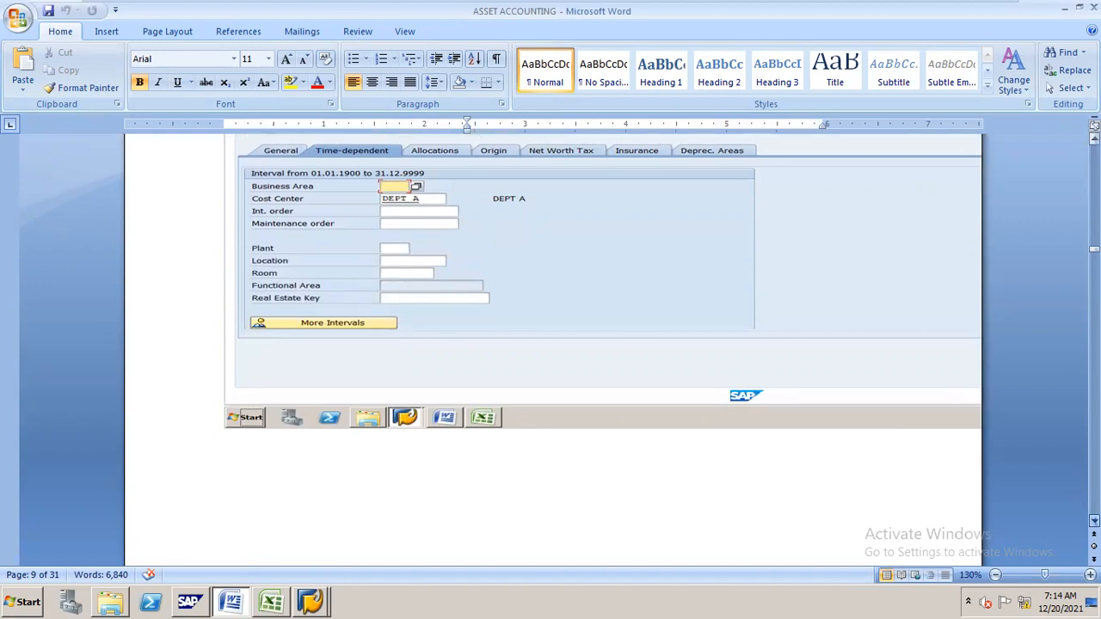
pyautogui.scroll(-8, 550, 344)
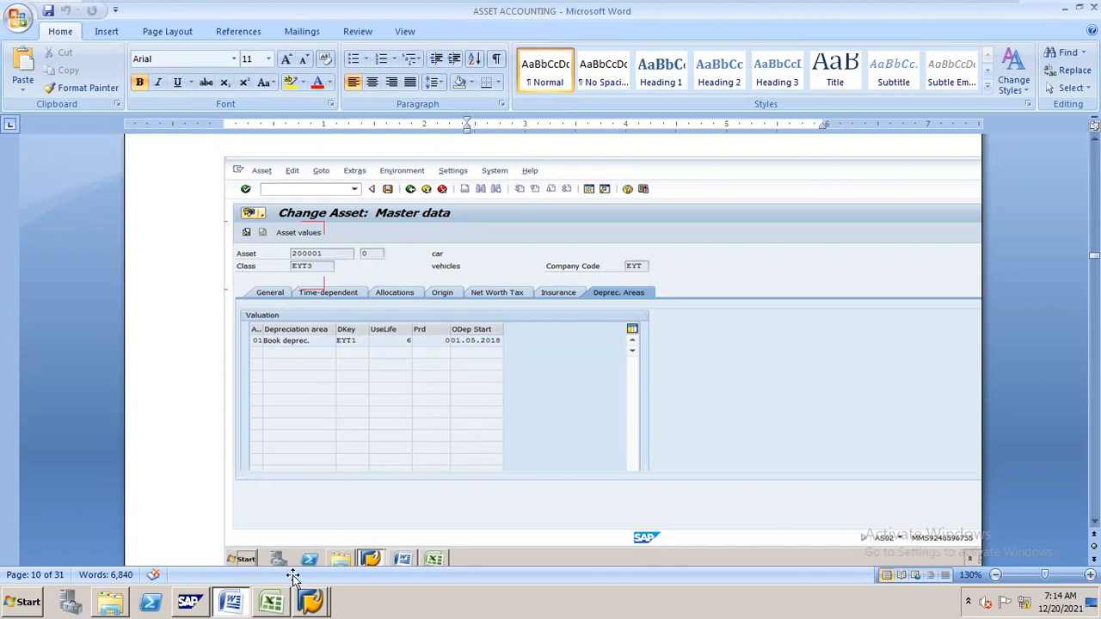
pyautogui.click(230, 593)
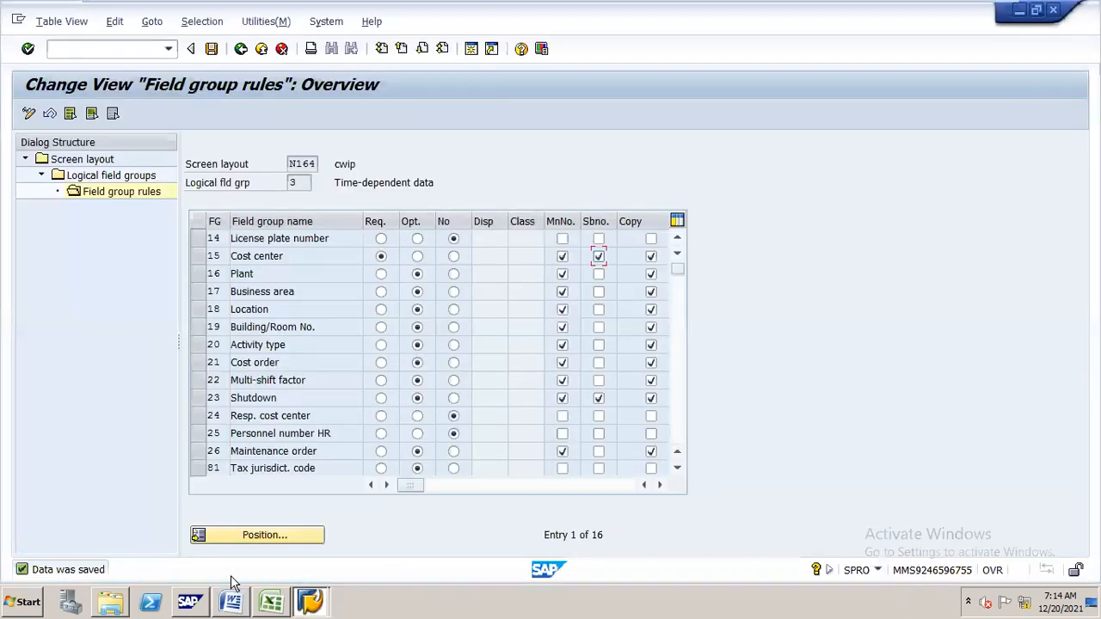
# Leave the asset master data layouts, open Define Screen Layout for Asset Depreciation Areas and select layout 2000
pyautogui.click(241, 50)
pyautogui.click(242, 50)
pyautogui.click(242, 50)
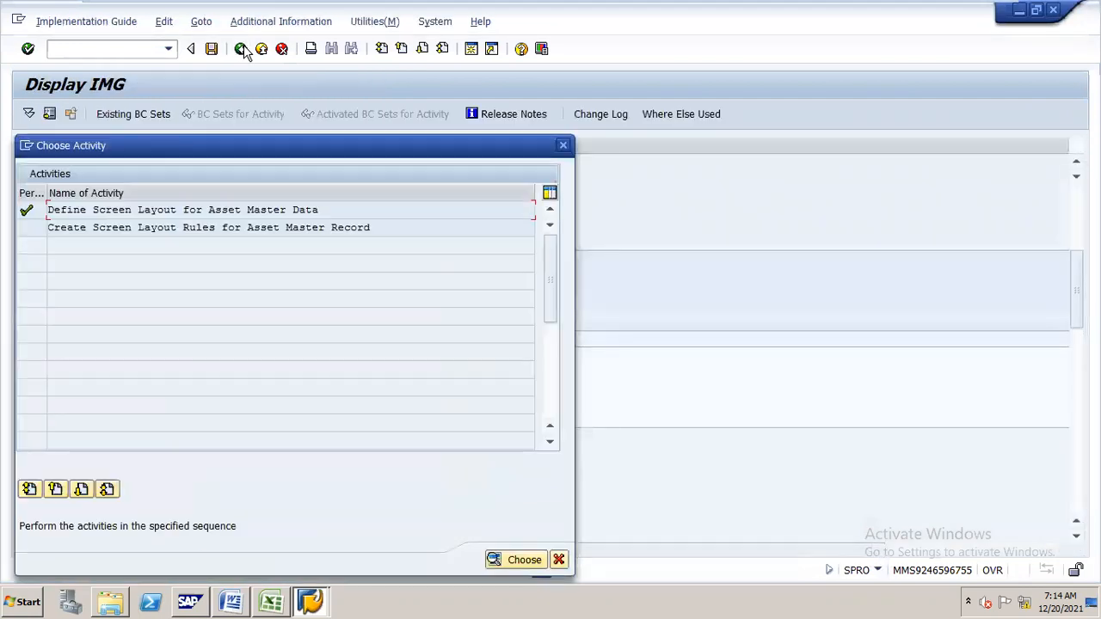
pyautogui.press('Escape')
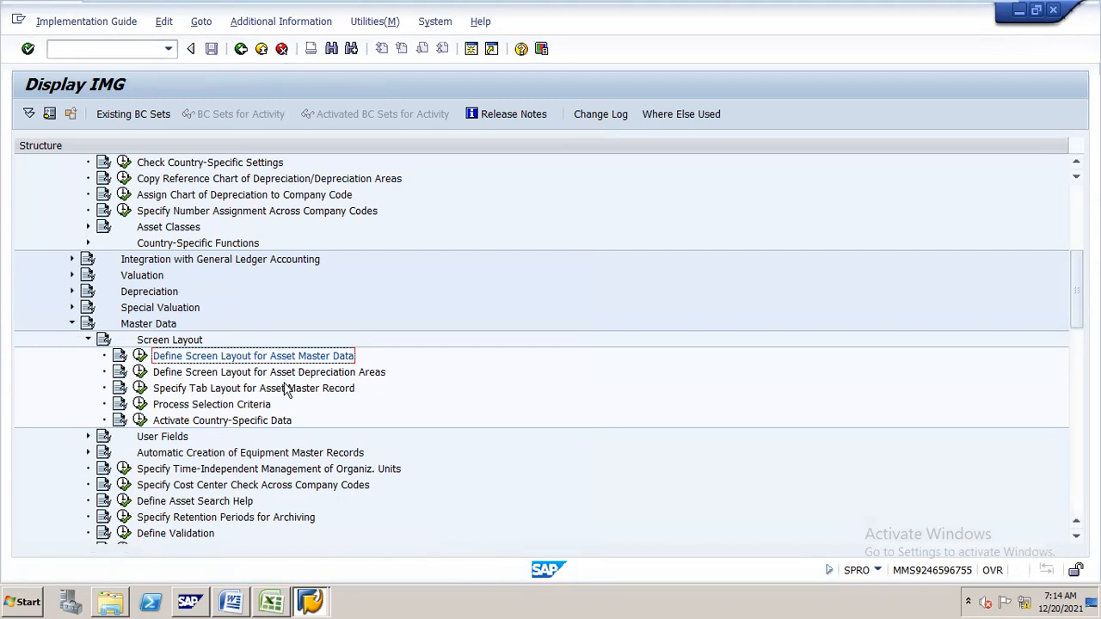
pyautogui.click(141, 375)
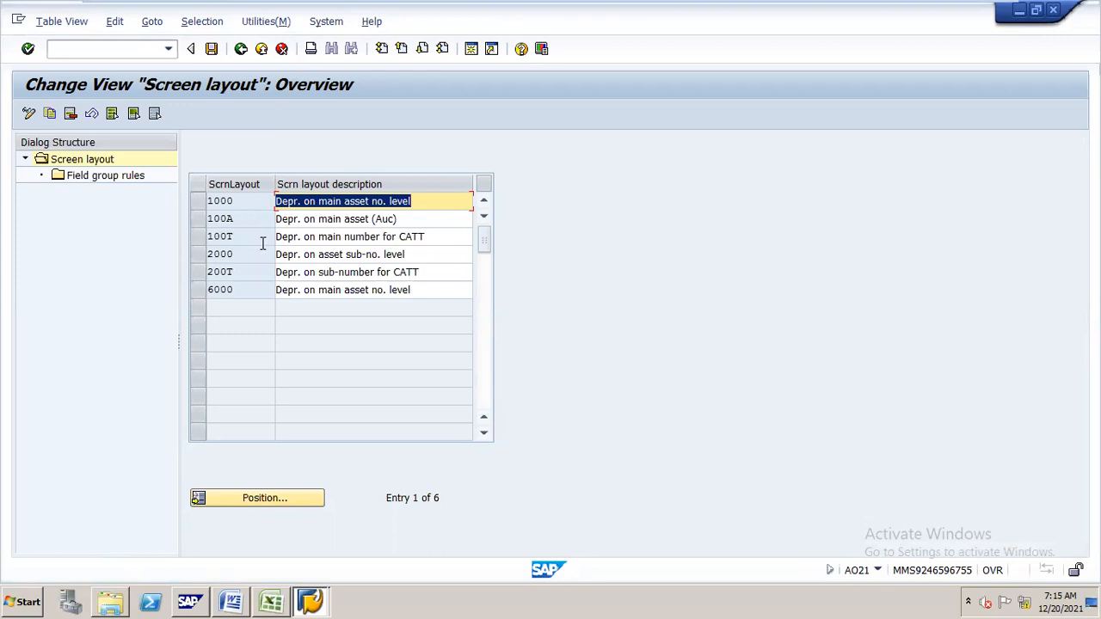
pyautogui.click(199, 255)
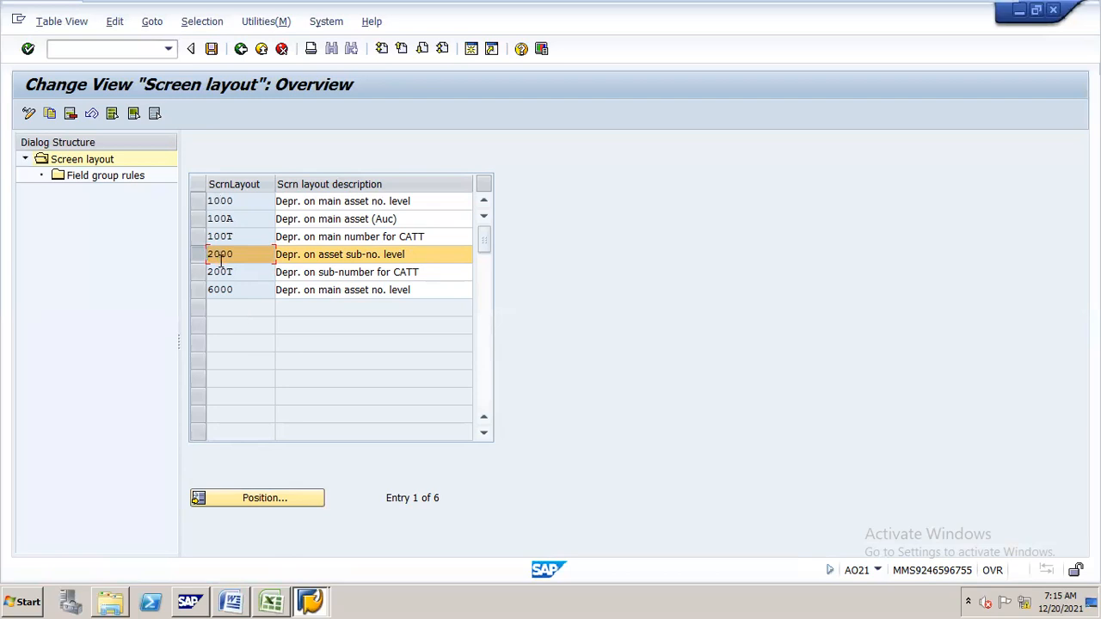
# Consult the Excel notes and the Deprec. Areas picture in the Word document, and return to the SAP screen layout list
pyautogui.click(271, 599)
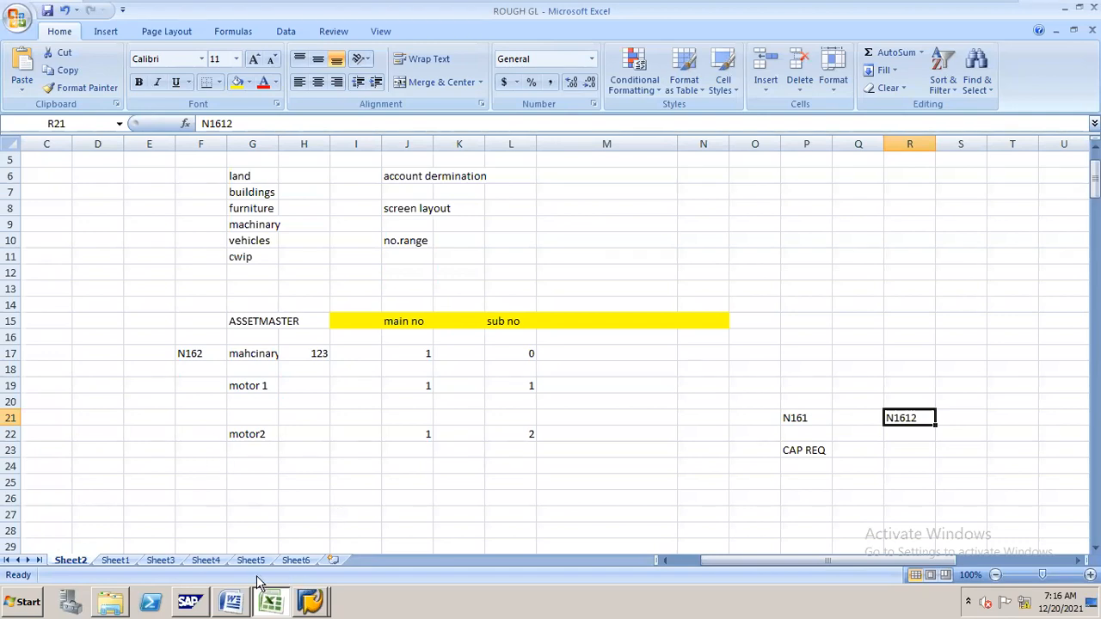
pyautogui.click(232, 595)
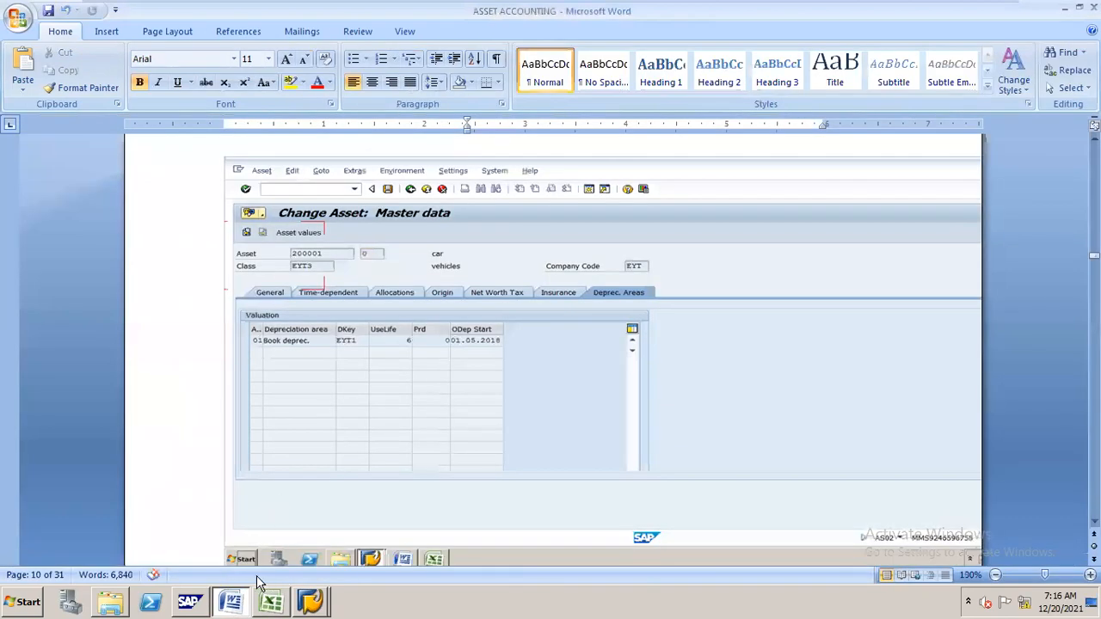
pyautogui.click(226, 585)
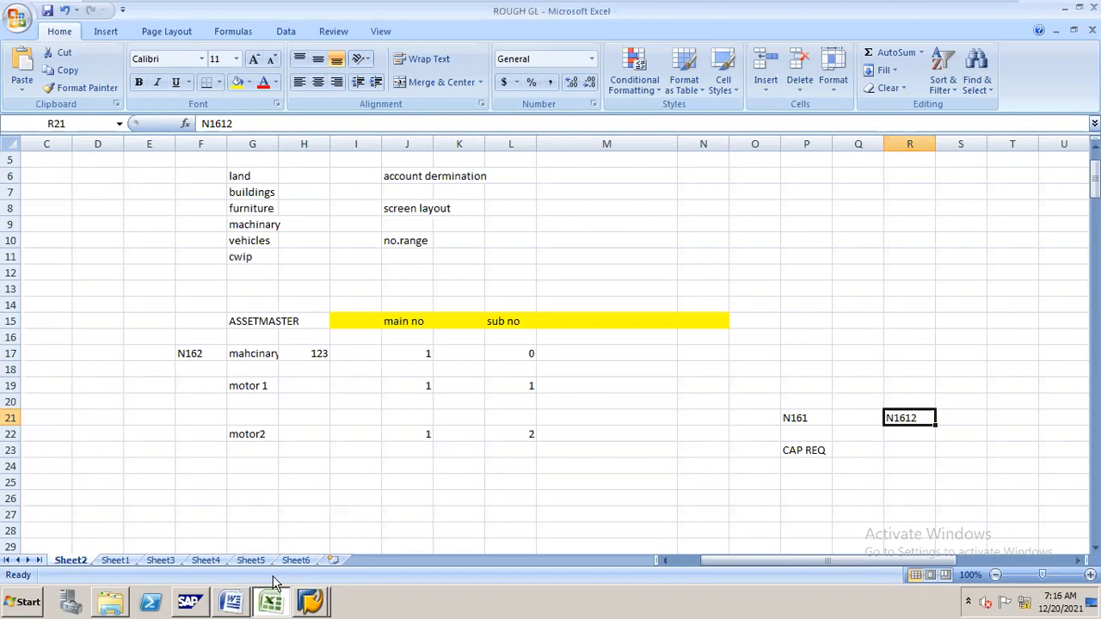
pyautogui.click(312, 594)
pyautogui.click(329, 570)
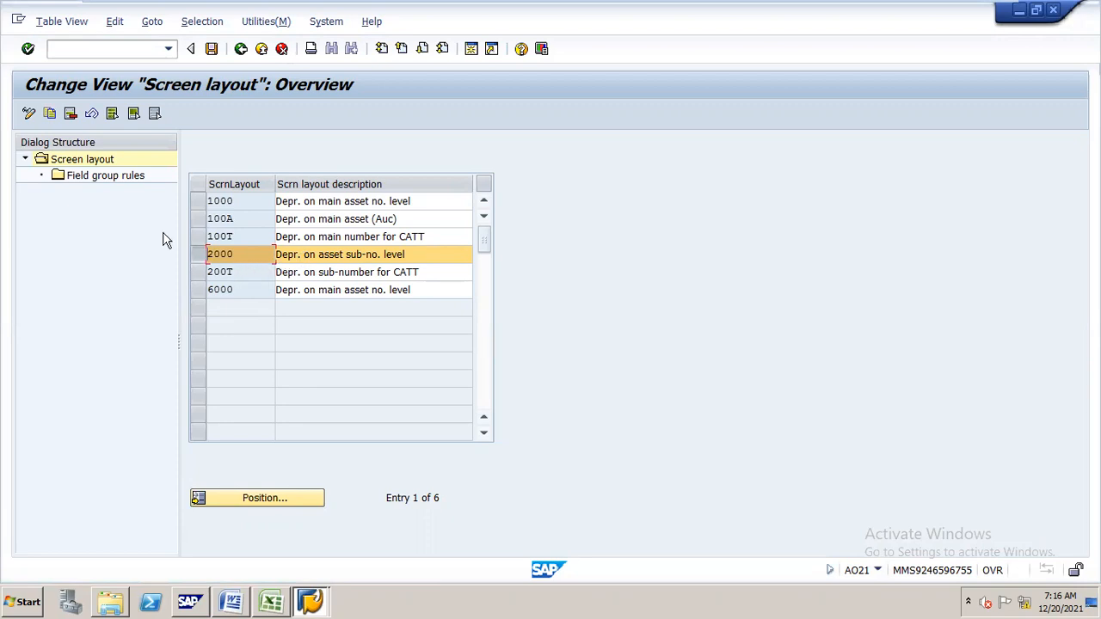
# Open the field group rules of depreciation layout 2000 and compare them with the Deprec. Areas picture in Word
pyautogui.doubleClick(131, 183)
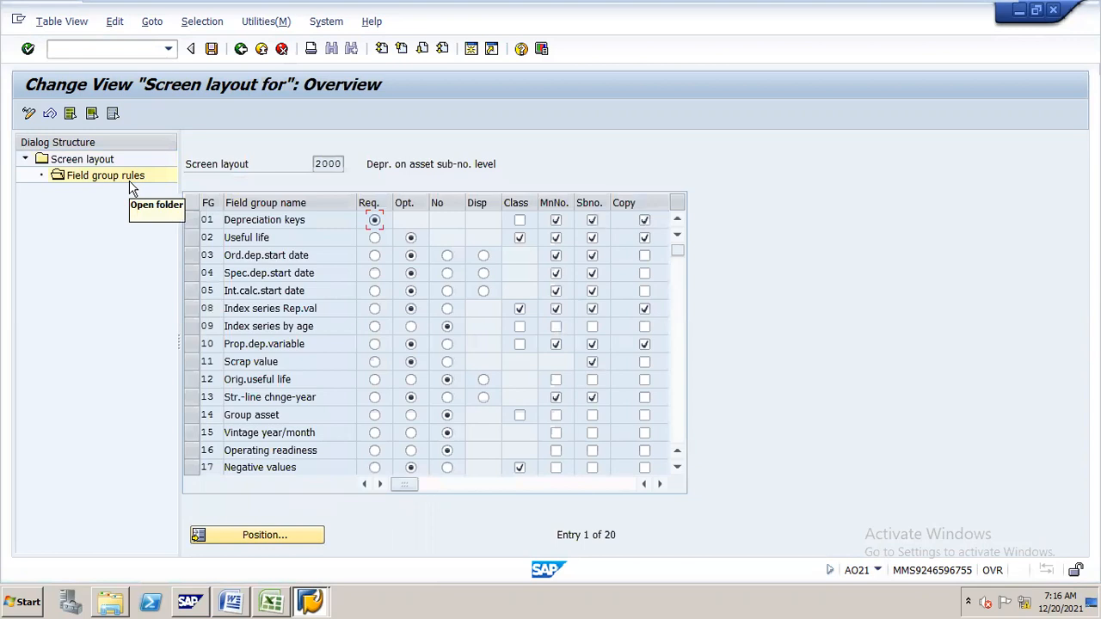
pyautogui.click(228, 595)
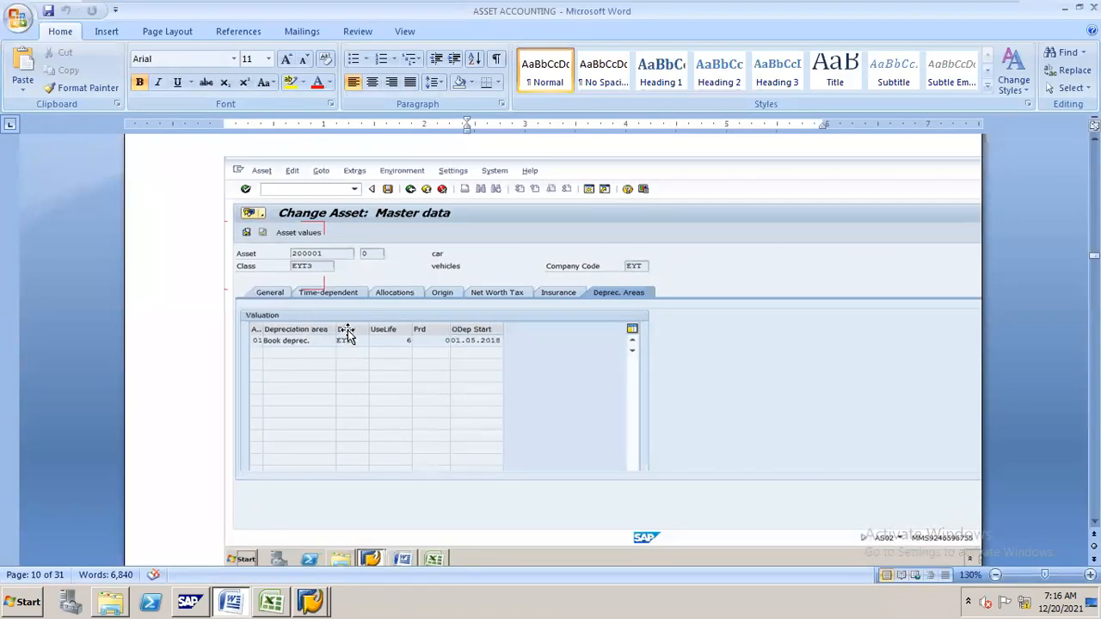
pyautogui.moveTo(271, 582)
pyautogui.click(309, 601)
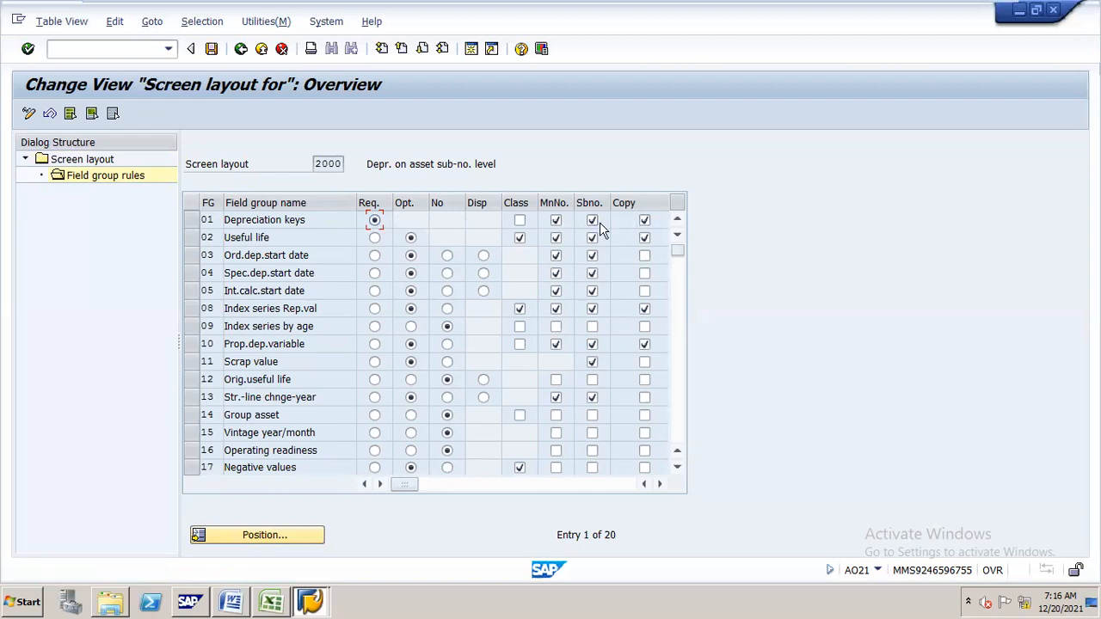
# Keep Depreciation keys required with copy enabled in layout 2000, save the rules and return to the implementation guide
pyautogui.click(643, 221)
pyautogui.click(212, 50)
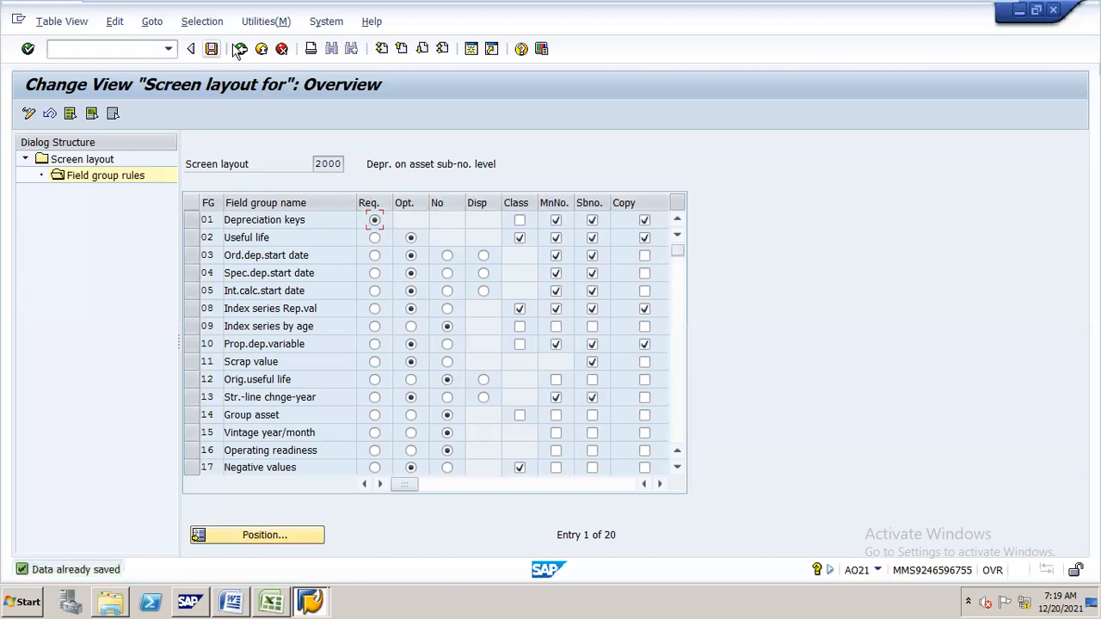
pyautogui.click(242, 50)
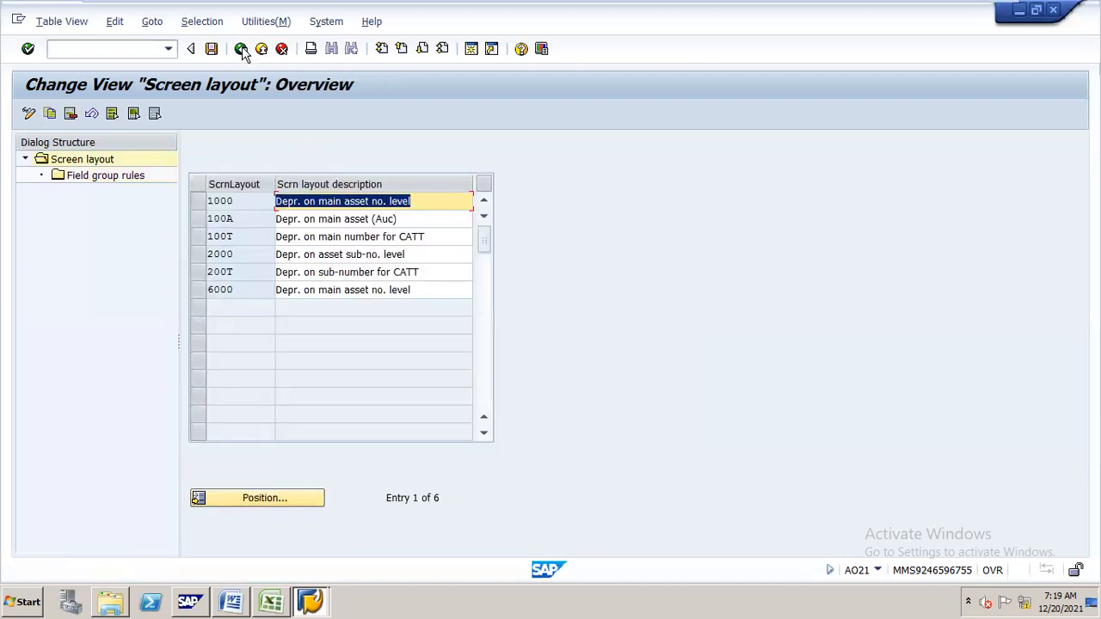
pyautogui.click(242, 50)
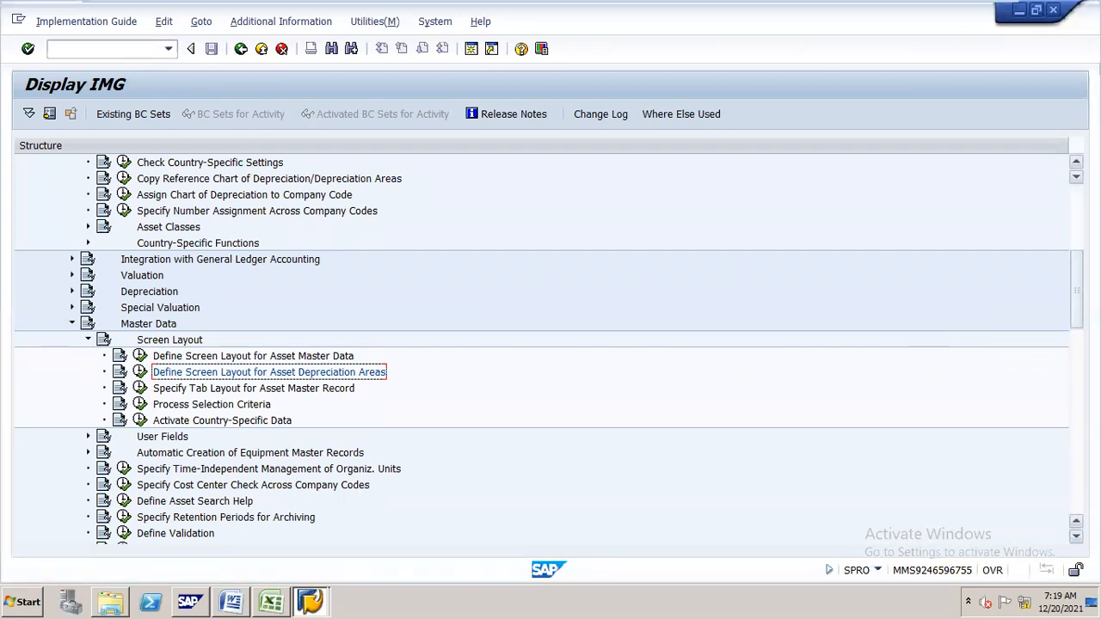
# Select the Screen Layout node under Master Data in the implementation guide
pyautogui.scroll(-1, 549, 344)
pyautogui.scroll(-1, 549, 344)
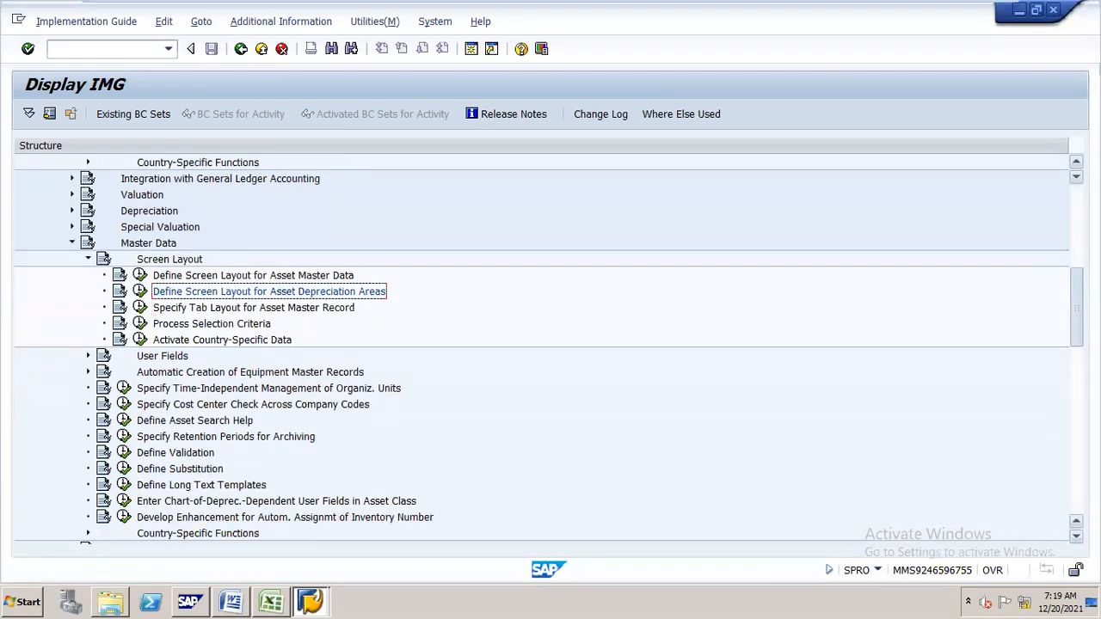
pyautogui.click(194, 261)
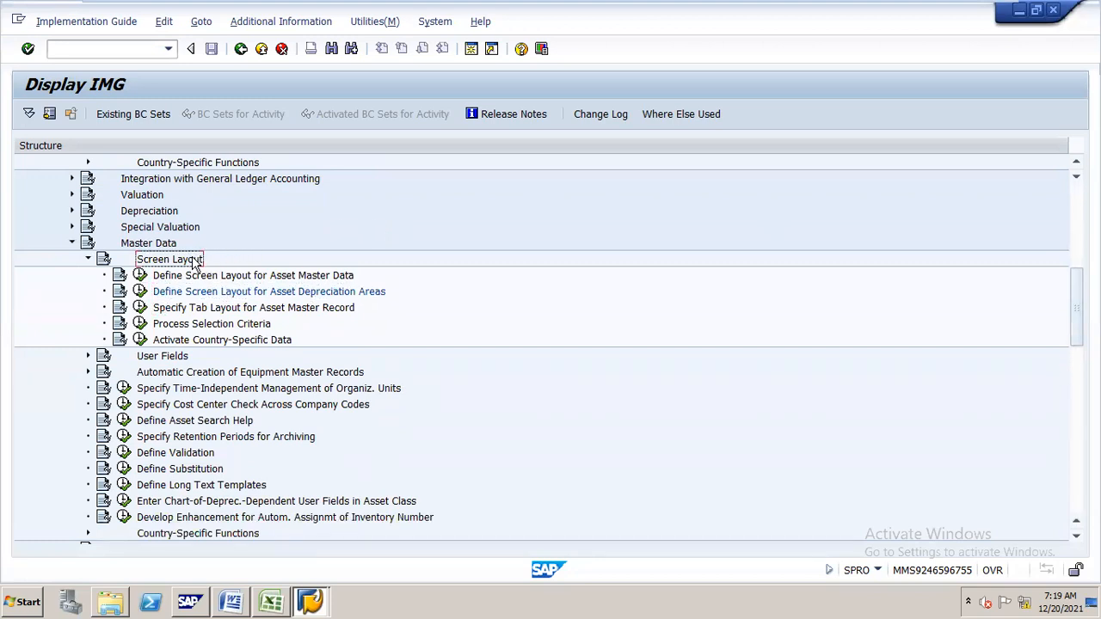
pyautogui.doubleClick(193, 261)
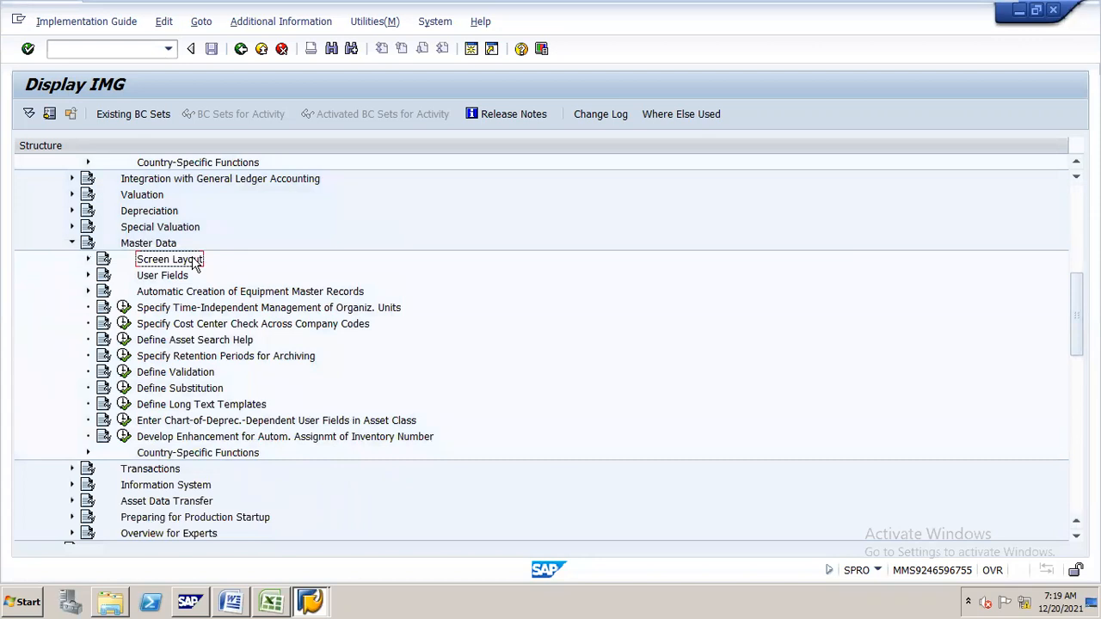
pyautogui.doubleClick(194, 263)
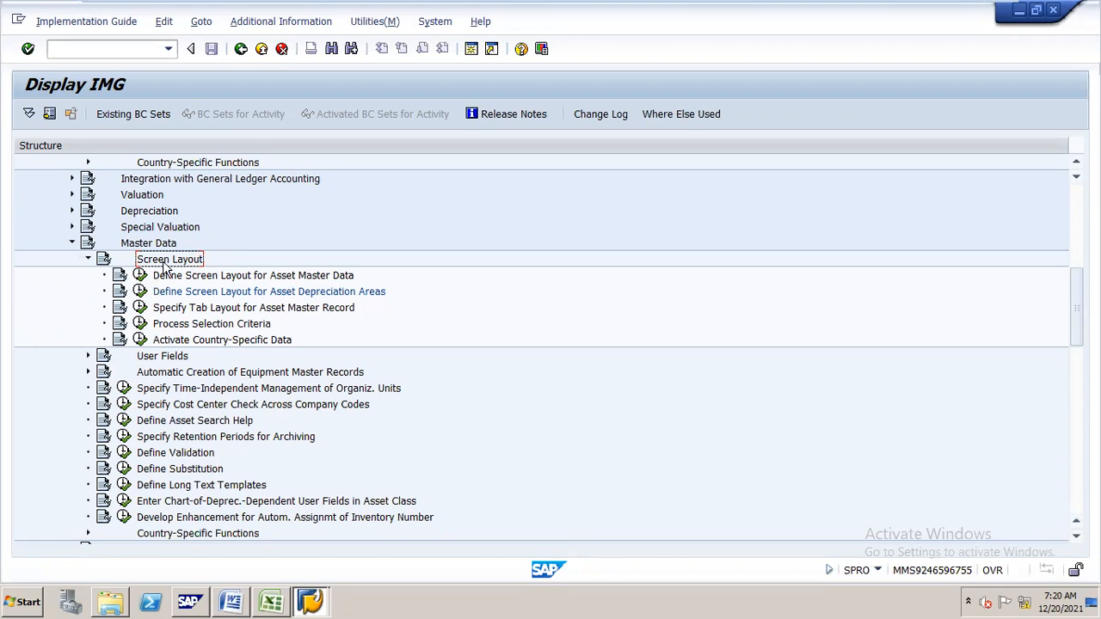
pyautogui.doubleClick(165, 262)
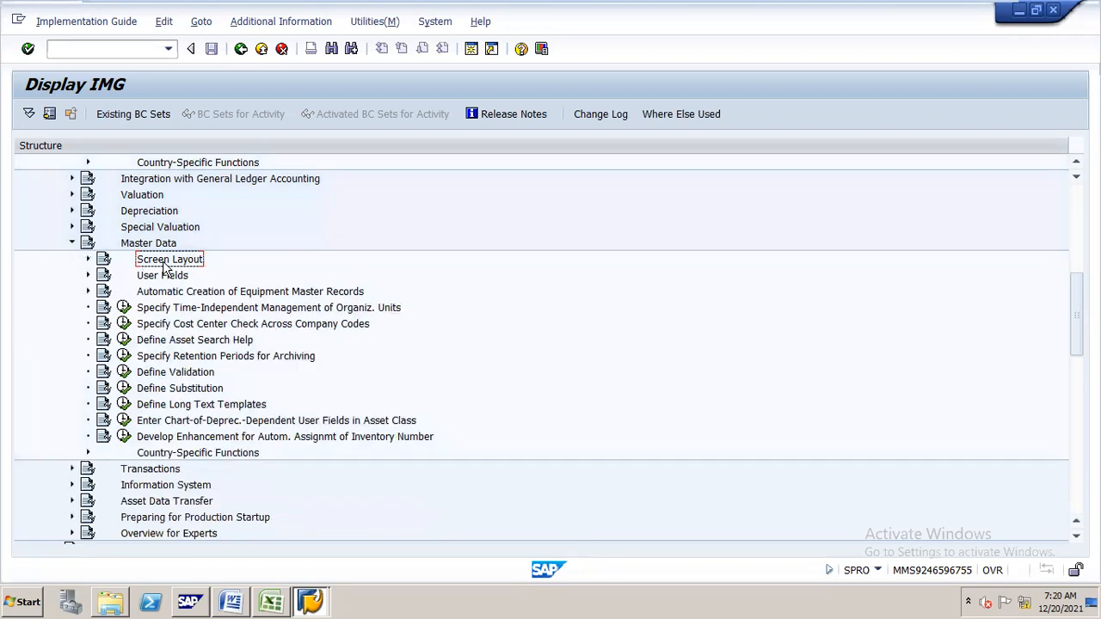
pyautogui.press('Left')
pyautogui.press('Left')
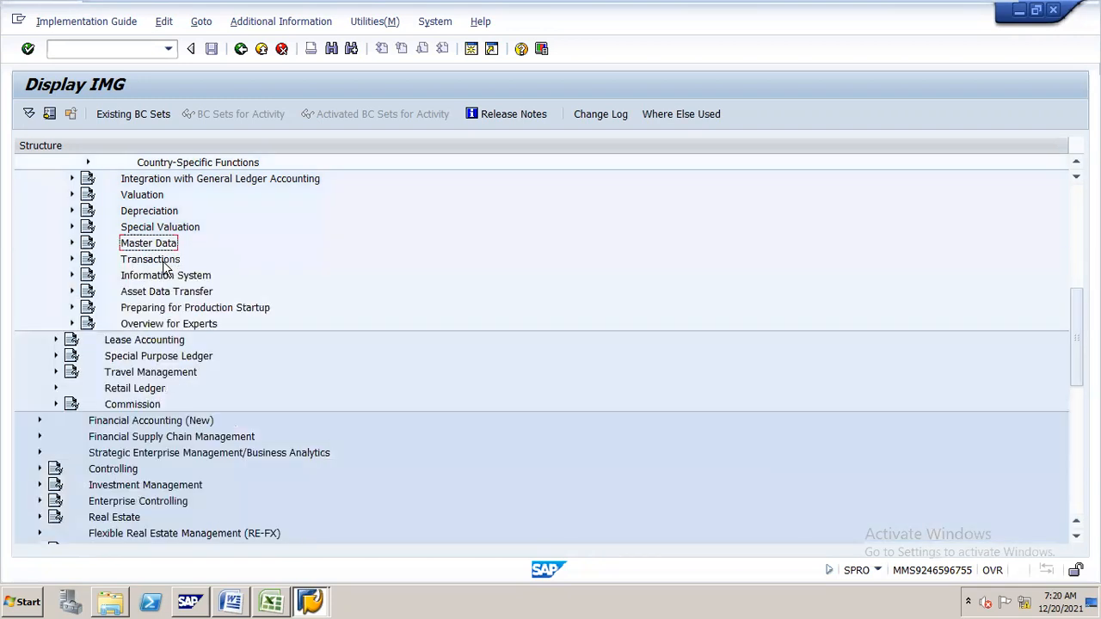
# Look through the Depreciation and Master Data nodes of the implementation guide, checking the activities under Ordinary Depreciation and Screen Layout
pyautogui.press('Up')
pyautogui.press('Up')
pyautogui.press('Right')
pyautogui.press('Down')
pyautogui.press('Right')
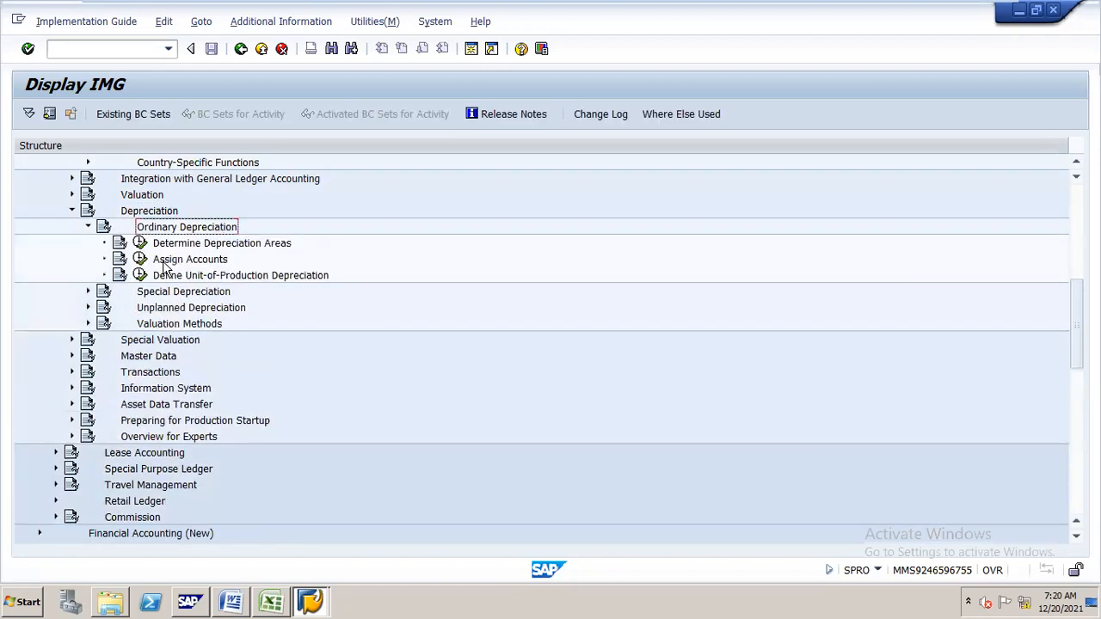
pyautogui.press('Left')
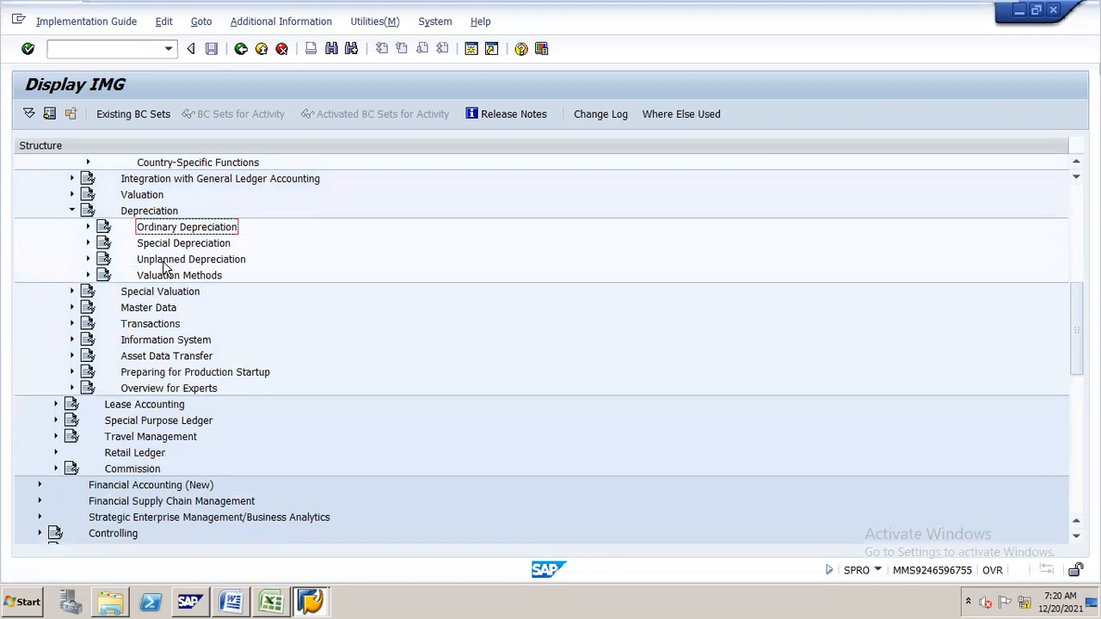
pyautogui.press('Down')
pyautogui.press('Down')
pyautogui.press('Up')
pyautogui.press('Up')
pyautogui.press('Up')
pyautogui.press('Left')
pyautogui.press('Down')
pyautogui.press('Down')
pyautogui.press('Right')
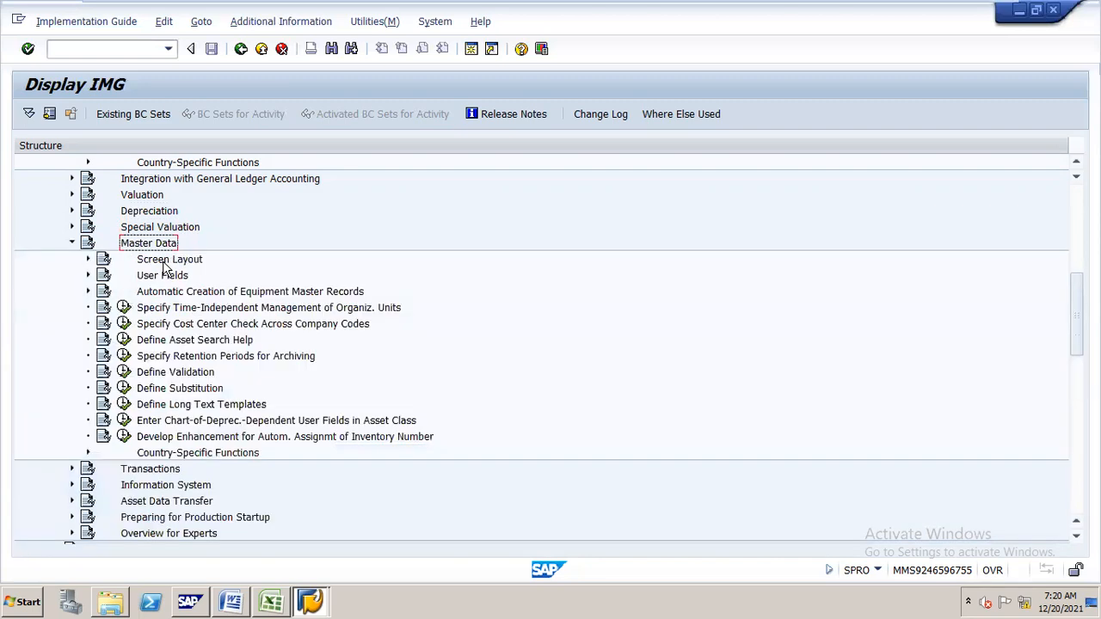
pyautogui.press('Down')
pyautogui.press('Right')
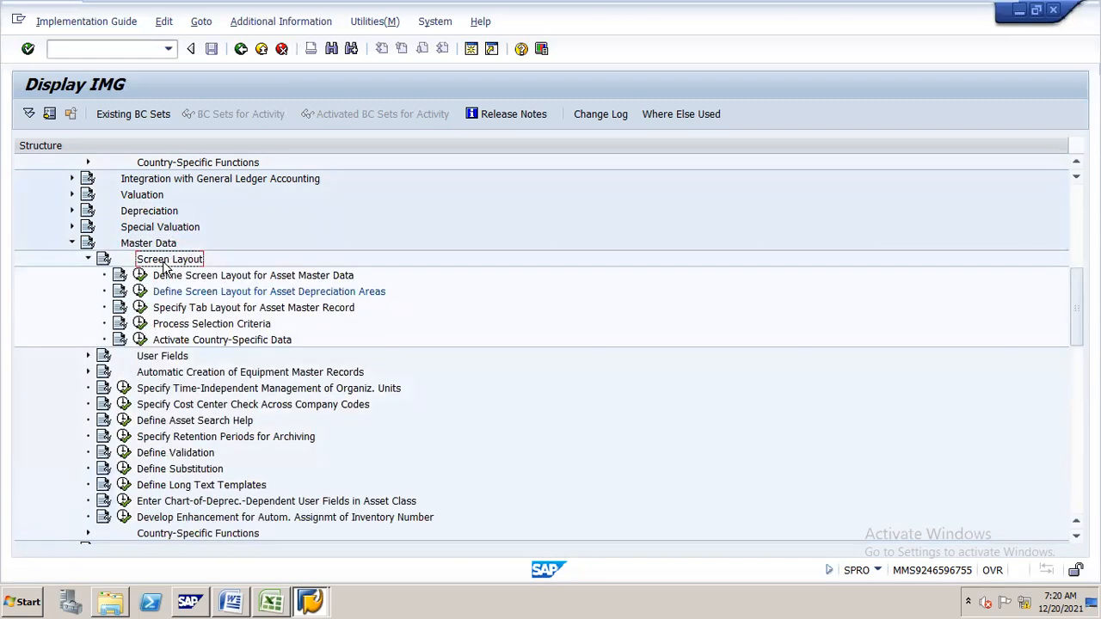
pyautogui.press('Left')
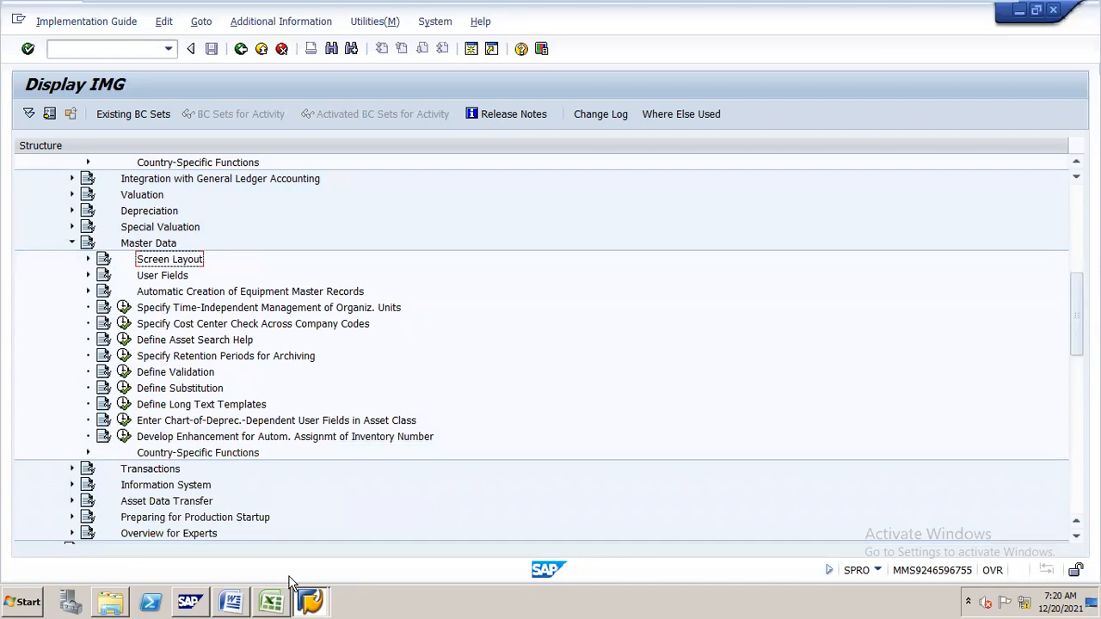
# Review the Change Asset pictures and the screen layout note in the Word document, and return to the SAP implementation guide
pyautogui.click(231, 600)
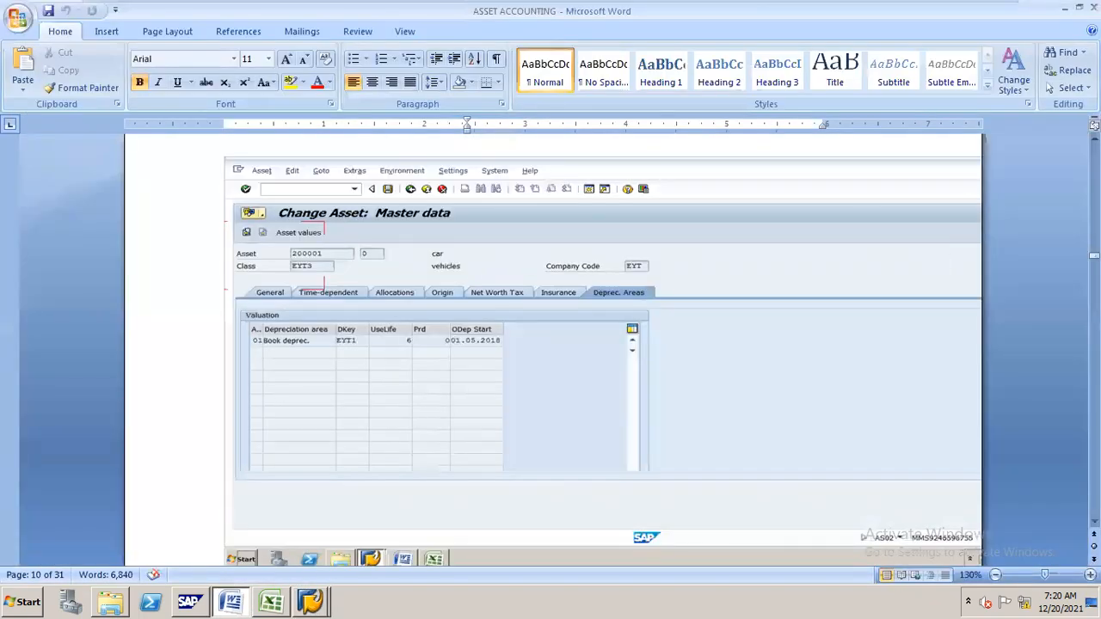
pyautogui.click(1094, 139)
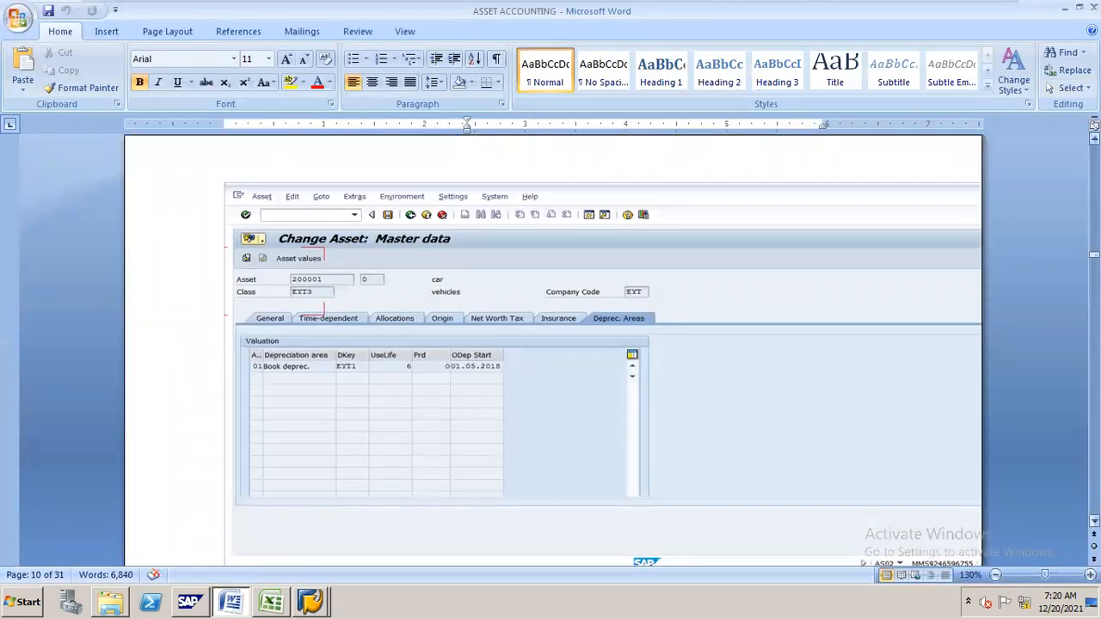
pyautogui.click(1094, 139)
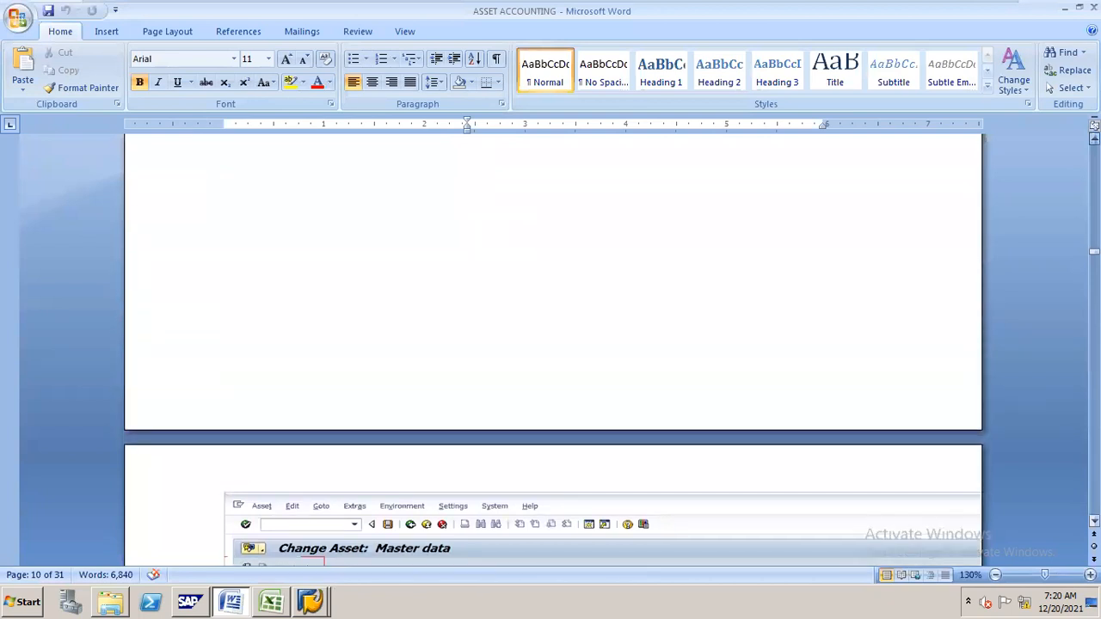
pyautogui.click(1094, 139)
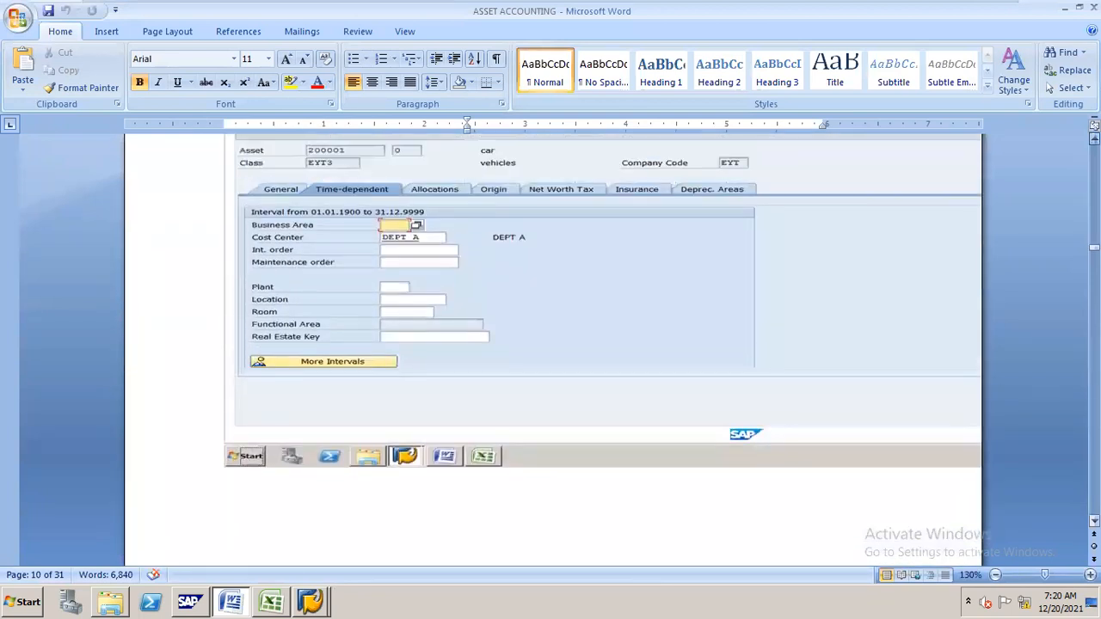
pyautogui.scroll(8, 553, 349)
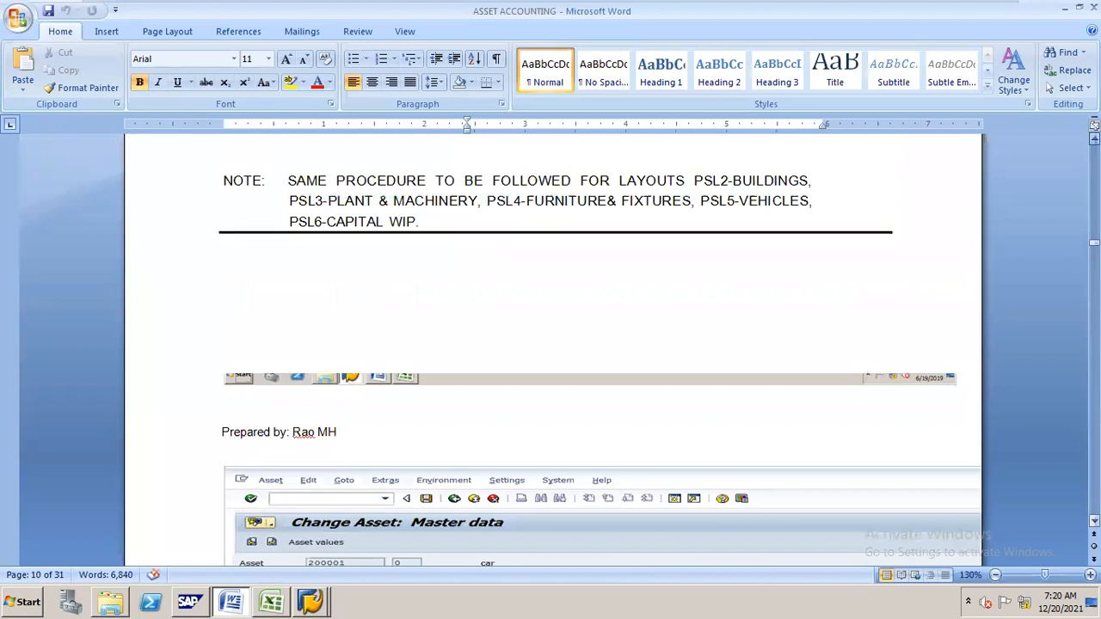
pyautogui.scroll(5, 553, 349)
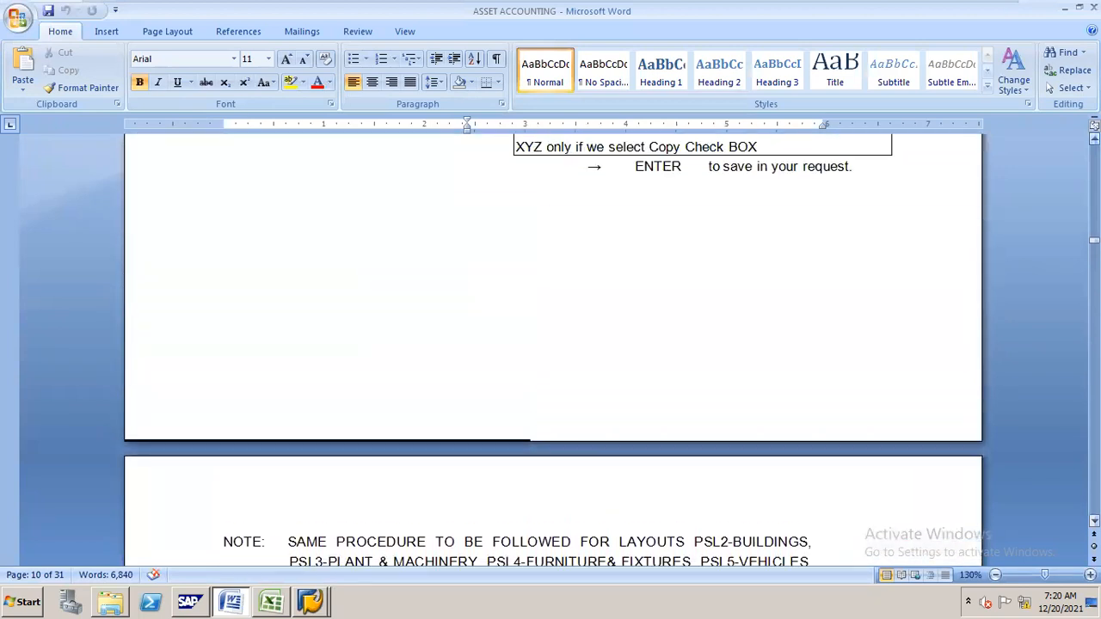
pyautogui.hotkey('alt', 'Tab')
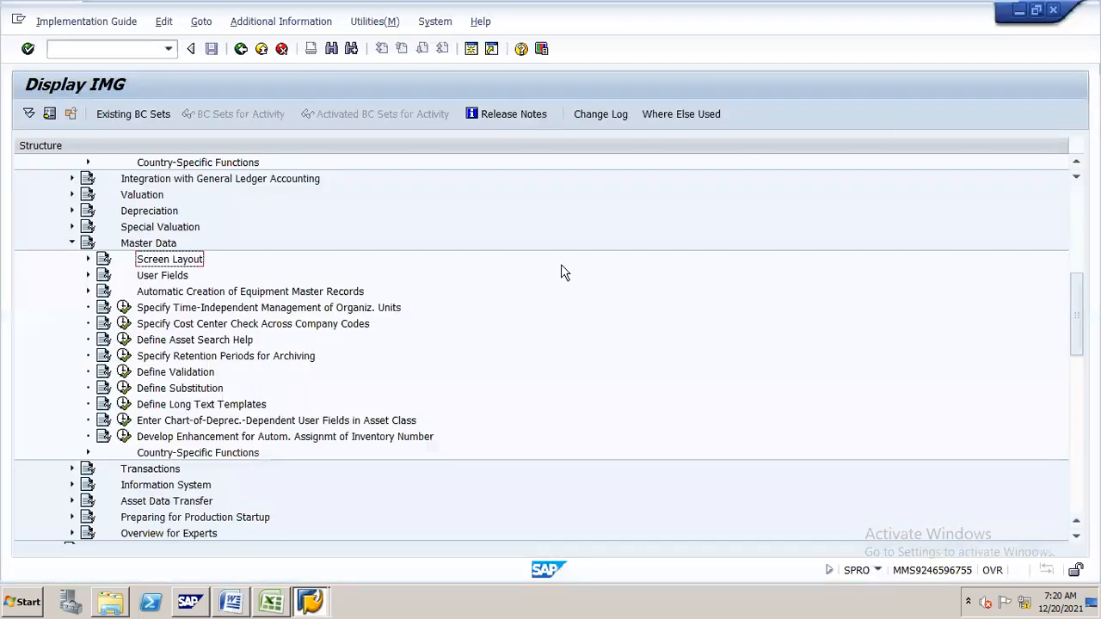
# View Determine Depreciation Areas under Ordinary Depreciation for chart of depreciation N16, and return to the implementation guide
pyautogui.doubleClick(159, 266)
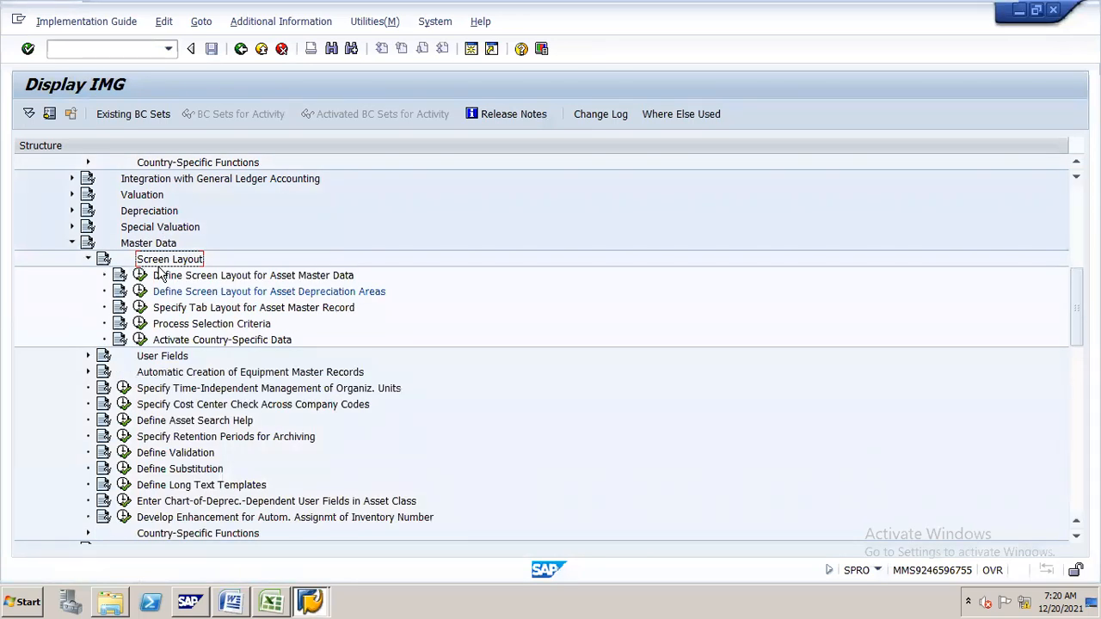
pyautogui.doubleClick(159, 268)
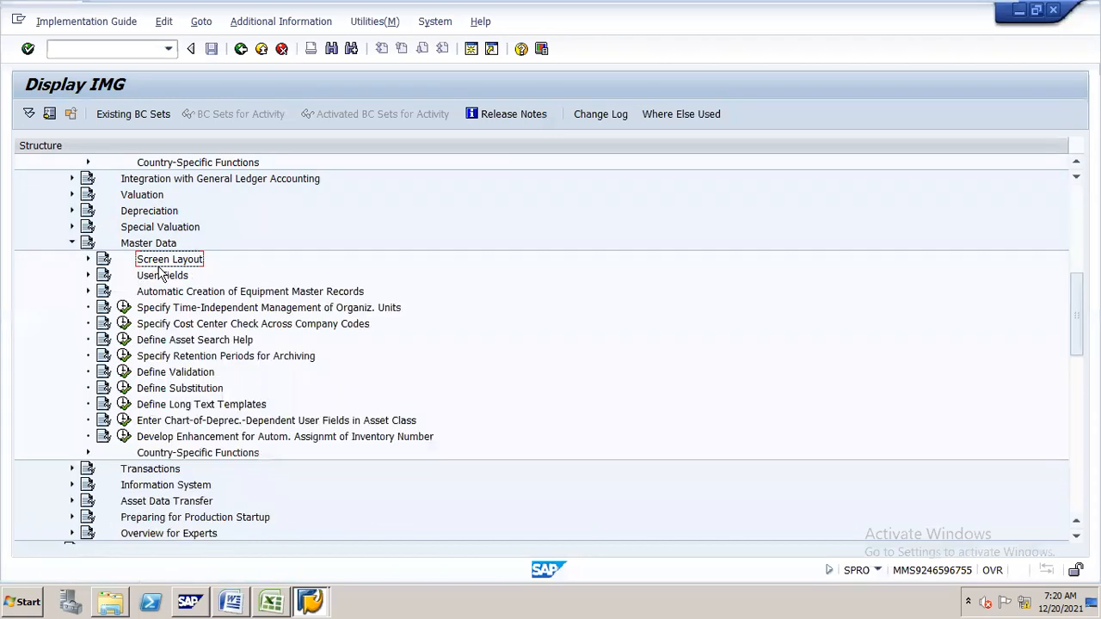
pyautogui.press('Left')
pyautogui.press('Left')
pyautogui.press('Up')
pyautogui.press('Up')
pyautogui.press('Right')
pyautogui.press('Down')
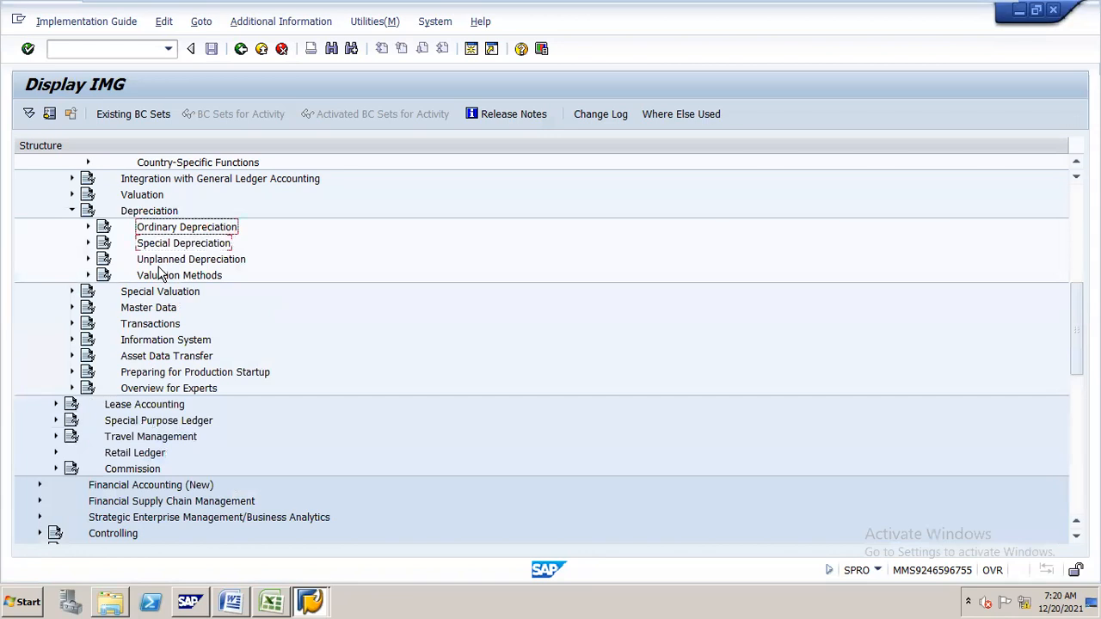
pyautogui.press('Right')
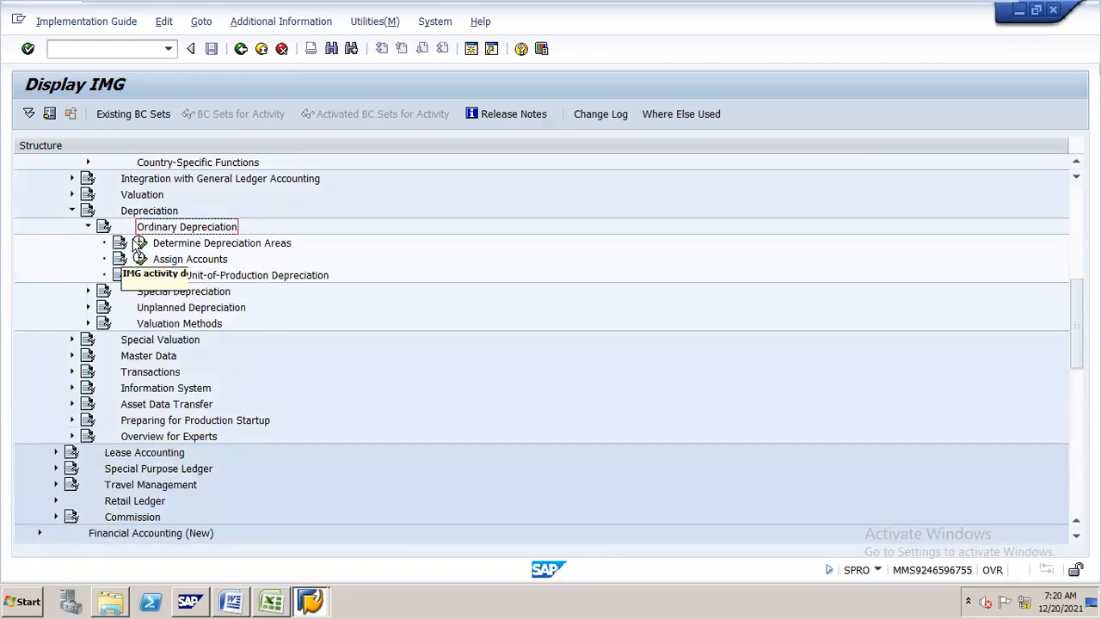
pyautogui.click(140, 245)
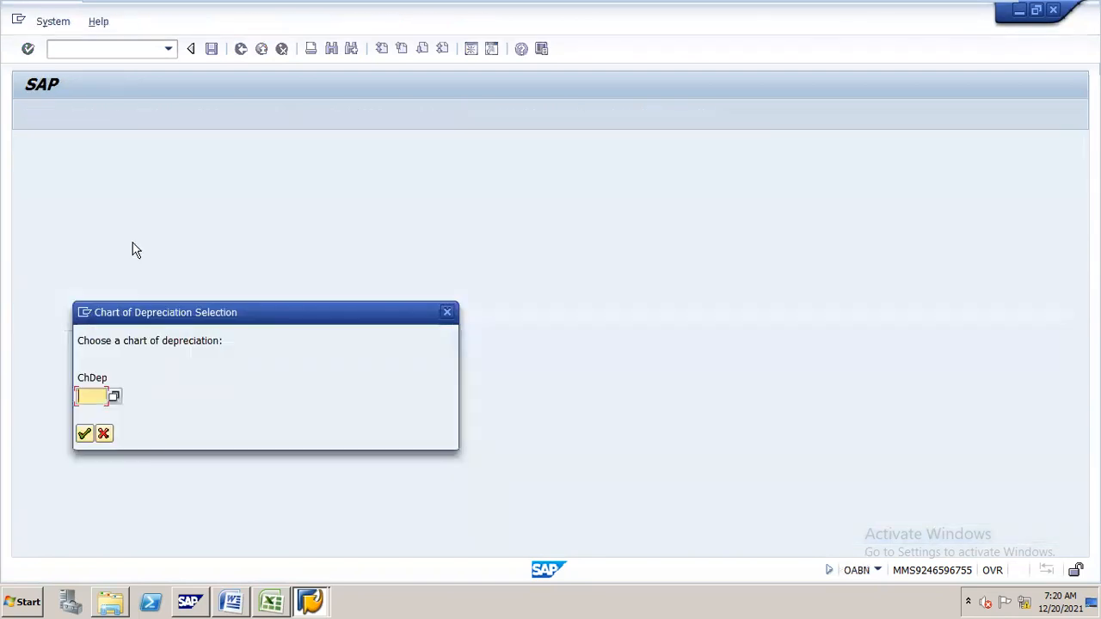
pyautogui.write('N16')
pyautogui.press('Return')
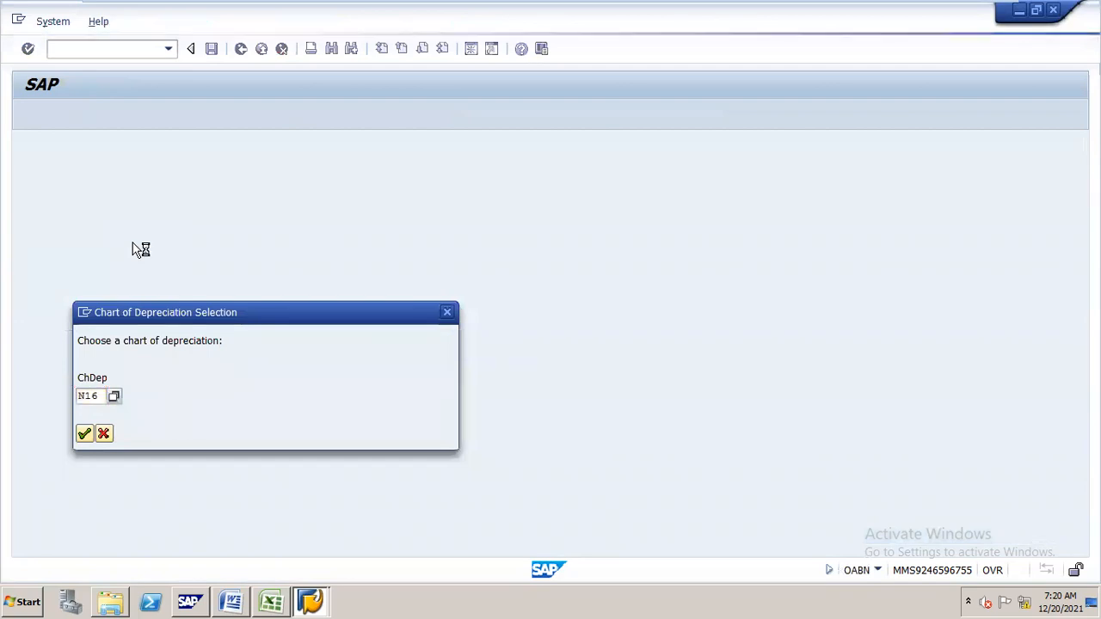
pyautogui.click(241, 49)
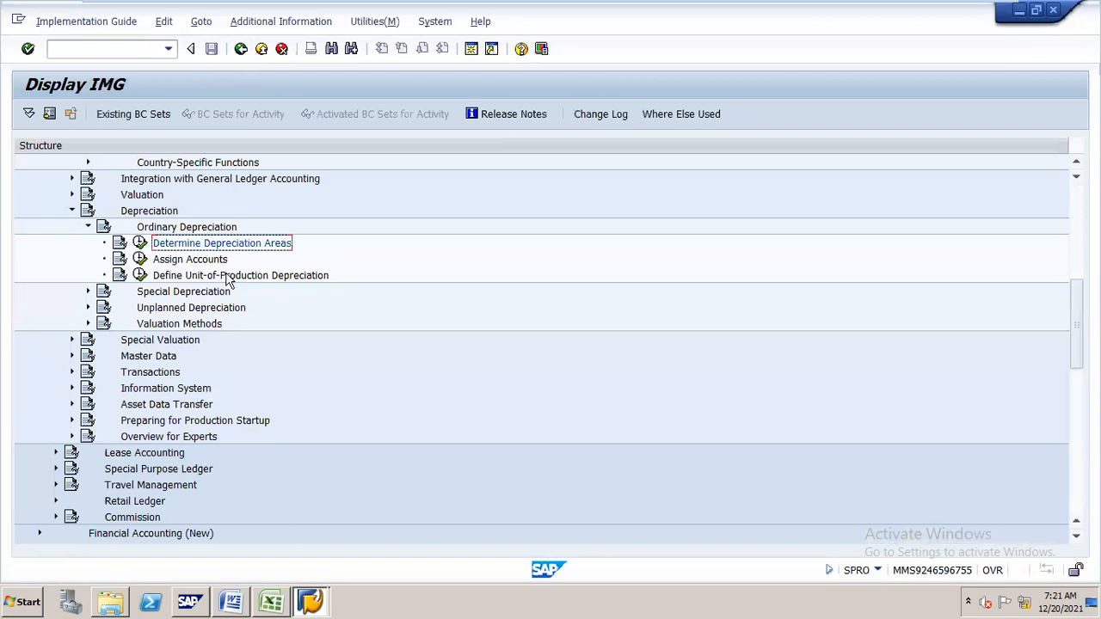
# Look through the Master Data and Valuation Methods nodes of the implementation guide, including the Depreciation Key entry
pyautogui.doubleClick(162, 360)
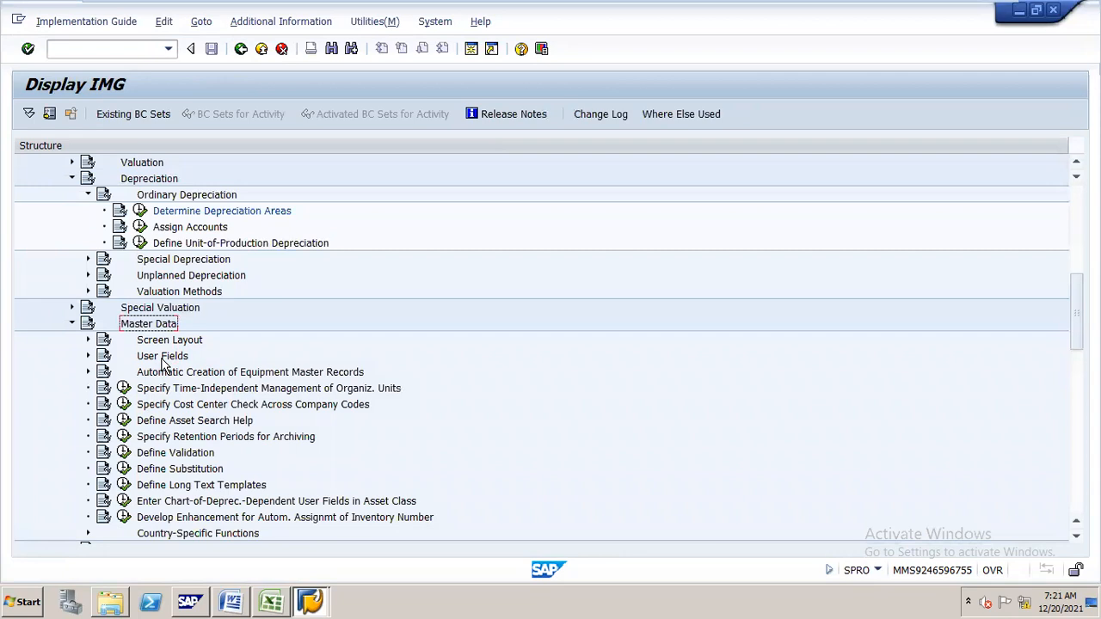
pyautogui.press('Left')
pyautogui.press('Up')
pyautogui.press('Up')
pyautogui.press('Up')
pyautogui.press('Up')
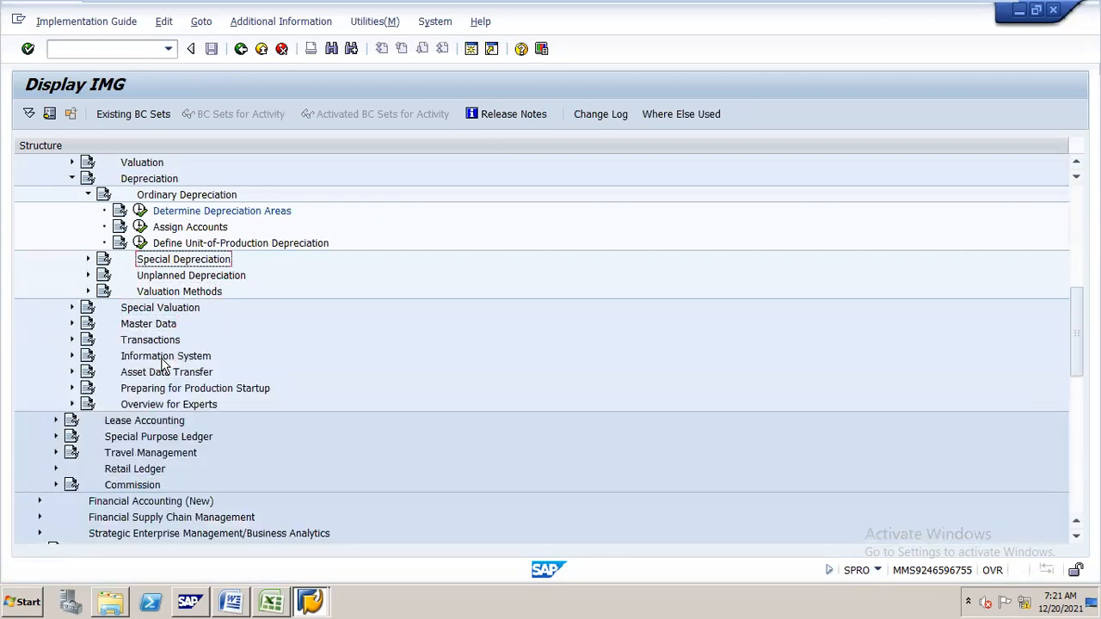
pyautogui.press('Down')
pyautogui.press('Down')
pyautogui.press('Right')
pyautogui.press('Down')
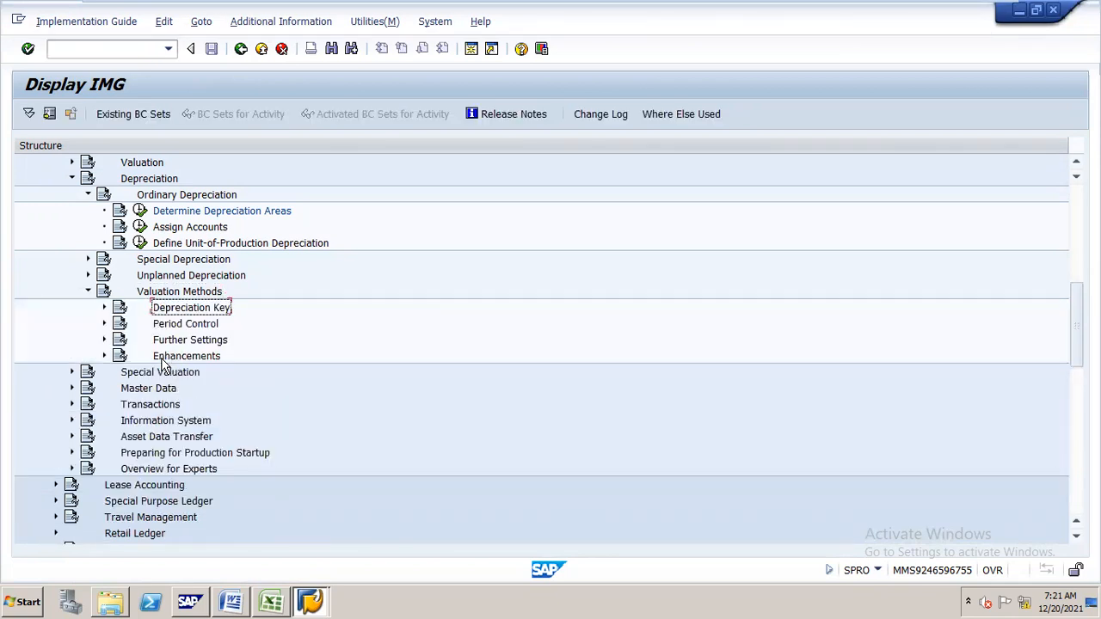
pyautogui.press('Right')
pyautogui.press('Left')
# Consult the field group rules procedure and surrounding notes in the Word document, and return to the SAP implementation guide
pyautogui.click(230, 594)
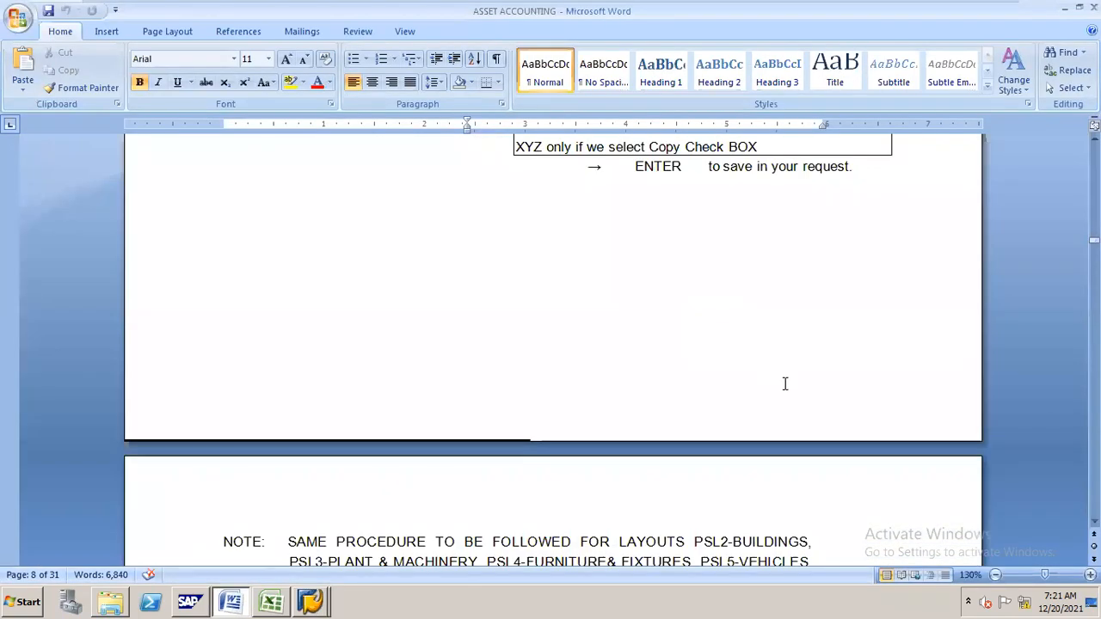
pyautogui.scroll(6, 553, 344)
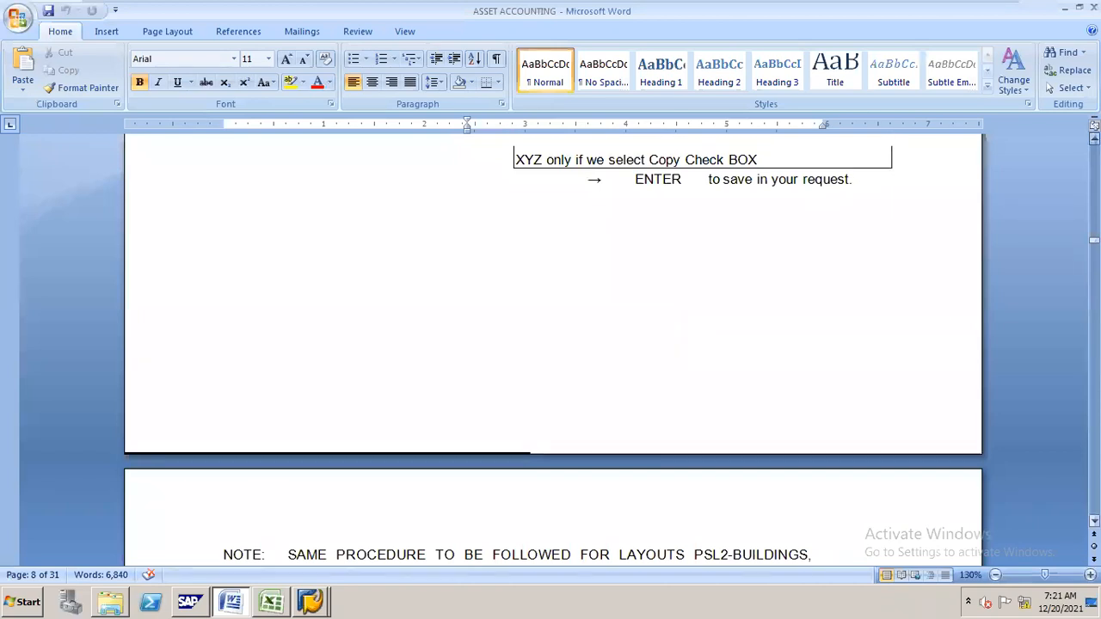
pyautogui.scroll(3, 553, 344)
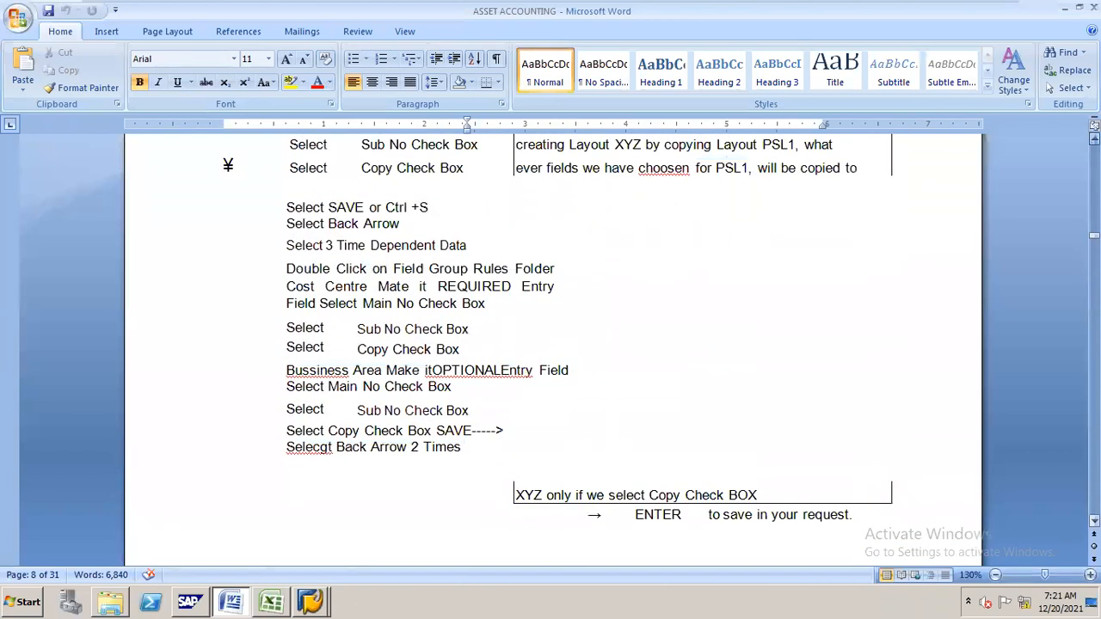
pyautogui.moveTo(1094, 235); pyautogui.dragTo(1094, 268)
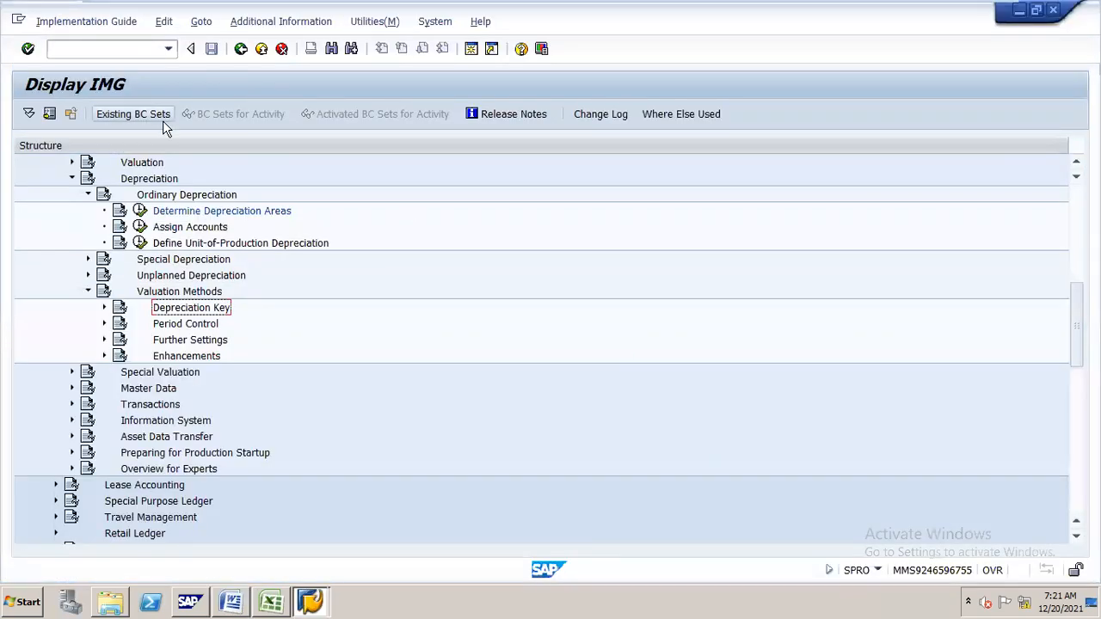
# Collapse the Depreciation node in the implementation guide and expand the Valuation node above it
pyautogui.press('Up')
pyautogui.press('Up')
pyautogui.press('Up')
pyautogui.press('Up')
pyautogui.press('Up')
pyautogui.press('Up')
pyautogui.press('Up')
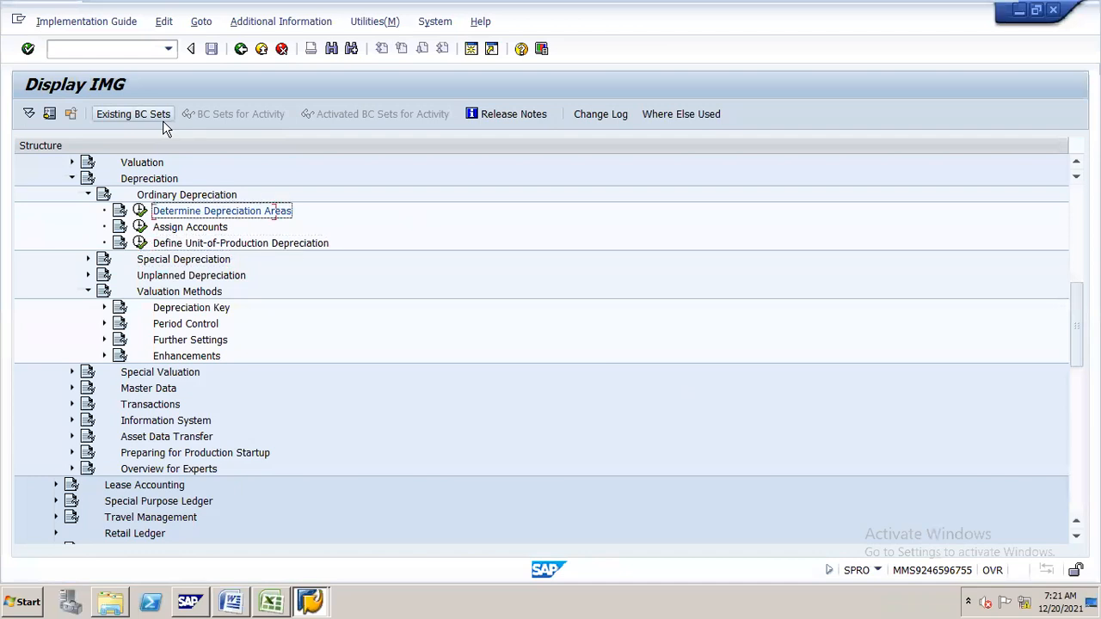
pyautogui.press('Left')
pyautogui.press('Up')
pyautogui.press('Left')
pyautogui.press('Up')
pyautogui.press('Right')
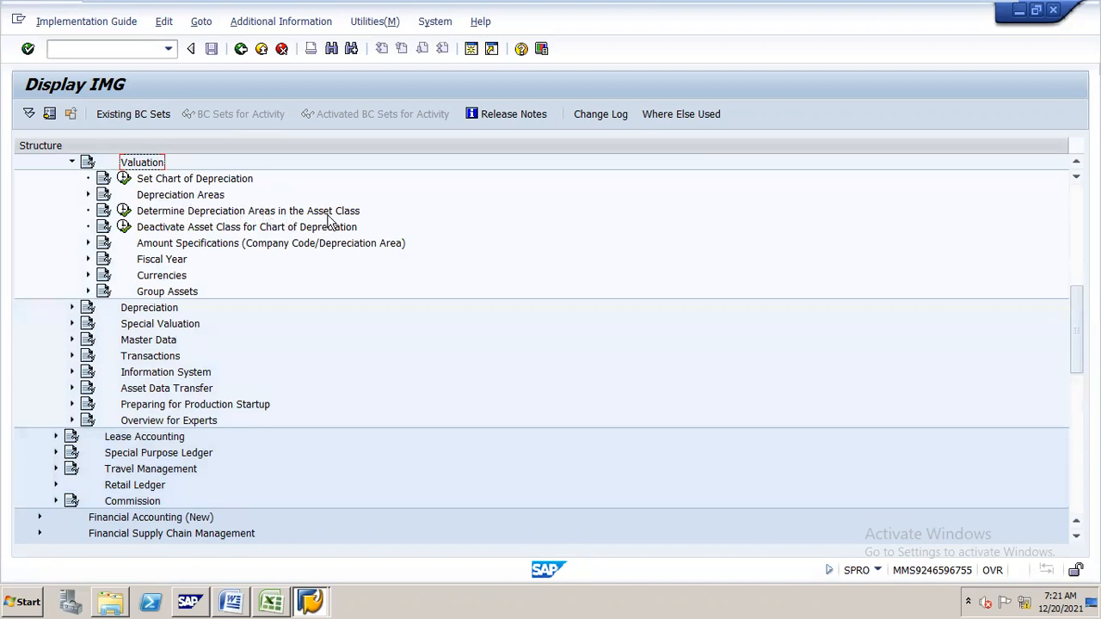
# Open Determine Depreciation Areas in the Asset Class, position the list at N16, and open the depreciation areas of asset class N161
pyautogui.click(124, 213)
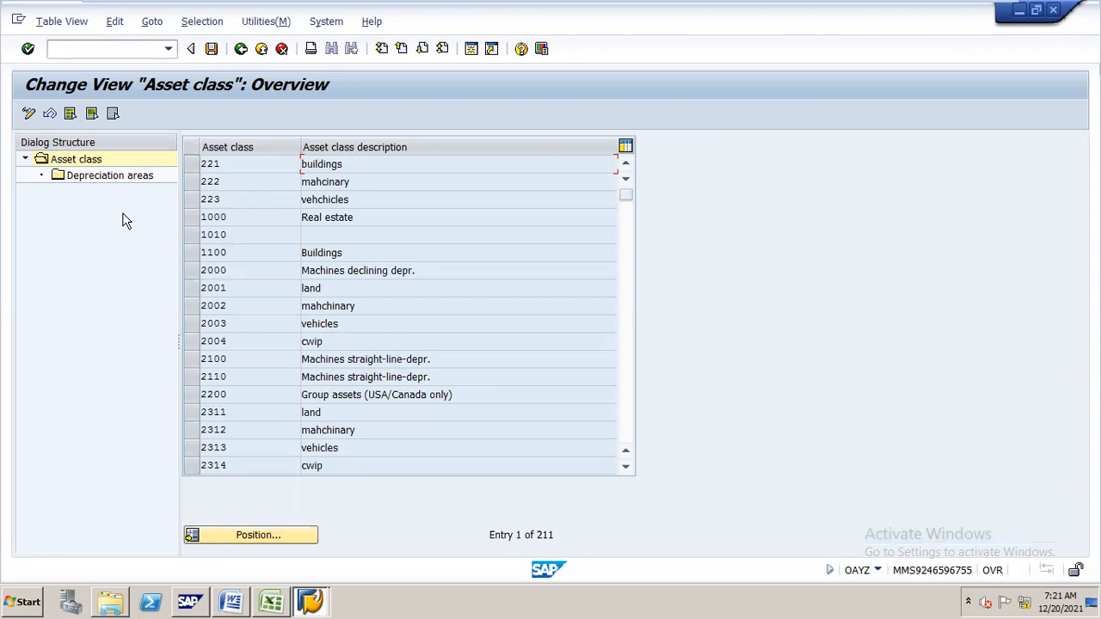
pyautogui.click(226, 535)
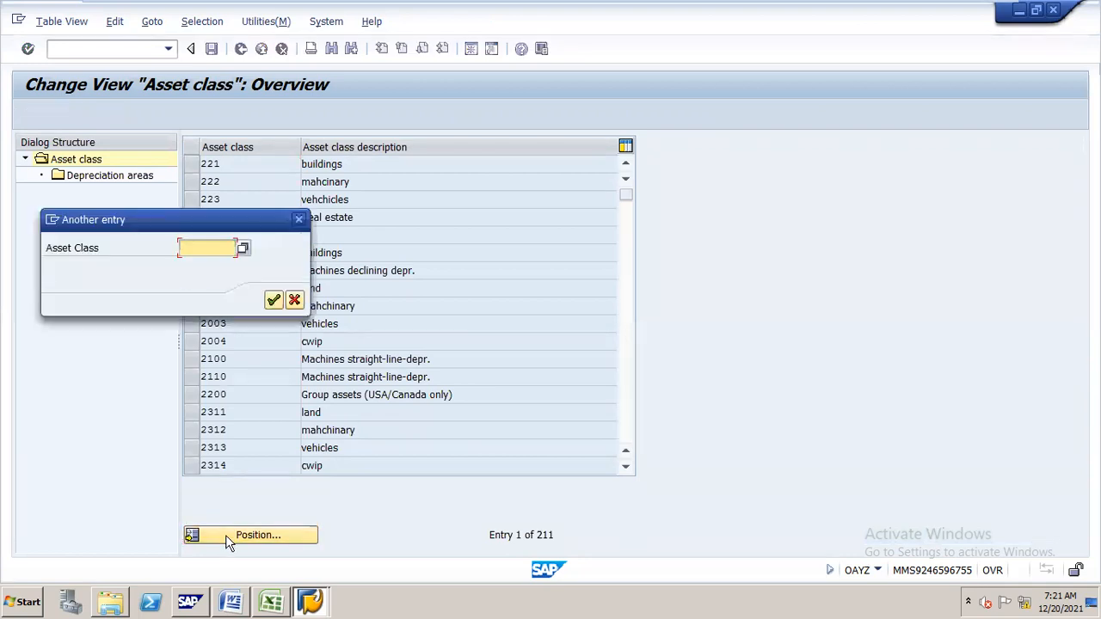
pyautogui.write('N16')
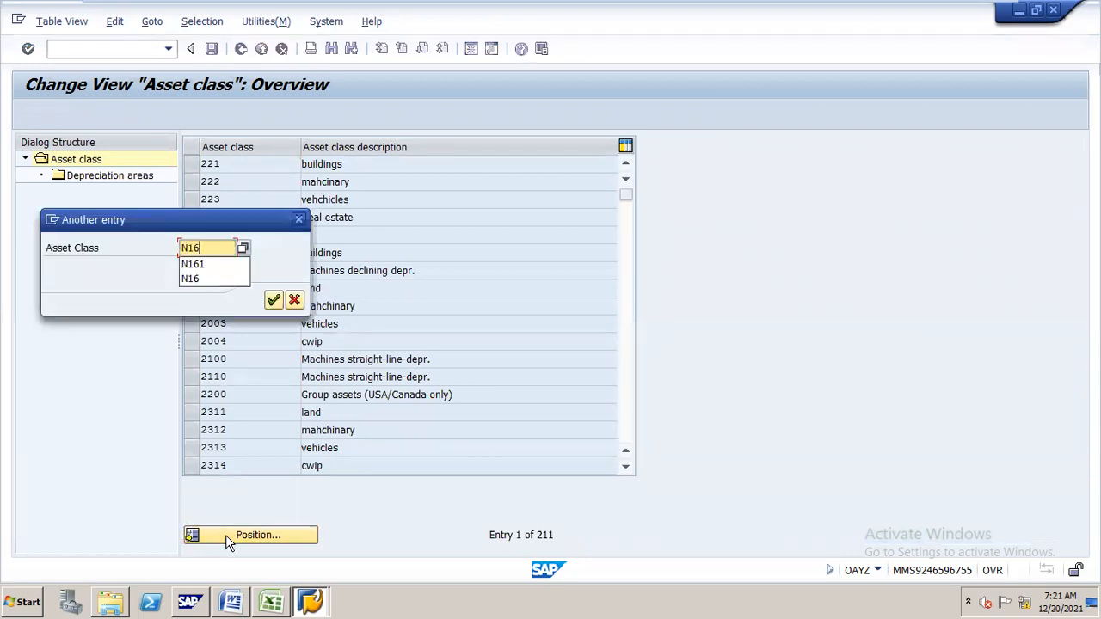
pyautogui.press('Return')
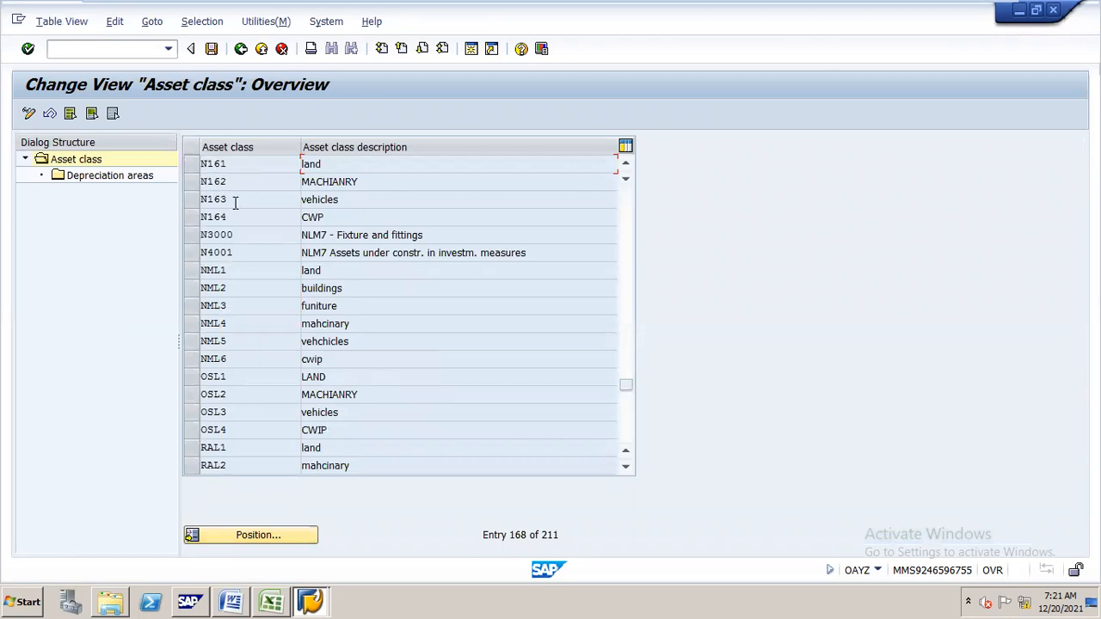
pyautogui.click(193, 163)
pyautogui.doubleClick(129, 175)
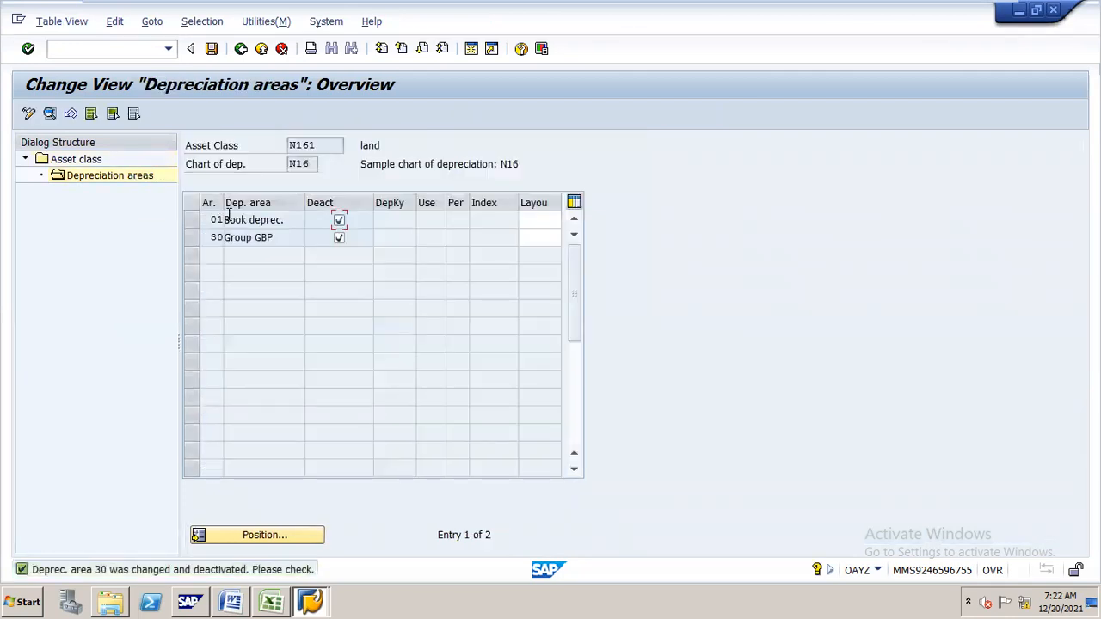
# For asset class N161, set layout 2000 for areas 01 and 30, activate area 01, and save under the N16 CONFIGURATION request
pyautogui.click(541, 220)
pyautogui.write('200')
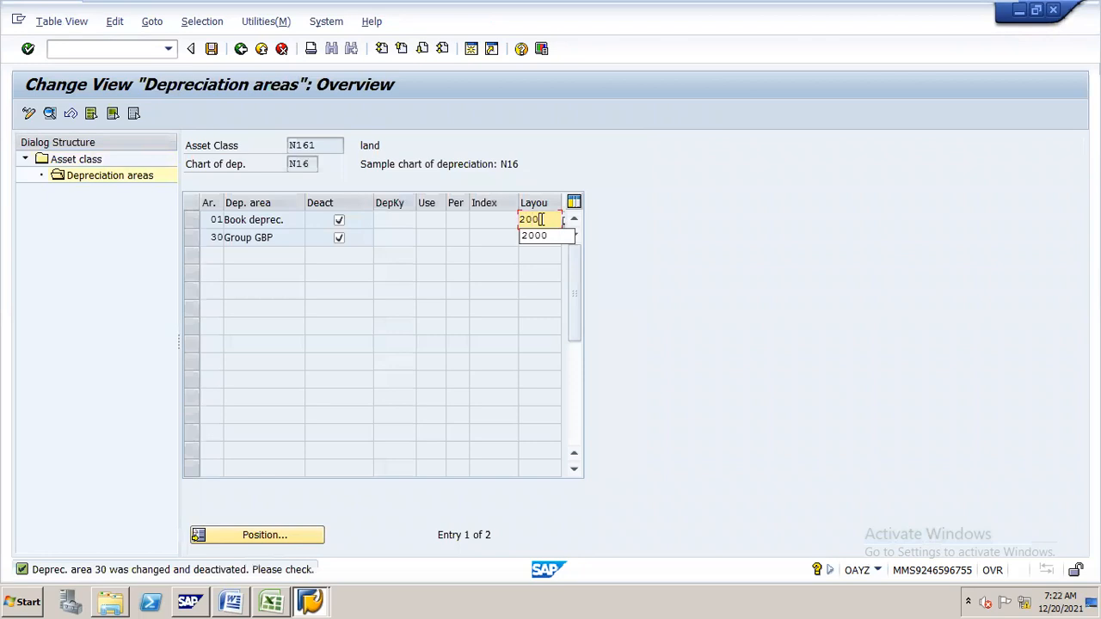
pyautogui.write('0')
pyautogui.press('Down')
pyautogui.write('2000')
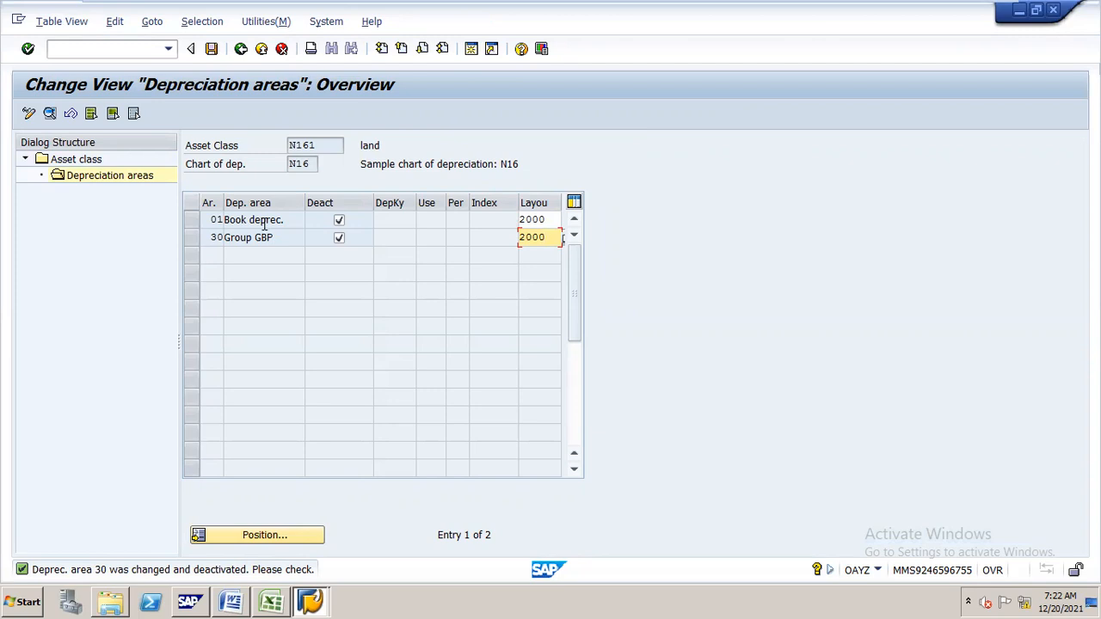
pyautogui.click(339, 222)
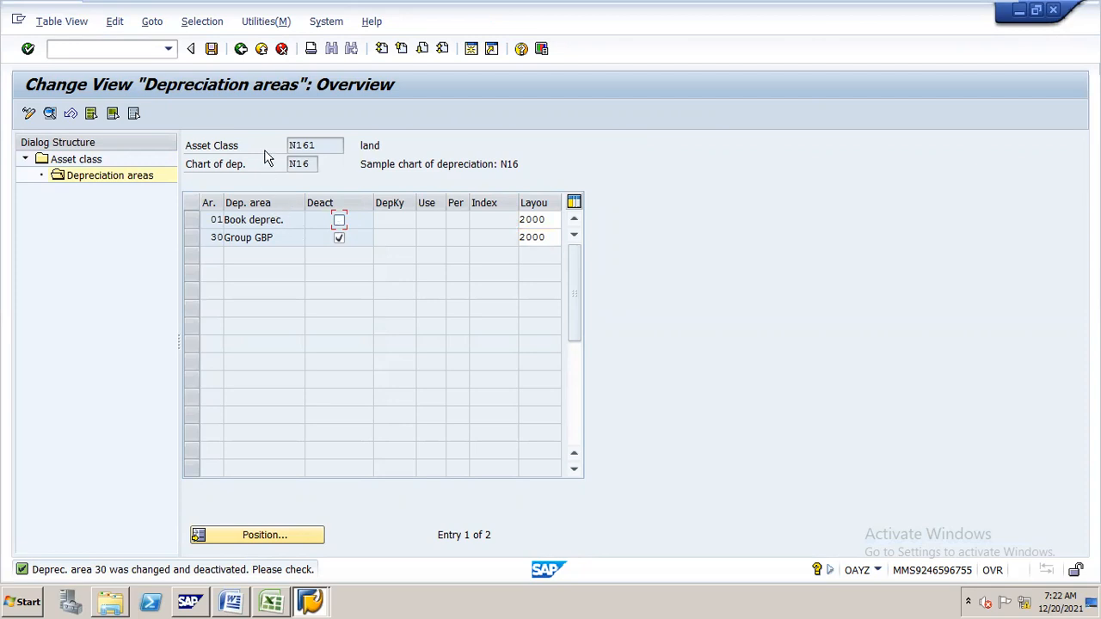
pyautogui.click(212, 49)
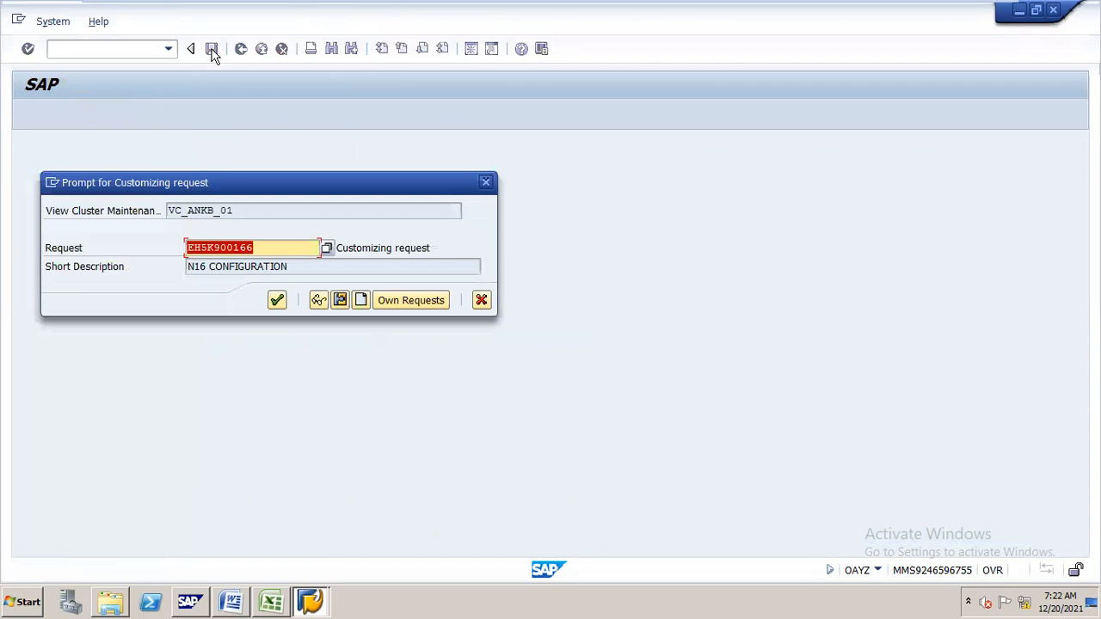
pyautogui.press('Return')
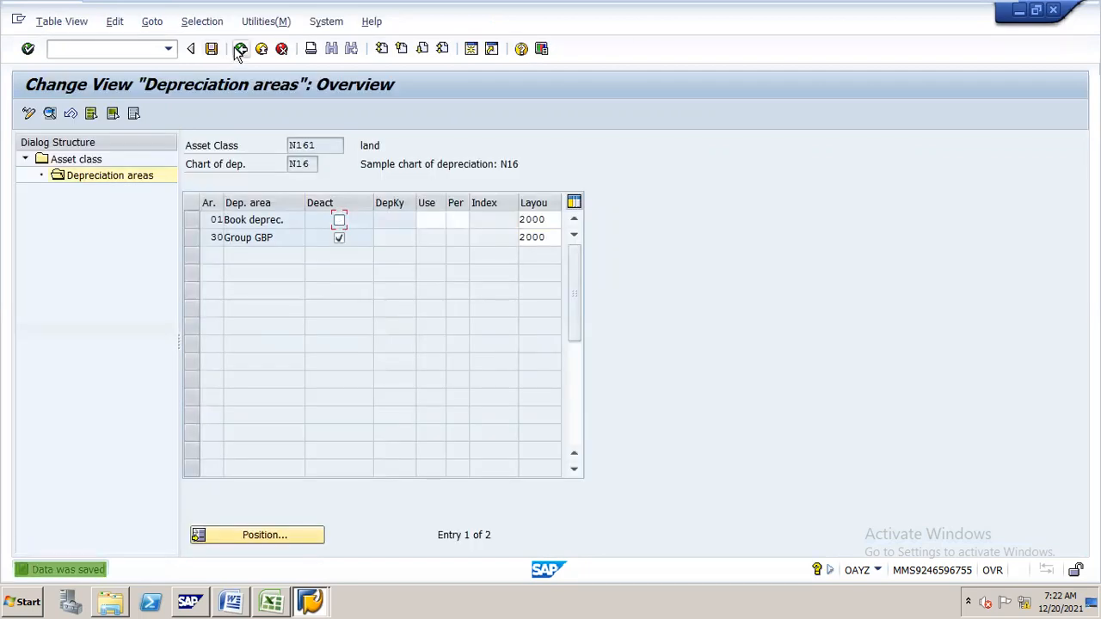
pyautogui.click(242, 50)
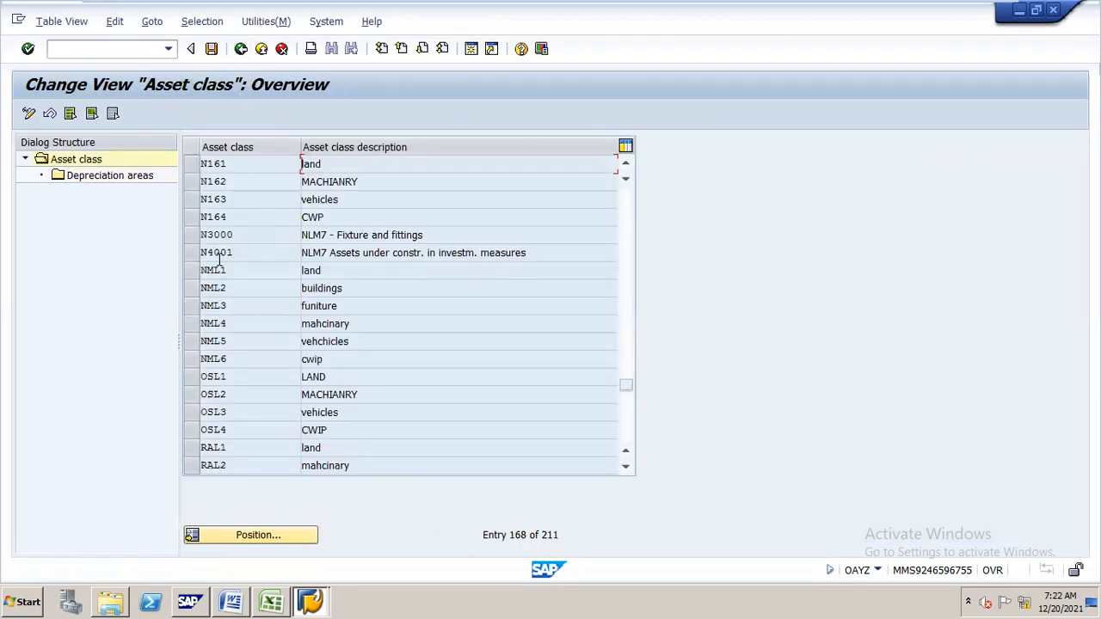
# For asset class N162, set layout 2000 for depreciation areas 01 and 30, activate area 01, save, and return to the class list
pyautogui.click(196, 181)
pyautogui.doubleClick(148, 179)
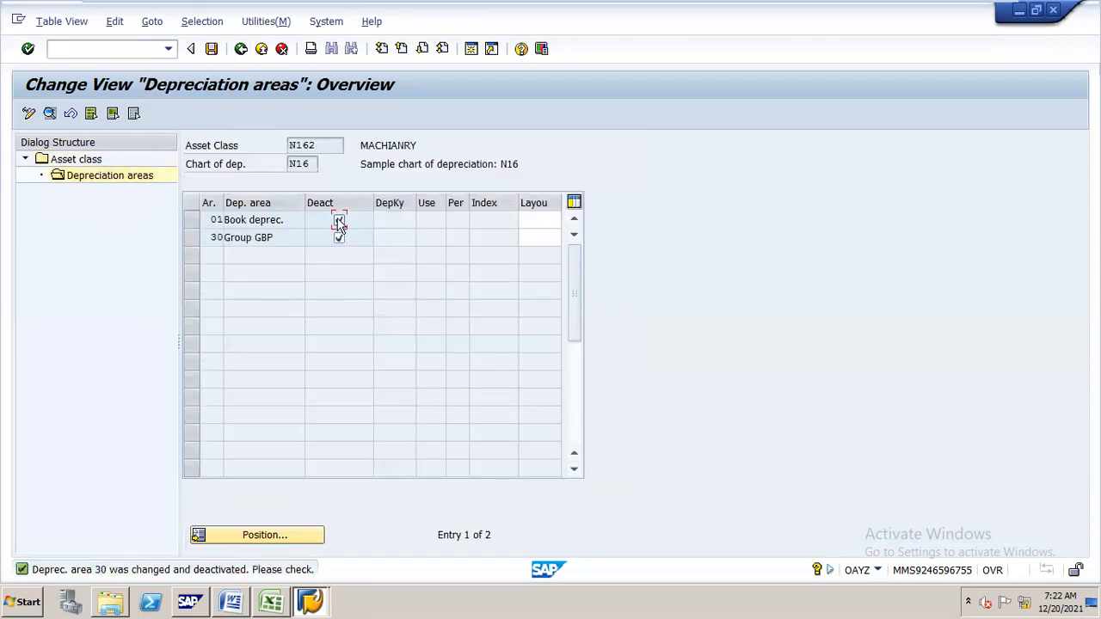
pyautogui.click(549, 217)
pyautogui.write('20')
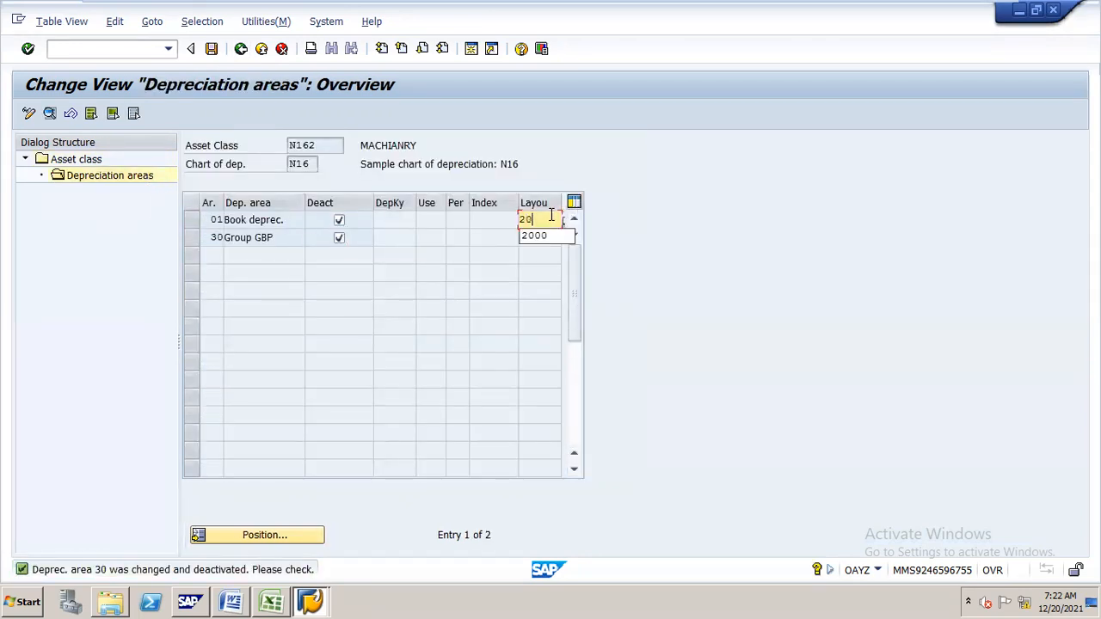
pyautogui.write('00')
pyautogui.press('Down')
pyautogui.write('2000')
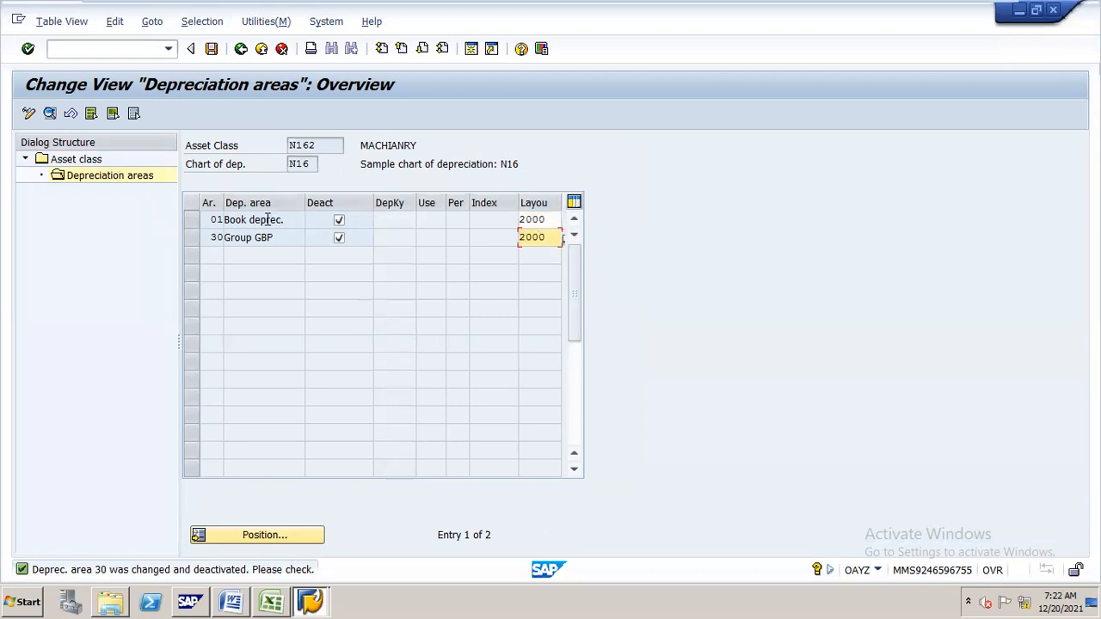
pyautogui.click(339, 221)
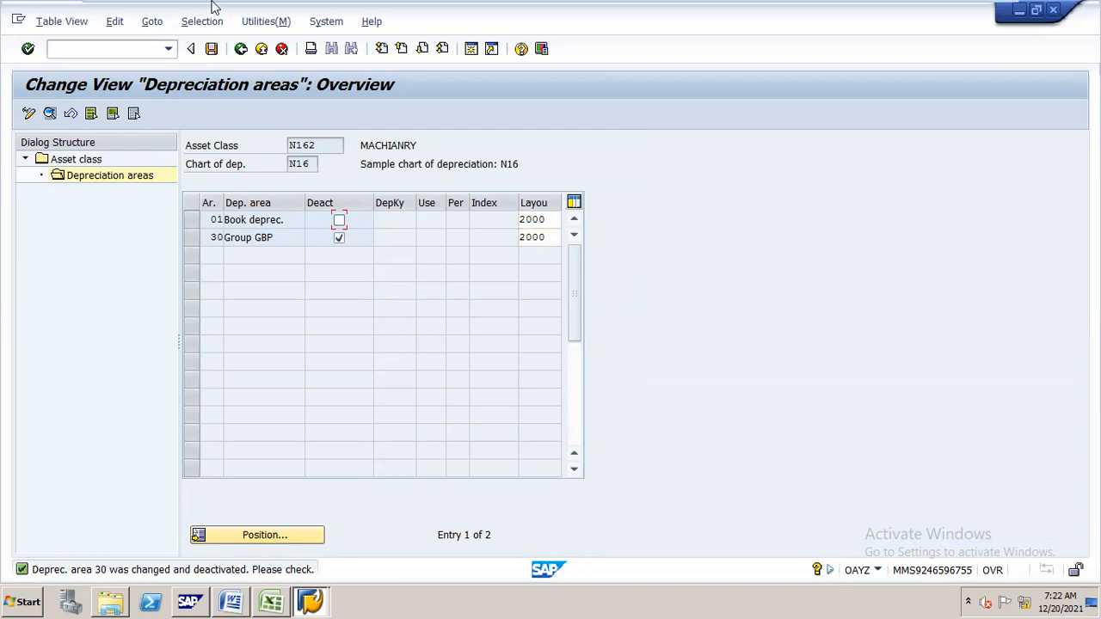
pyautogui.click(212, 49)
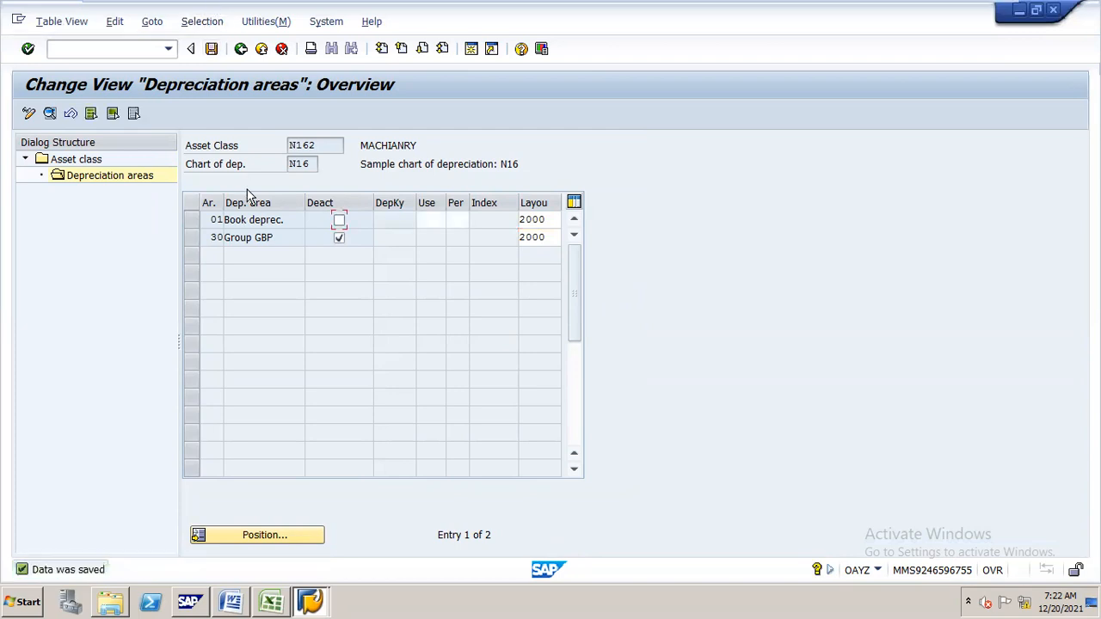
pyautogui.click(241, 49)
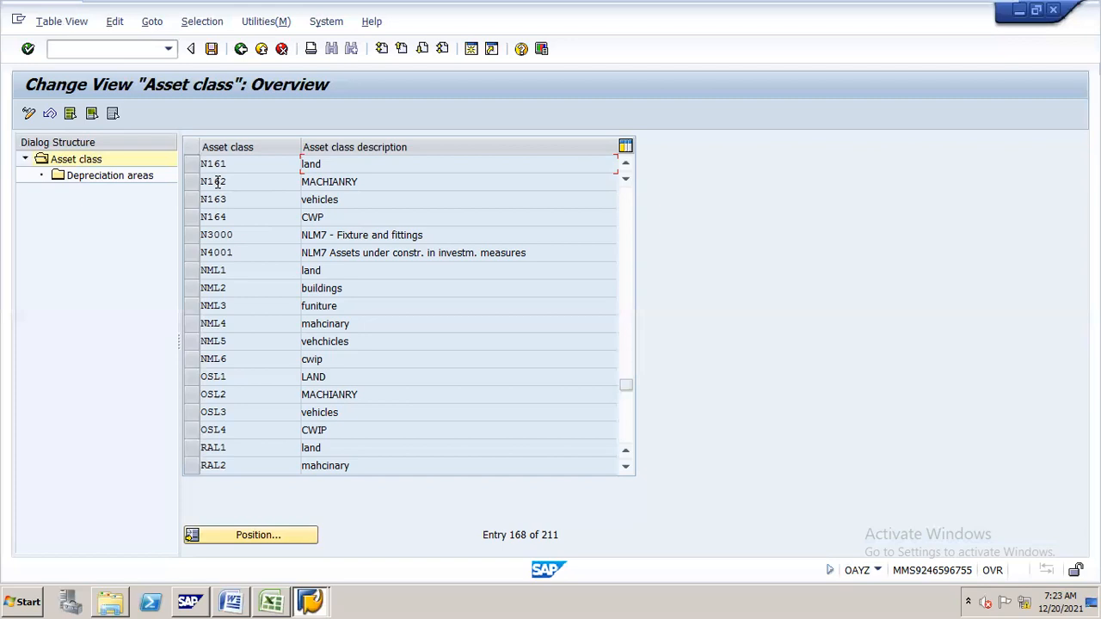
# For asset class N163, activate depreciation area 01, set layout 2000 for areas 01 and 30, save, and return to the class list
pyautogui.click(190, 199)
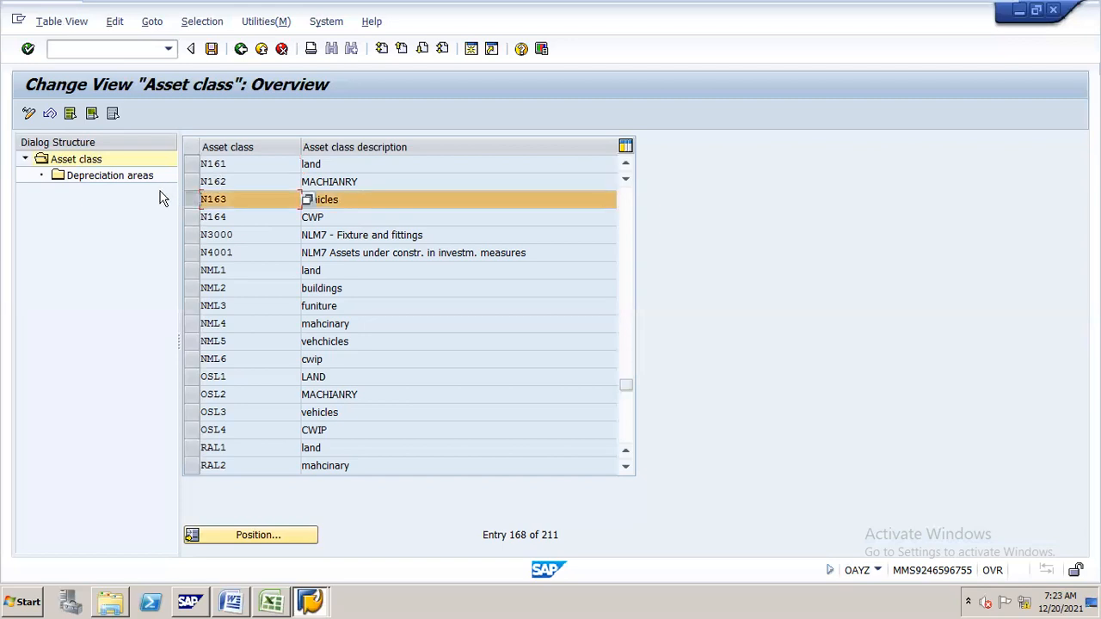
pyautogui.doubleClick(150, 177)
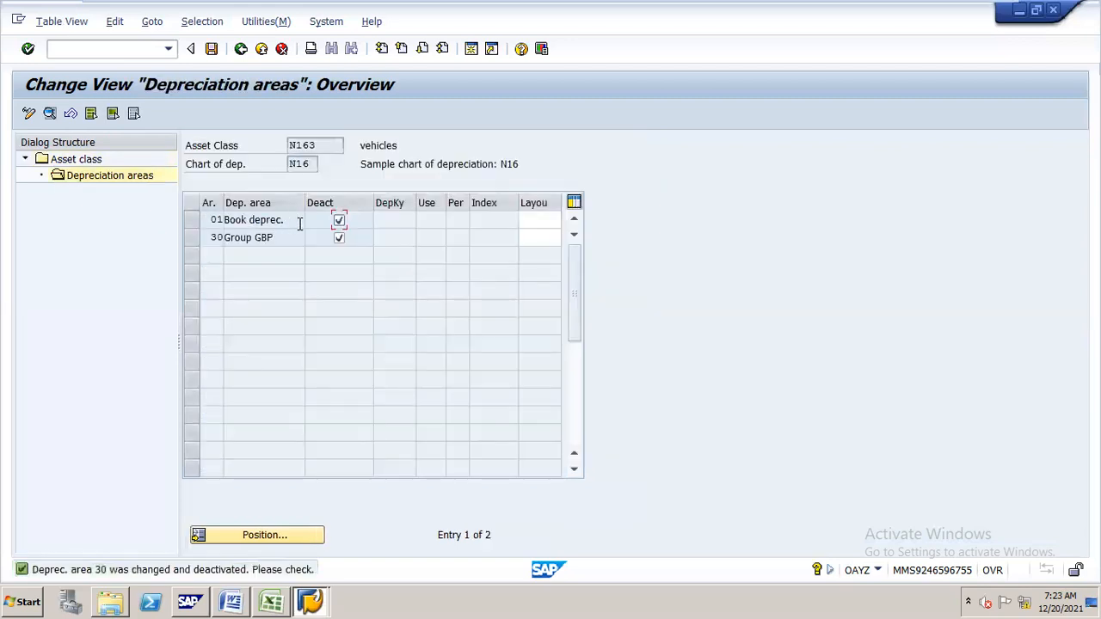
pyautogui.click(339, 220)
pyautogui.click(548, 224)
pyautogui.write('2000')
pyautogui.press('Down')
pyautogui.write('2000')
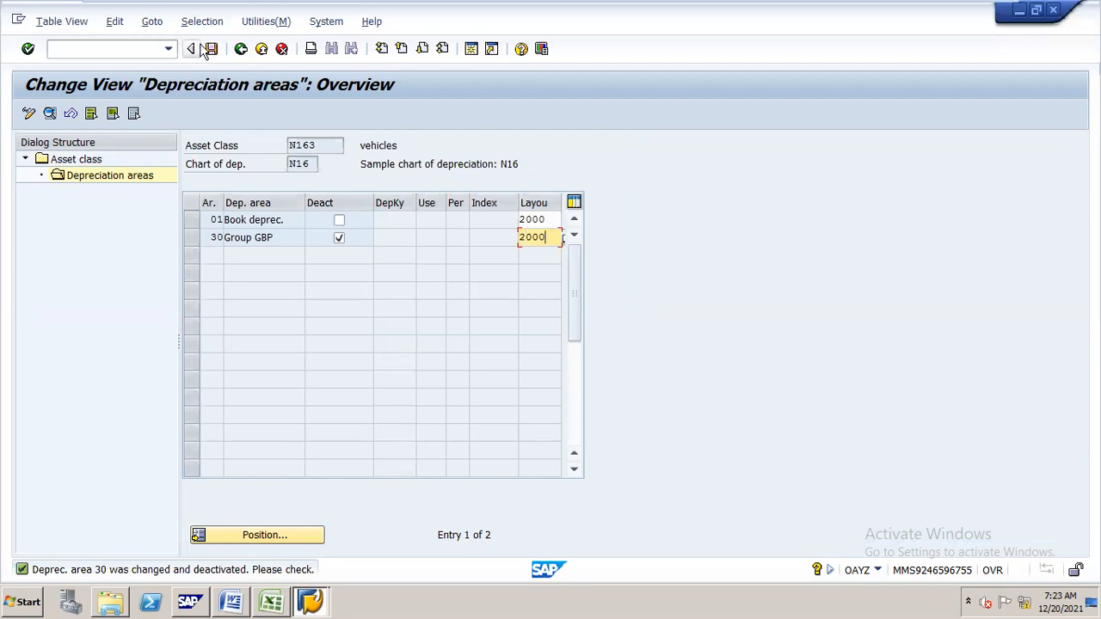
pyautogui.click(209, 49)
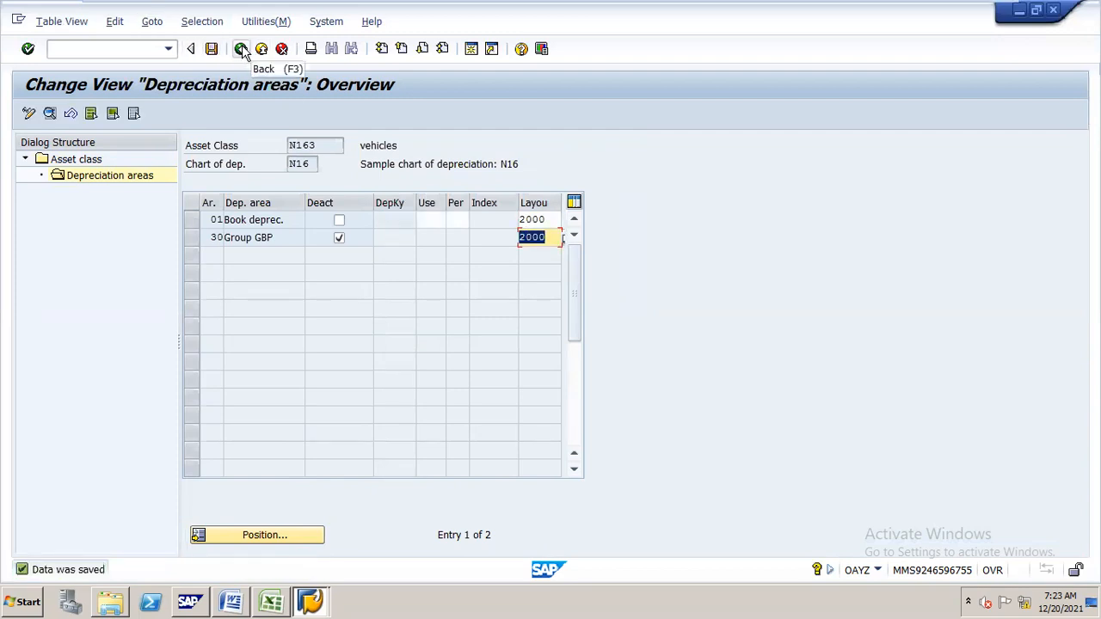
pyautogui.click(241, 49)
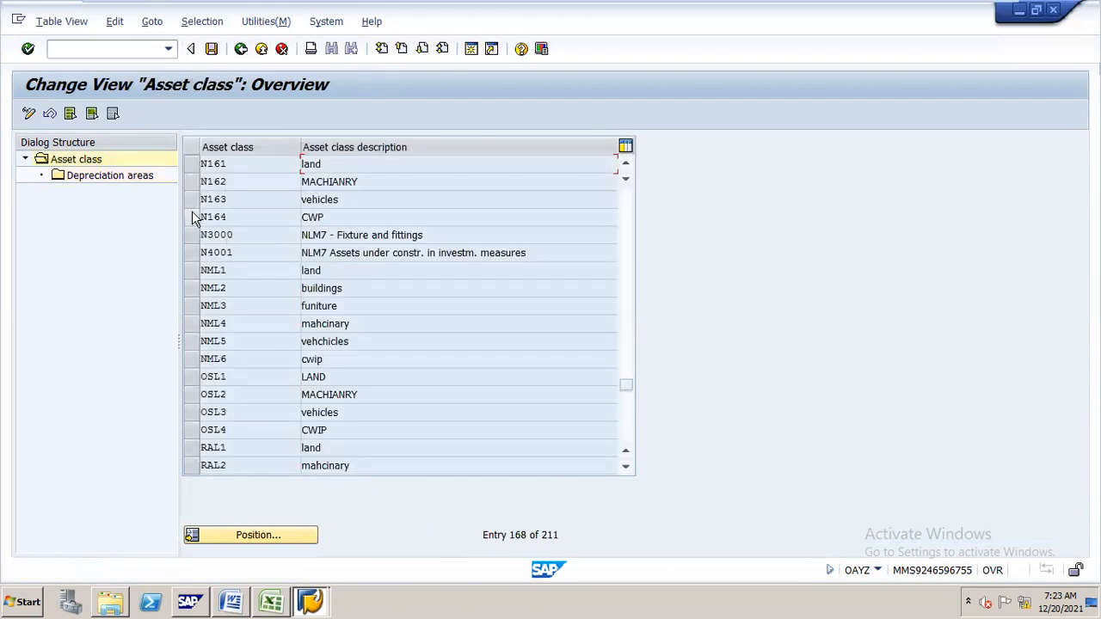
# For asset class N164, activate depreciation area 01, assign layout 2000 to areas 01 and 30, and save
pyautogui.click(192, 216)
pyautogui.doubleClick(138, 175)
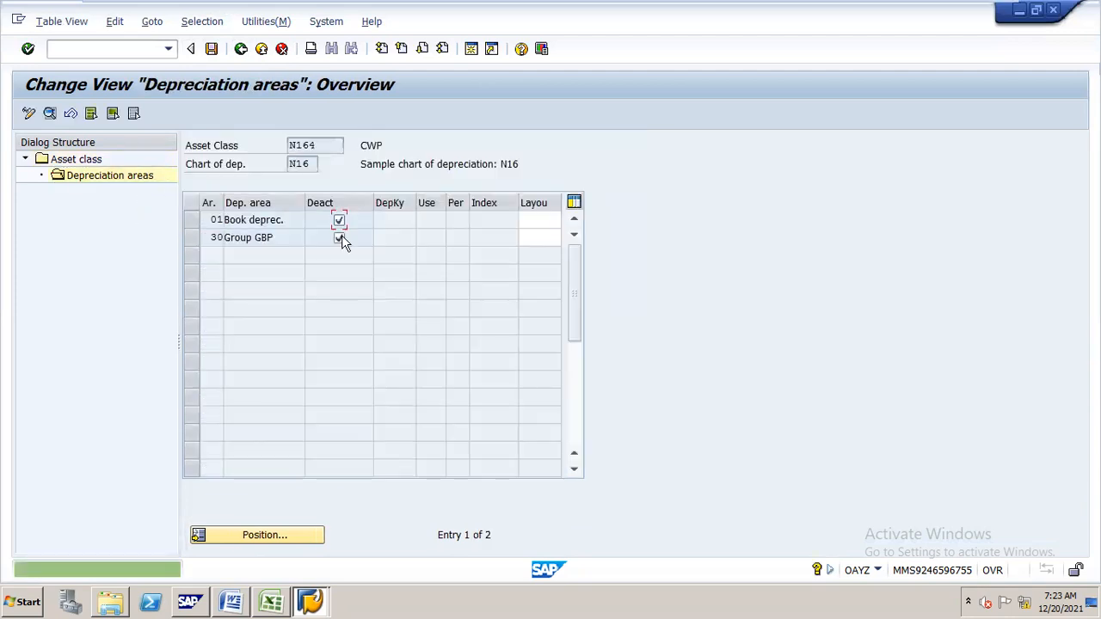
pyautogui.click(338, 220)
pyautogui.click(543, 225)
pyautogui.write('2000')
pyautogui.click(542, 235)
pyautogui.write('2000')
pyautogui.press('Return')
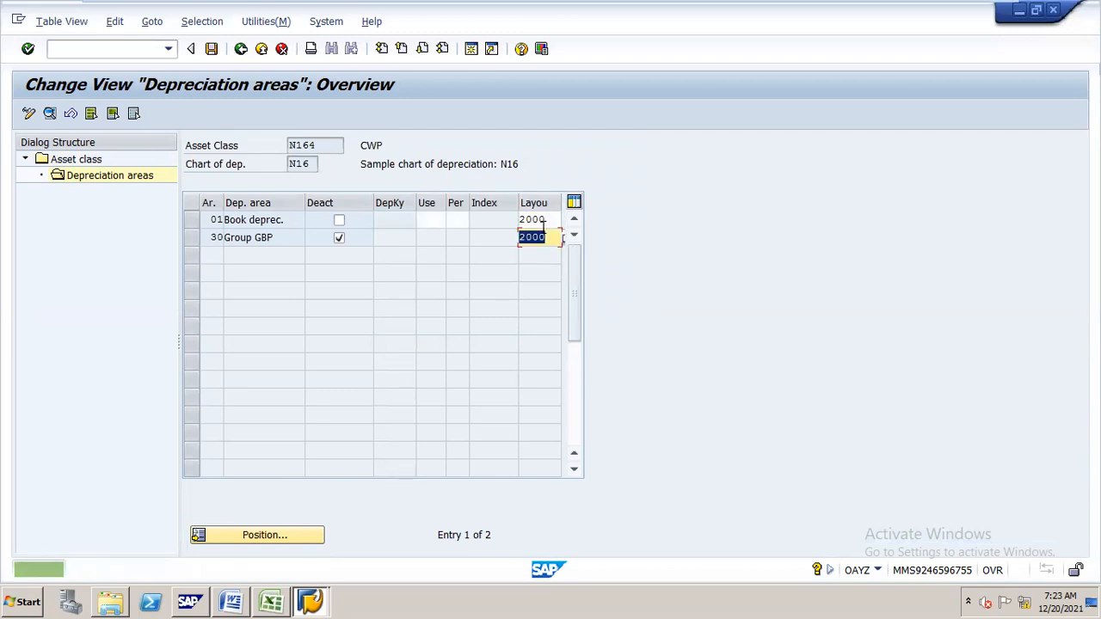
pyautogui.click(215, 53)
pyautogui.click(215, 53)
# Check the Determine Depreciation Areas in Asset Class notes in the Word document, and minimise the remote session to the local desktop
pyautogui.click(238, 590)
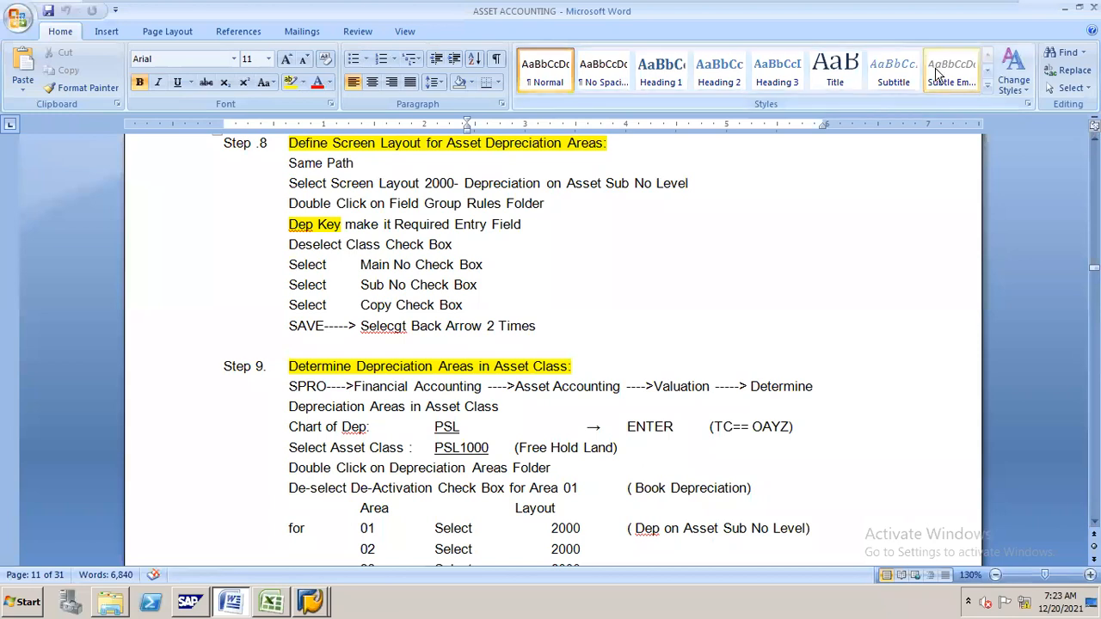
pyautogui.moveTo(890, 7)
pyautogui.click(956, 12)
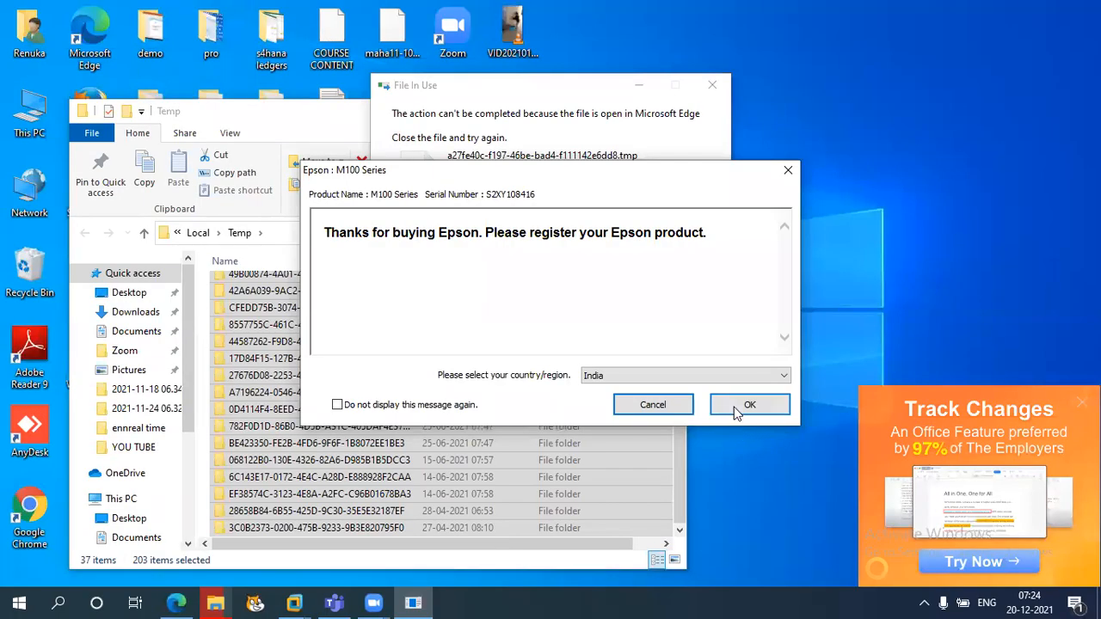
# Accept the Epson product registration prompt, cancel the blocked file operation in the Temp folder, and minimise the browser window
pyautogui.click(745, 406)
pyautogui.click(670, 256)
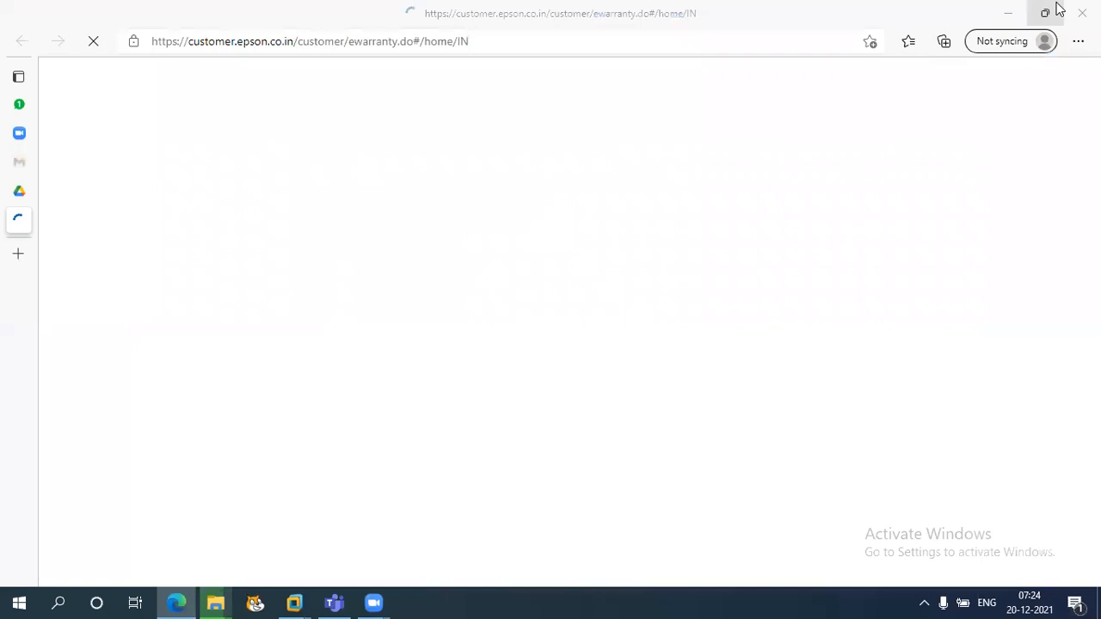
pyautogui.click(1011, 14)
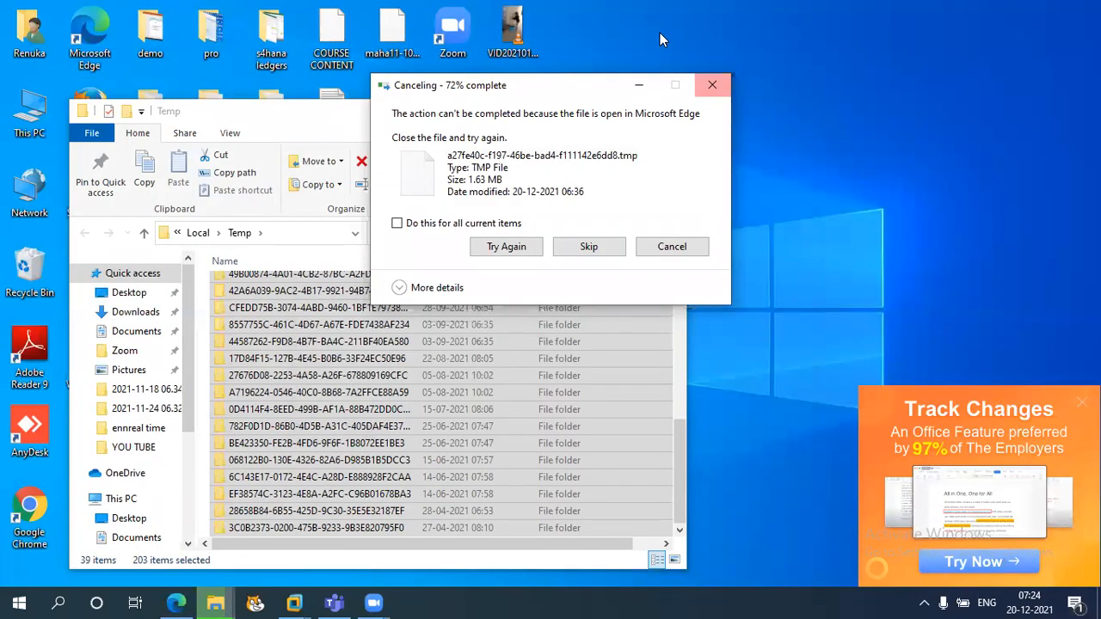